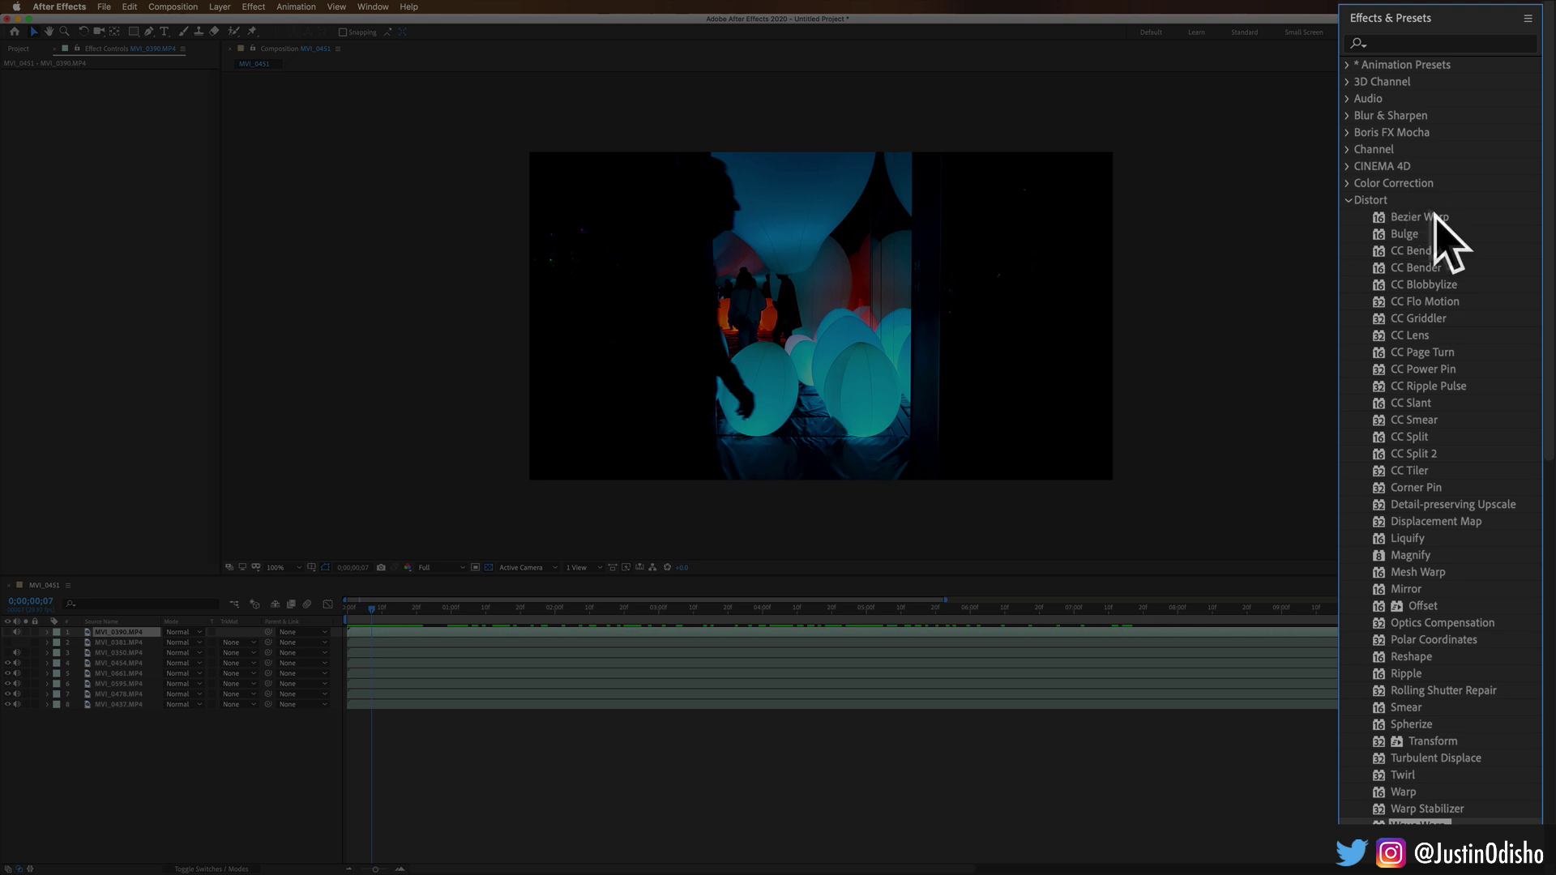
Apply the Bezier Warp effect to the MVI_0454.MP4 layer.
click(1434, 216)
scroll(1435, 350, down, 5)
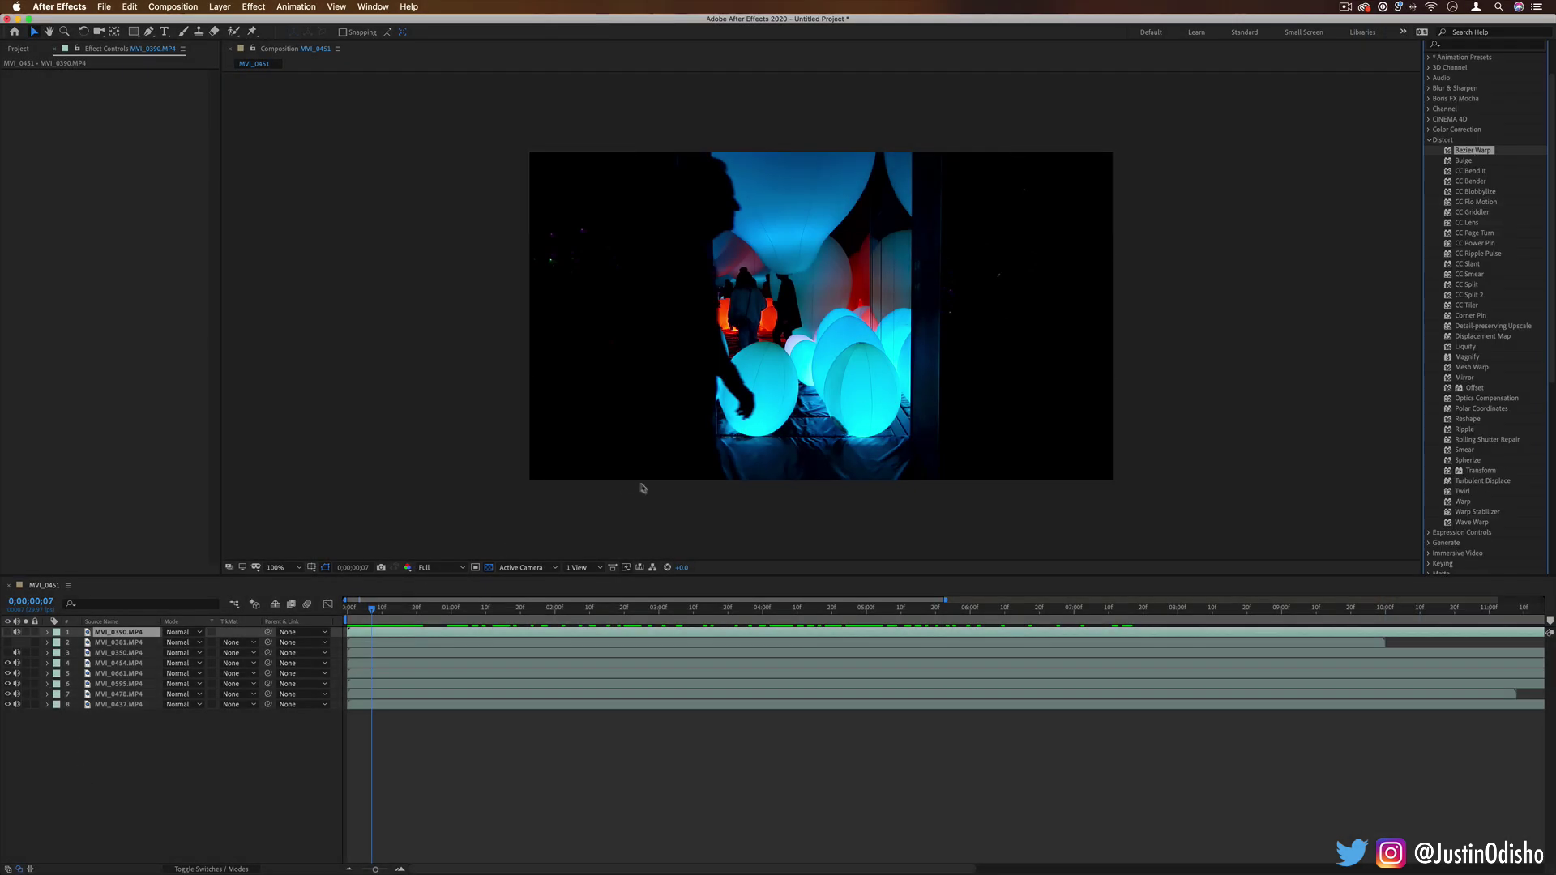
key(period)
key(comma)
double_click(1472, 151)
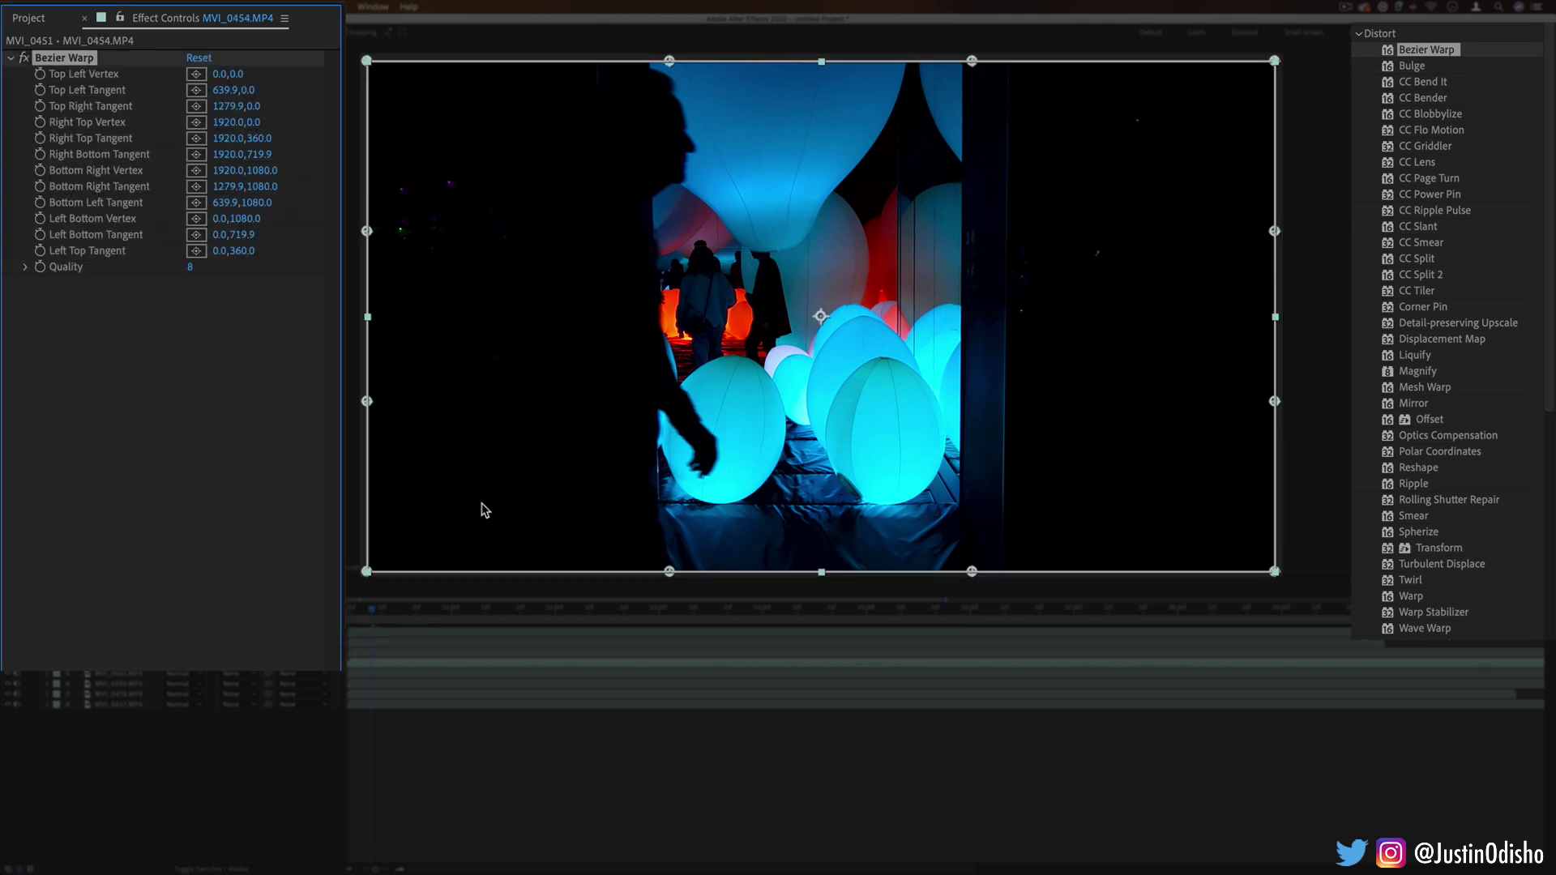
Pull the Bezier Warp's top left tangent down into the frame to about 677.9, 208.0.
drag(672, 65, 677, 168)
mouse_move(666, 111)
mouse_down()
mouse_move(668, 93)
mouse_move(646, 132)
mouse_move(754, 236)
mouse_move(750, 125)
mouse_move(668, 125)
mouse_move(657, 146)
mouse_move(646, 111)
mouse_move(681, 118)
mouse_move(687, 102)
mouse_up()
click(75, 71)
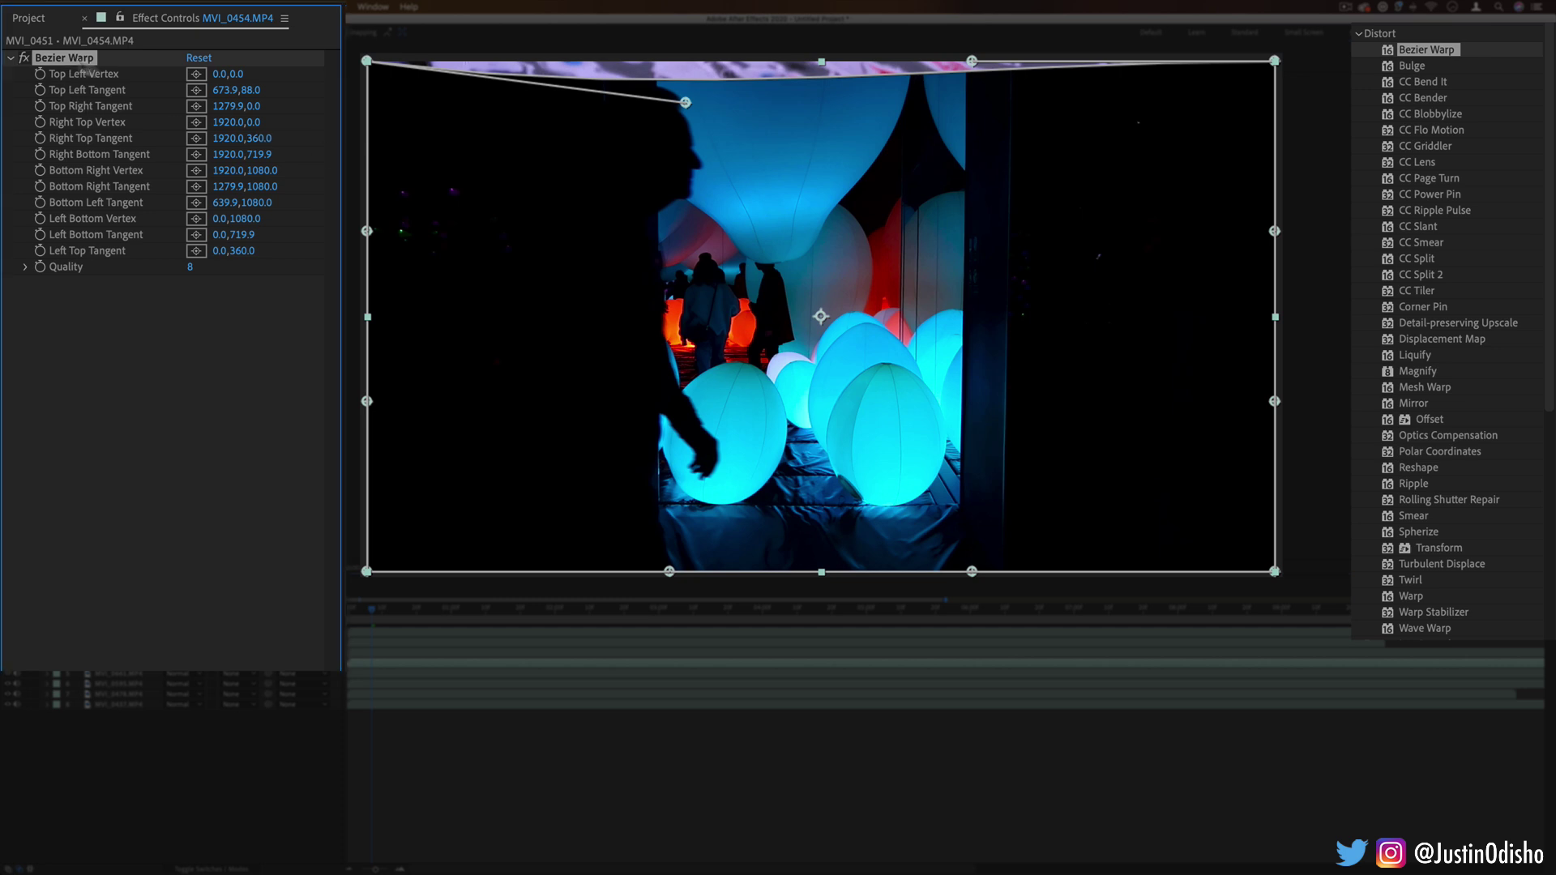
drag(255, 103, 348, 94)
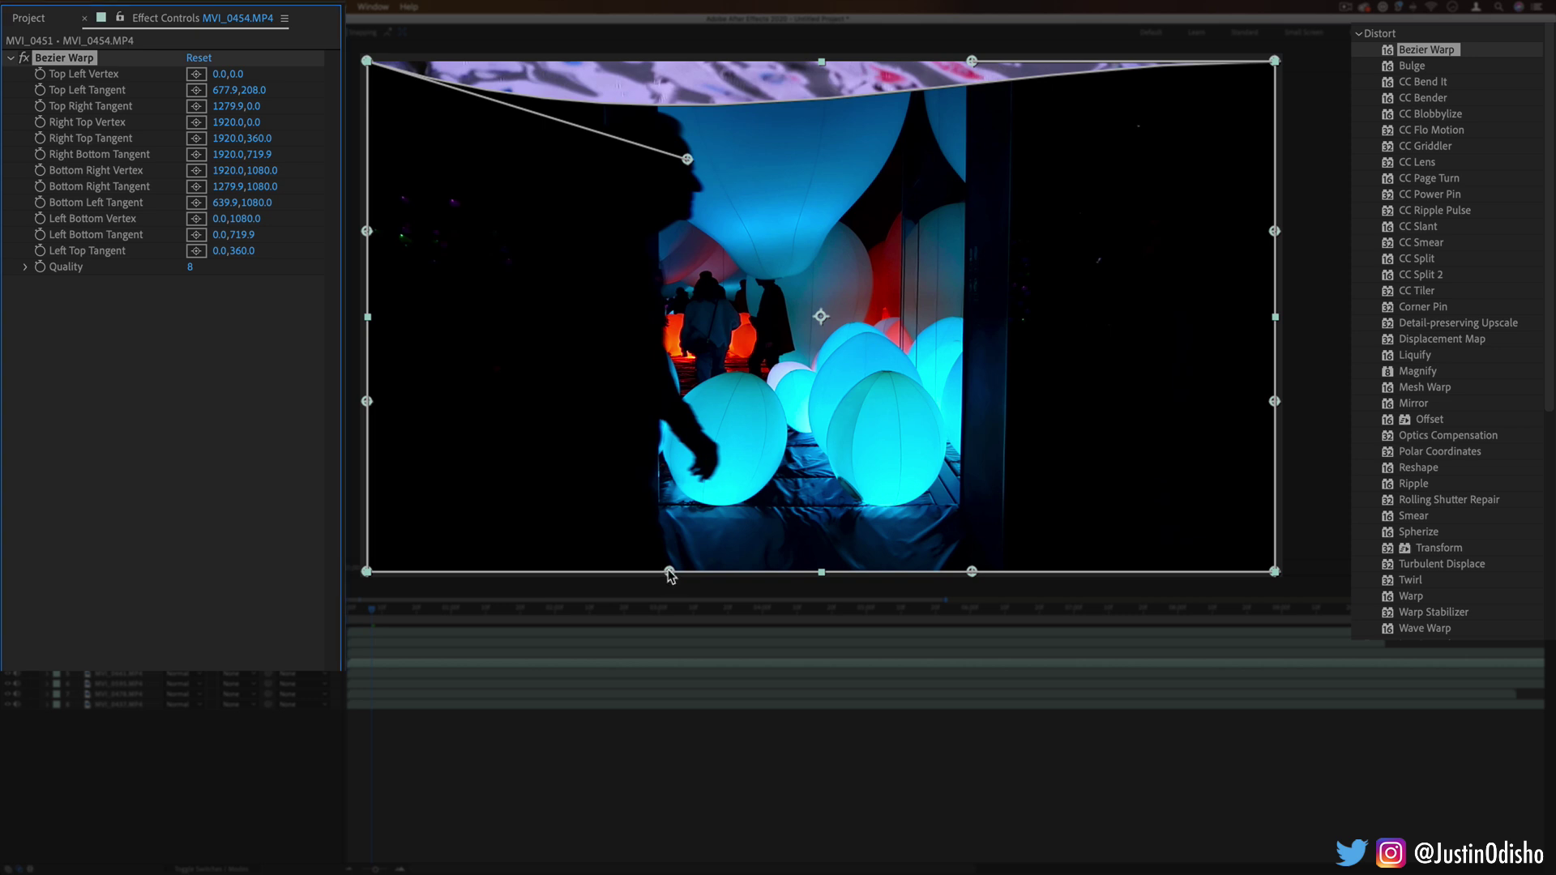
Warp the clip inward with the bottom left tangent at about 681.9, 656.0, bottom right vertex 966.0, 862.0 and right top vertex 1238.3, 232.0.
drag(670, 571, 690, 371)
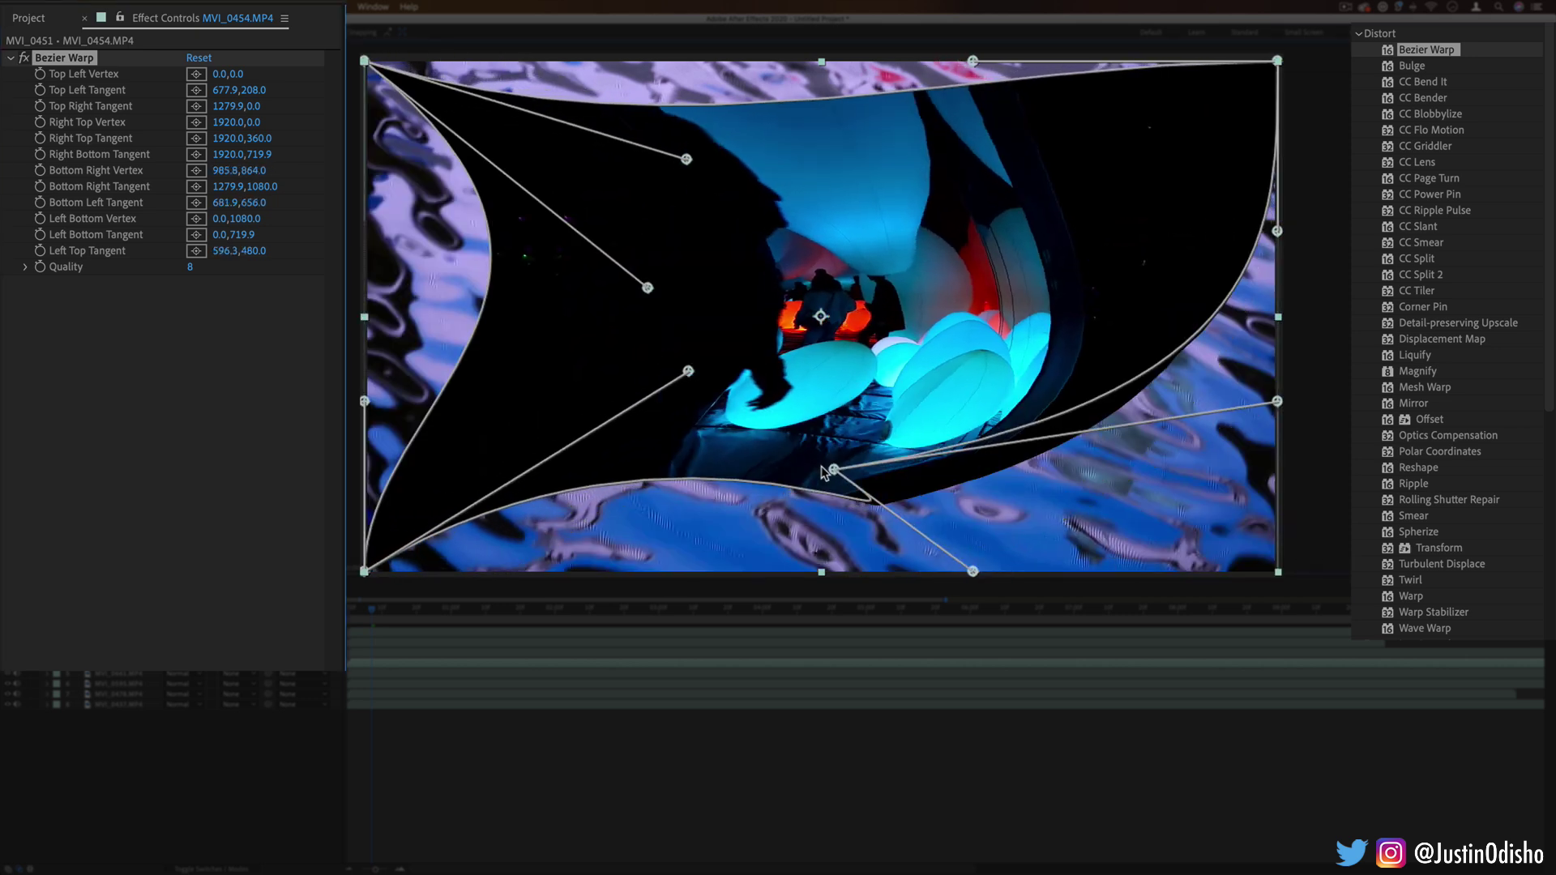
drag(822, 469, 823, 468)
drag(1278, 61, 953, 171)
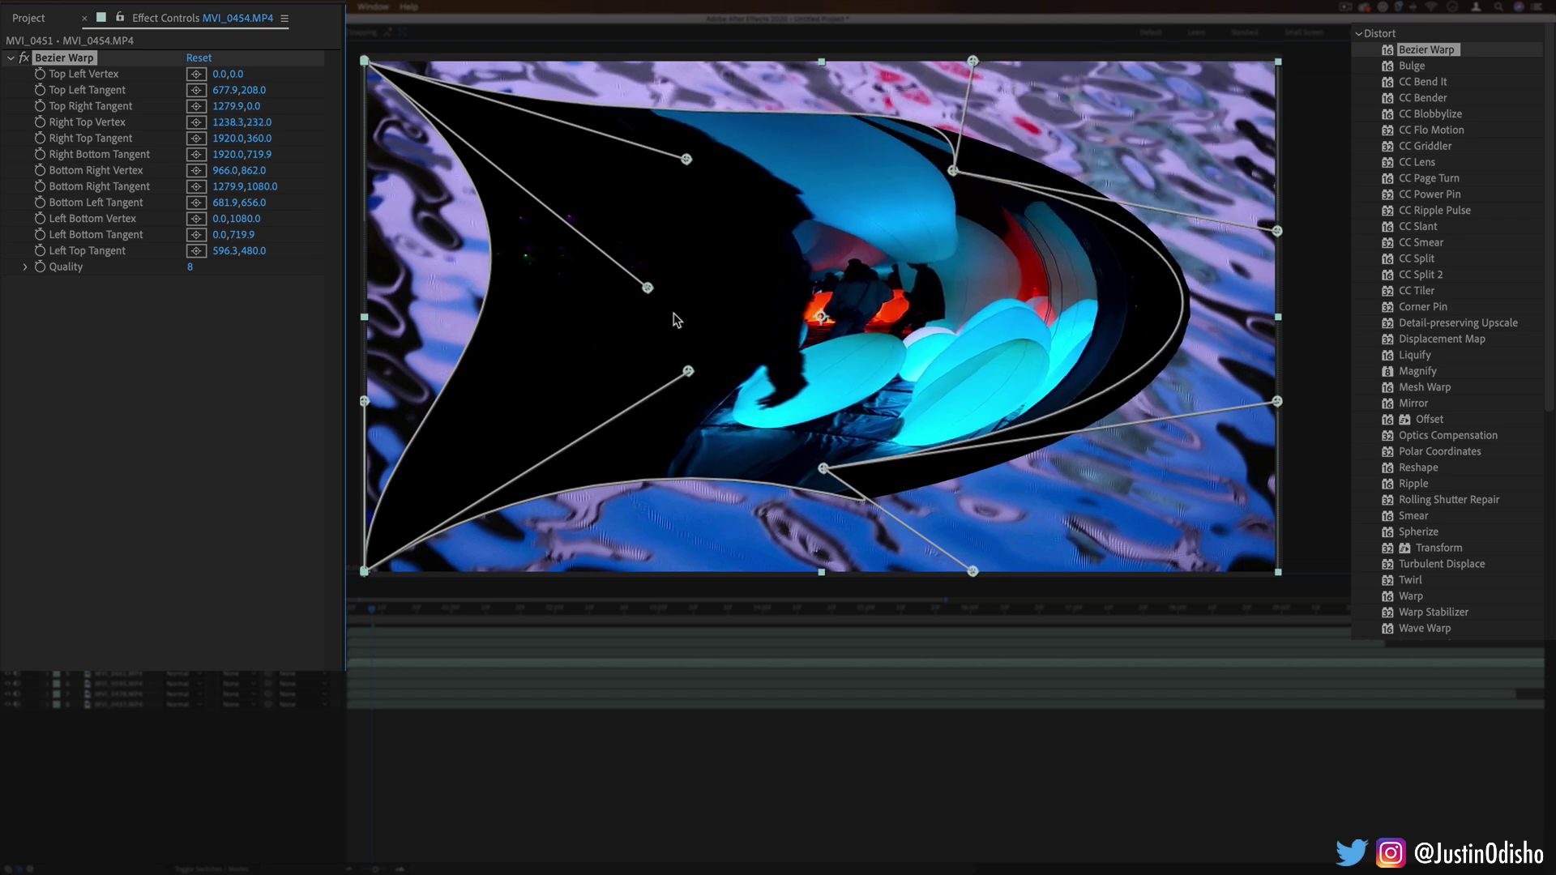
click(39, 73)
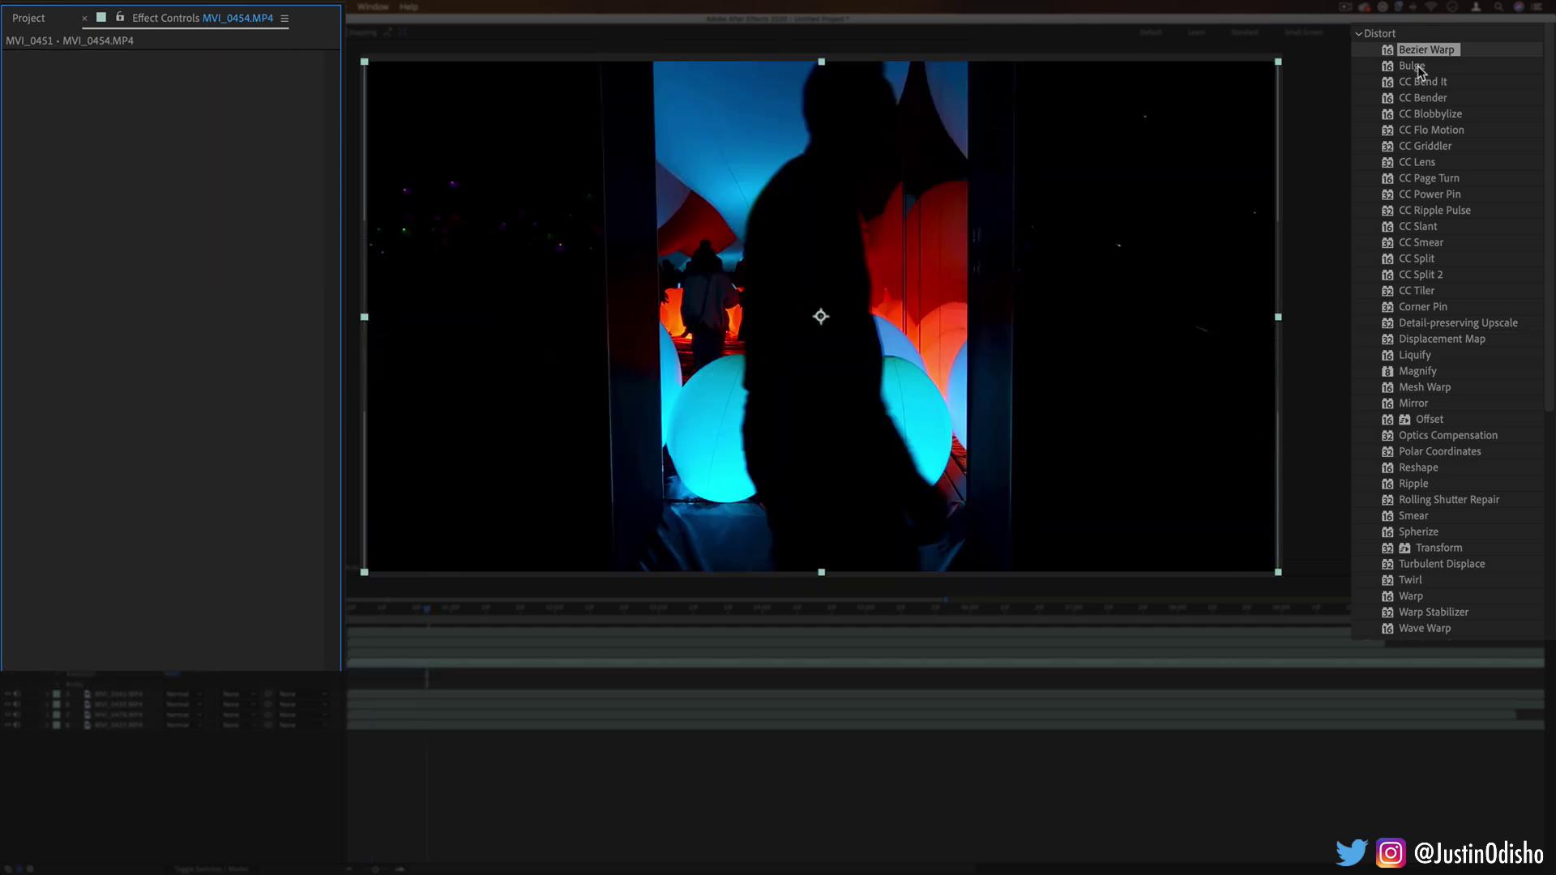
Apply the Bulge effect to MVI_0454.MP4 with a horizontal radius of about 588.3 and a vertical radius of about 206.0.
drag(1414, 65, 1013, 268)
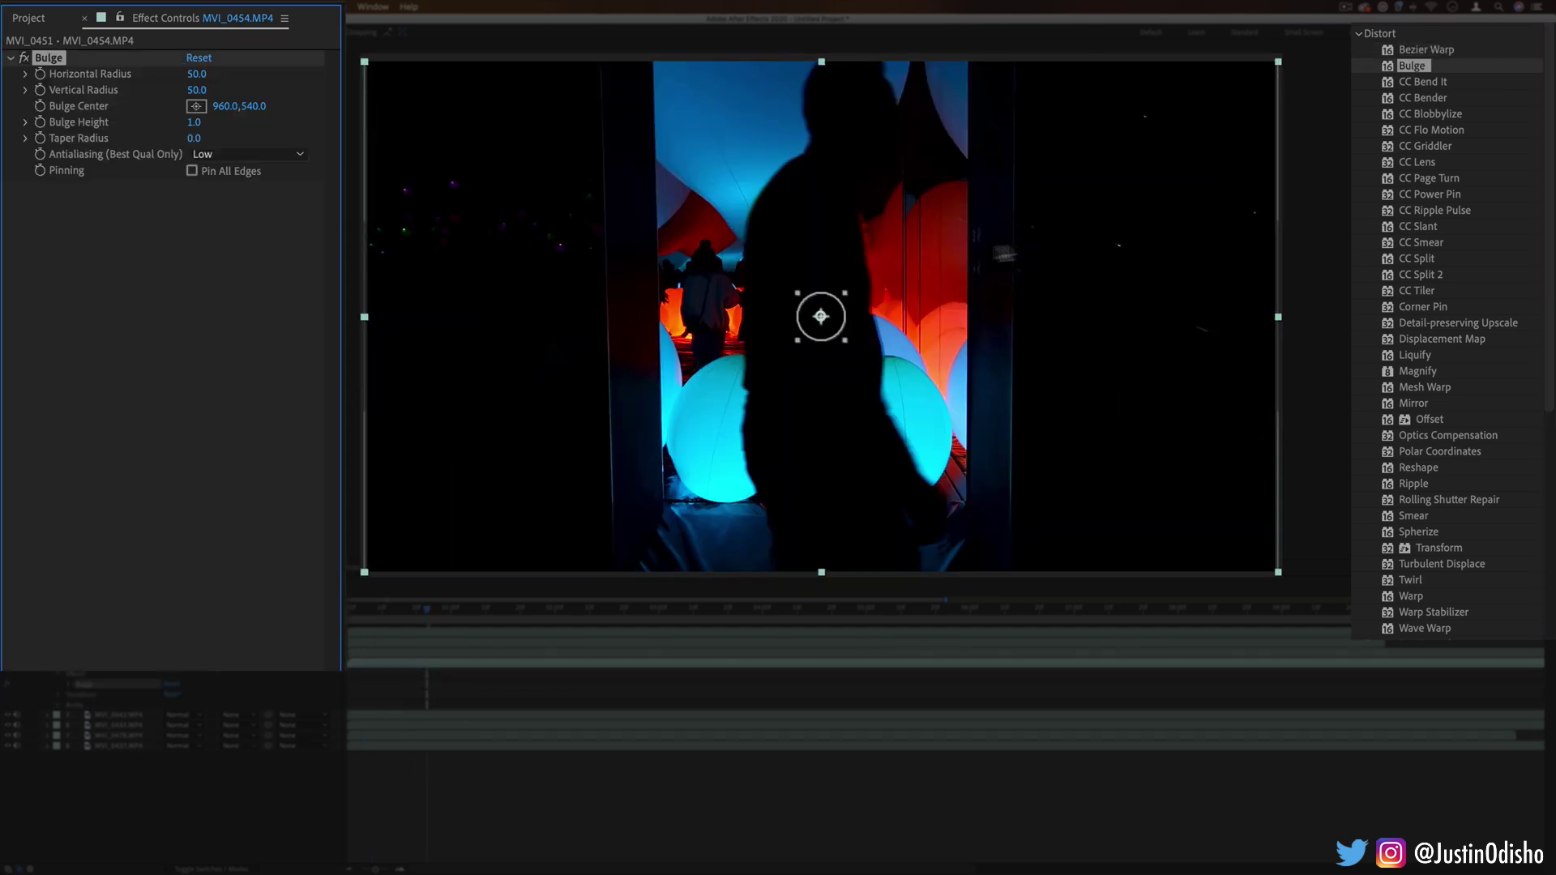
drag(197, 74, 1009, 69)
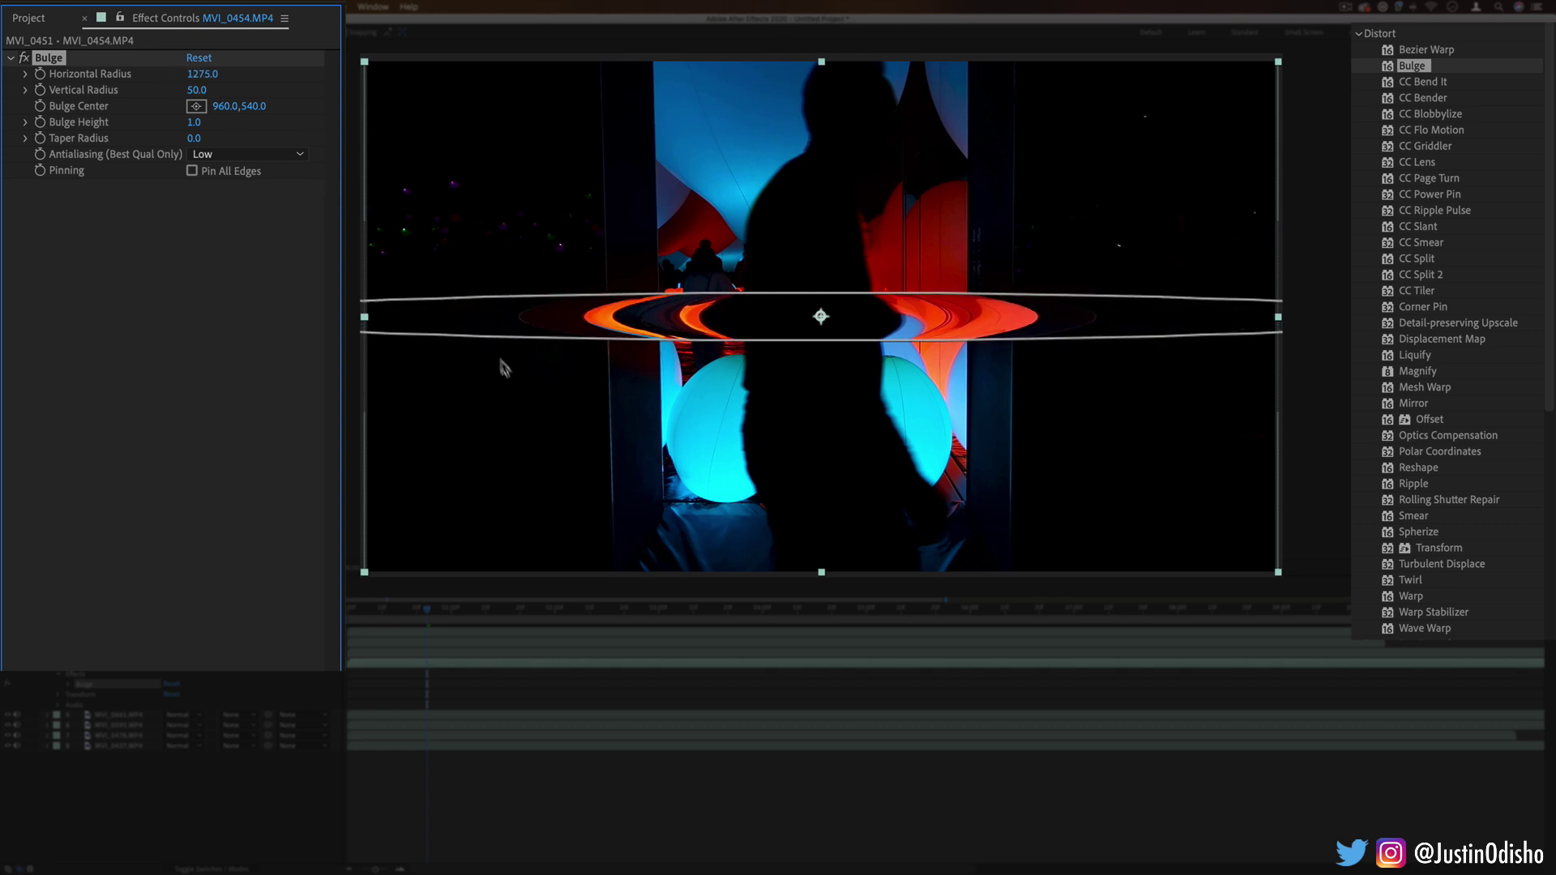
drag(364, 293, 543, 226)
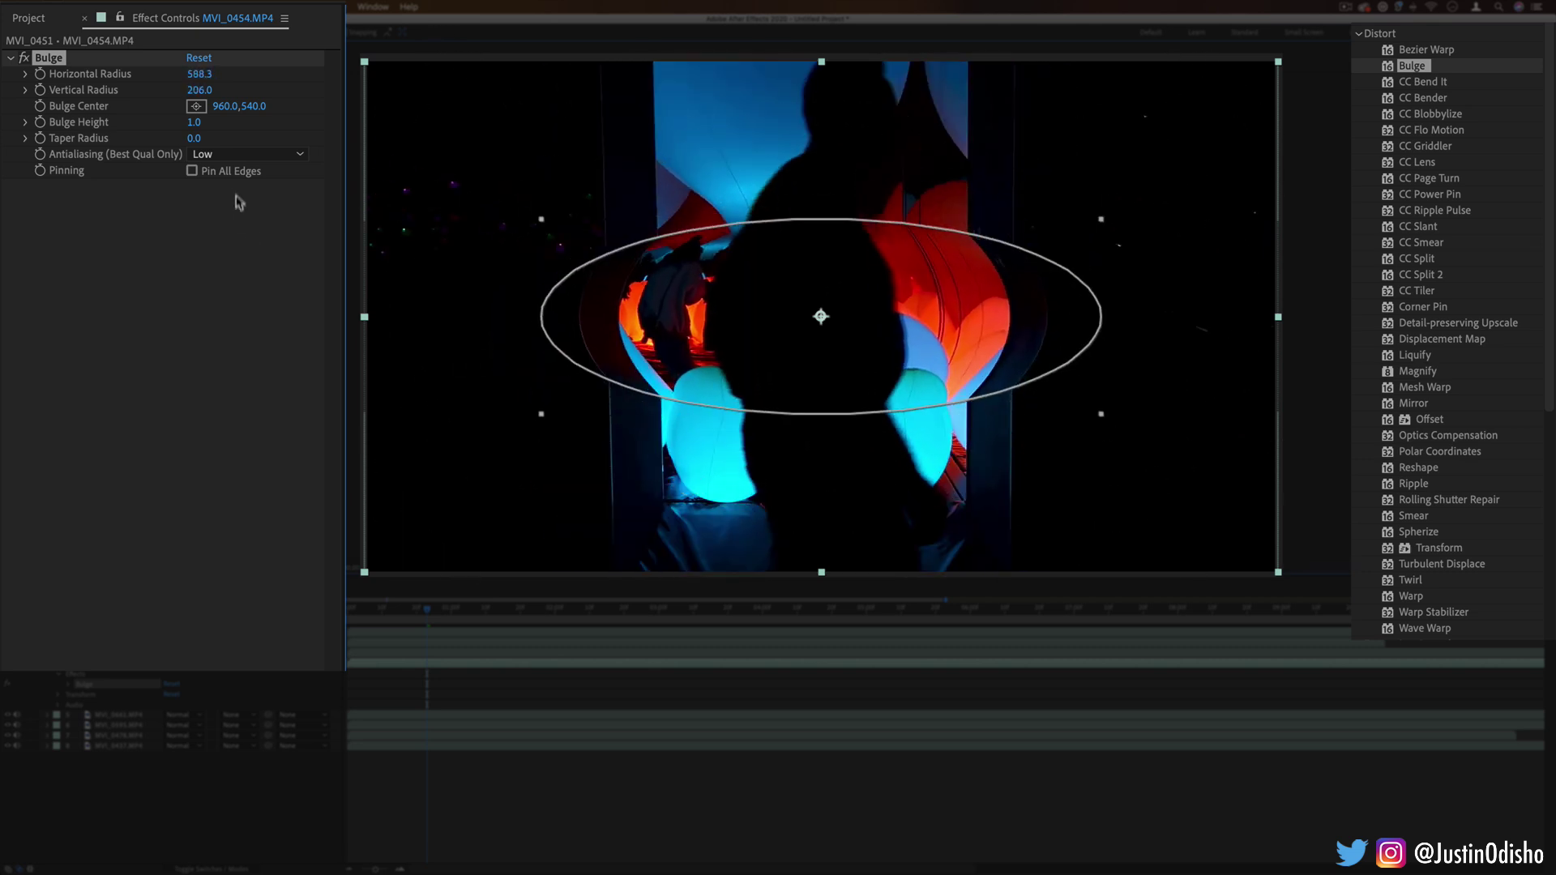
Set the bulge height to 1.3 and taper radius to 339.0, and move the bulge center around the frame.
drag(193, 128, 343, 143)
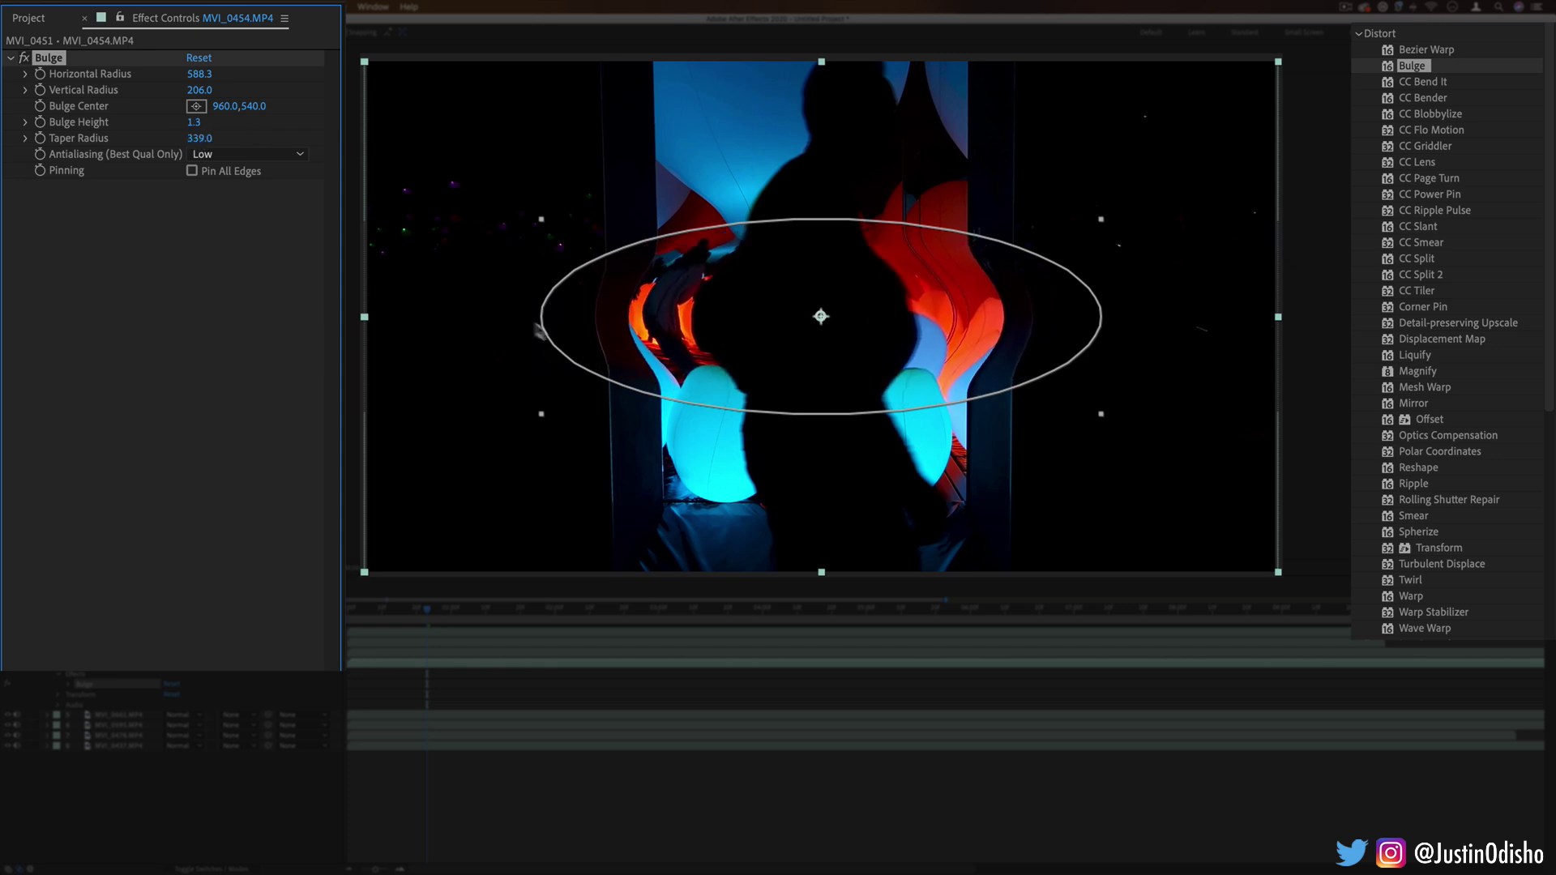
drag(821, 316, 979, 96)
drag(1033, 209, 766, 166)
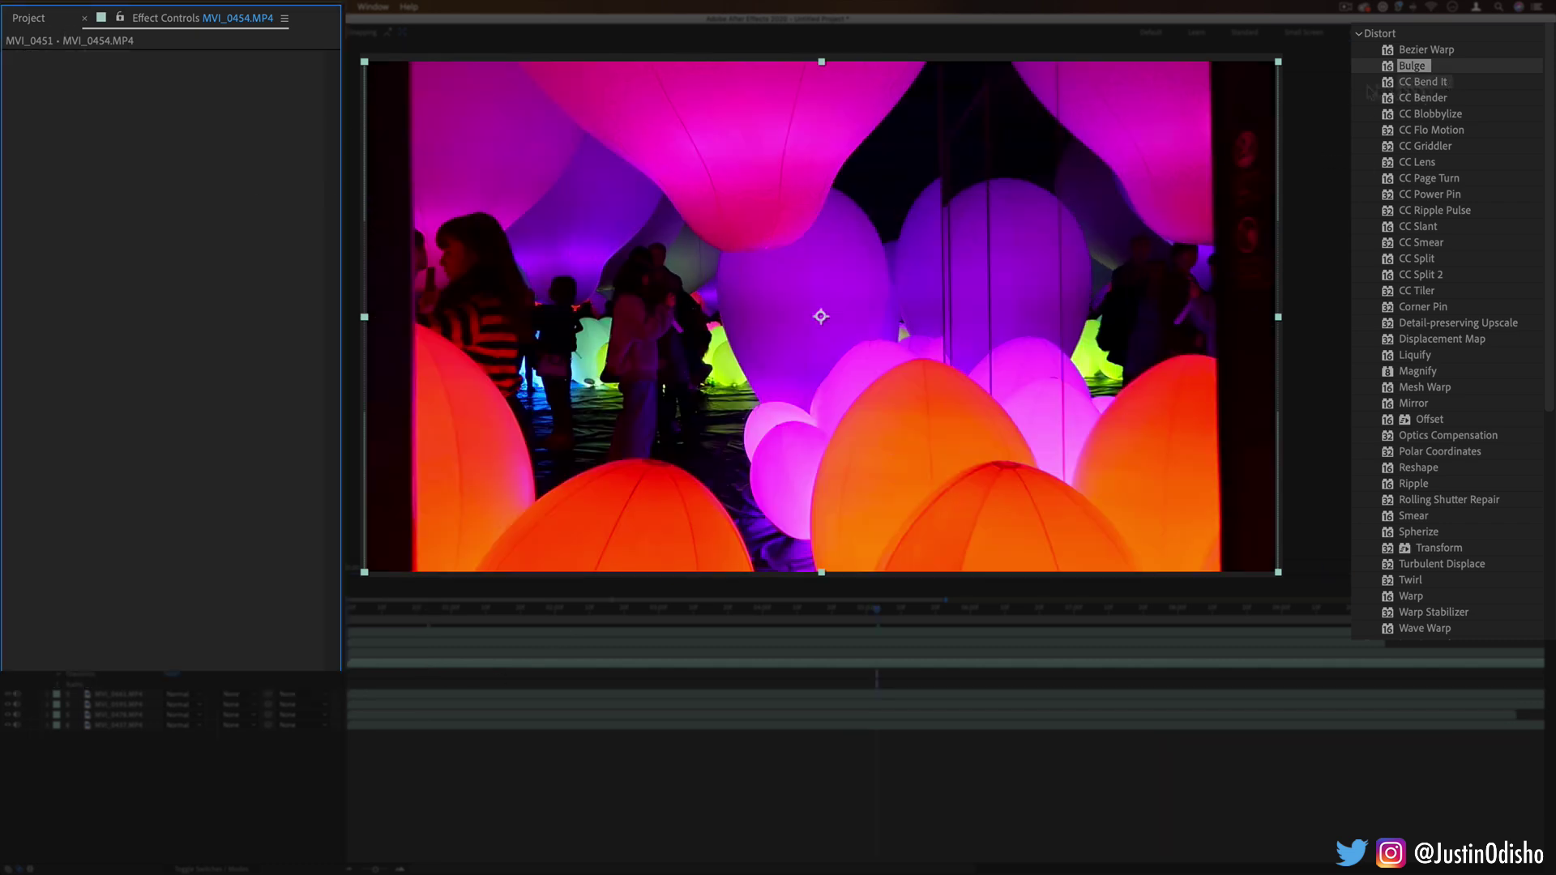
Apply CC Bend It to MVI_0454.MP4 with a bend of -69.0 and Render Prestart set to Static.
drag(1370, 91, 543, 226)
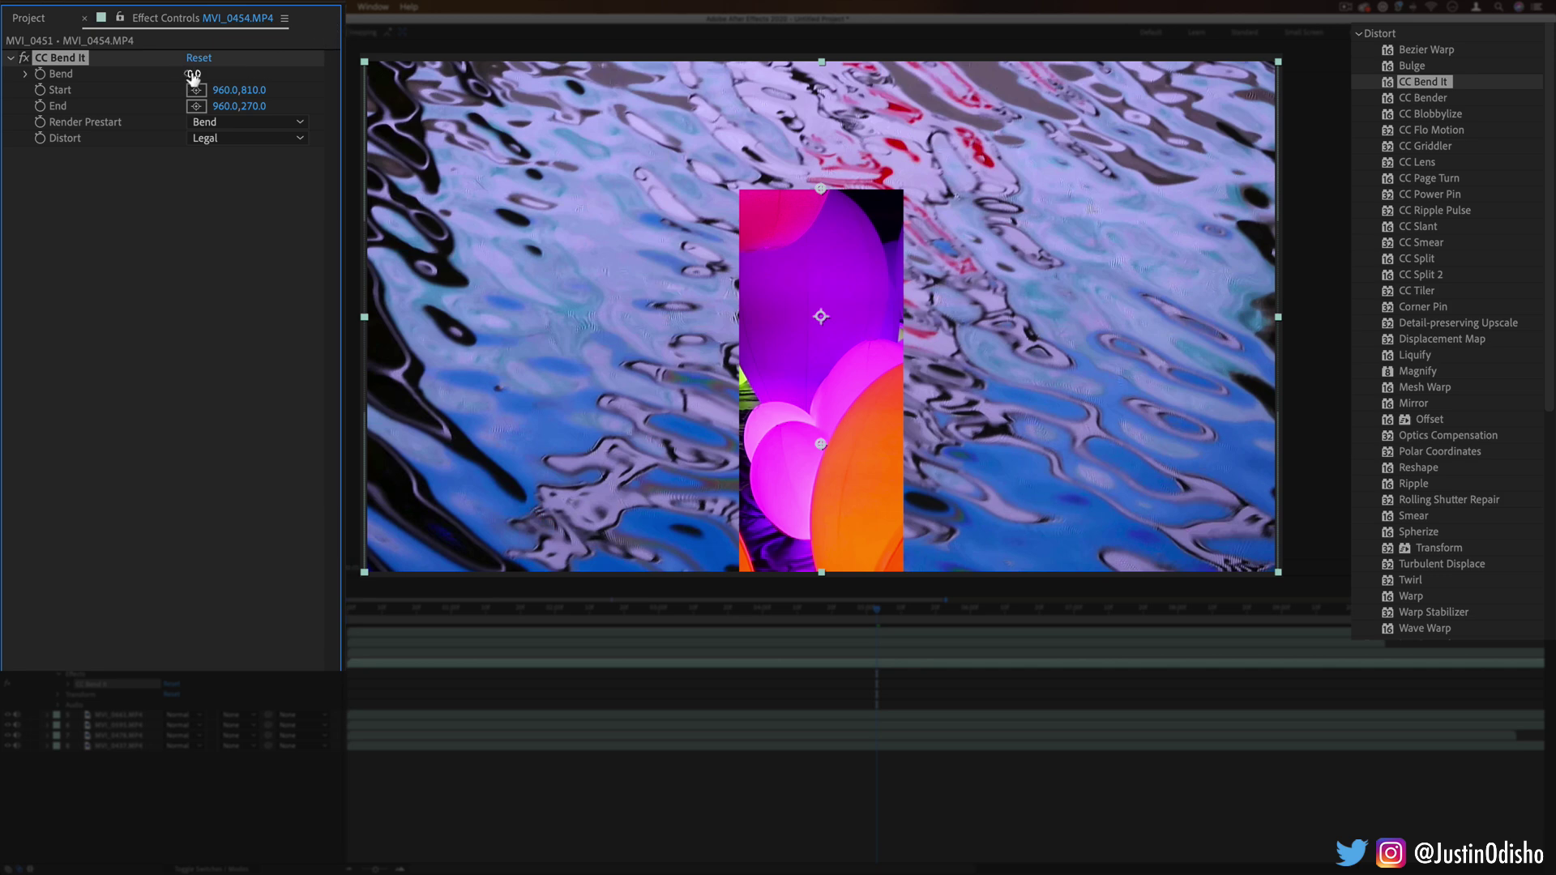
drag(218, 75, 339, 120)
click(259, 124)
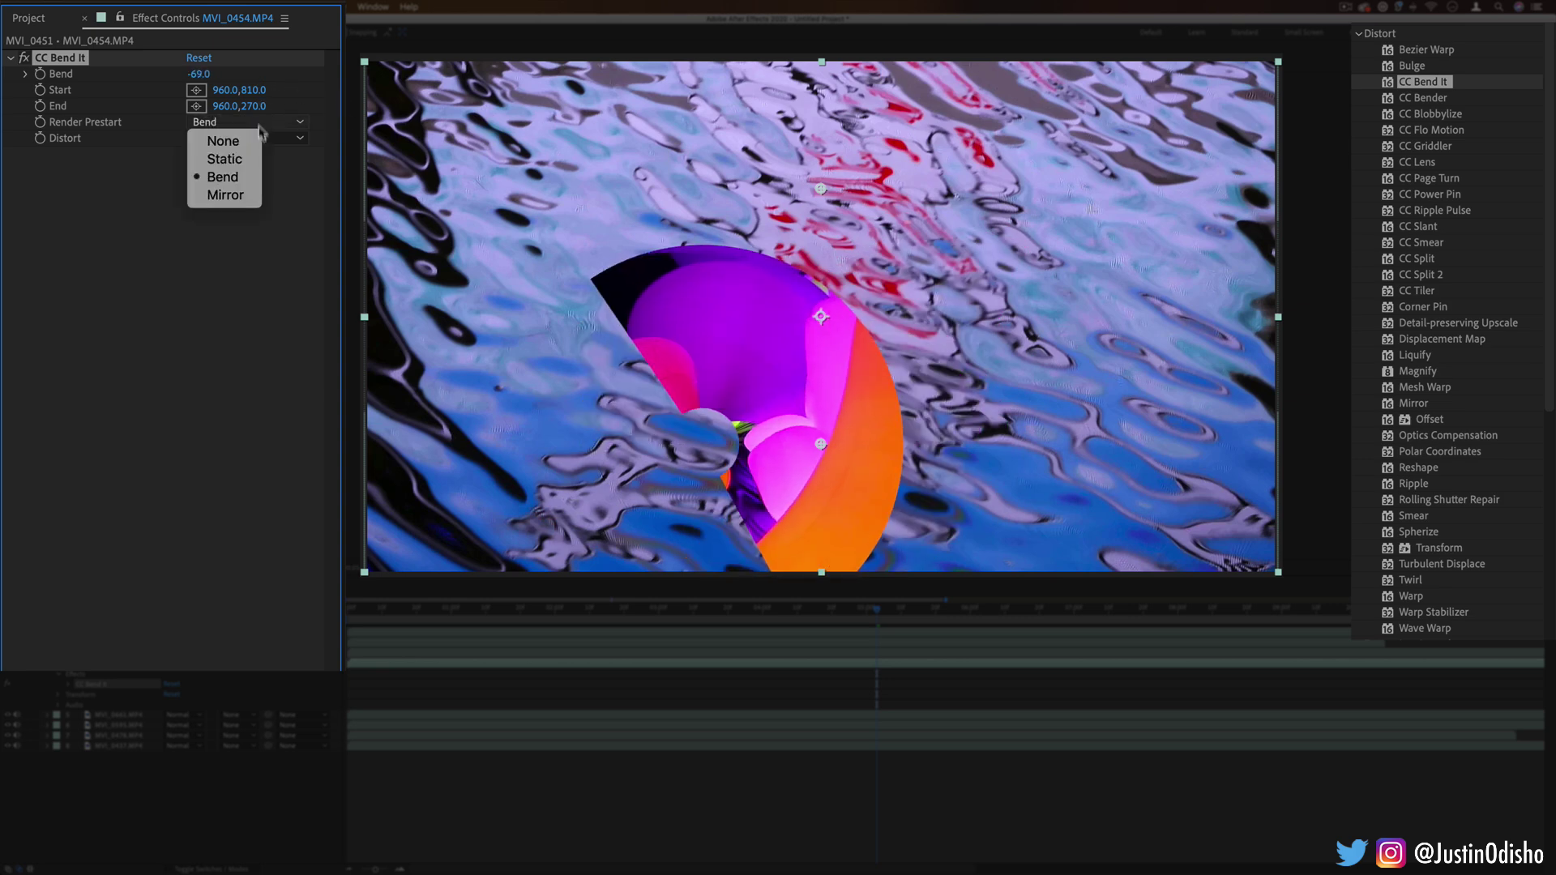
click(252, 160)
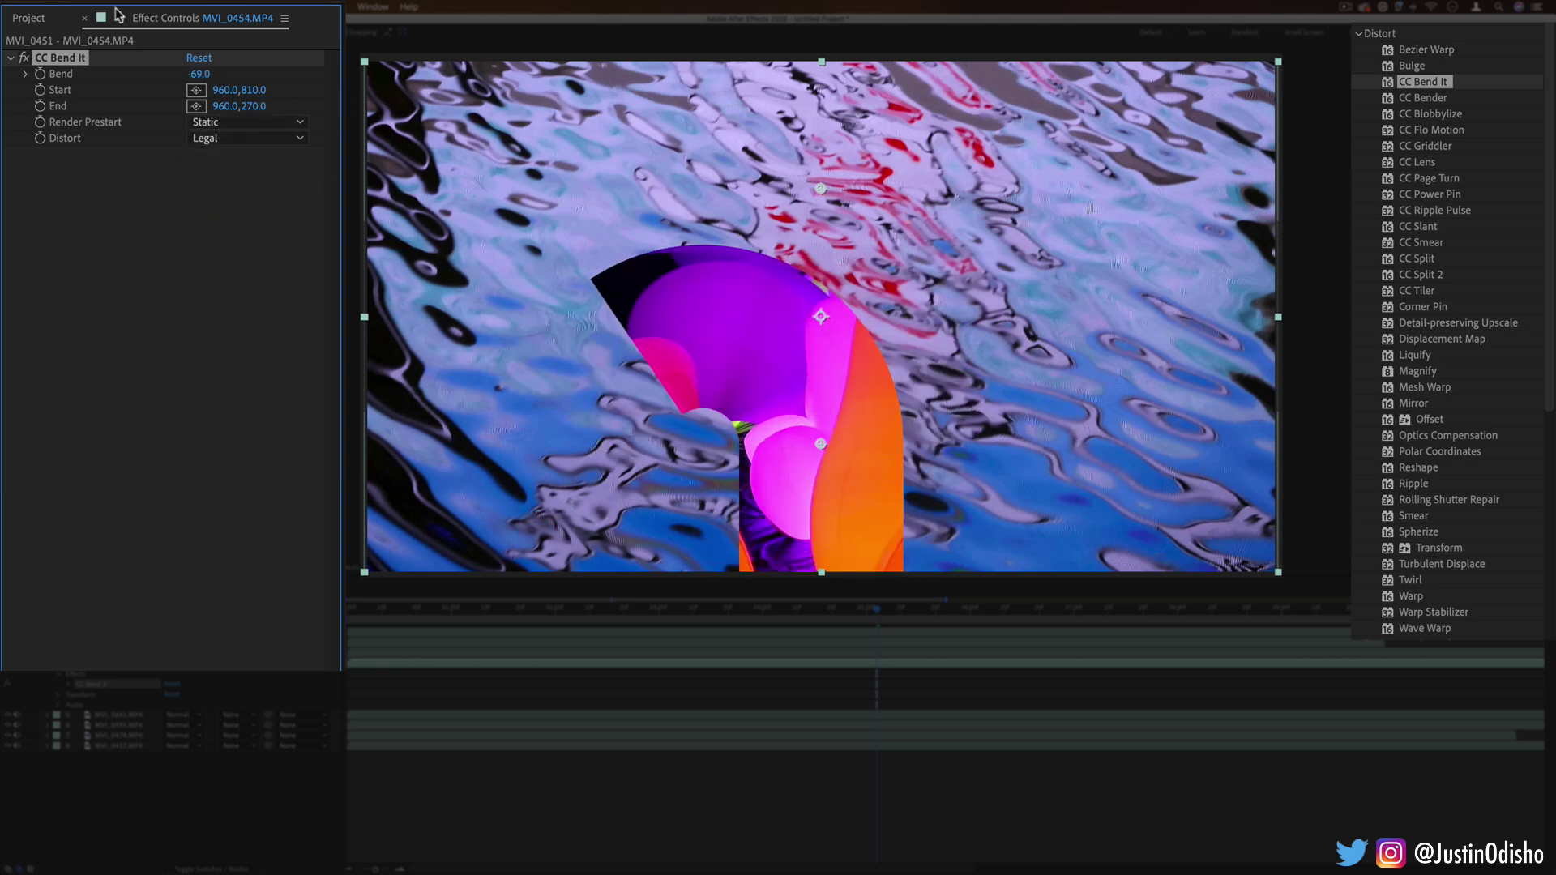
Try CC Bend It with the start point at 1825.0, 1426.0 and a bend of -21.0, and remove the effect.
drag(207, 77, 954, 95)
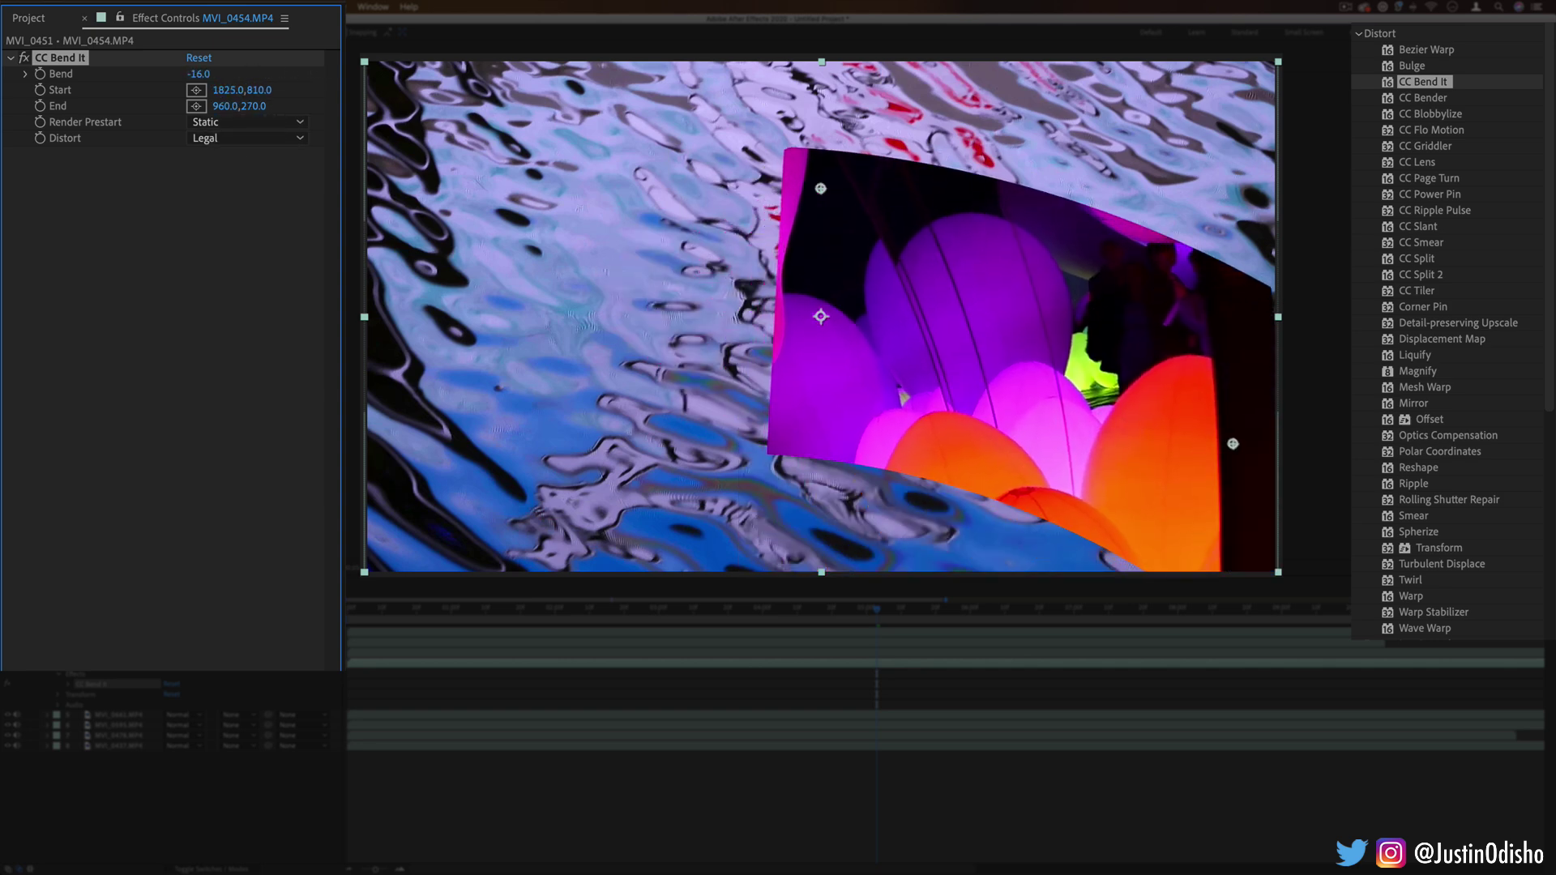
drag(247, 73, 162, 62)
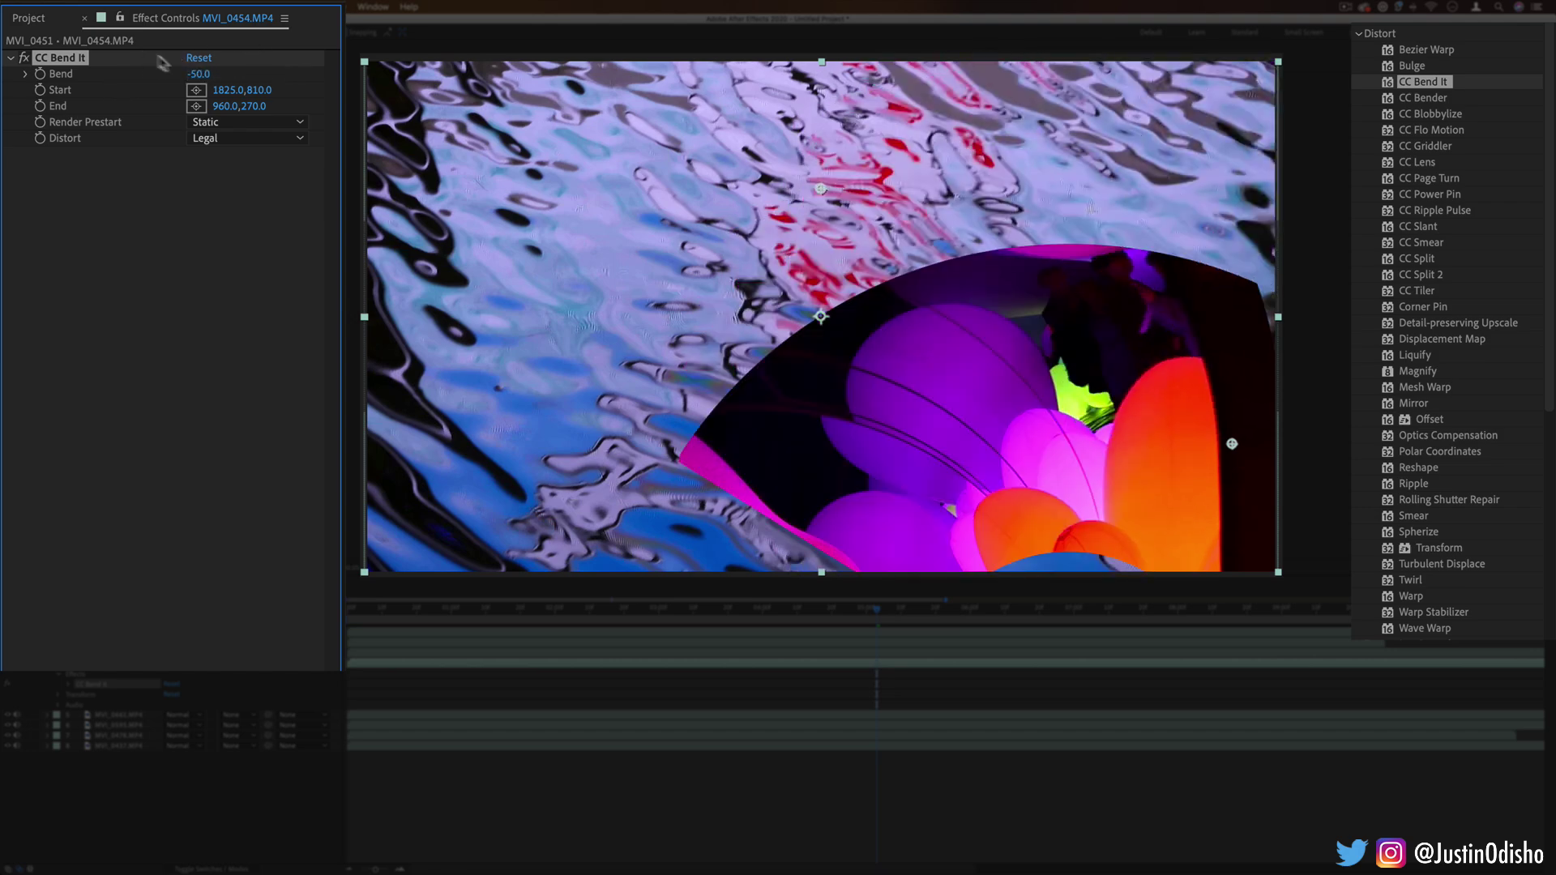
drag(242, 95, 741, 95)
mouse_move(198, 74)
mouse_down()
mouse_move(243, 65)
mouse_move(215, 71)
mouse_up()
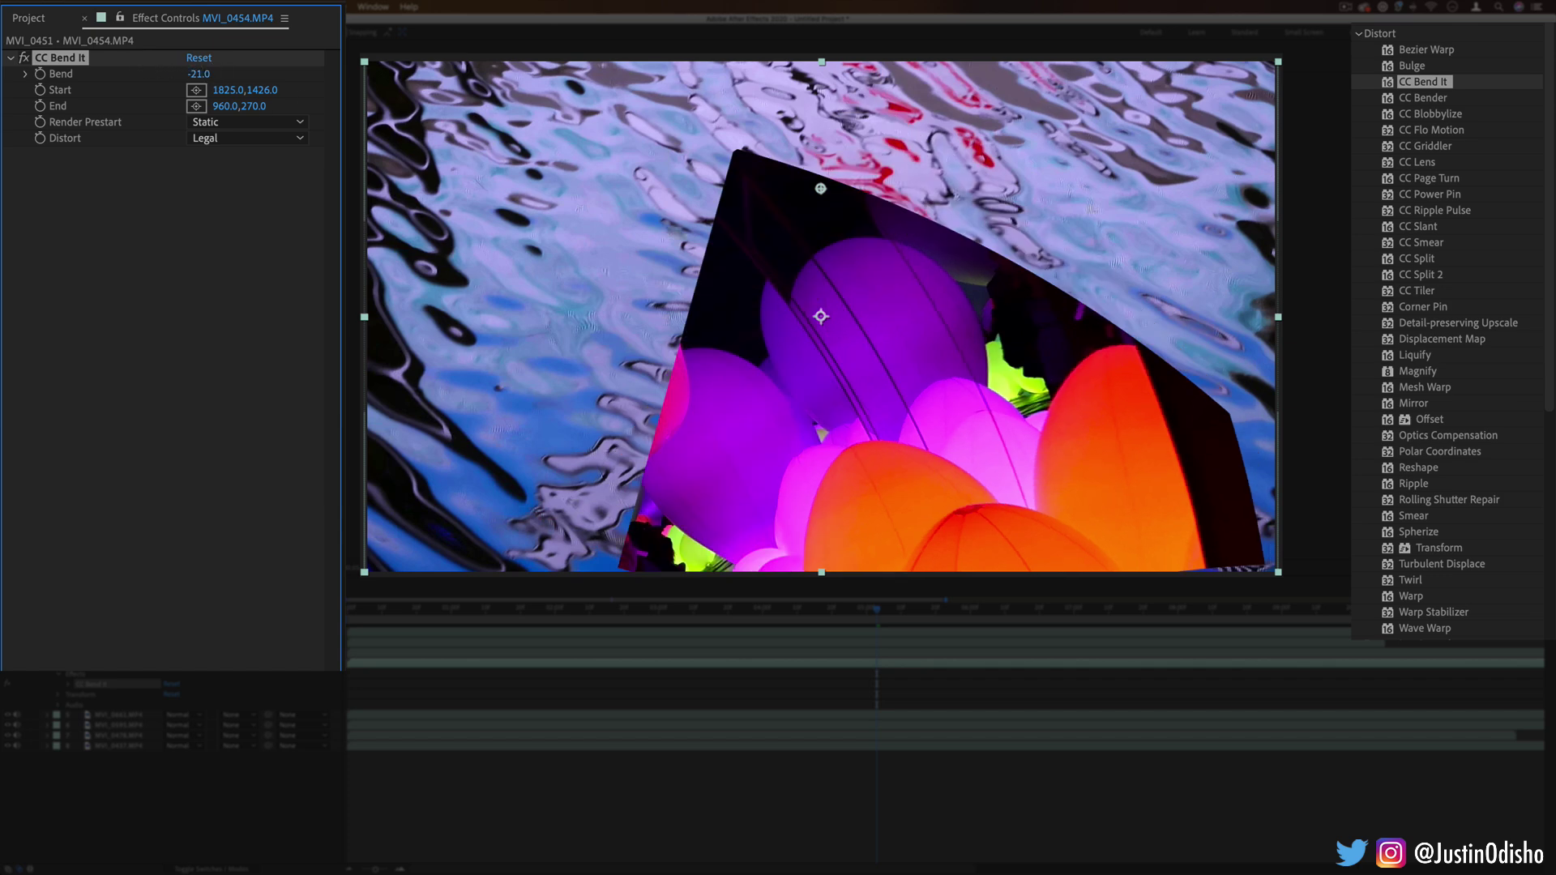
key(Delete)
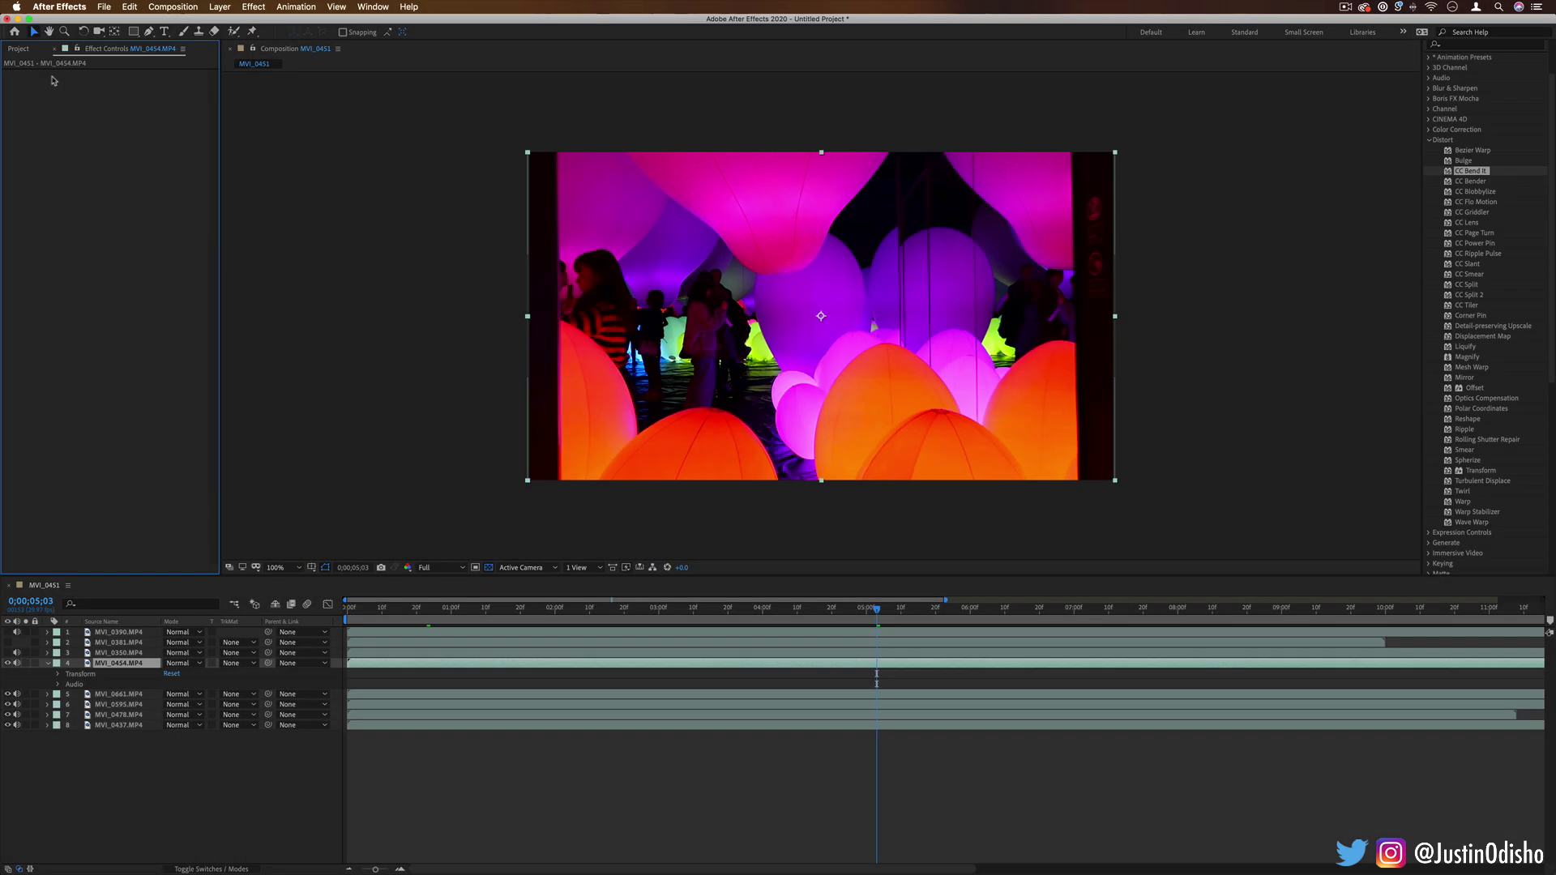
Add a text layer reading "TEXT" over the video.
click(166, 32)
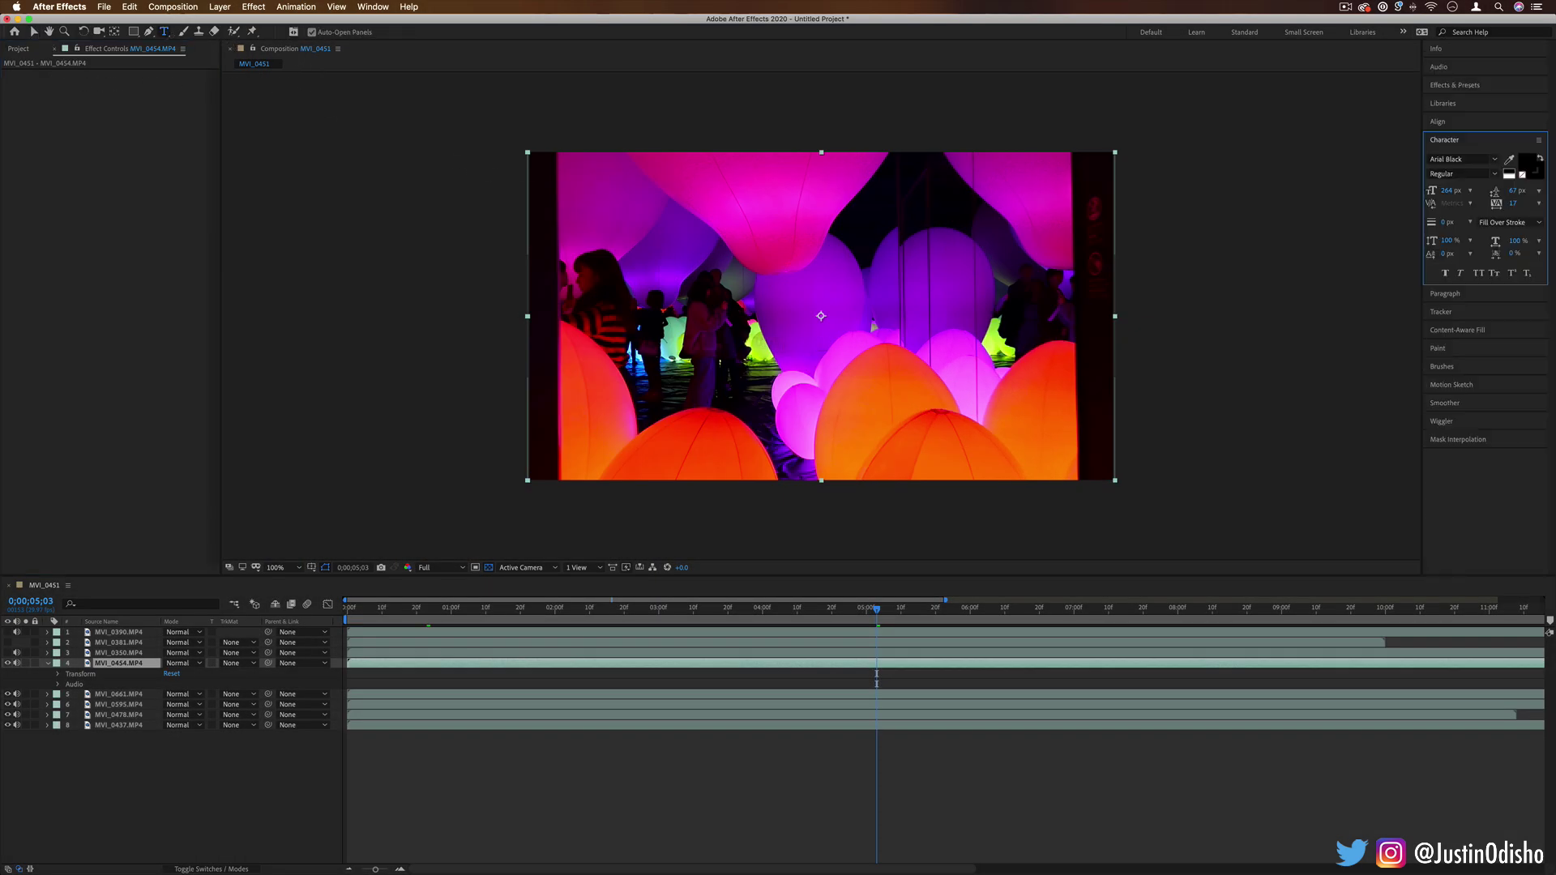
click(668, 302)
text(TEXT)
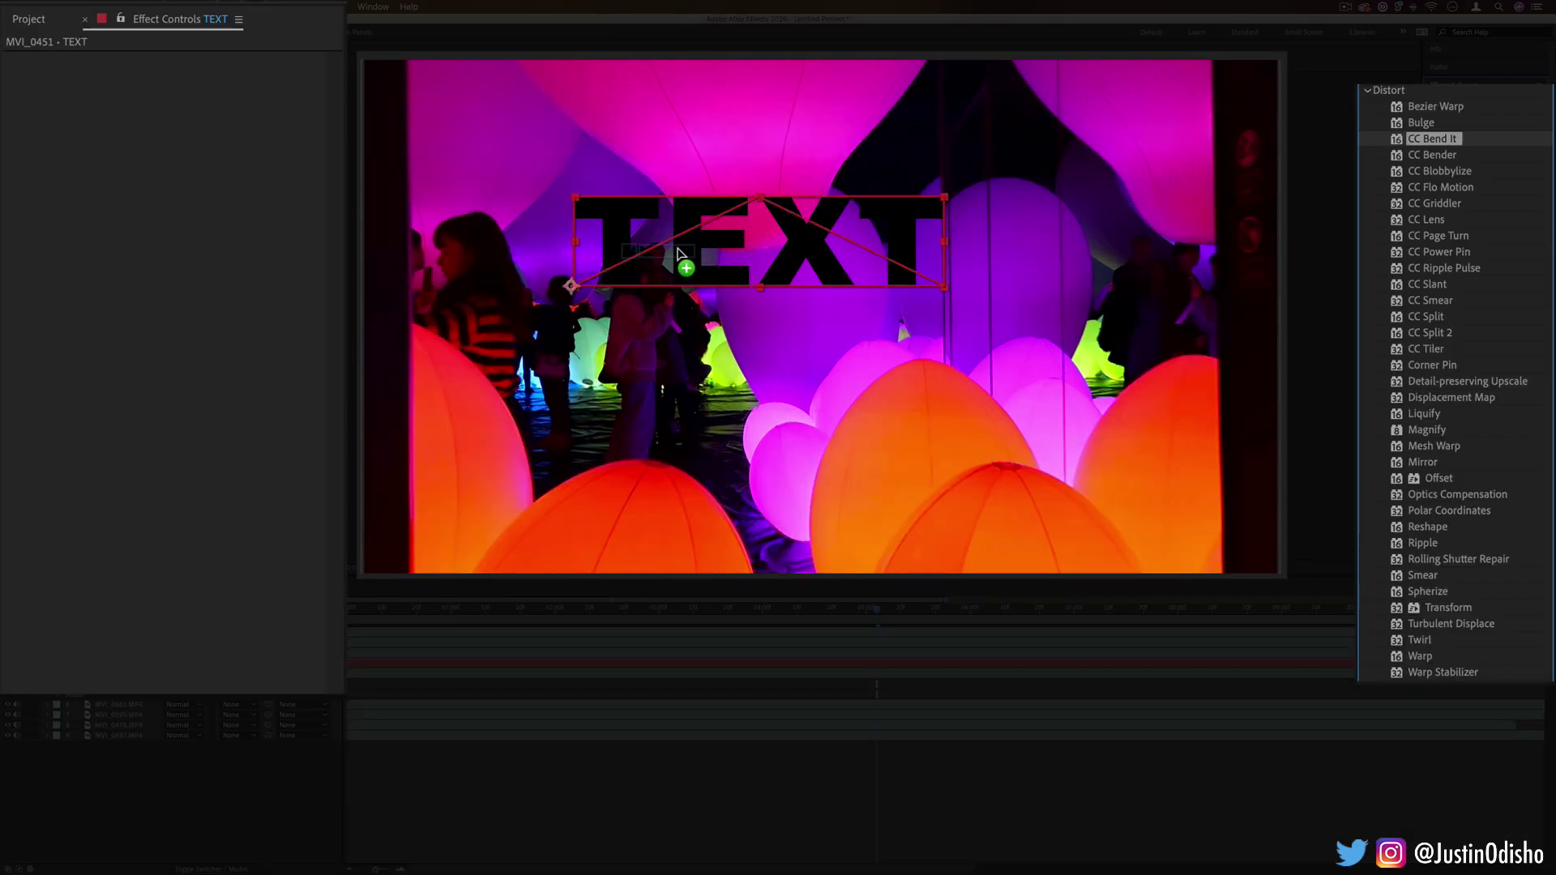
Try CC Bend It with different bend amounts on the text and the rectangle shape, and remove the effect.
double_click(1451, 162)
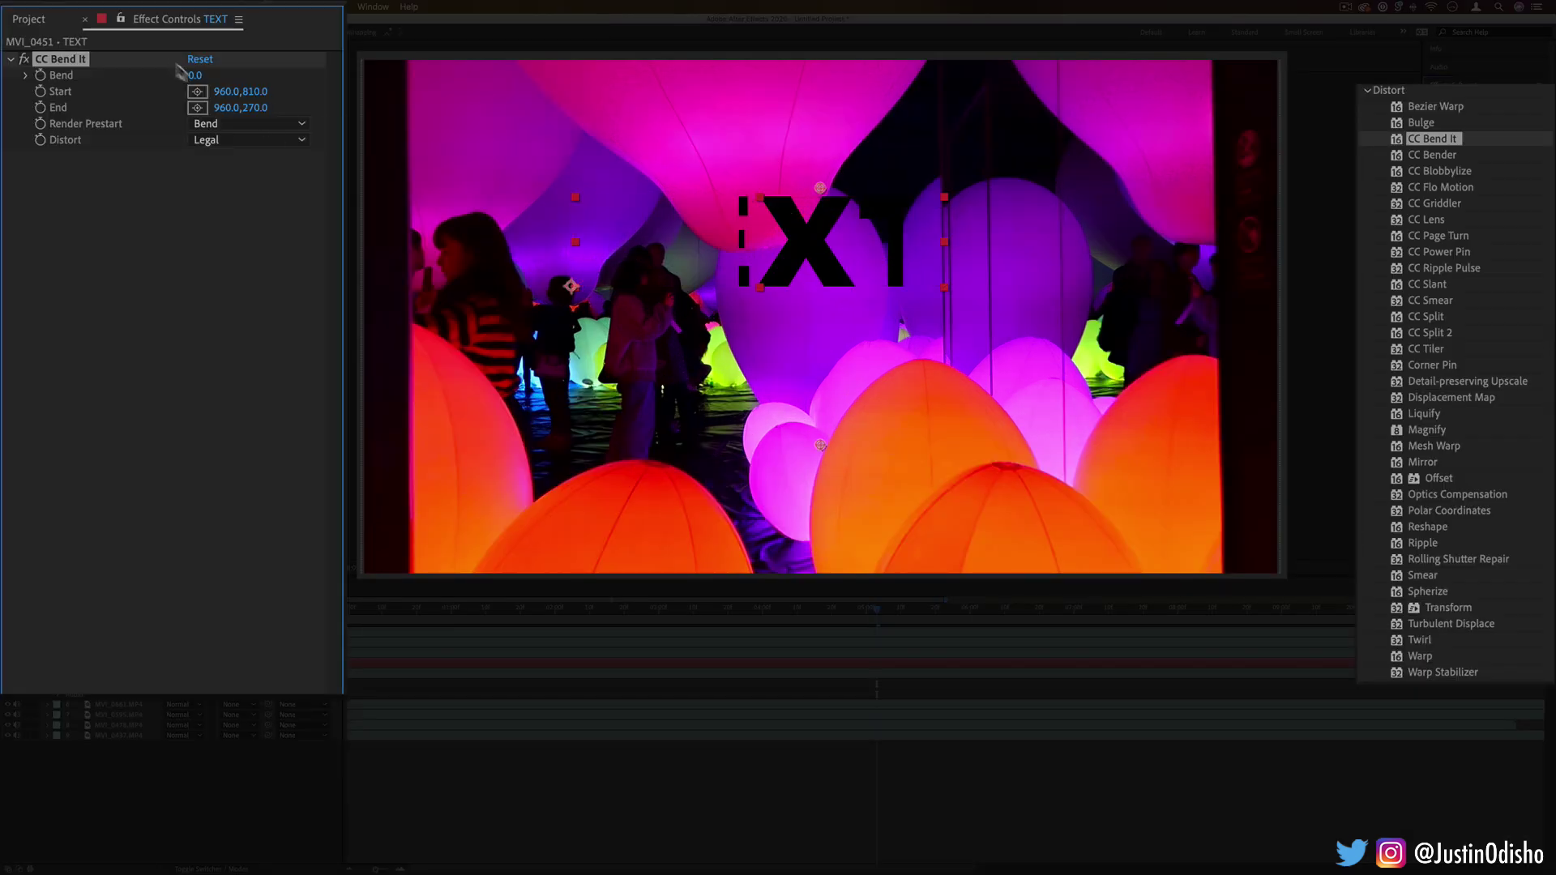
drag(185, 77, 47, 62)
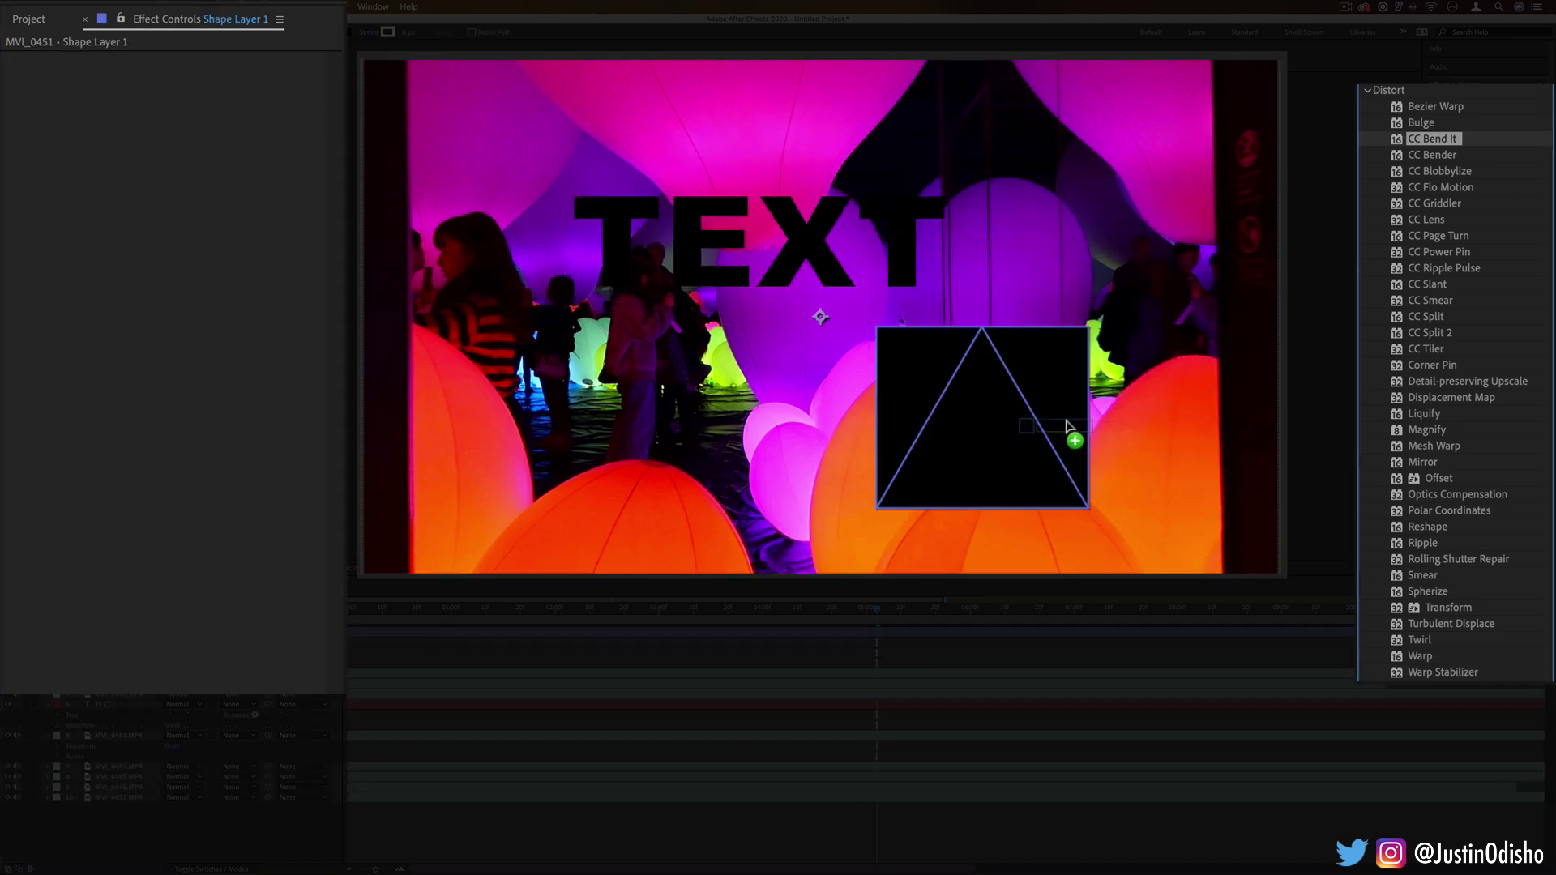
key(ctrl+alt+shift+e)
mouse_move(197, 75)
mouse_down()
mouse_move(283, 79)
mouse_move(203, 79)
mouse_up()
key(Delete)
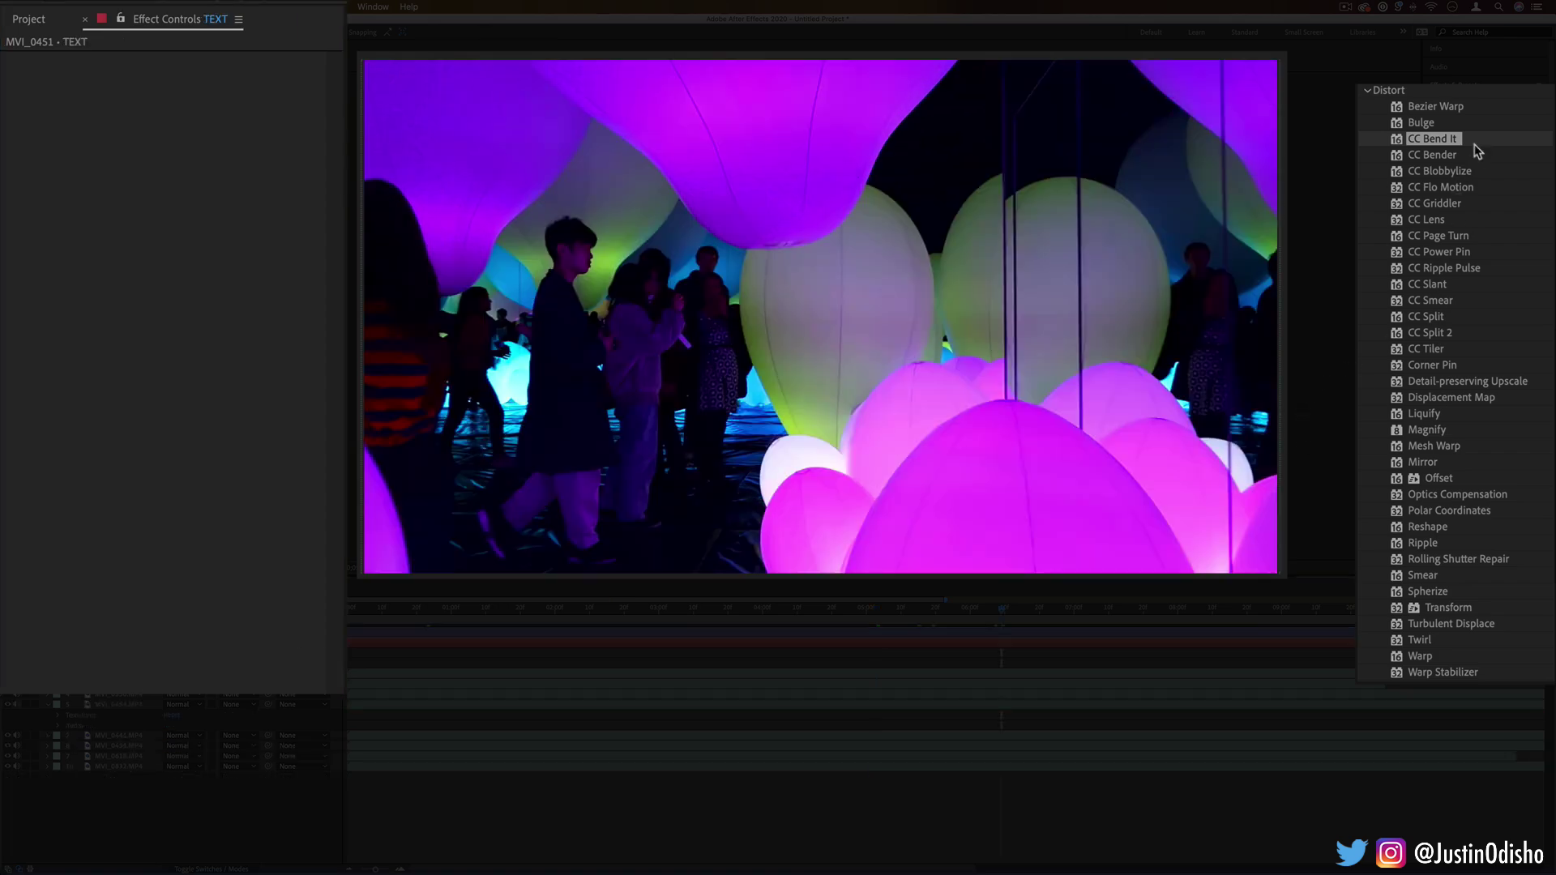
Try CC Bender on MVI_0454.MP4 with an amount of 35.0 and the top point at about 208.7, 208.0, and remove the effect.
drag(1432, 155, 1047, 322)
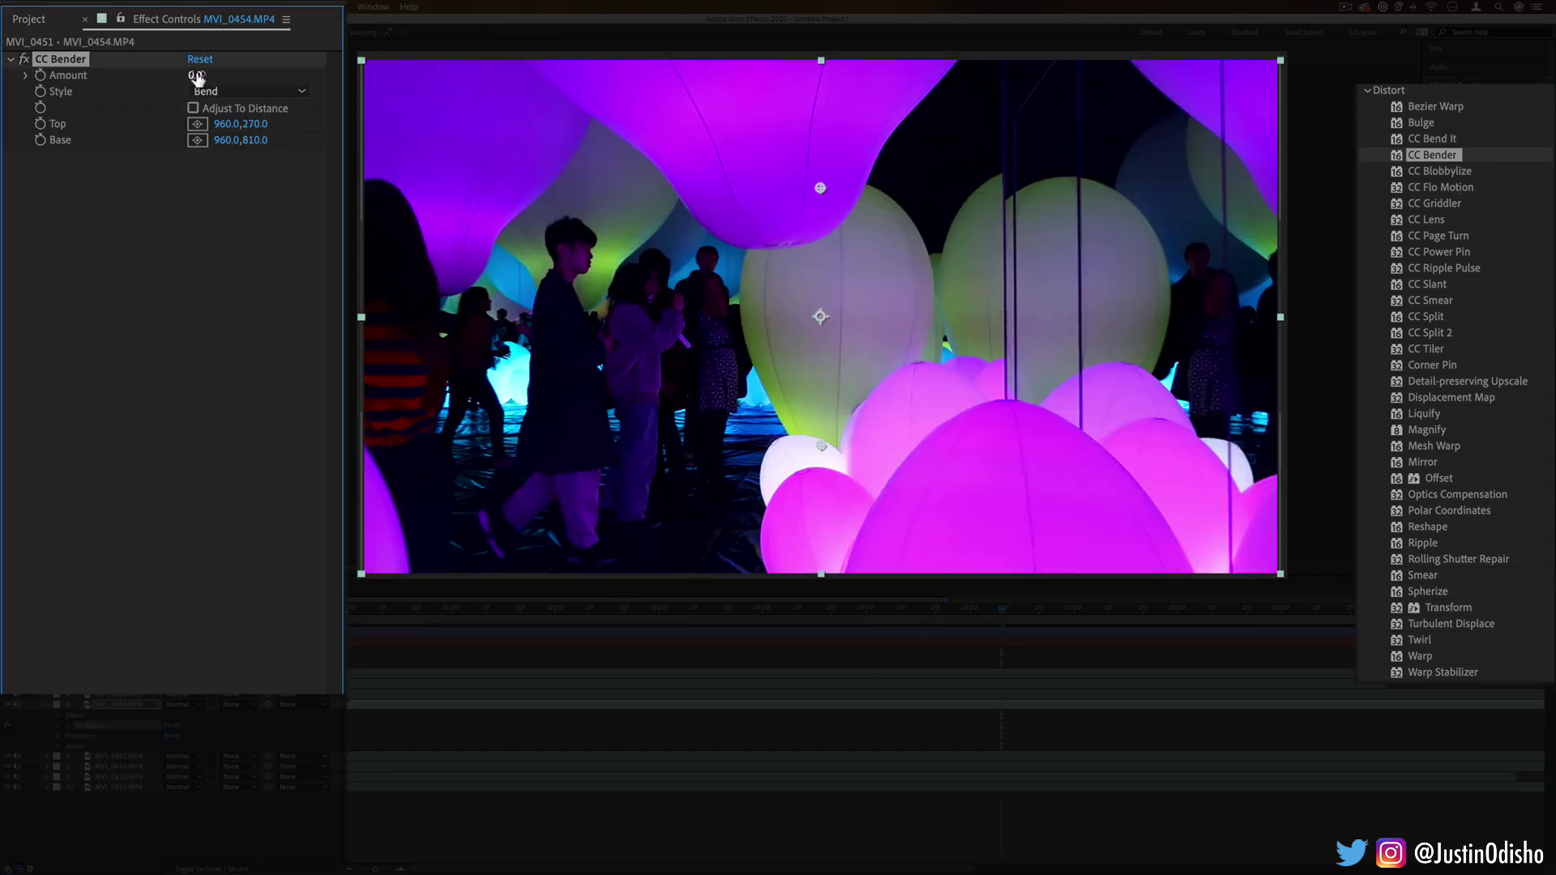
drag(197, 78, 248, 170)
drag(820, 213, 466, 163)
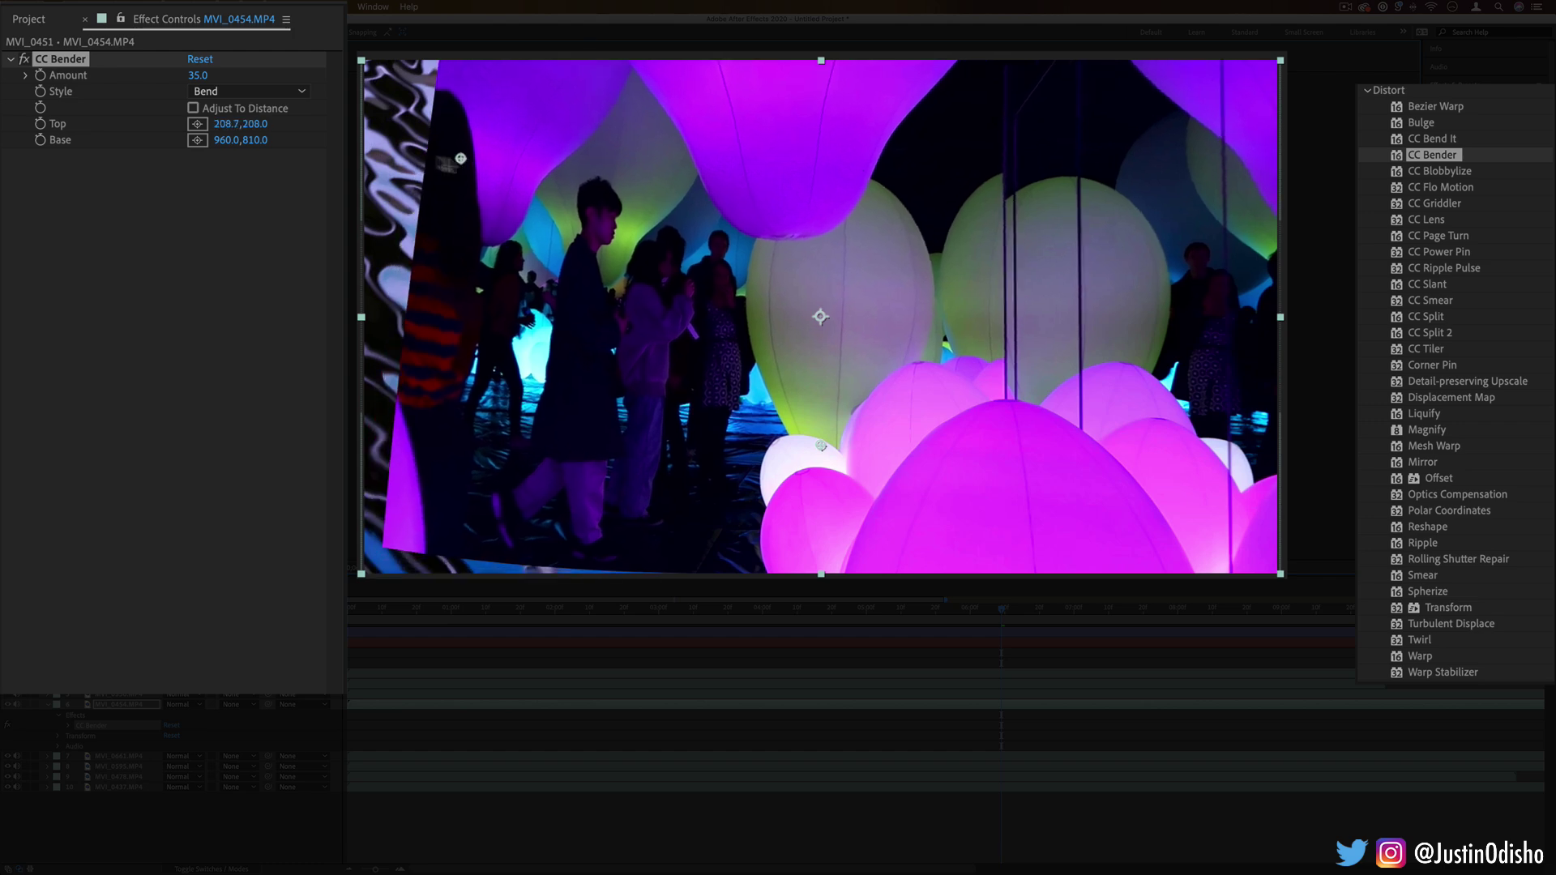
key(Delete)
Apply CC Blobbylize to MVI_0454.MP4, check it at a slightly earlier frame and expand its Blobbiness settings.
drag(1440, 171, 1164, 306)
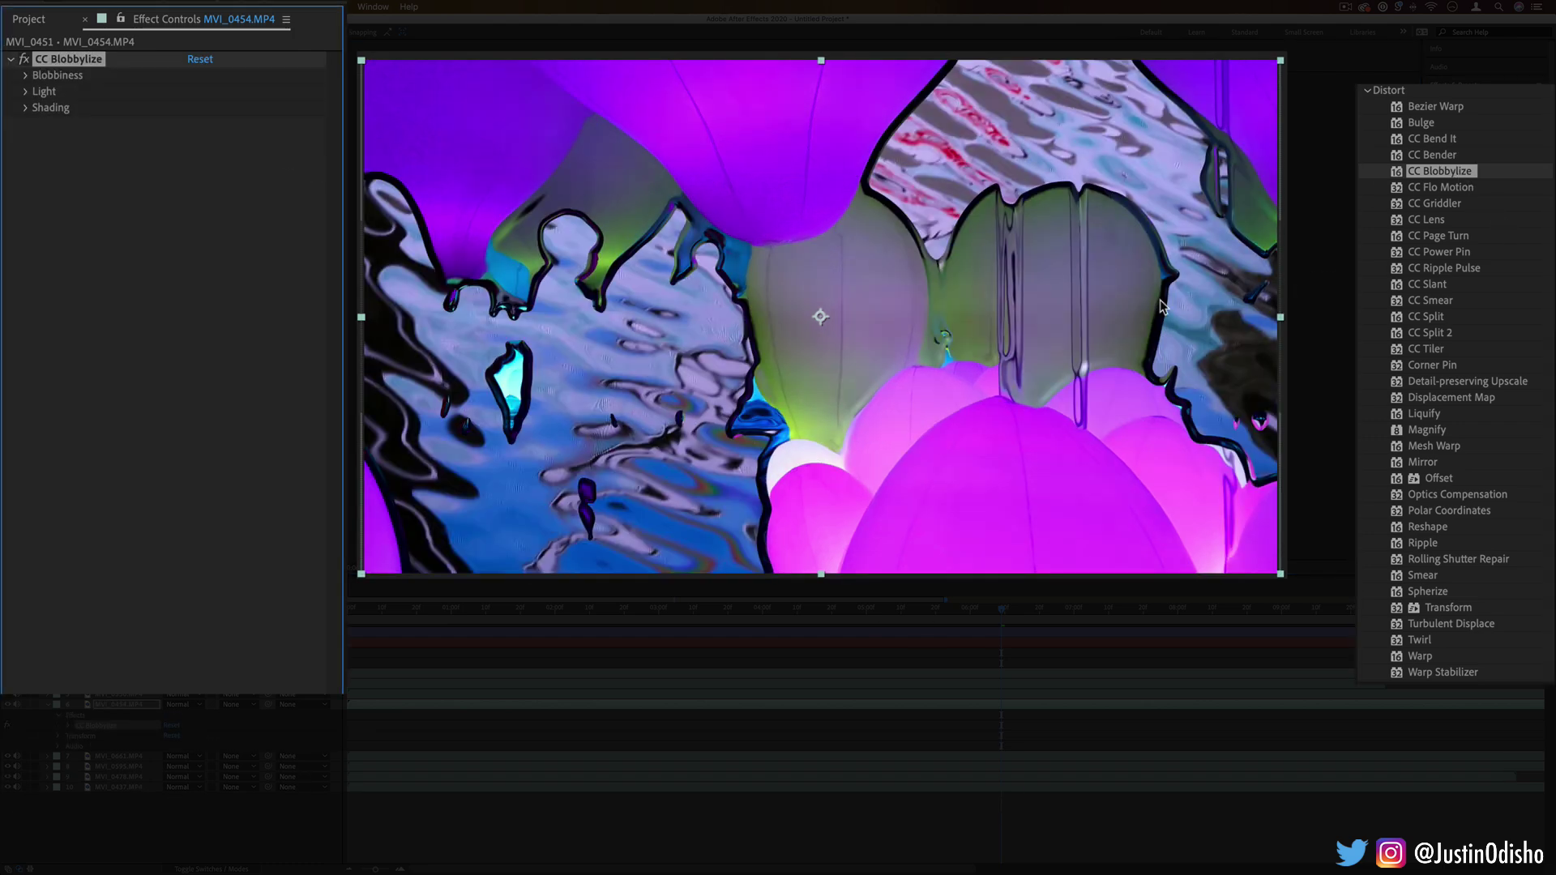
drag(1013, 610, 988, 609)
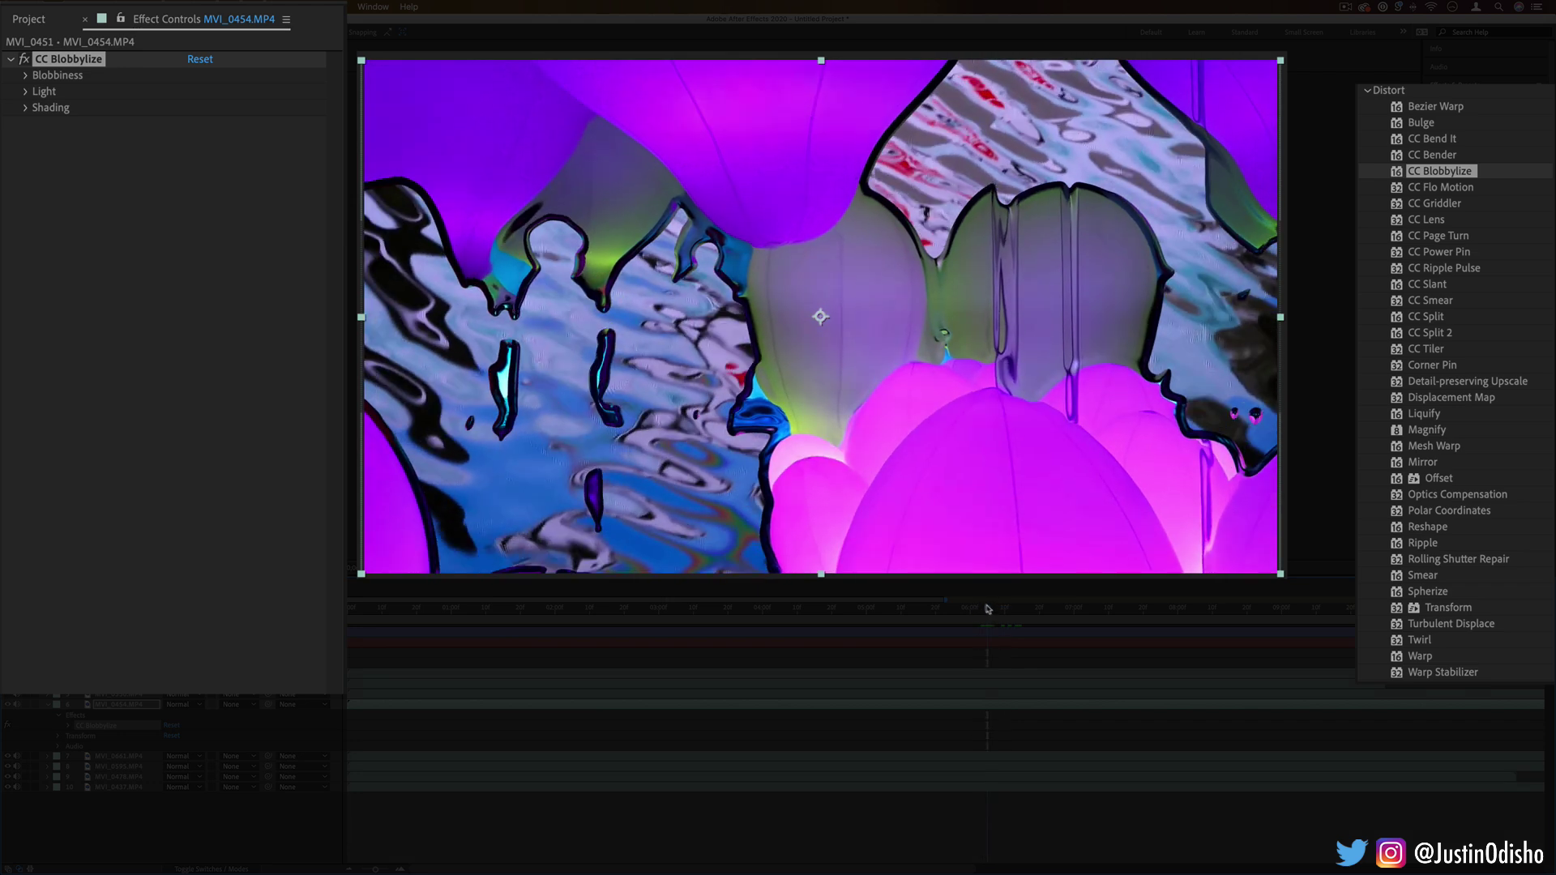
click(26, 75)
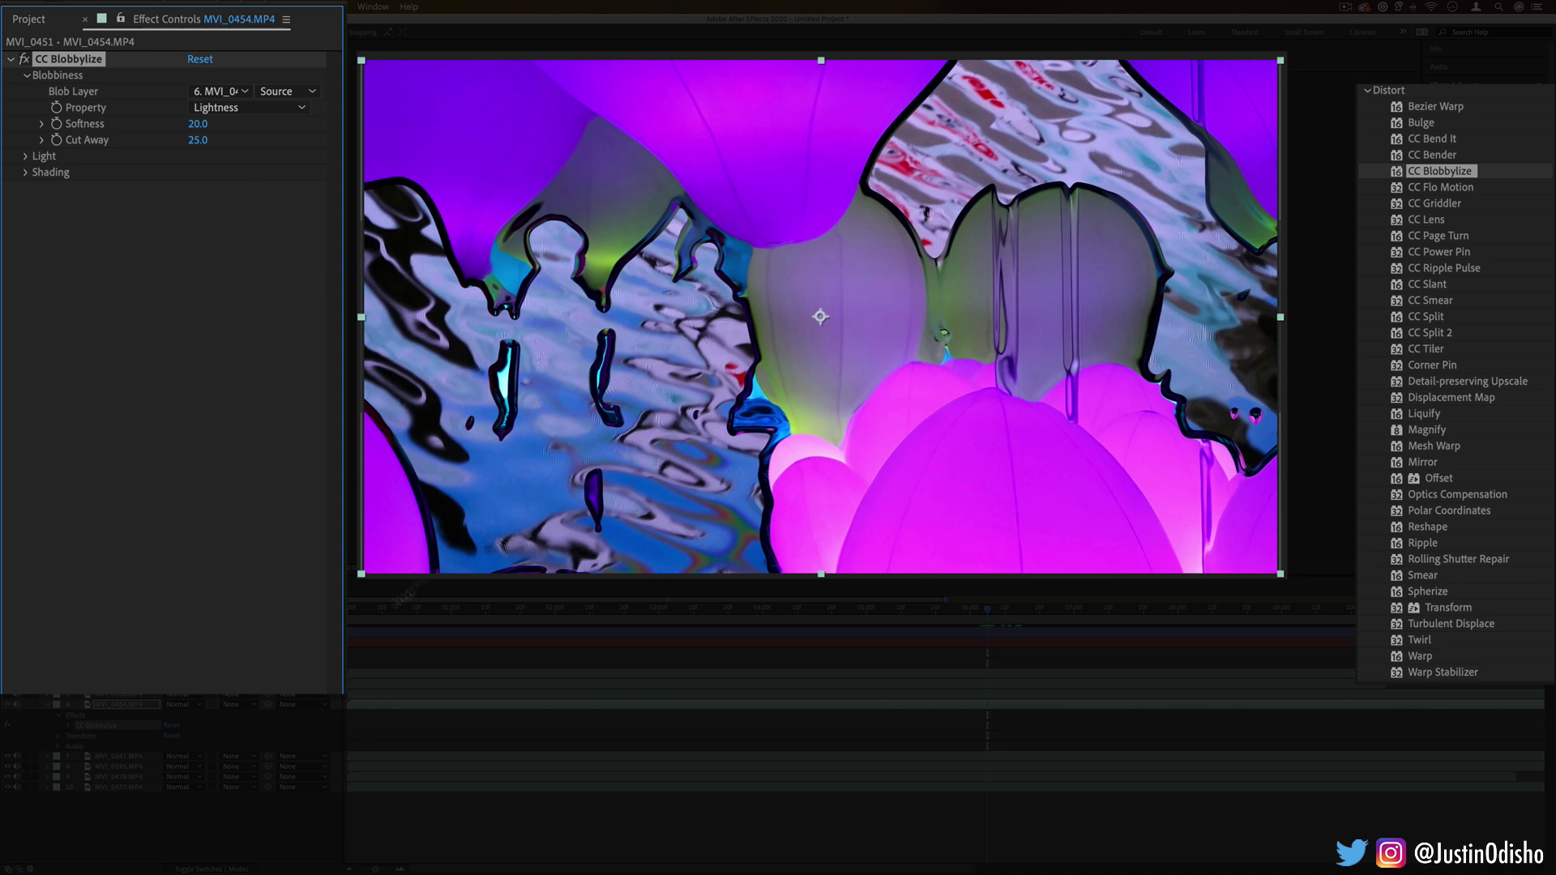
Hide the four video layers below MVI_0454.MP4 and move the current time back to the orange balloons.
click(7, 756)
click(7, 766)
click(8, 776)
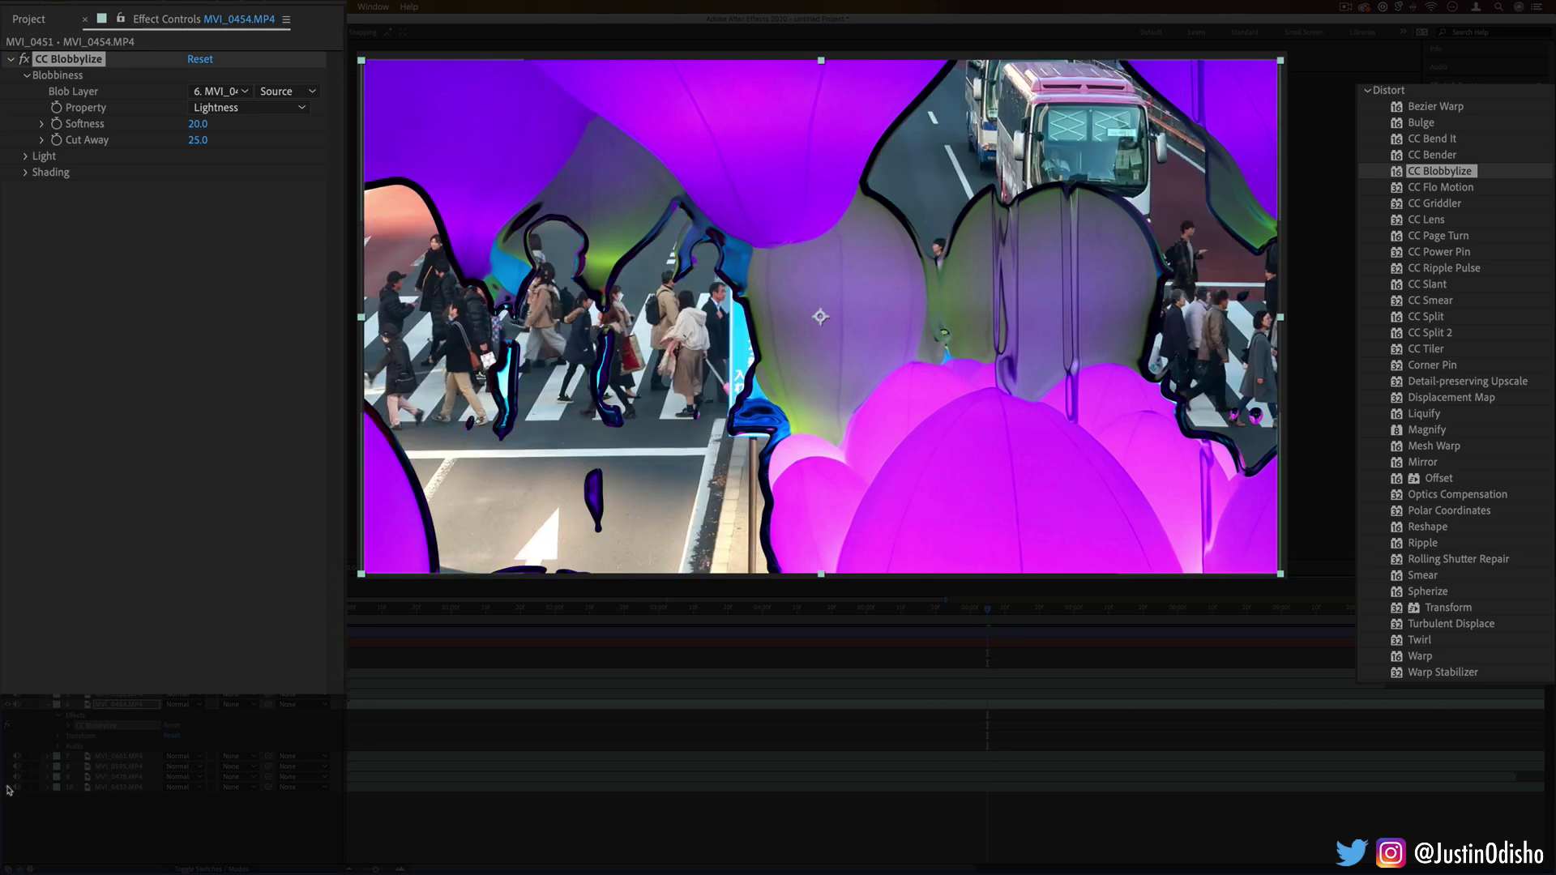
click(8, 787)
drag(990, 614, 676, 614)
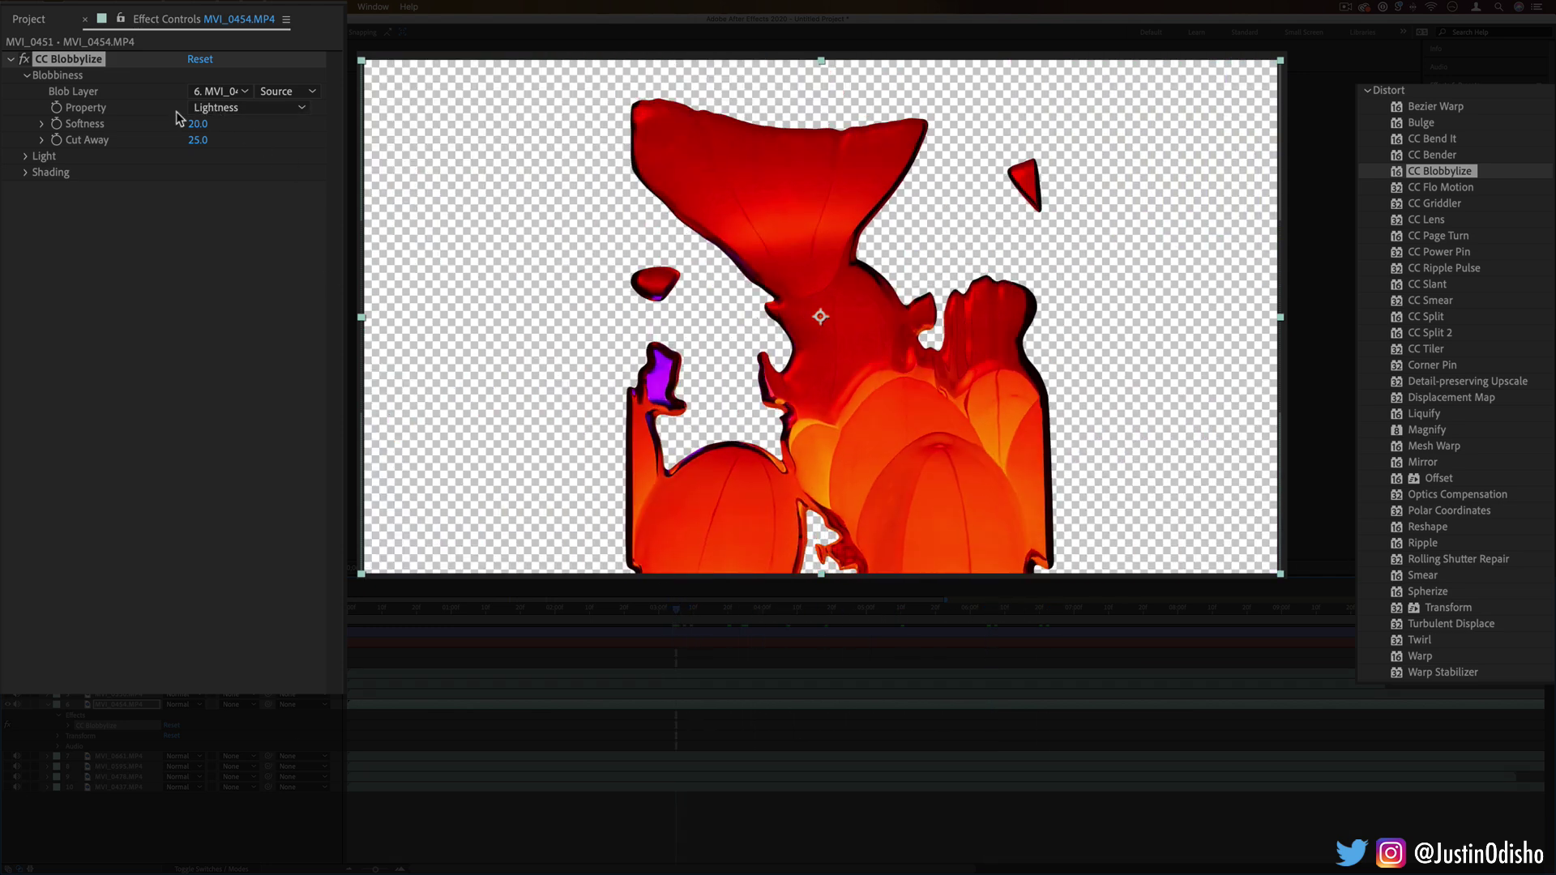
Try Red and Blue as the CC Blobbylize Blobbiness property and preview the result across other frames.
click(229, 109)
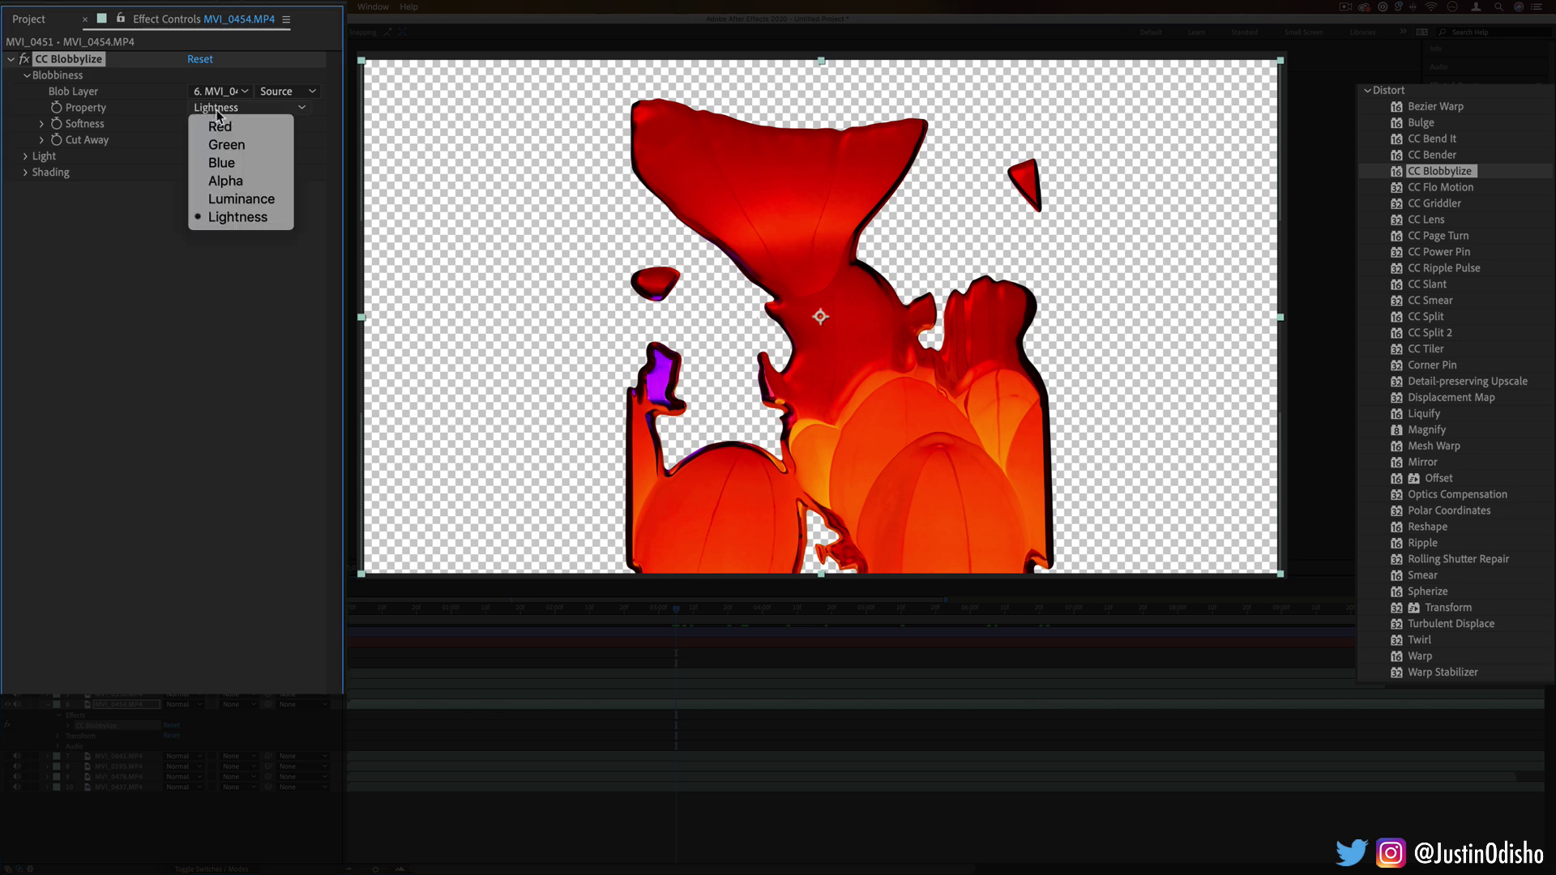
click(258, 221)
click(243, 109)
click(241, 126)
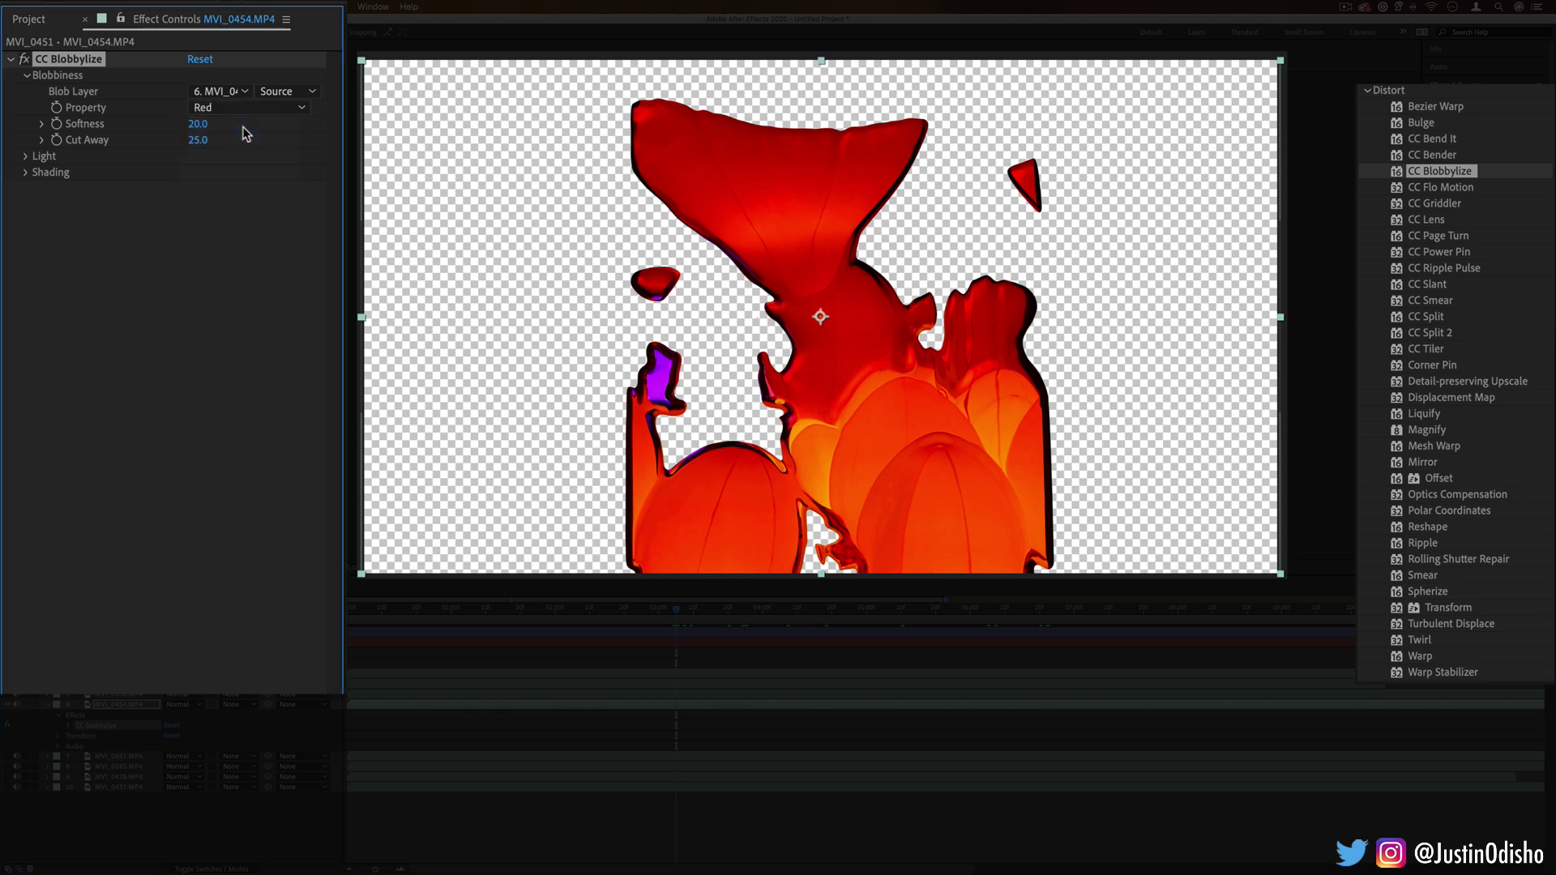
click(235, 106)
click(246, 162)
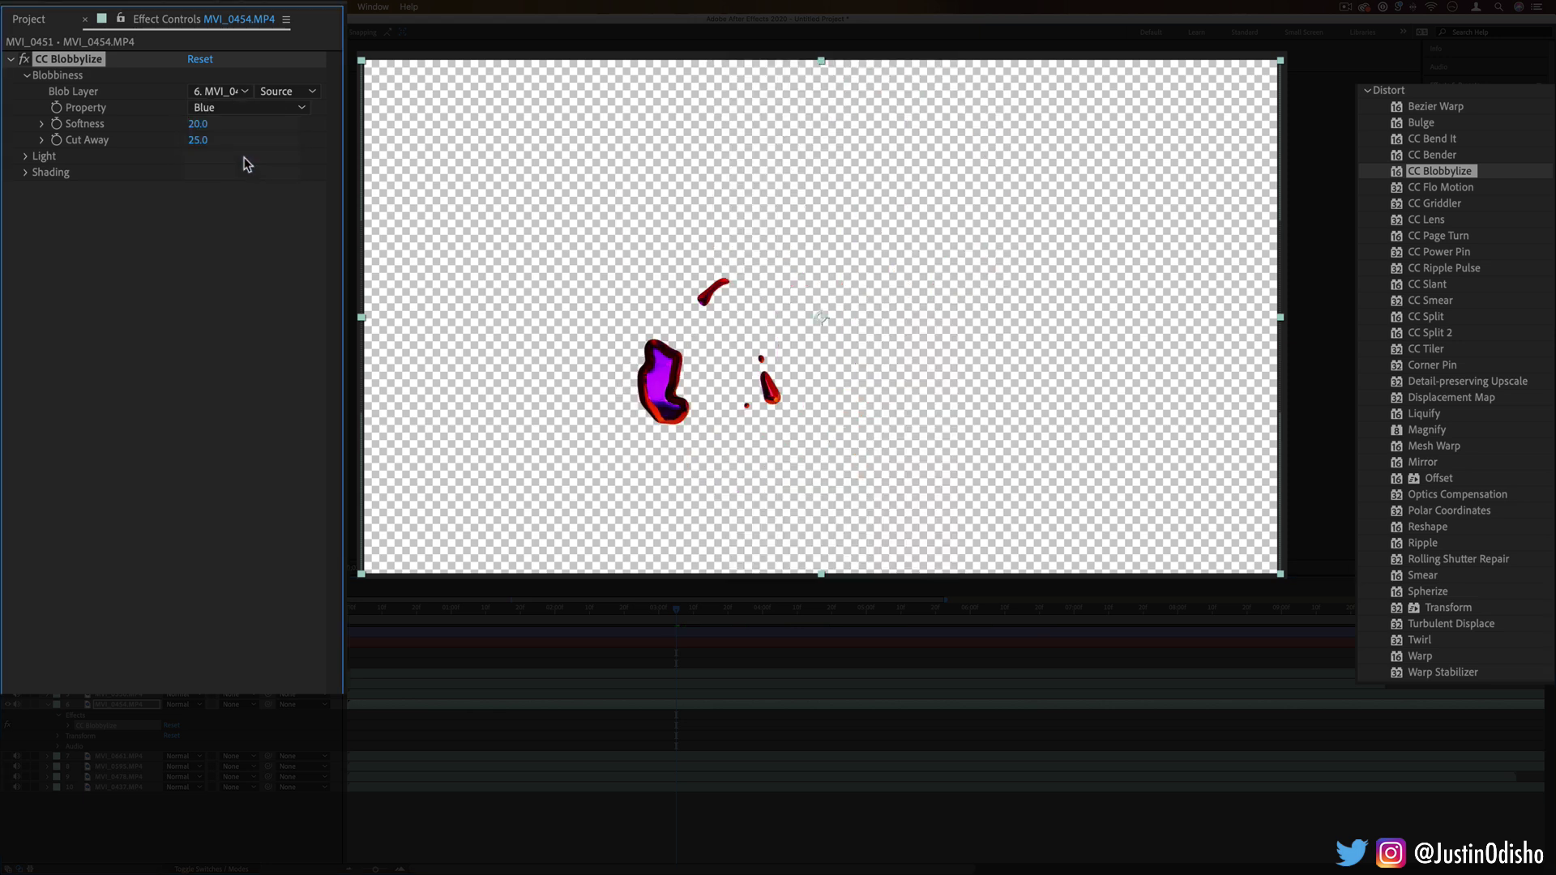
drag(688, 610, 883, 612)
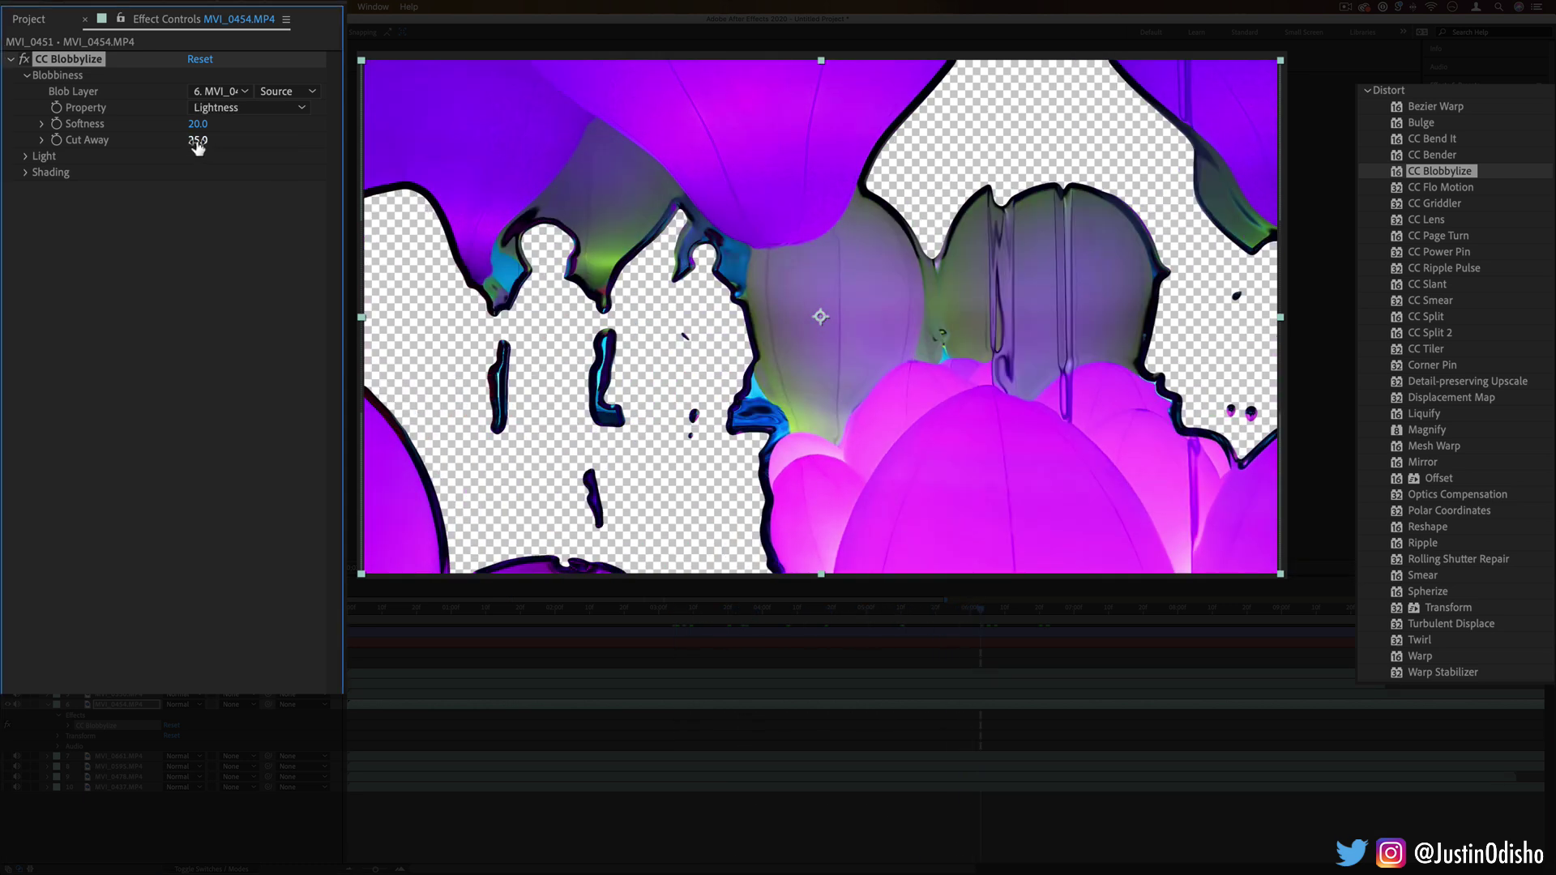
Set the CC Blobbylize Cut Away to 14.0 and use MVI_0661.MP4 as the Blob Layer.
mouse_move(197, 146)
mouse_down()
mouse_move(251, 144)
mouse_move(190, 144)
mouse_up()
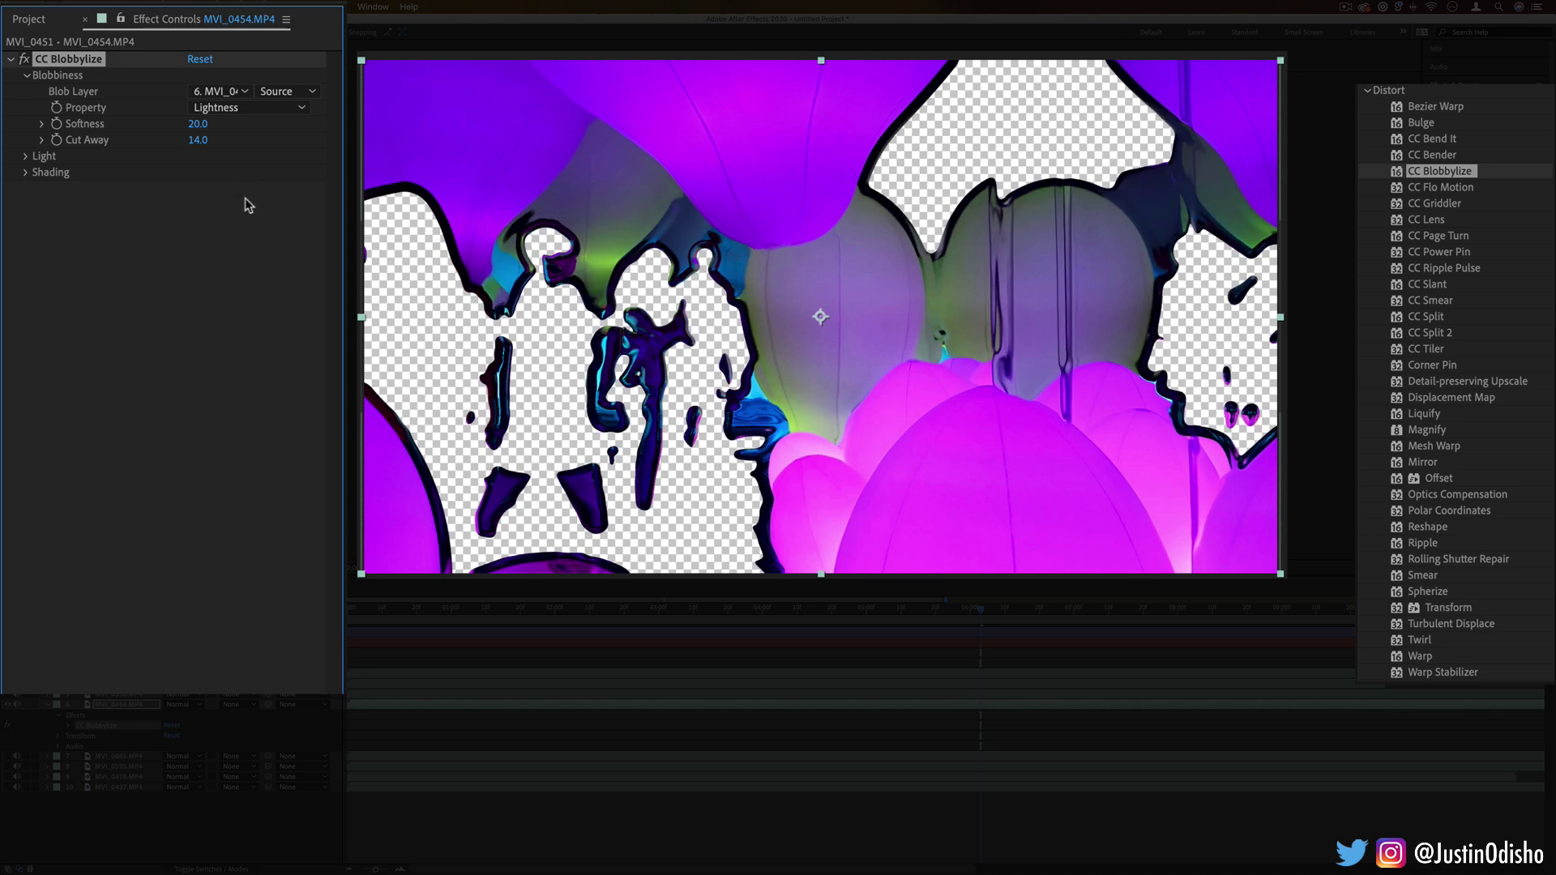
click(237, 92)
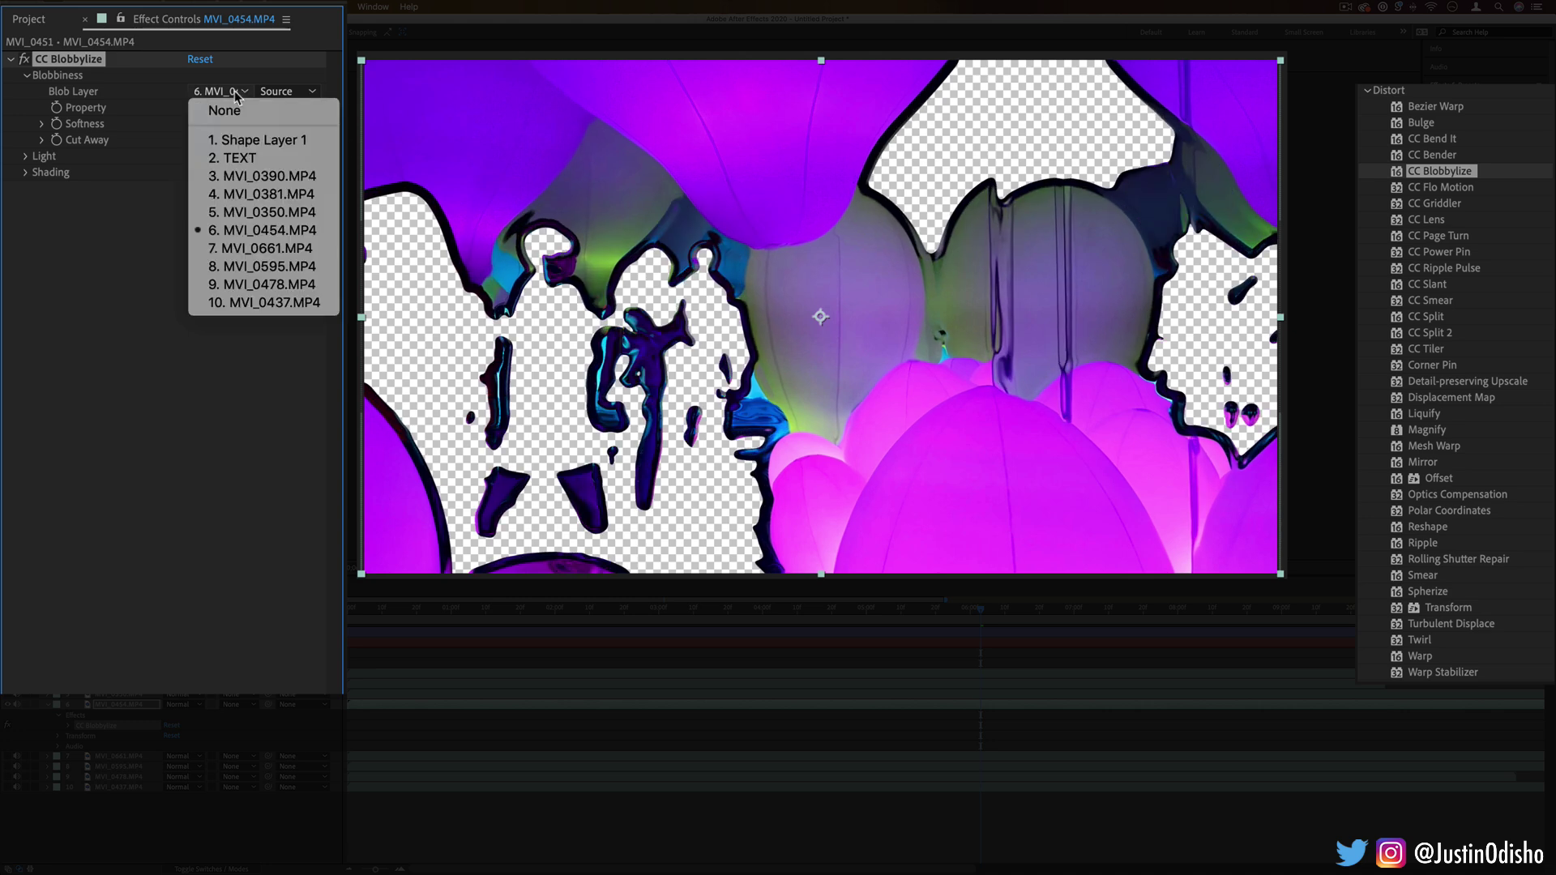
click(301, 251)
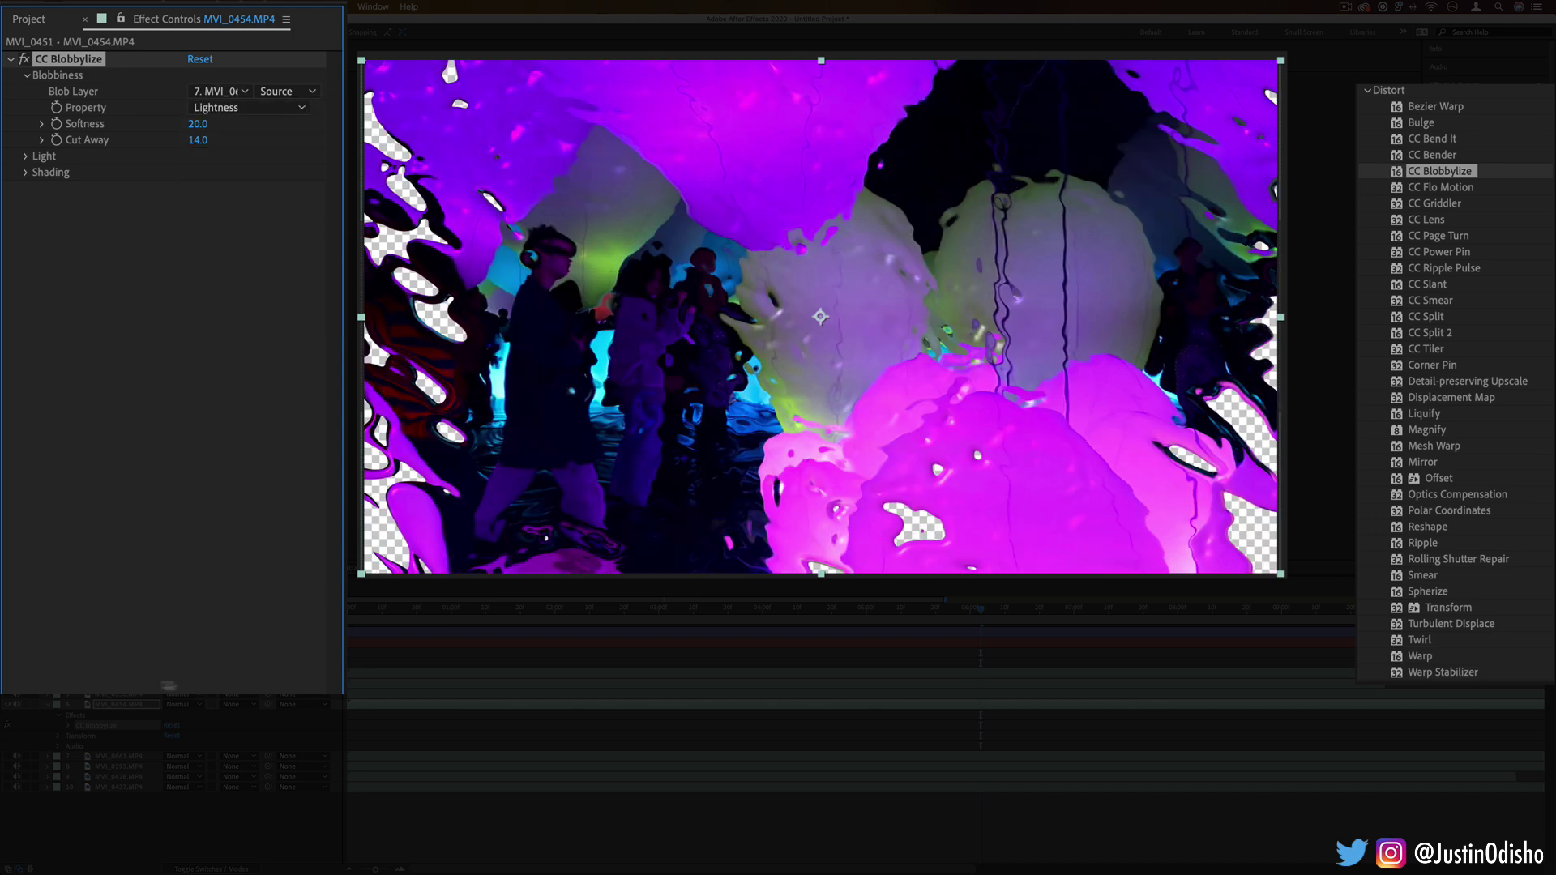
View the MVI_0661.MP4 water footage on its own, and restore the previous visibility of both layers.
click(6, 709)
click(10, 756)
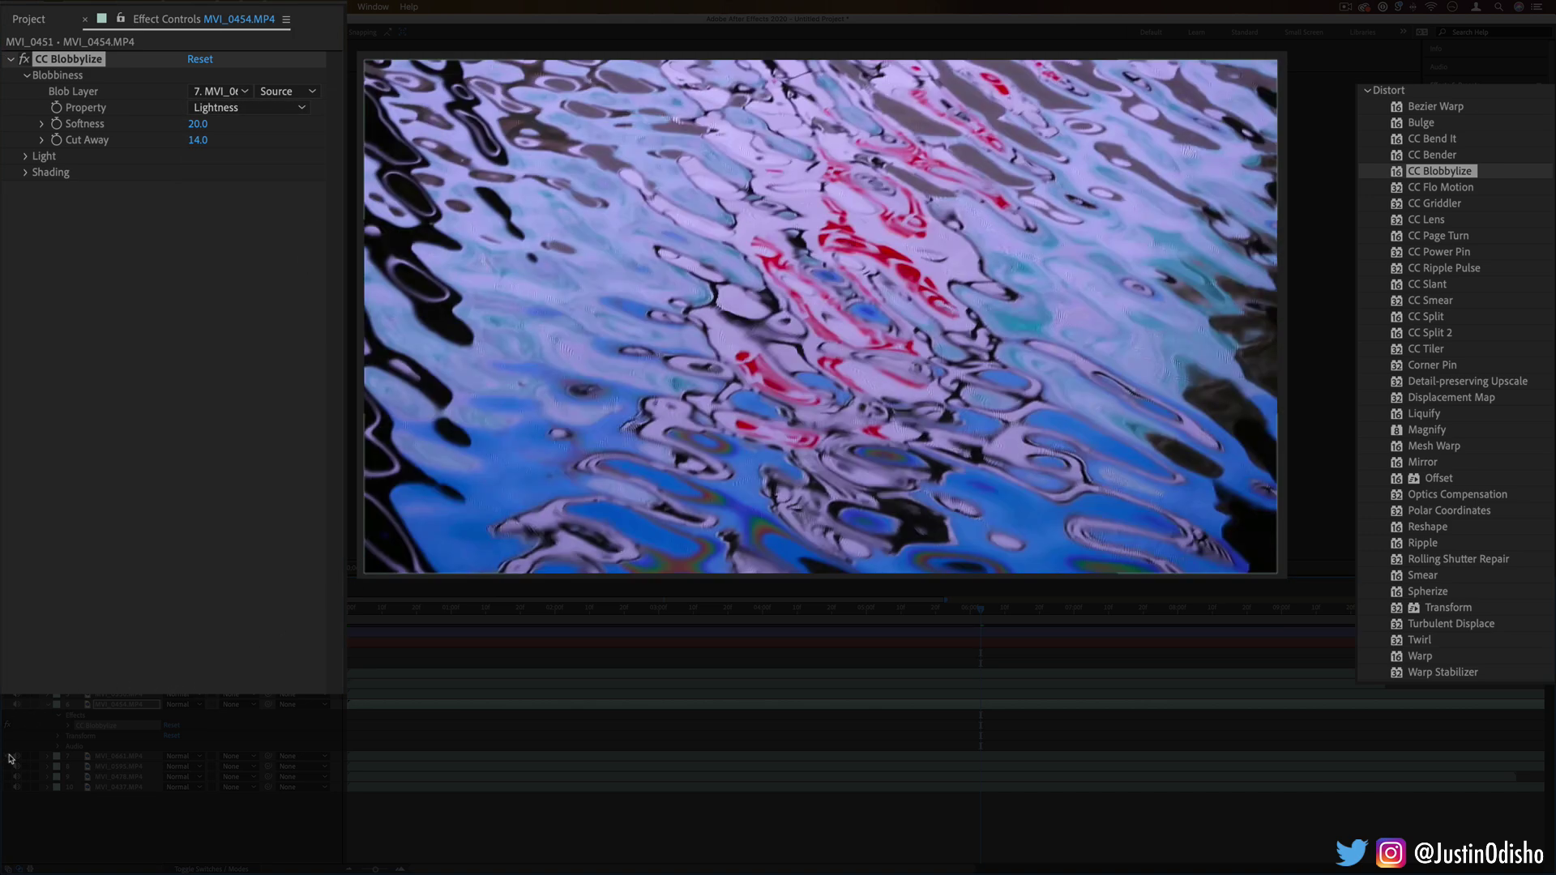
click(11, 758)
click(18, 704)
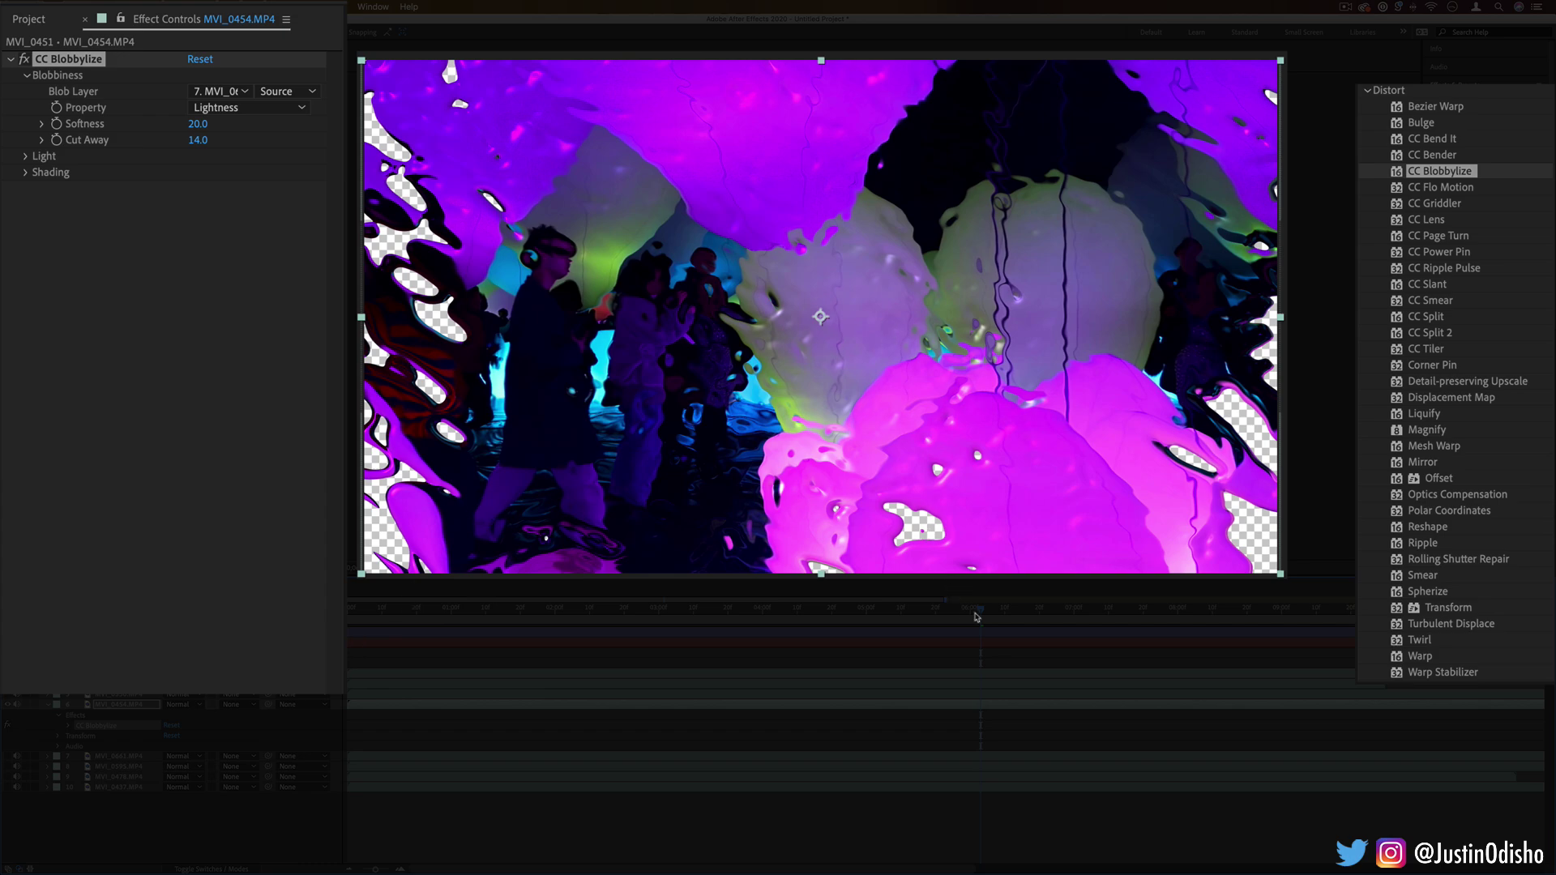
Preview the water-shaped blob distortion on MVI_0454.MP4 at later frames.
drag(976, 617, 1030, 617)
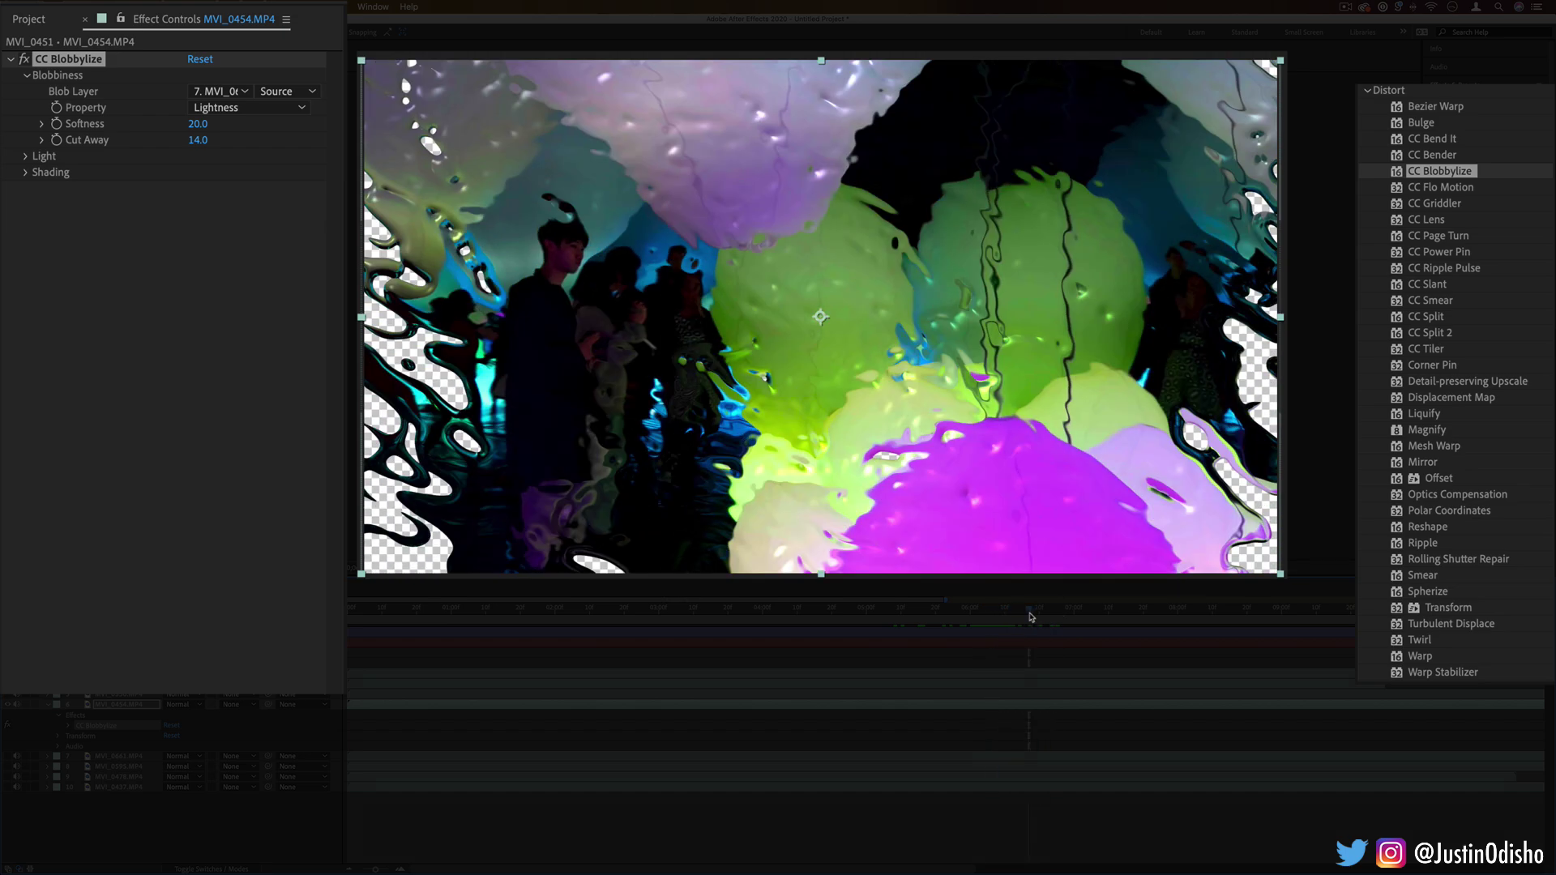
key(space)
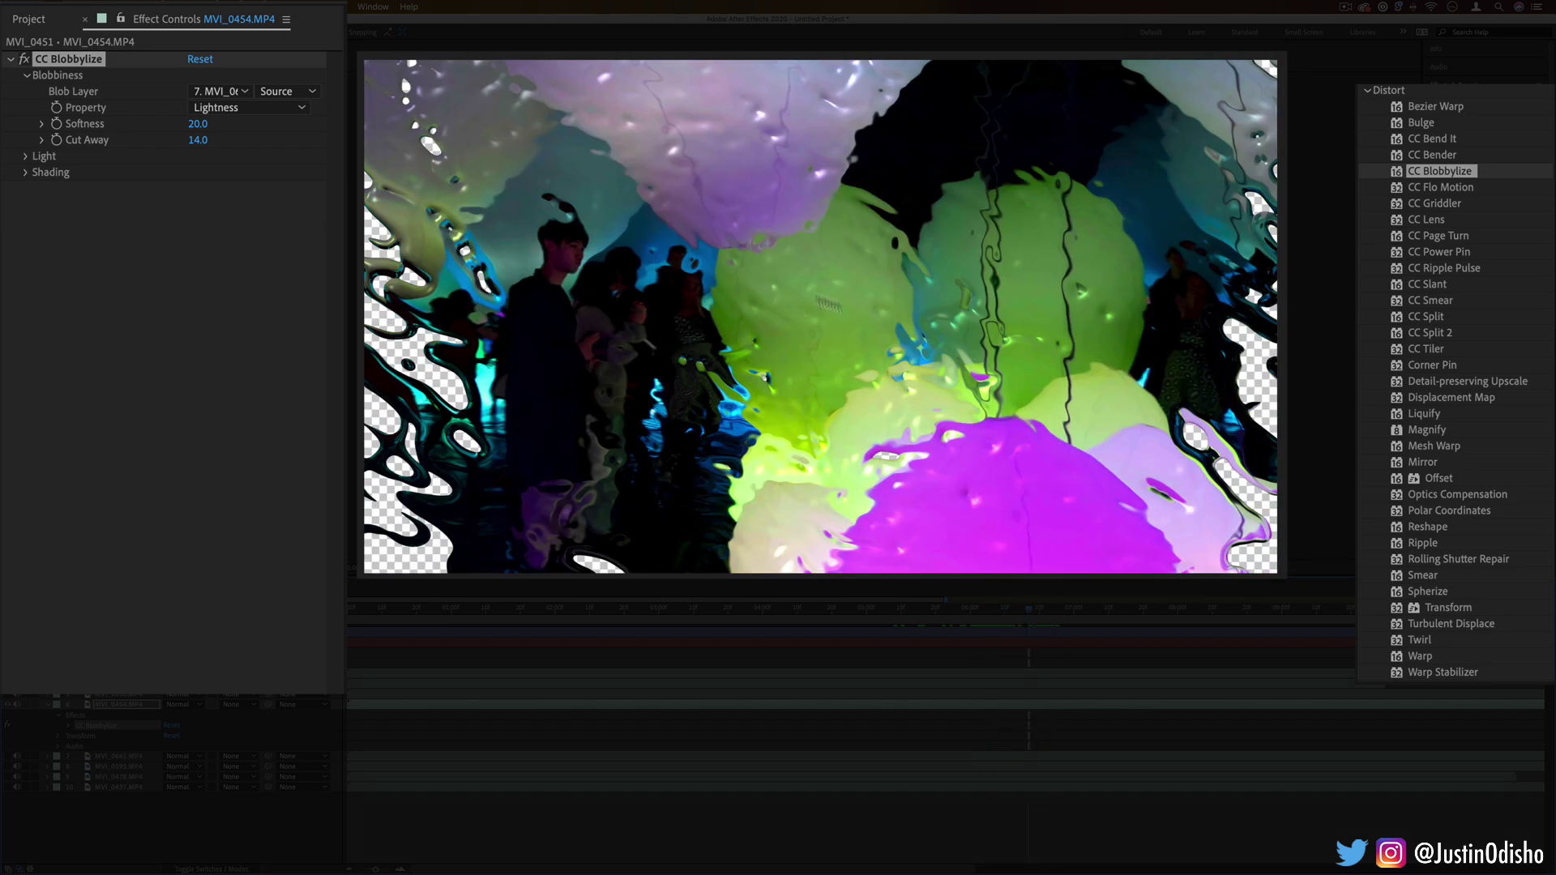
mouse_move(1057, 611)
mouse_down()
mouse_move(1149, 611)
mouse_move(1048, 611)
mouse_up()
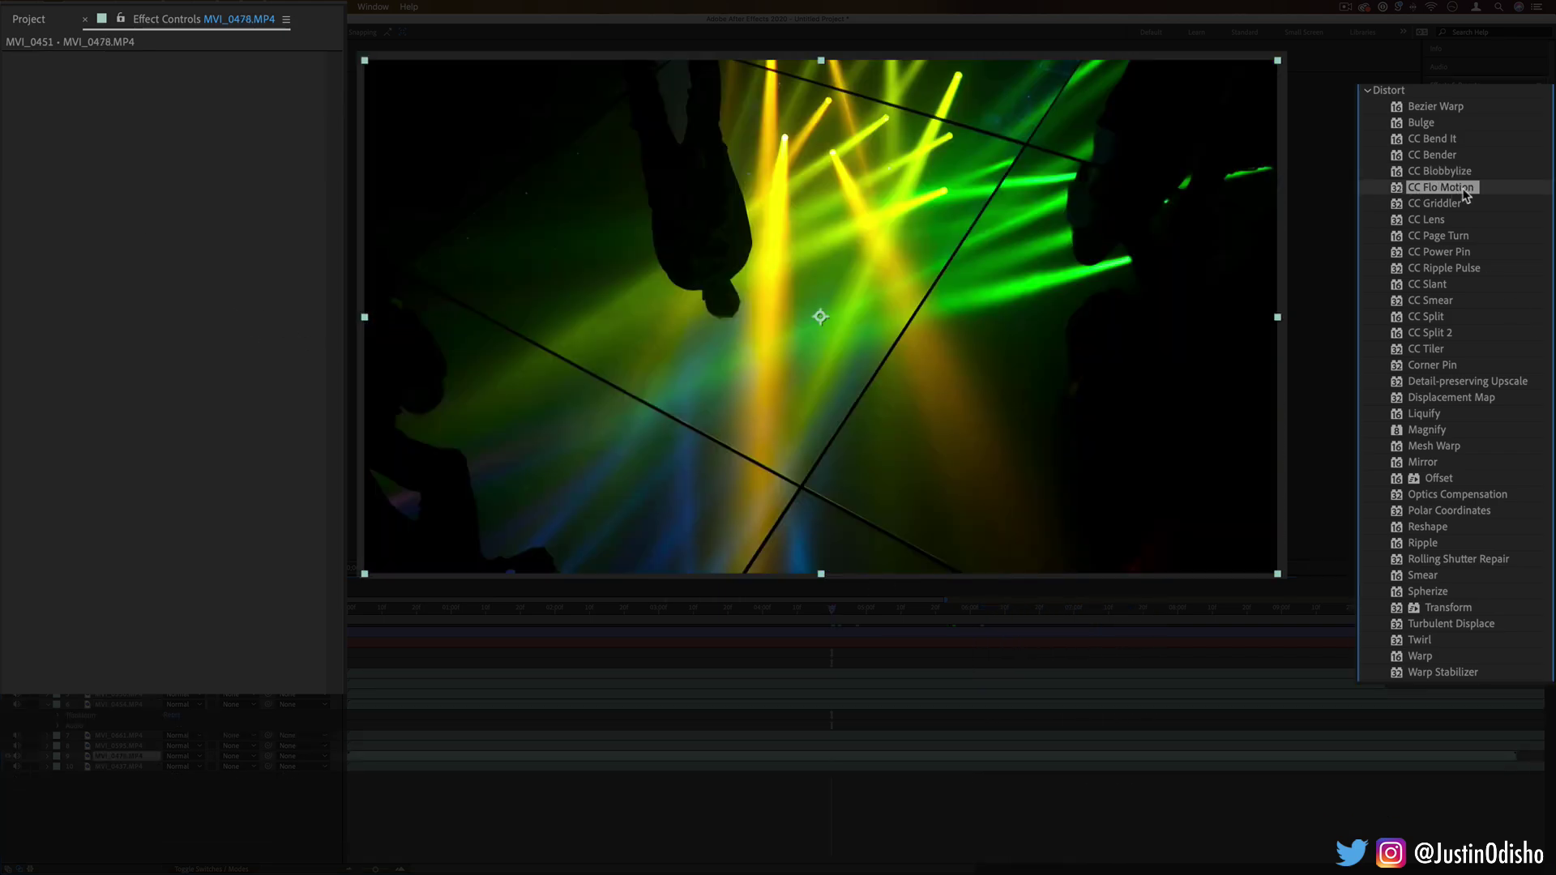
Apply CC Flo Motion to MVI_0478.MP4, reposition Knot 2, and set Amount 1 to 44.0 and Amount 2 to -85.0.
drag(1164, 267, 1052, 291)
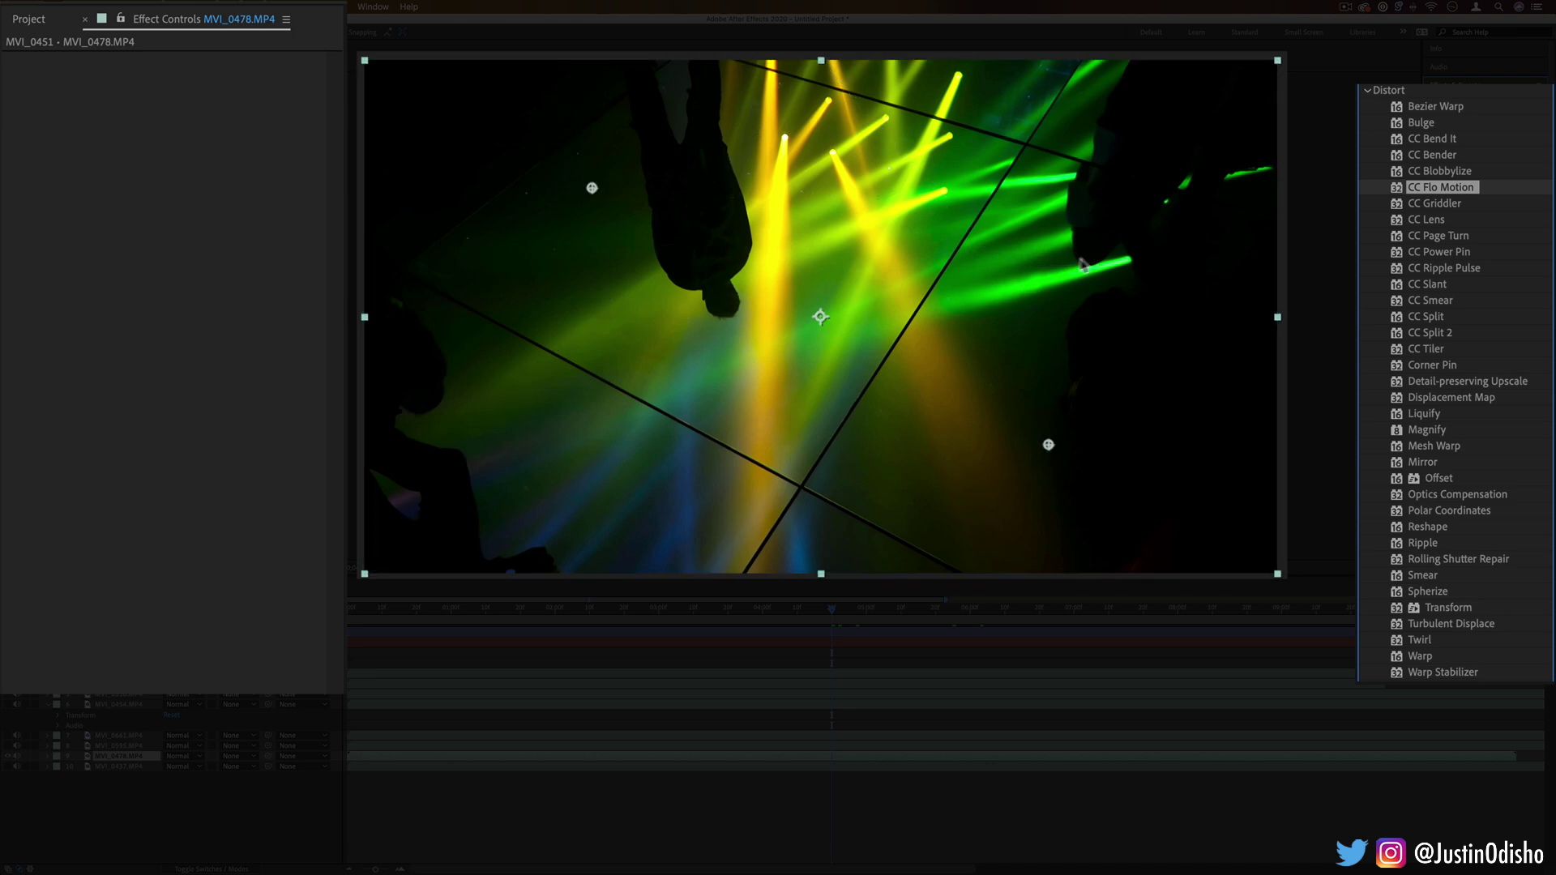
click(1050, 444)
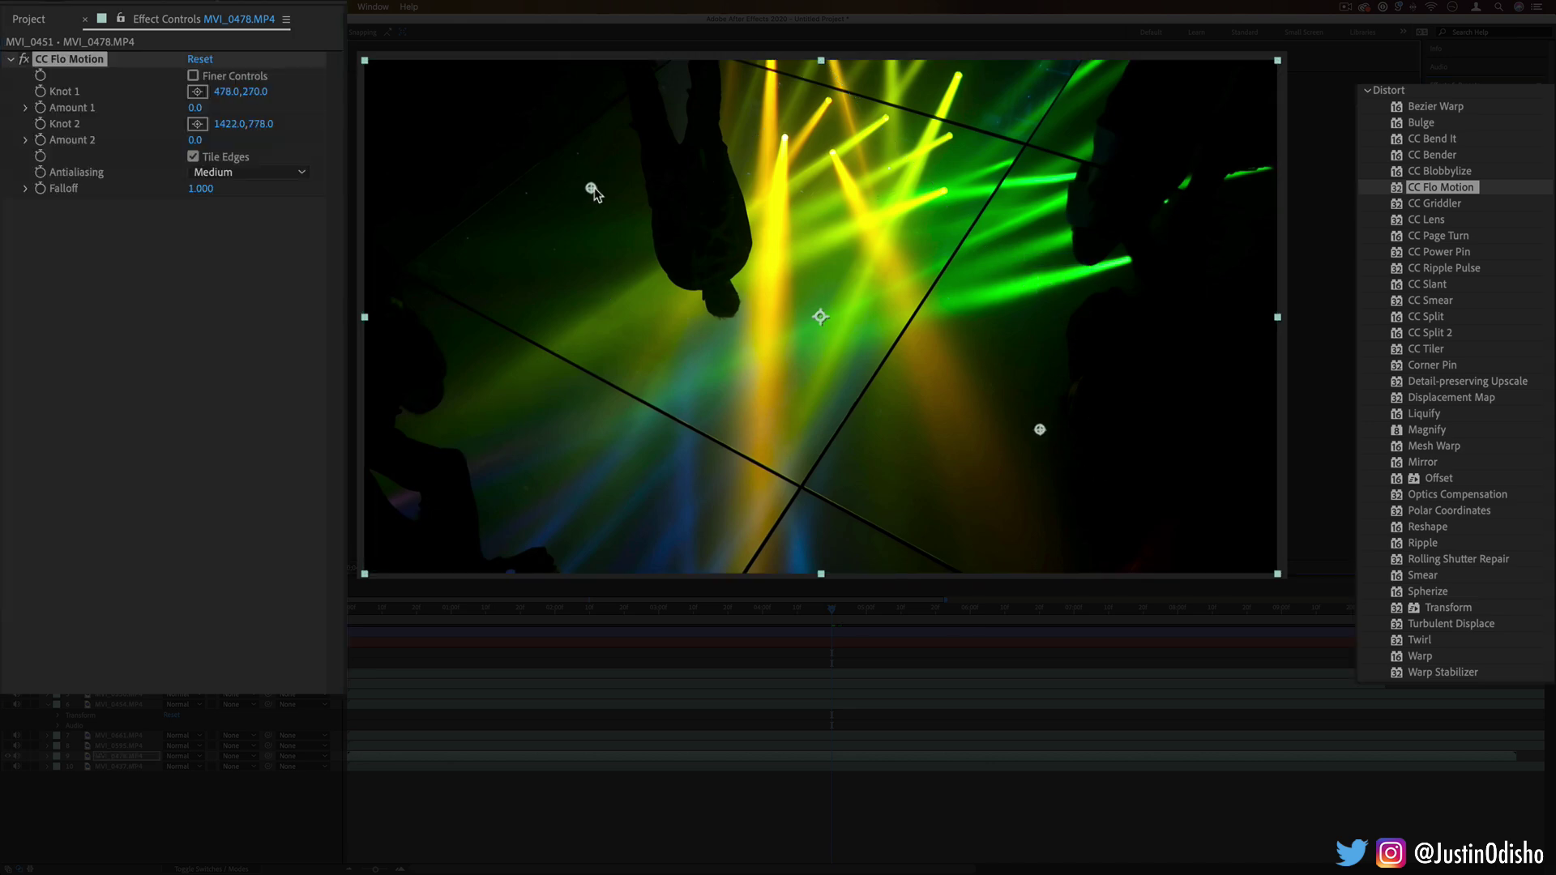
drag(192, 111, 143, 162)
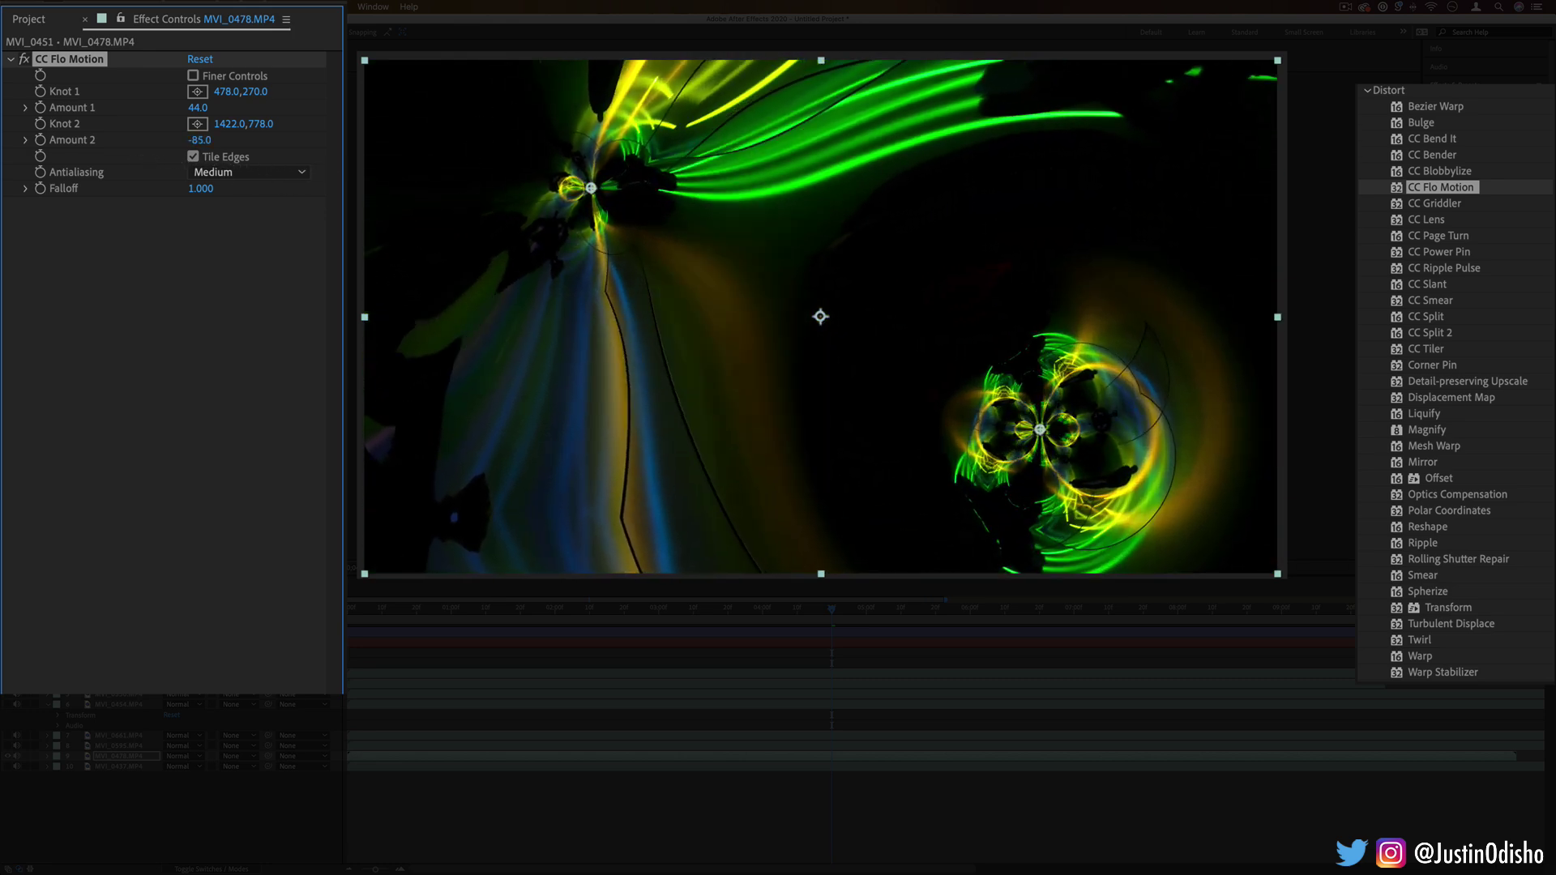
mouse_move(1042, 432)
mouse_down()
mouse_move(903, 455)
mouse_move(670, 451)
mouse_move(486, 389)
mouse_move(584, 206)
mouse_move(523, 223)
mouse_move(1047, 195)
mouse_move(1096, 385)
mouse_move(1051, 446)
mouse_up()
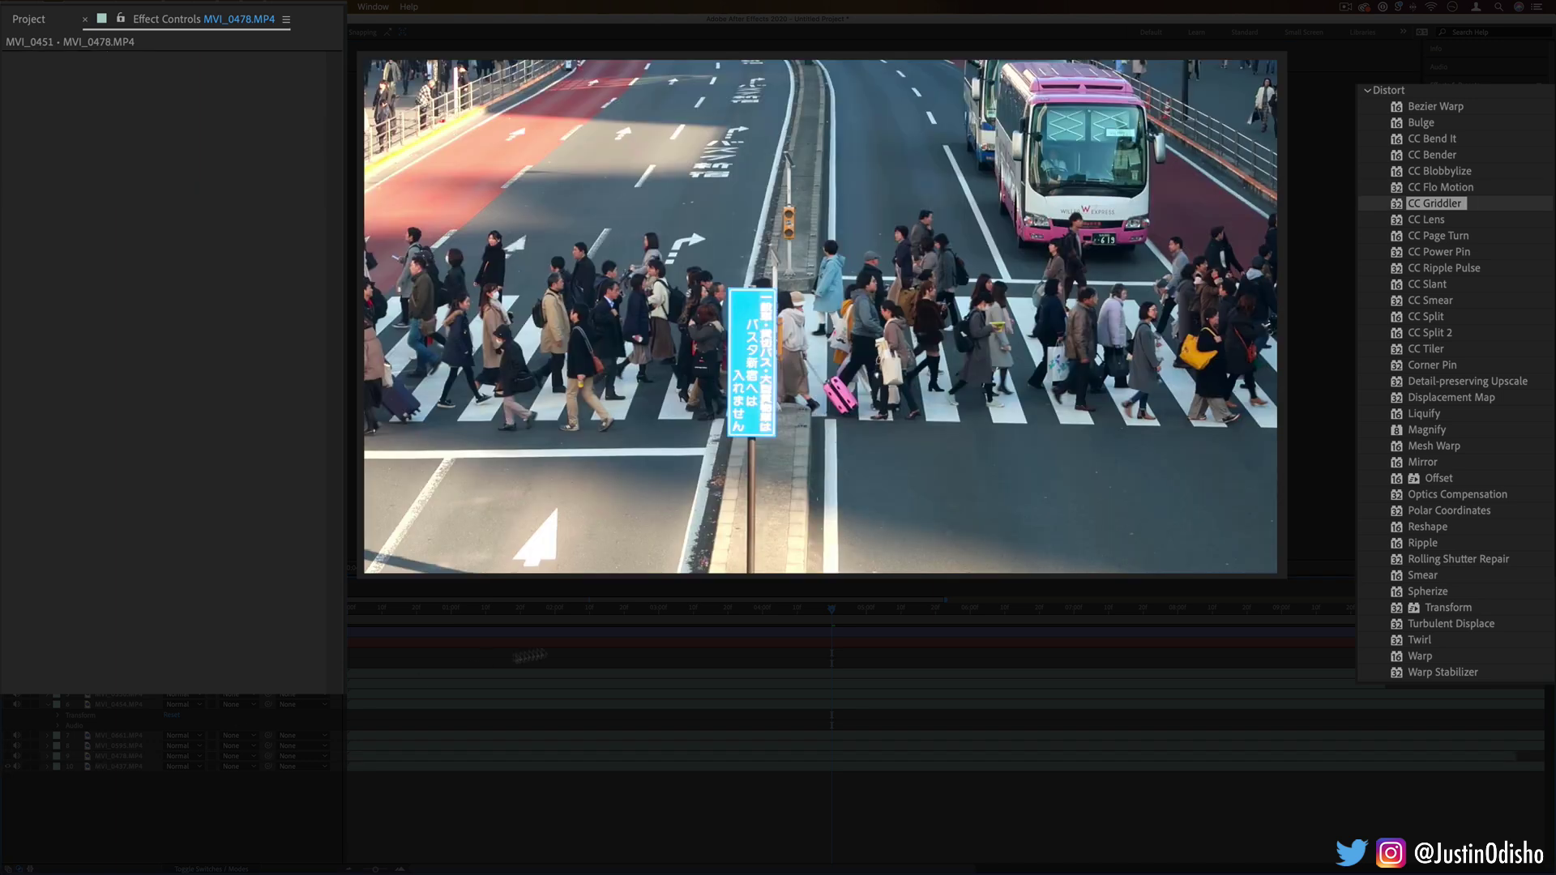
Try CC Griddler on MVI_0437.MP4 with scales of 185.0 and 216.0, tile size 27.2, rotation 3x+321.0° and Cut Tiles off, and remove the effect.
drag(1435, 204, 940, 305)
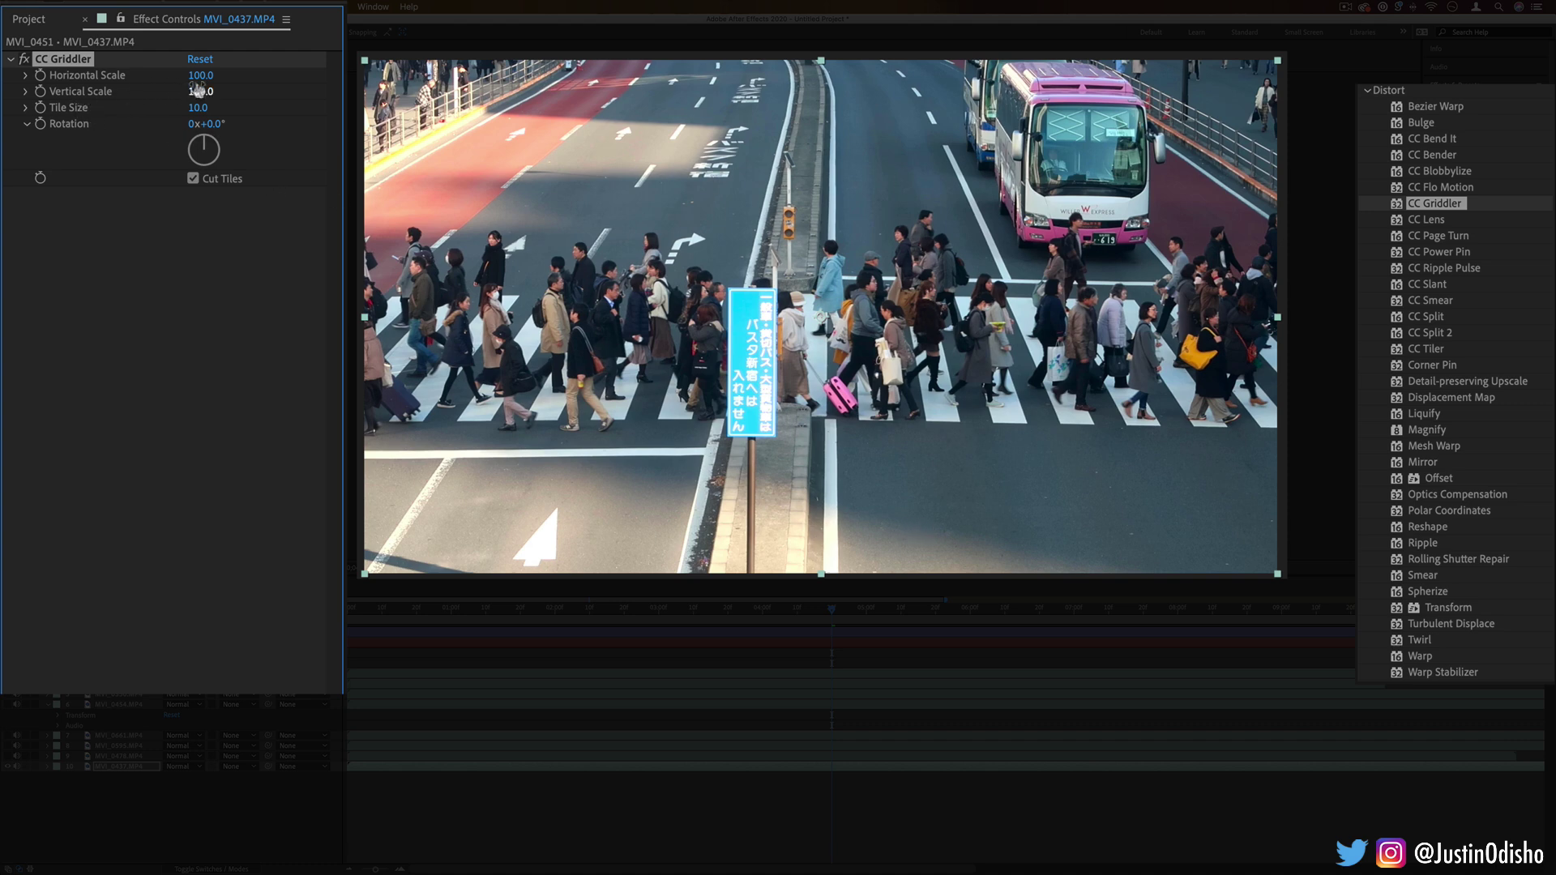
drag(197, 84, 340, 116)
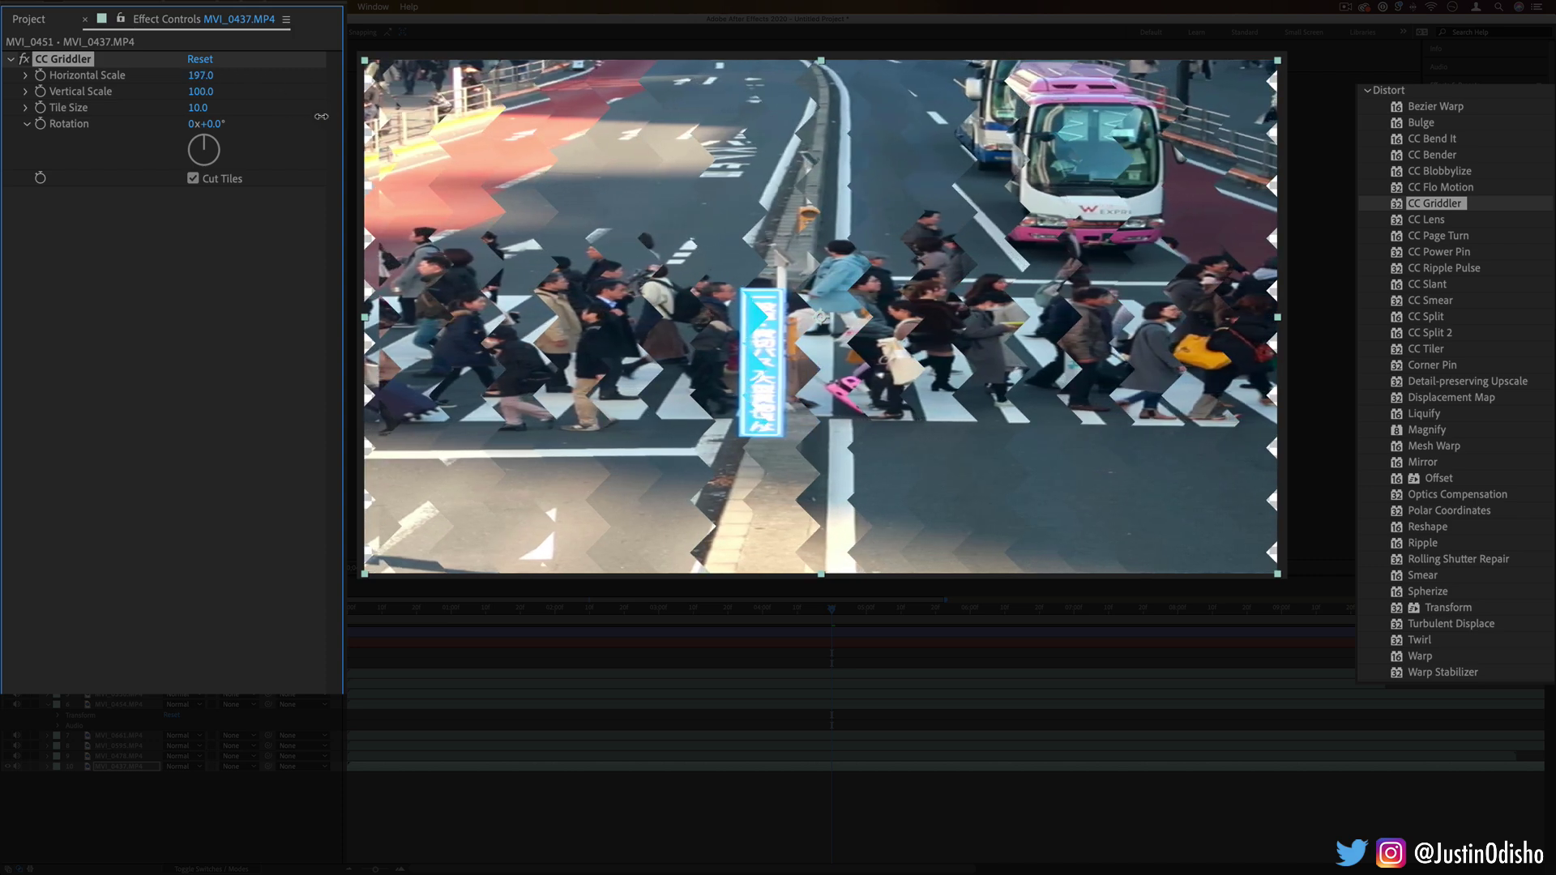
drag(195, 95, 307, 123)
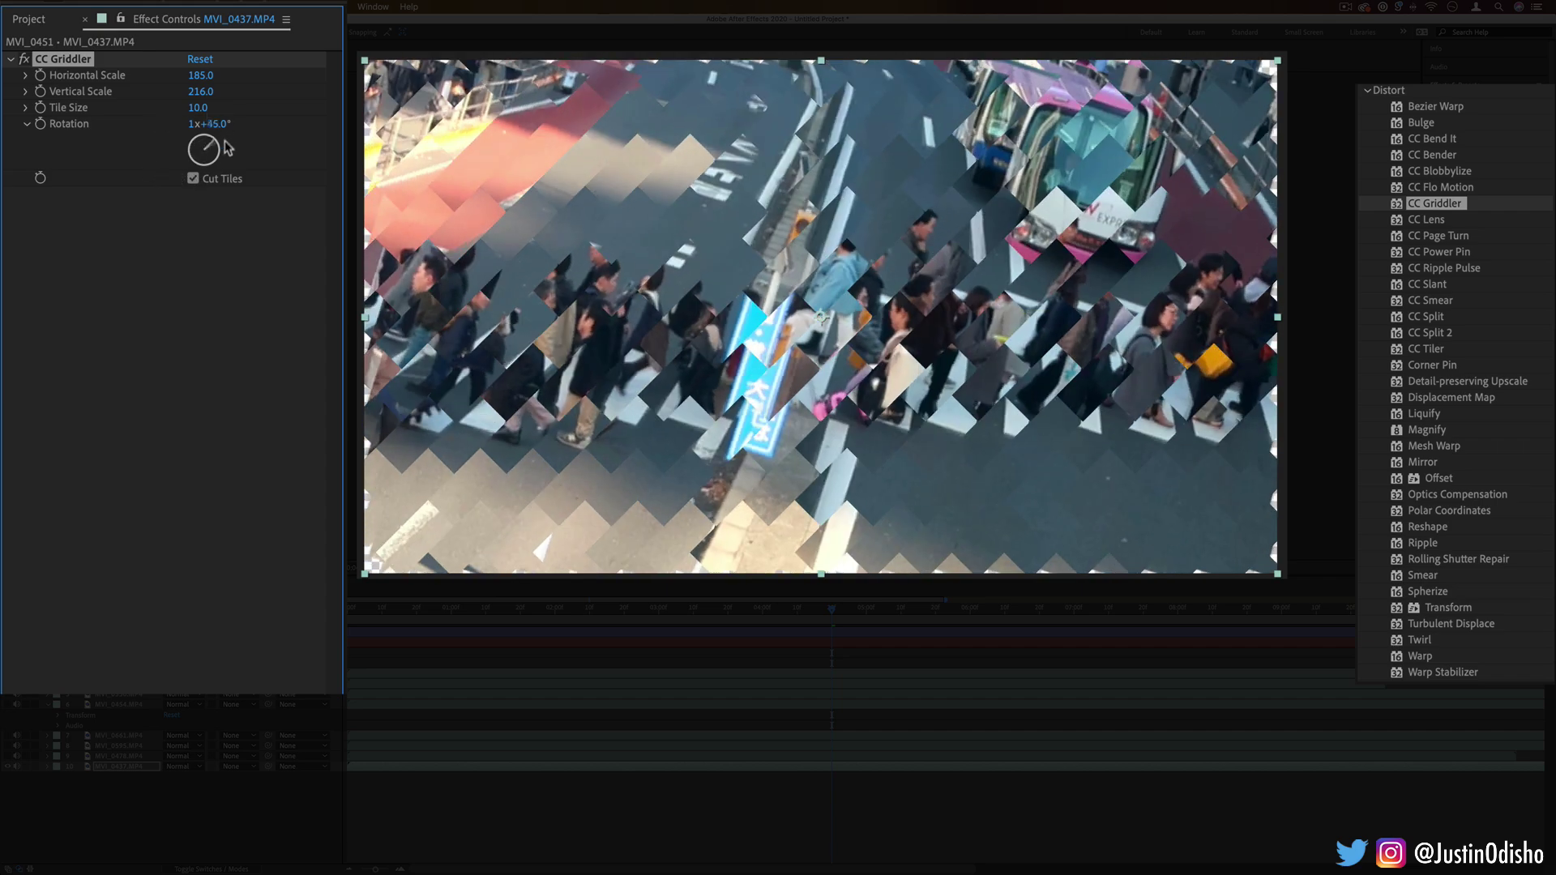
drag(227, 147, 308, 150)
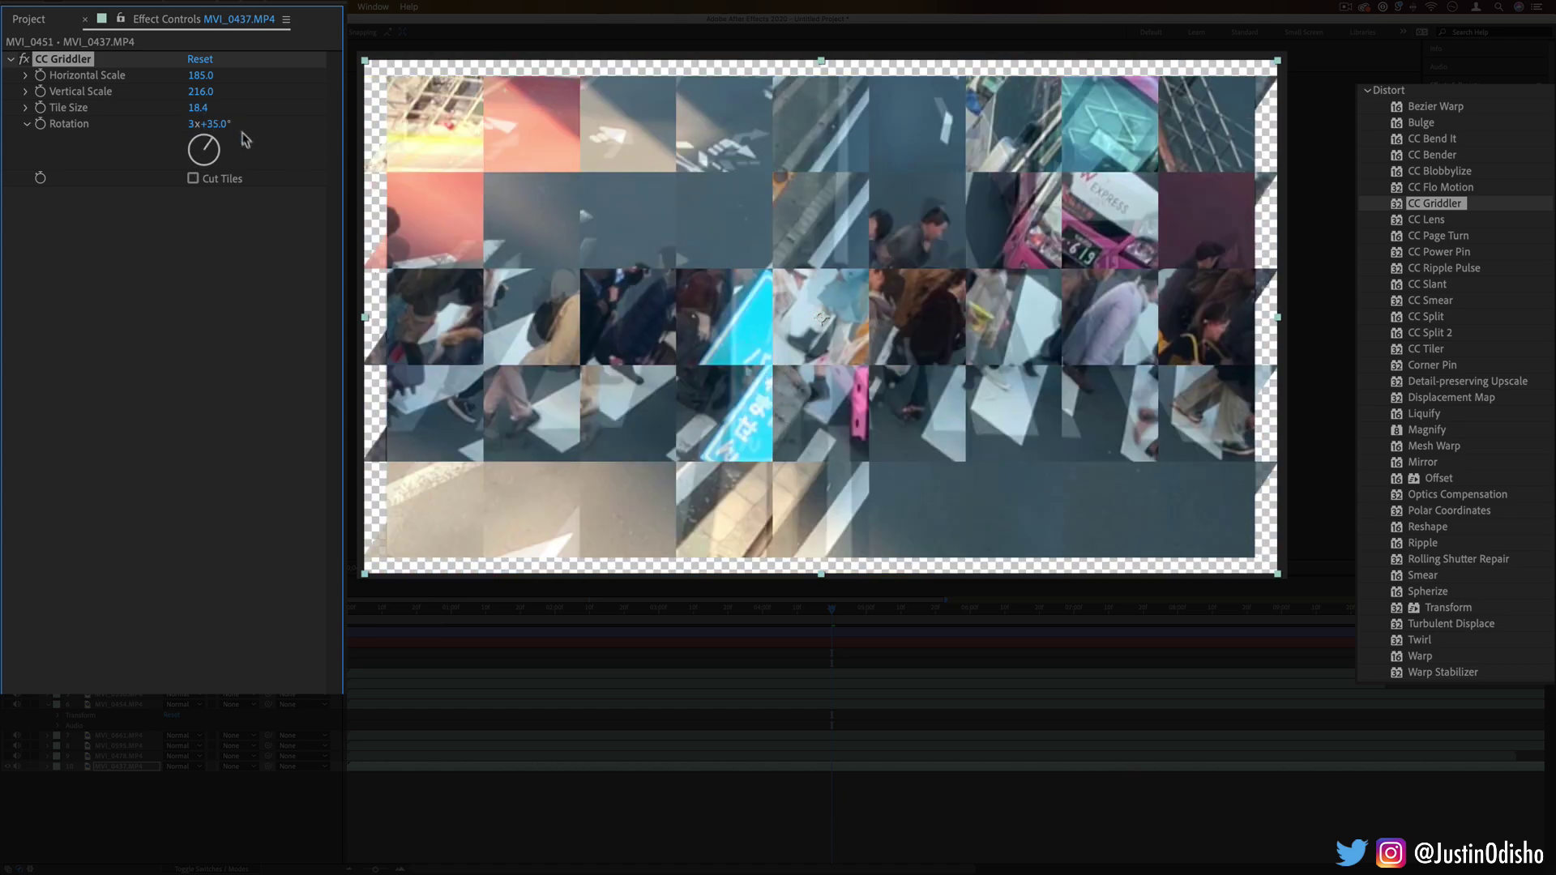
drag(245, 140, 287, 110)
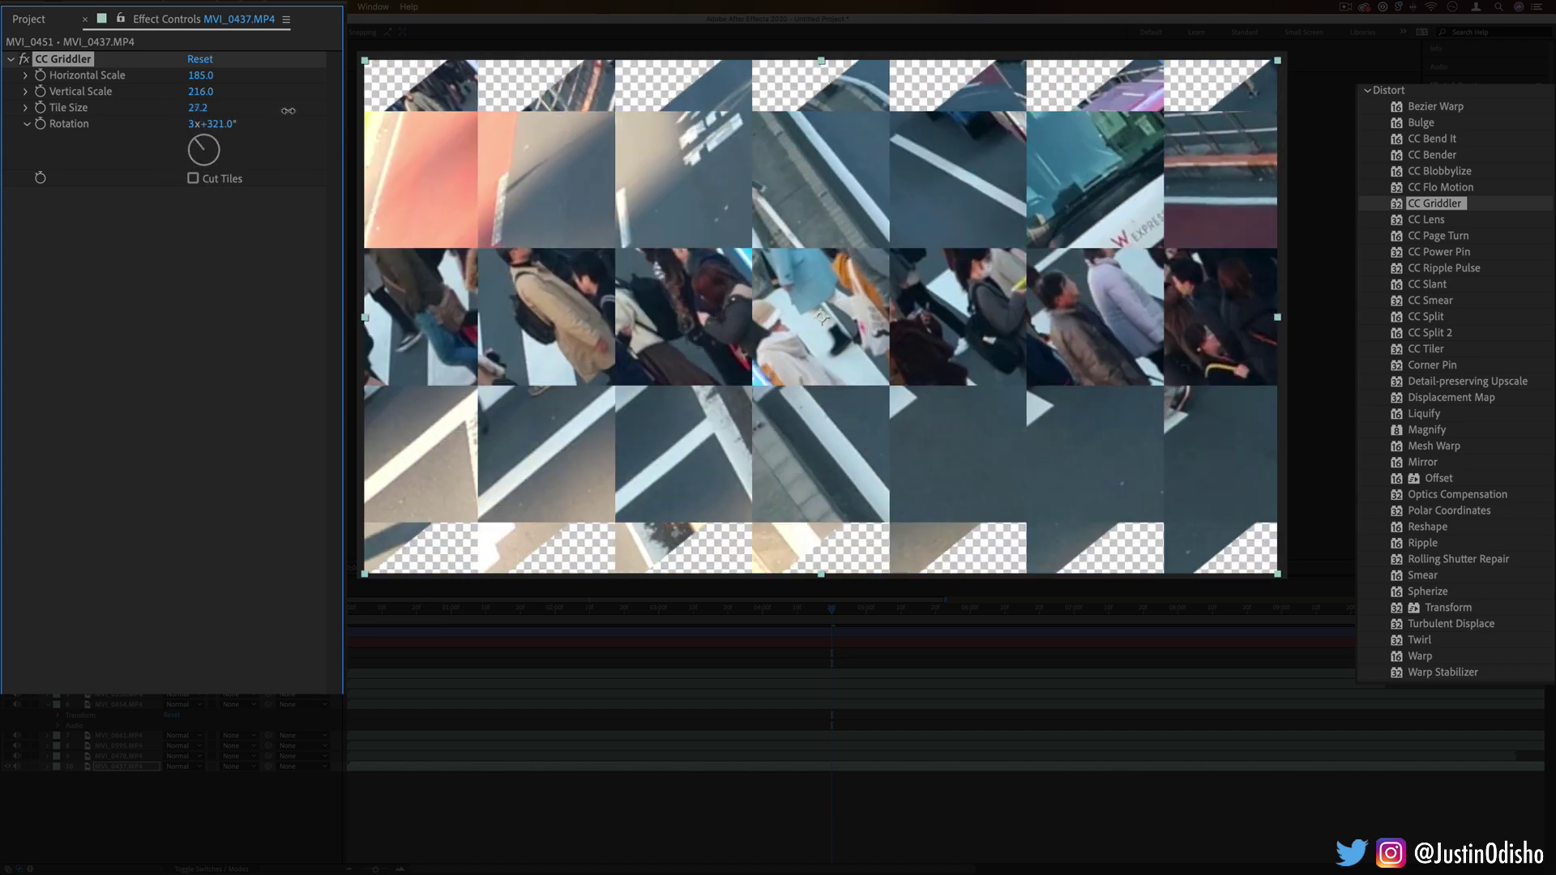
key(Delete)
Apply CC Lens to MVI_0437.MP4, set its size to 369.0 and lower the convergence.
click(1438, 223)
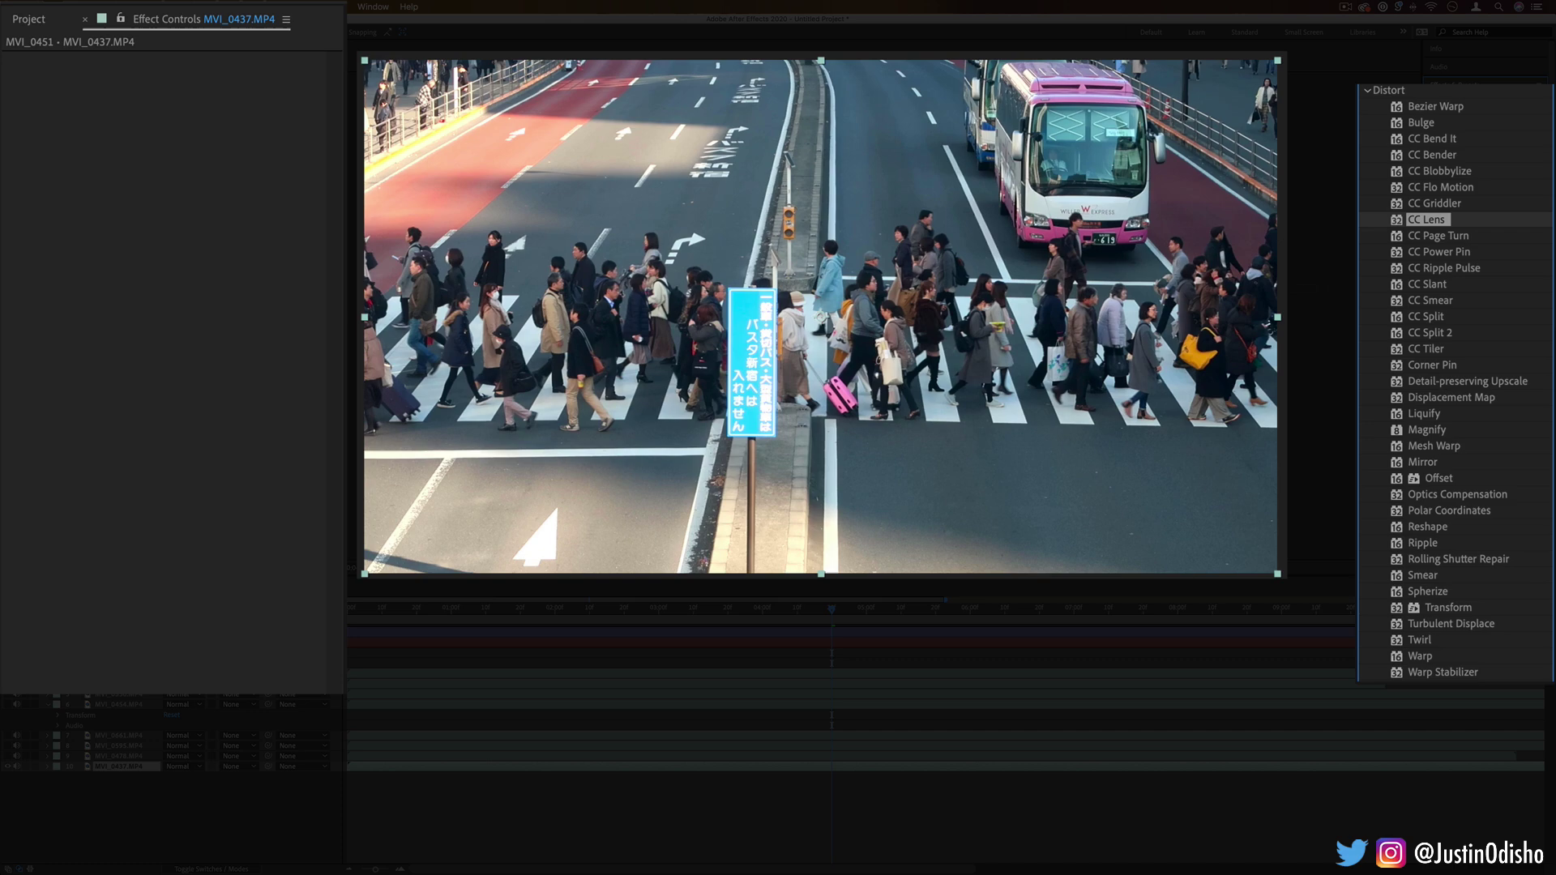
drag(1019, 260, 1019, 260)
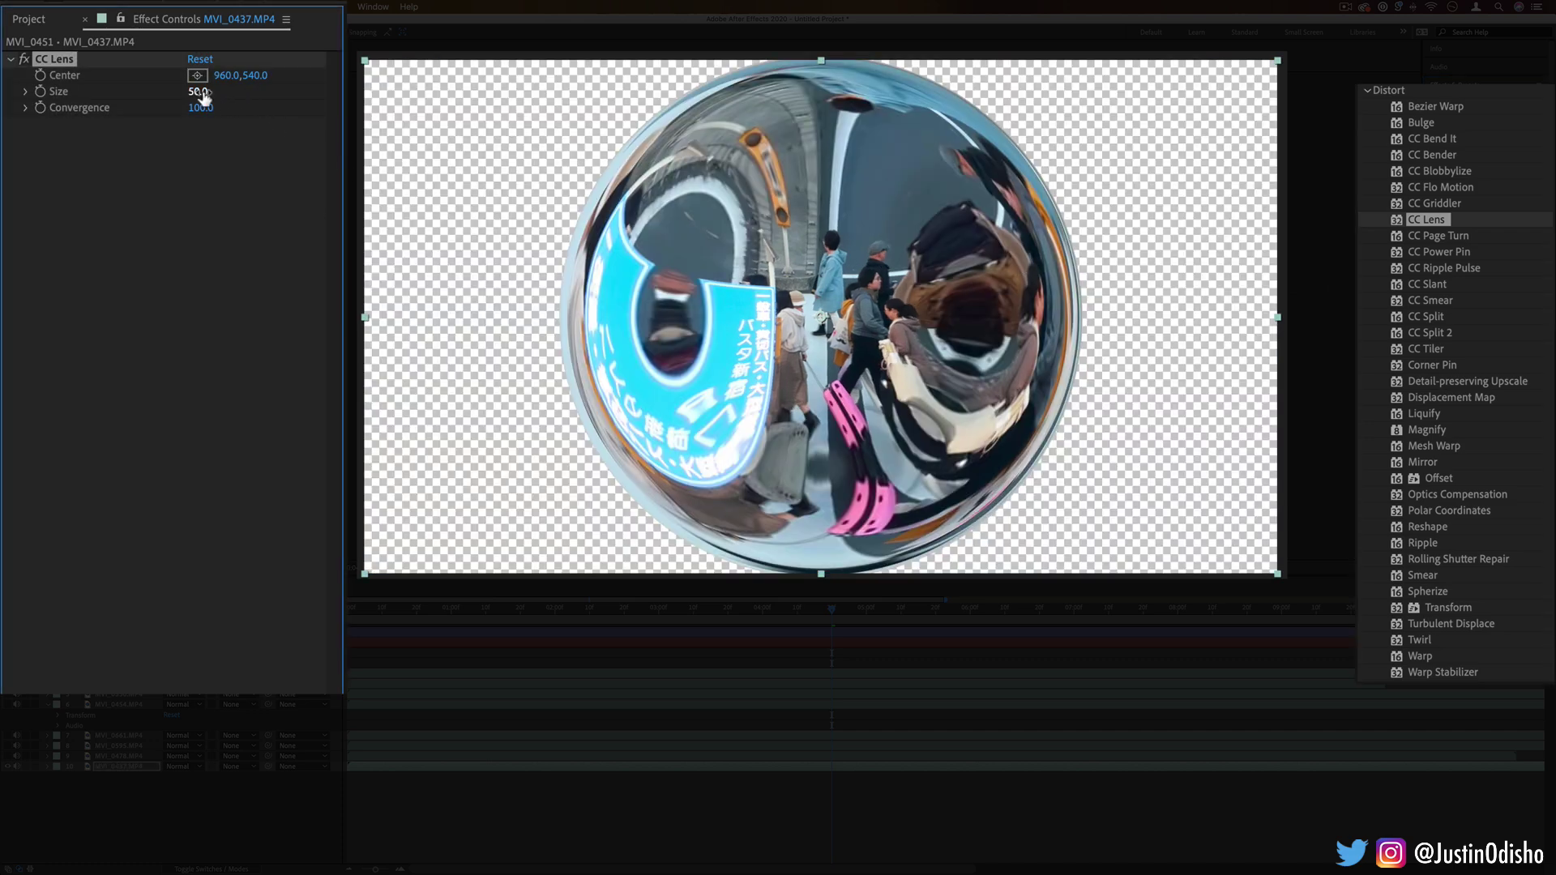
drag(203, 95, 341, 151)
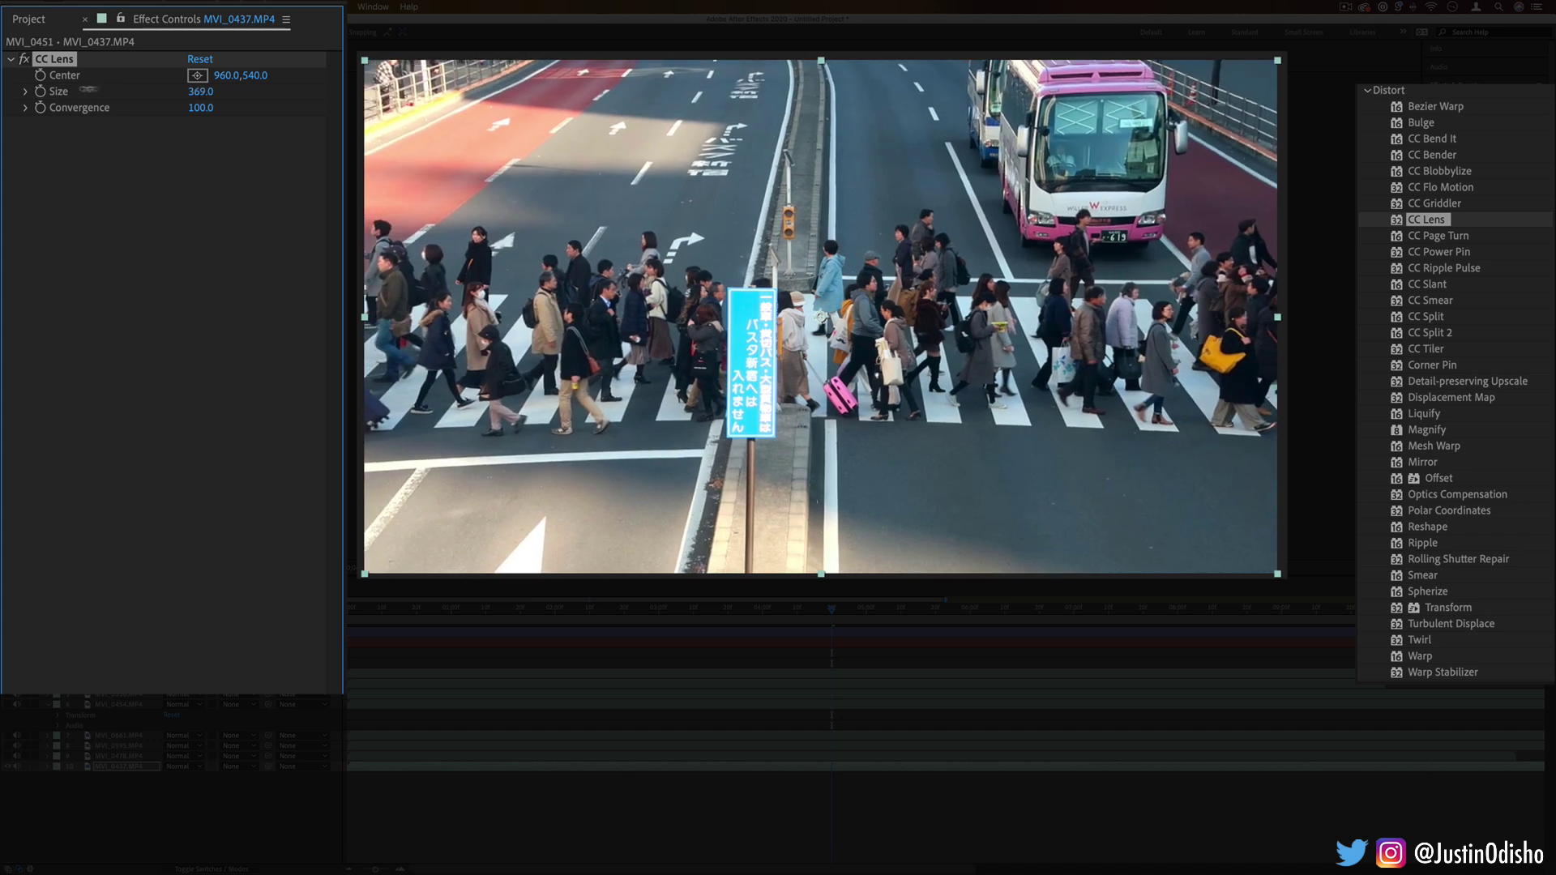
drag(202, 108, 4, 119)
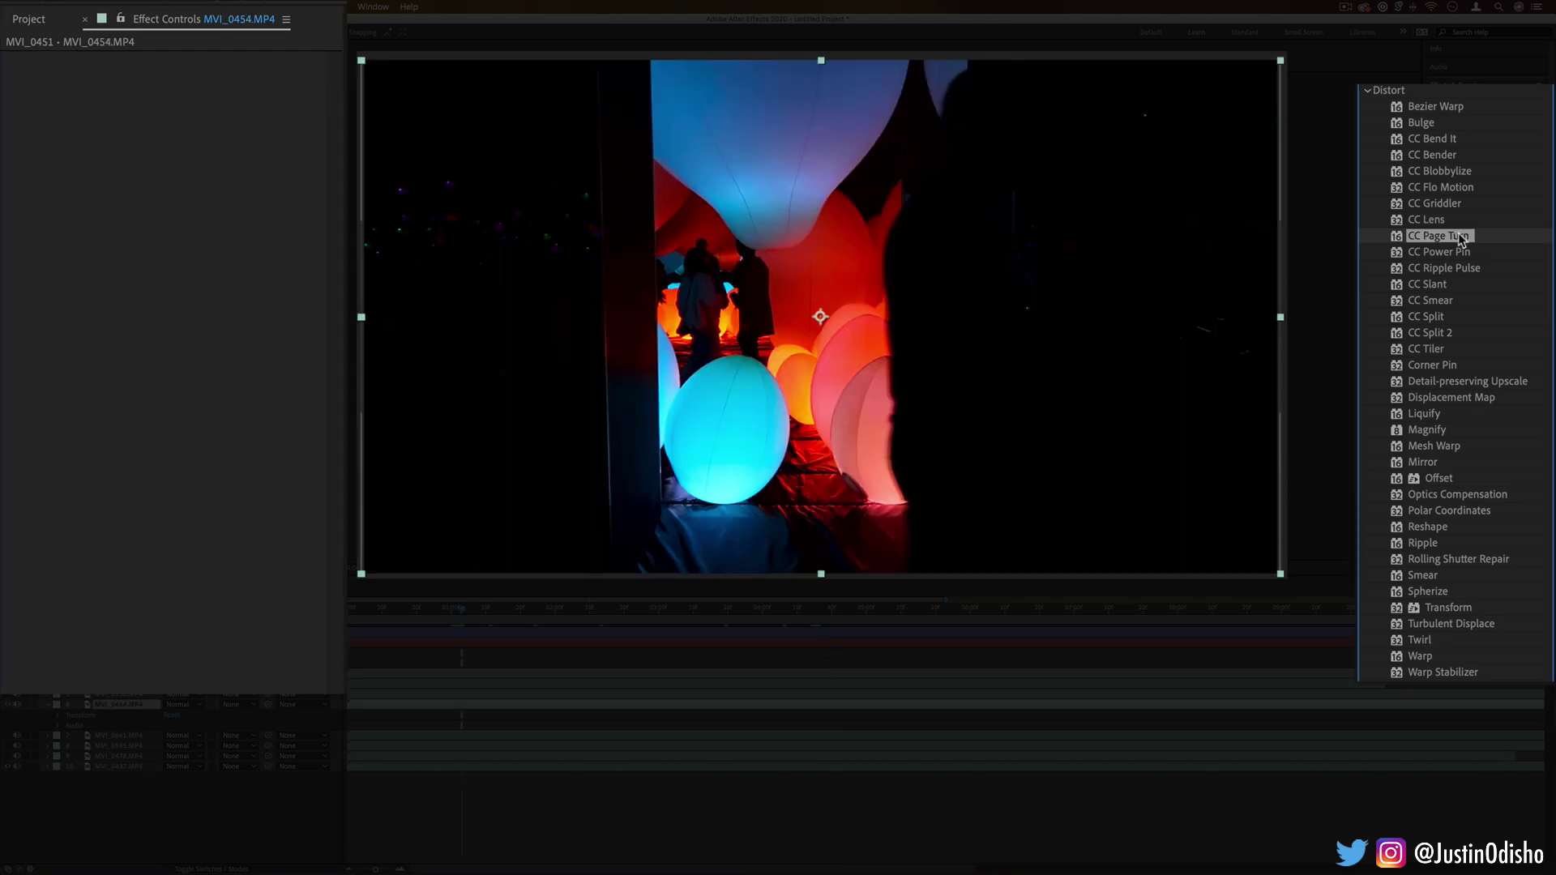
Apply CC Page Turn to MVI_0454.MP4 with the fold position at about 1738.1, 940.0 and the light direction at -94.0°.
drag(1438, 235, 924, 361)
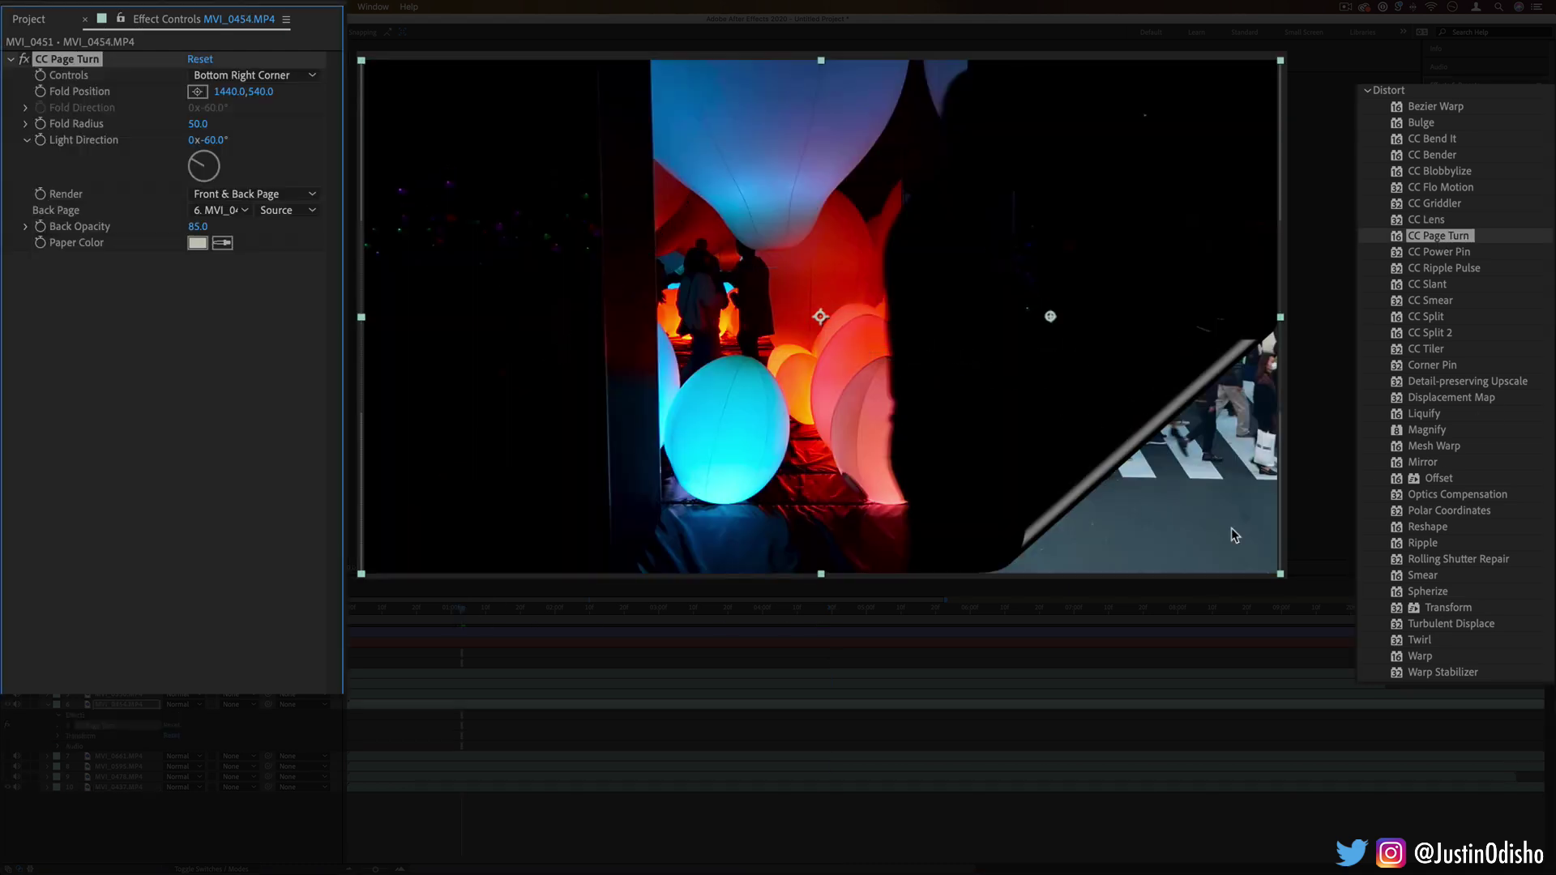
drag(1049, 316, 1287, 574)
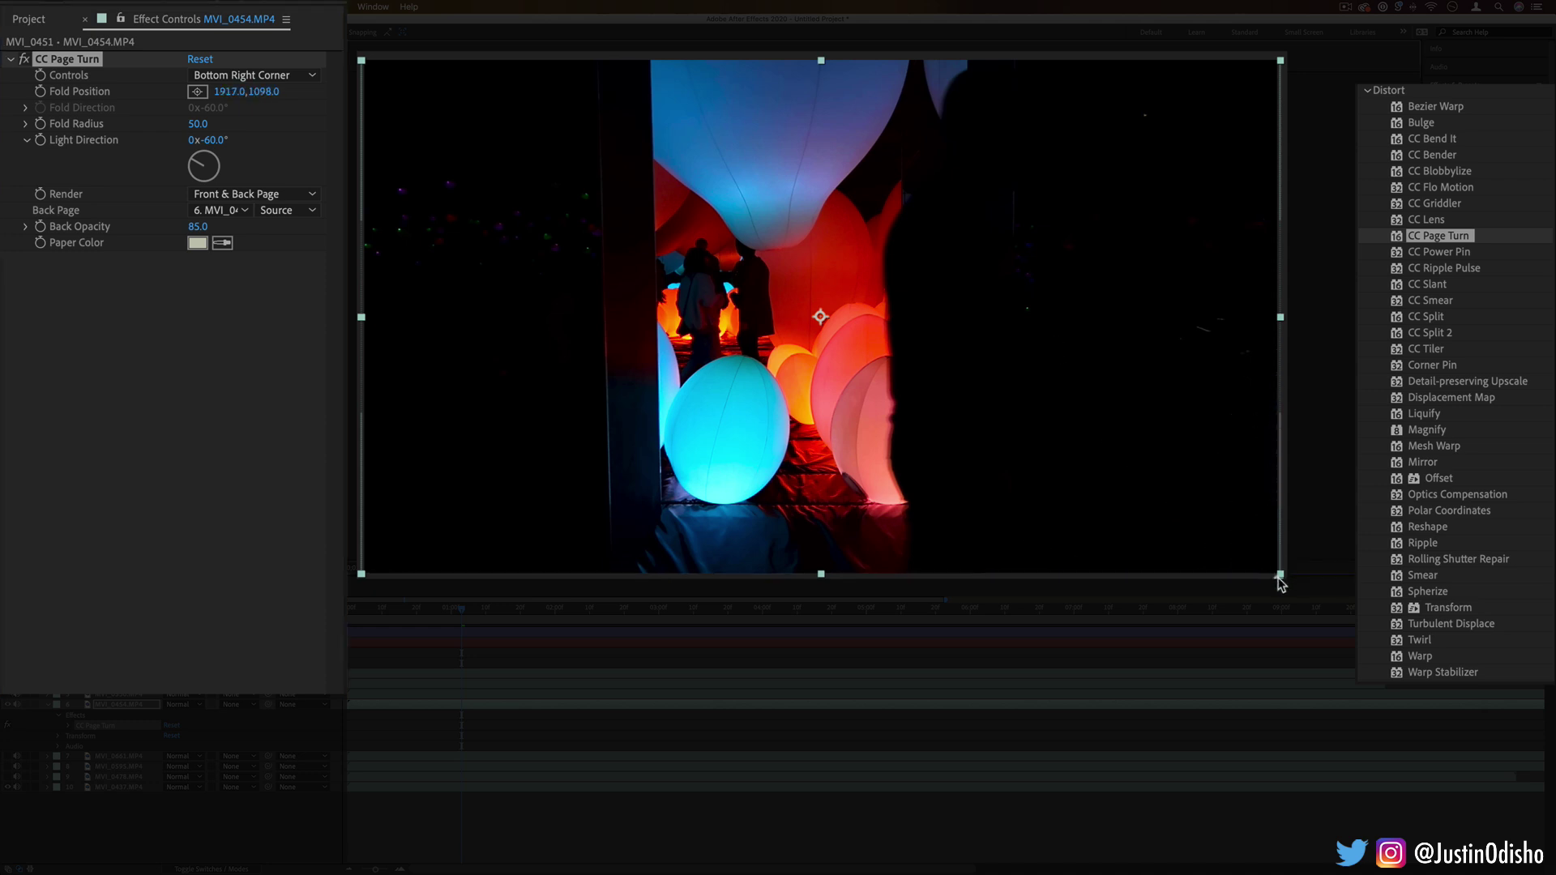
drag(1102, 462, 1269, 662)
drag(1216, 430, 1192, 507)
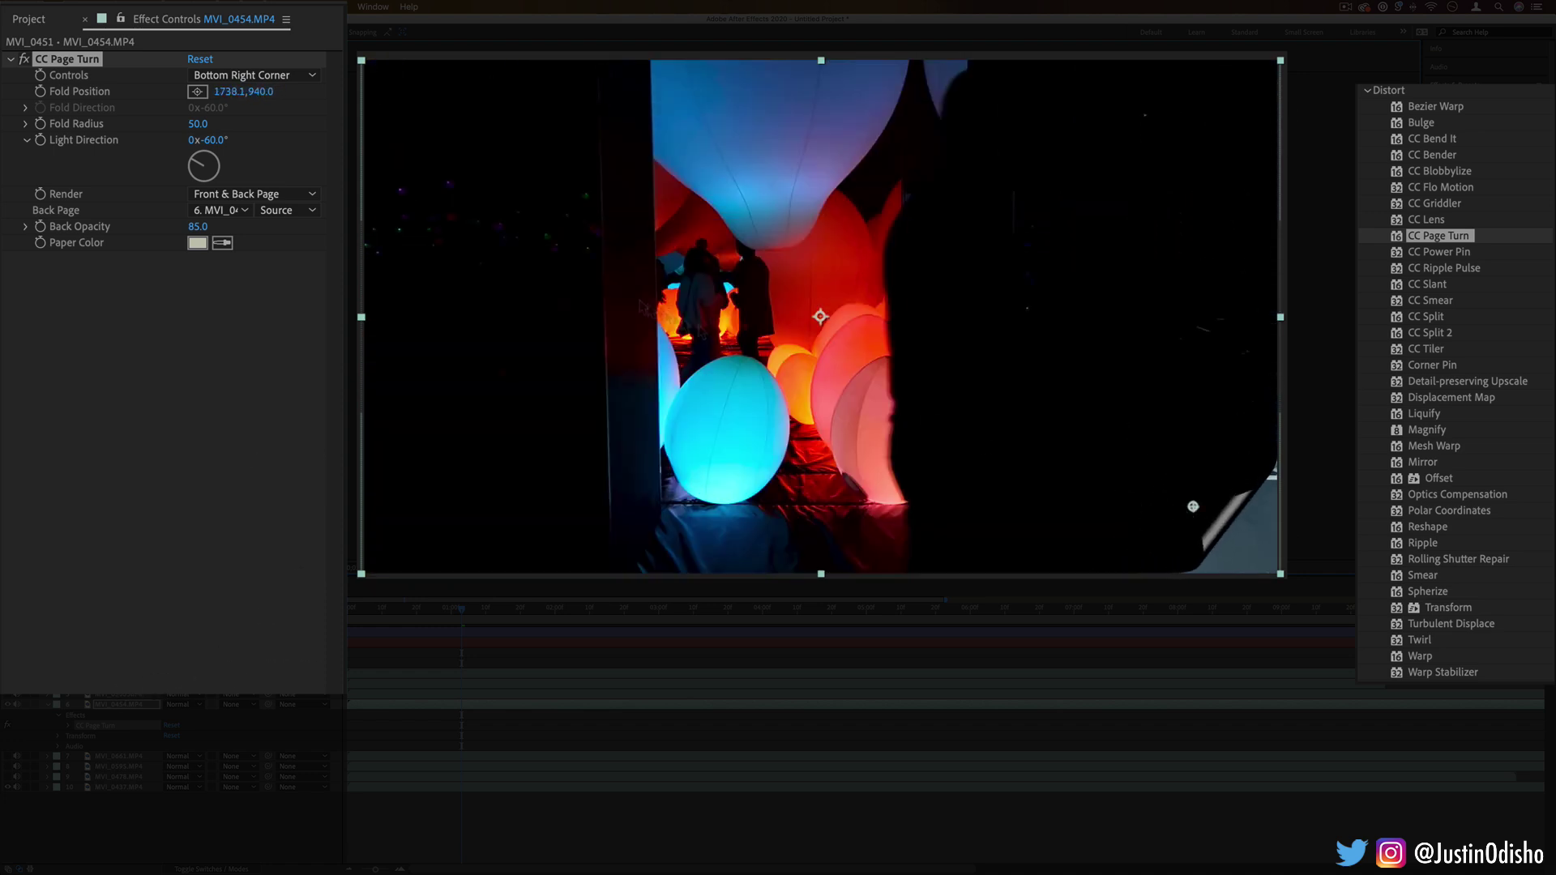
drag(204, 159, 240, 165)
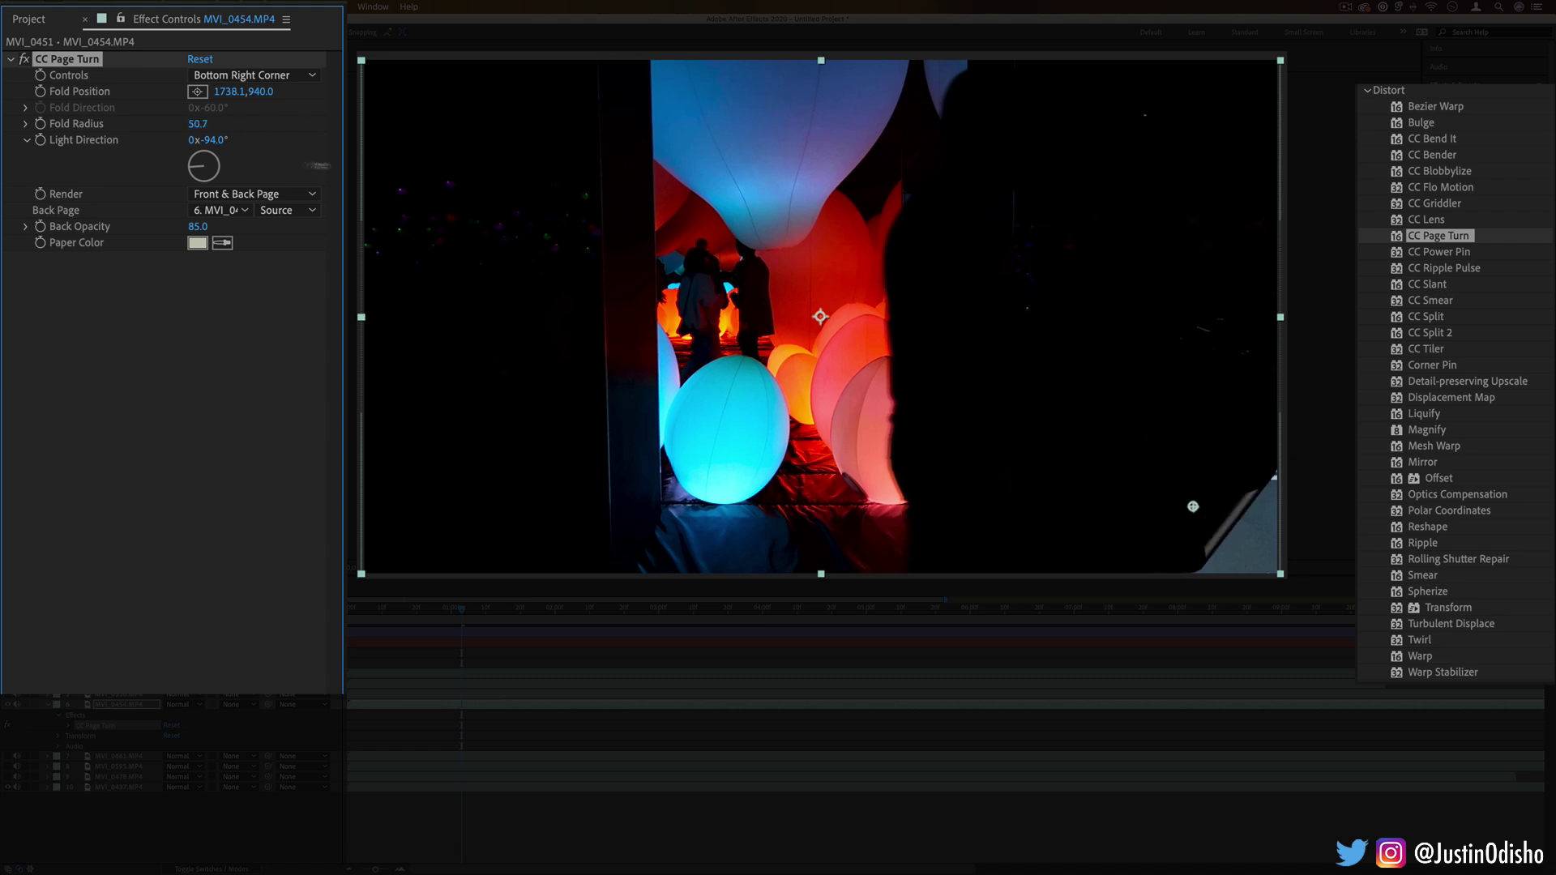
Try the Top Left Corner and Classic UI page turn controls, sweep the fold across the whole frame, and remove the effect.
click(248, 75)
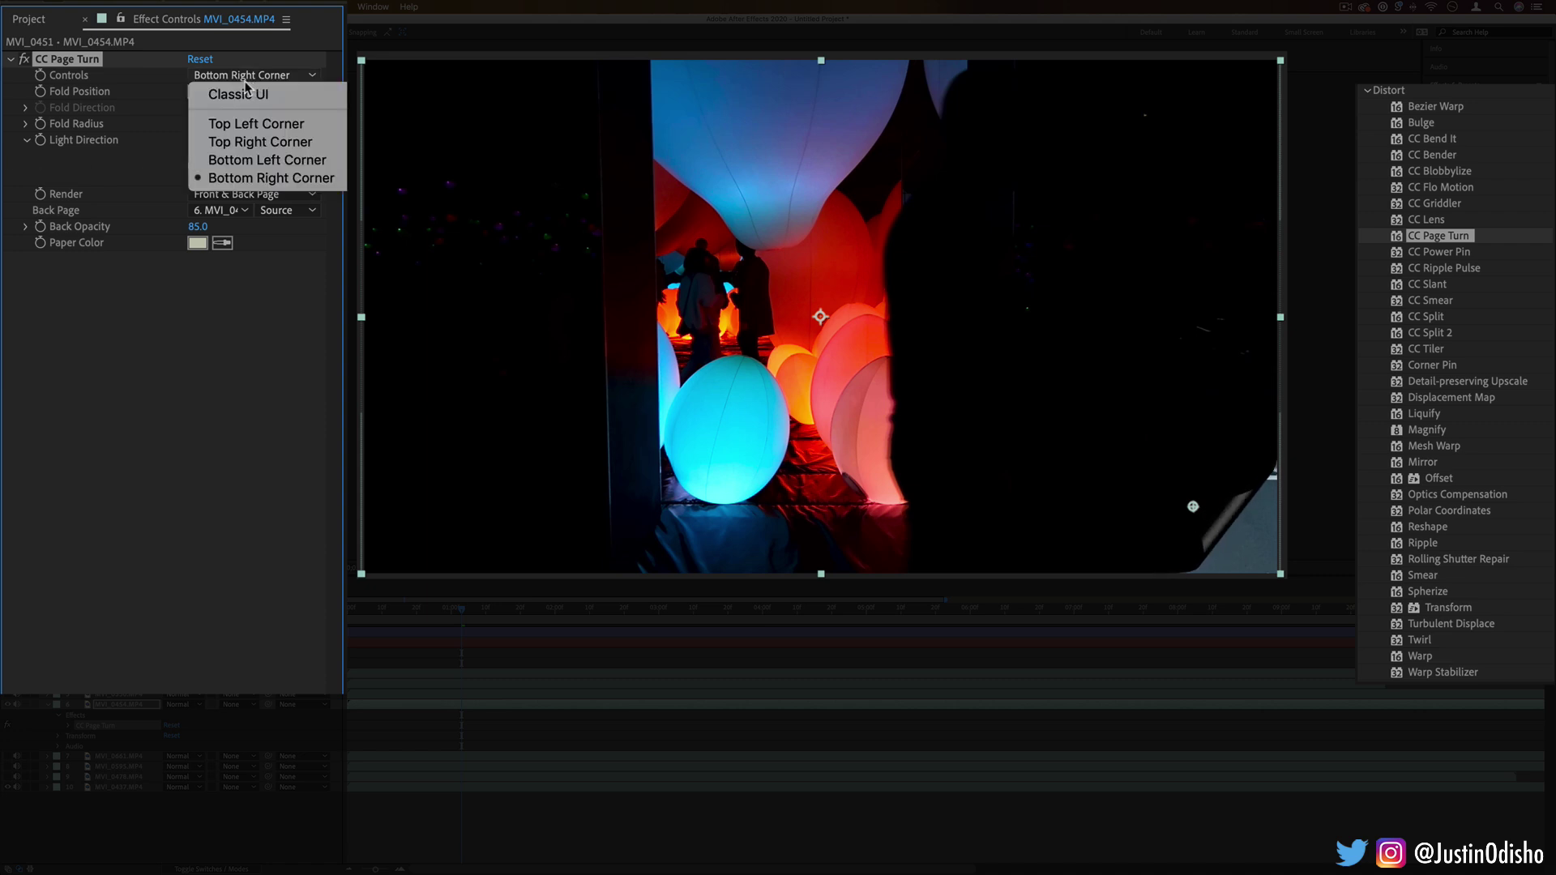
click(266, 125)
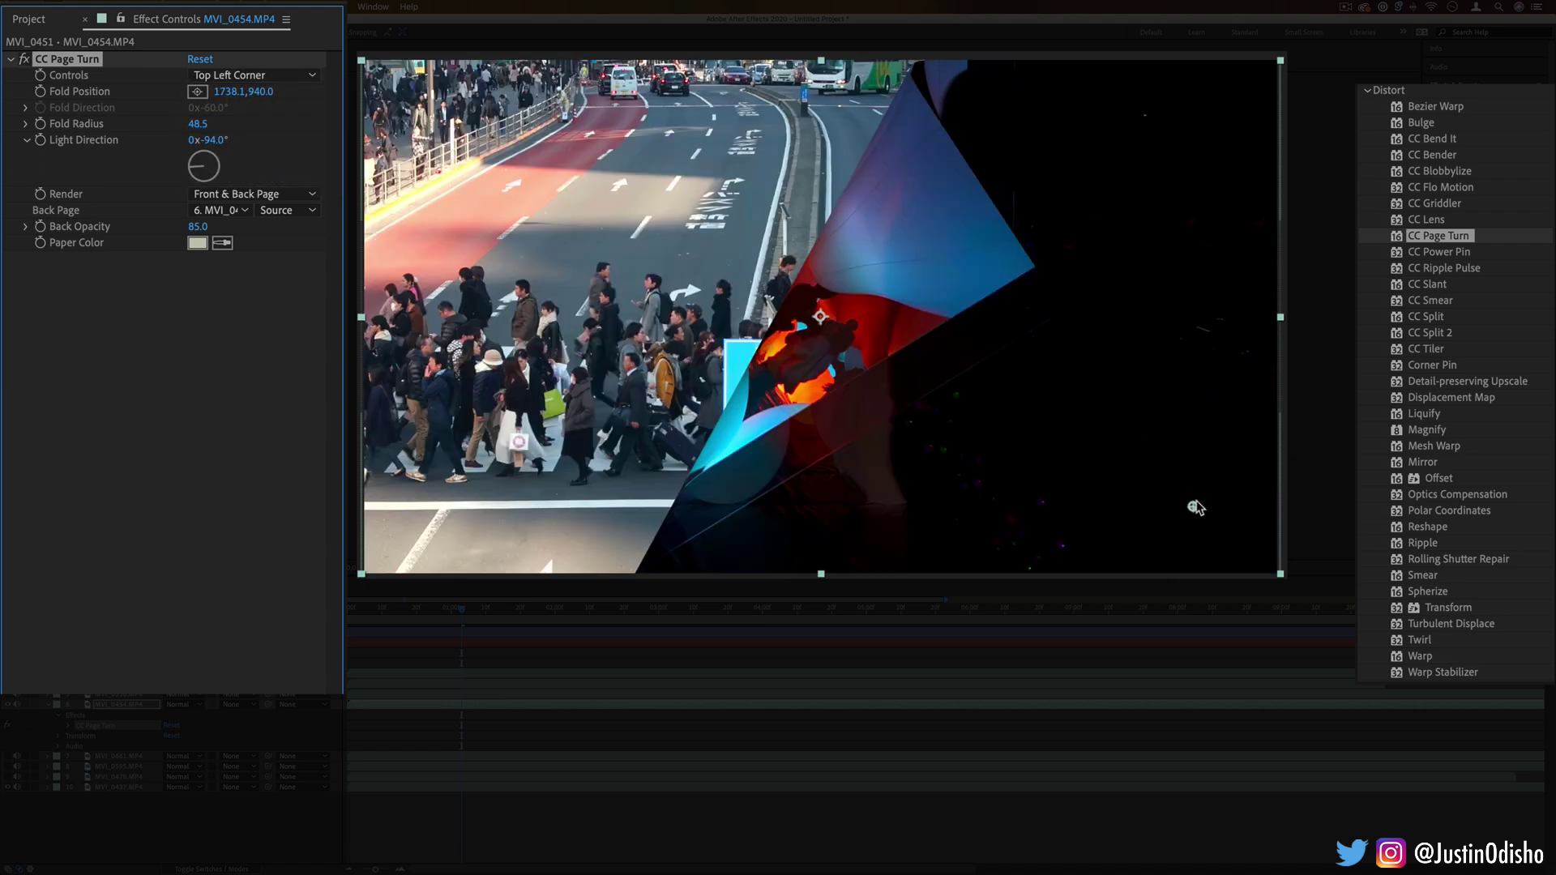
drag(1197, 508, 1276, 511)
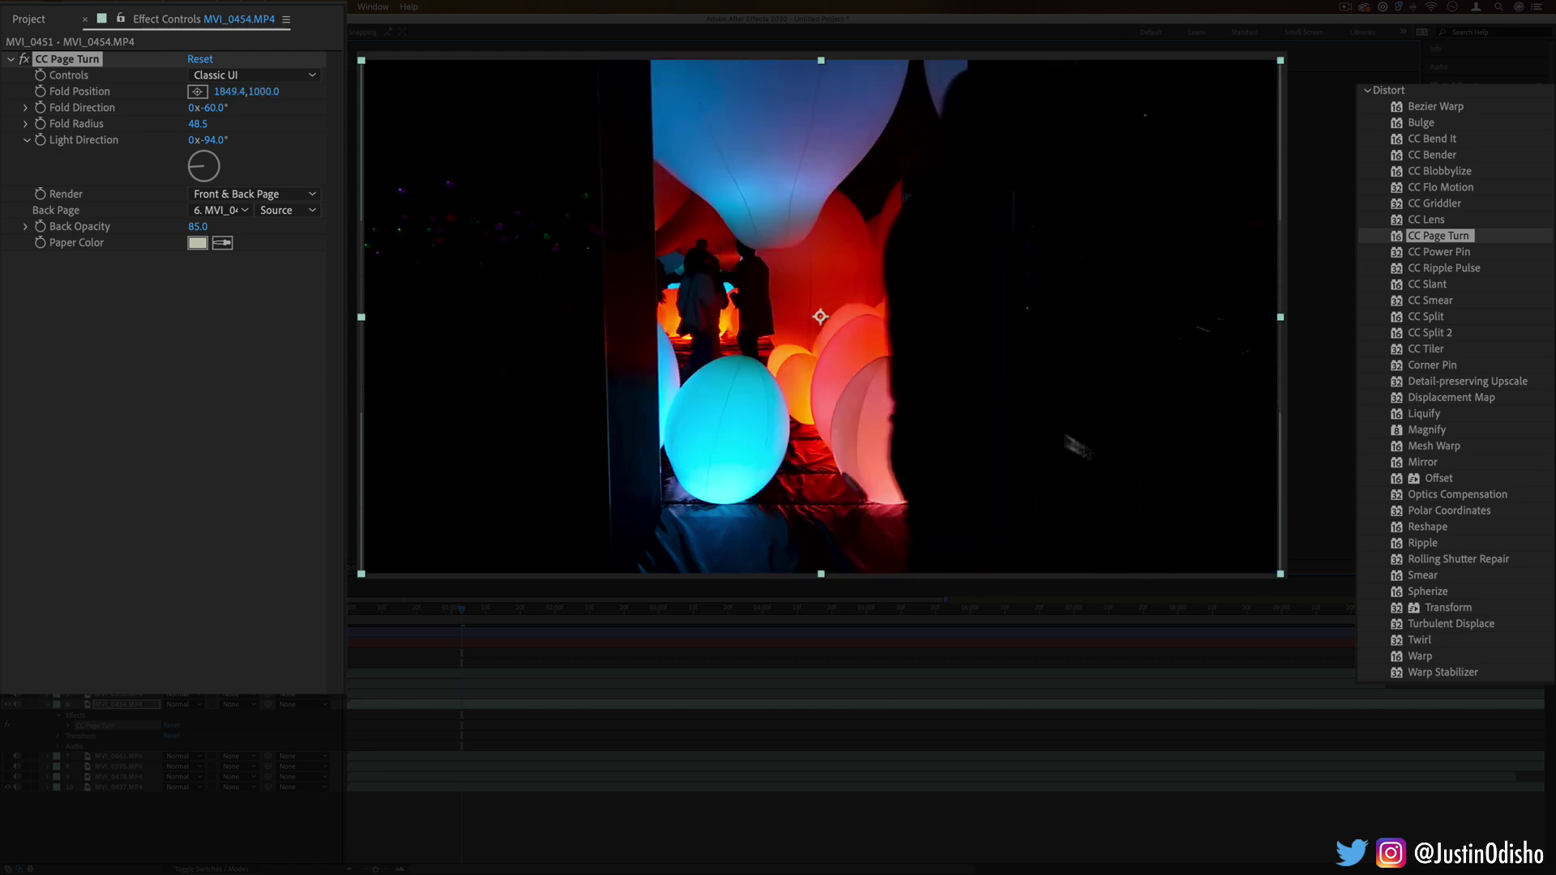
drag(1078, 447, 227, 324)
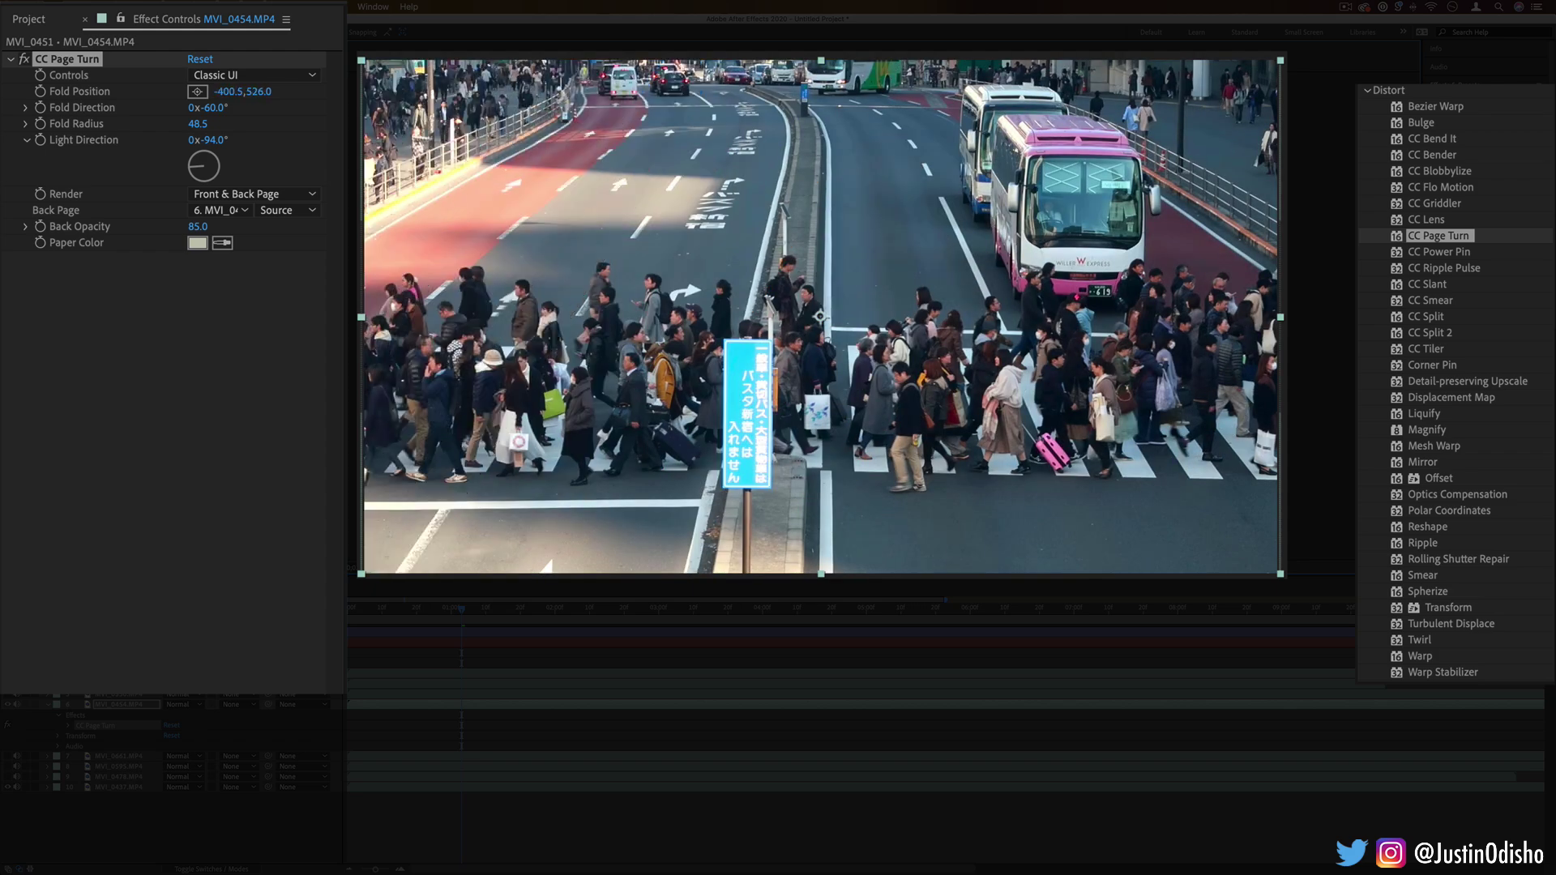
key(Delete)
Apply CC Power Pin to MVI_0454.MP4 and pull its four corners into a narrow upright shape near the middle of the frame.
double_click(1439, 251)
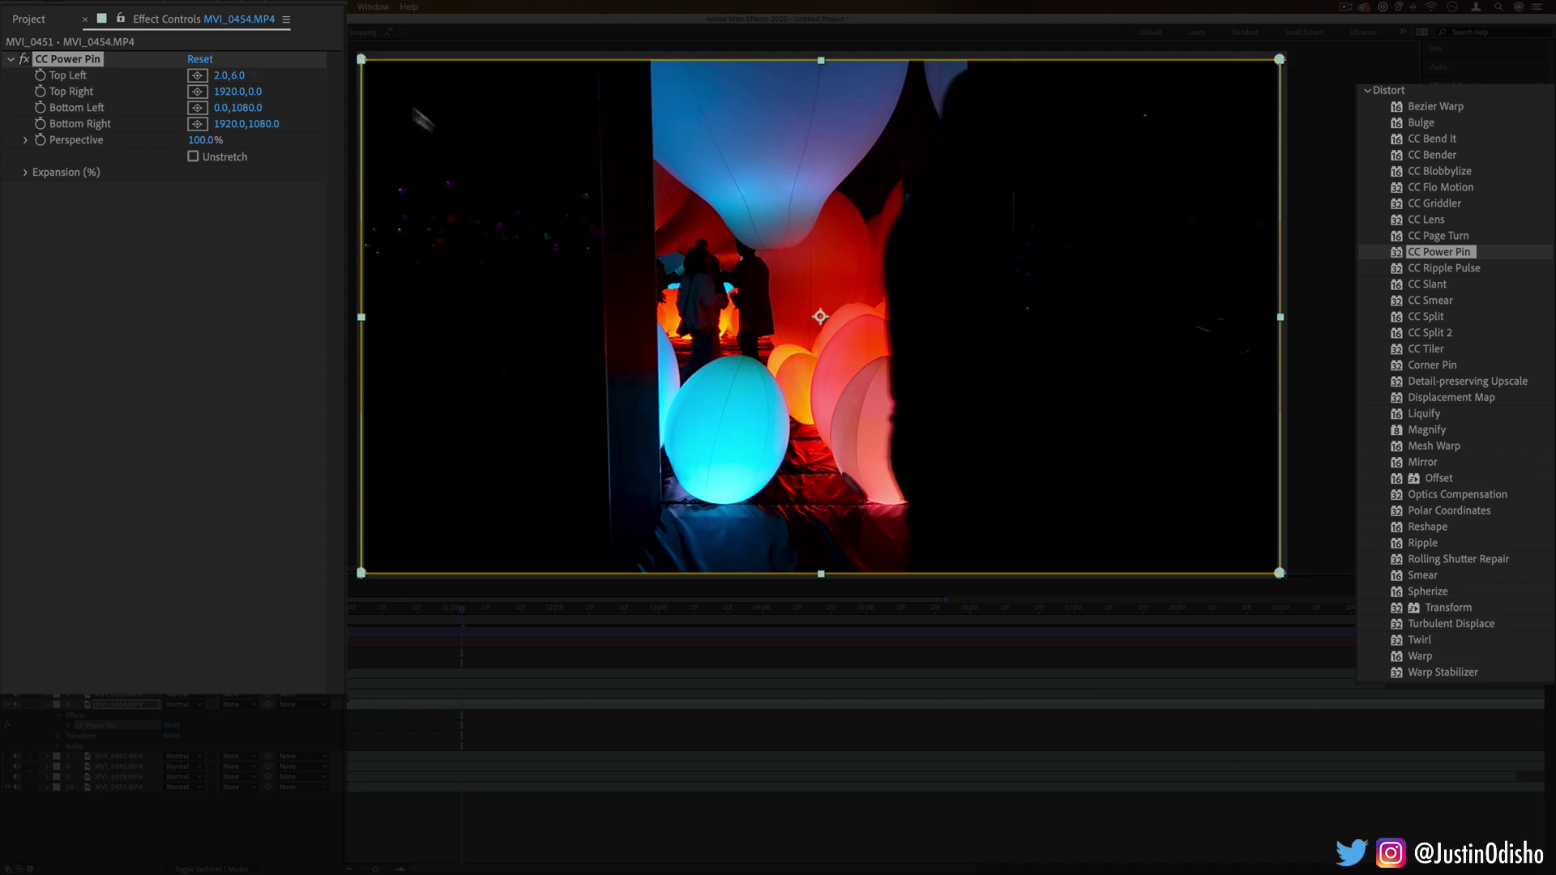
drag(362, 60, 610, 149)
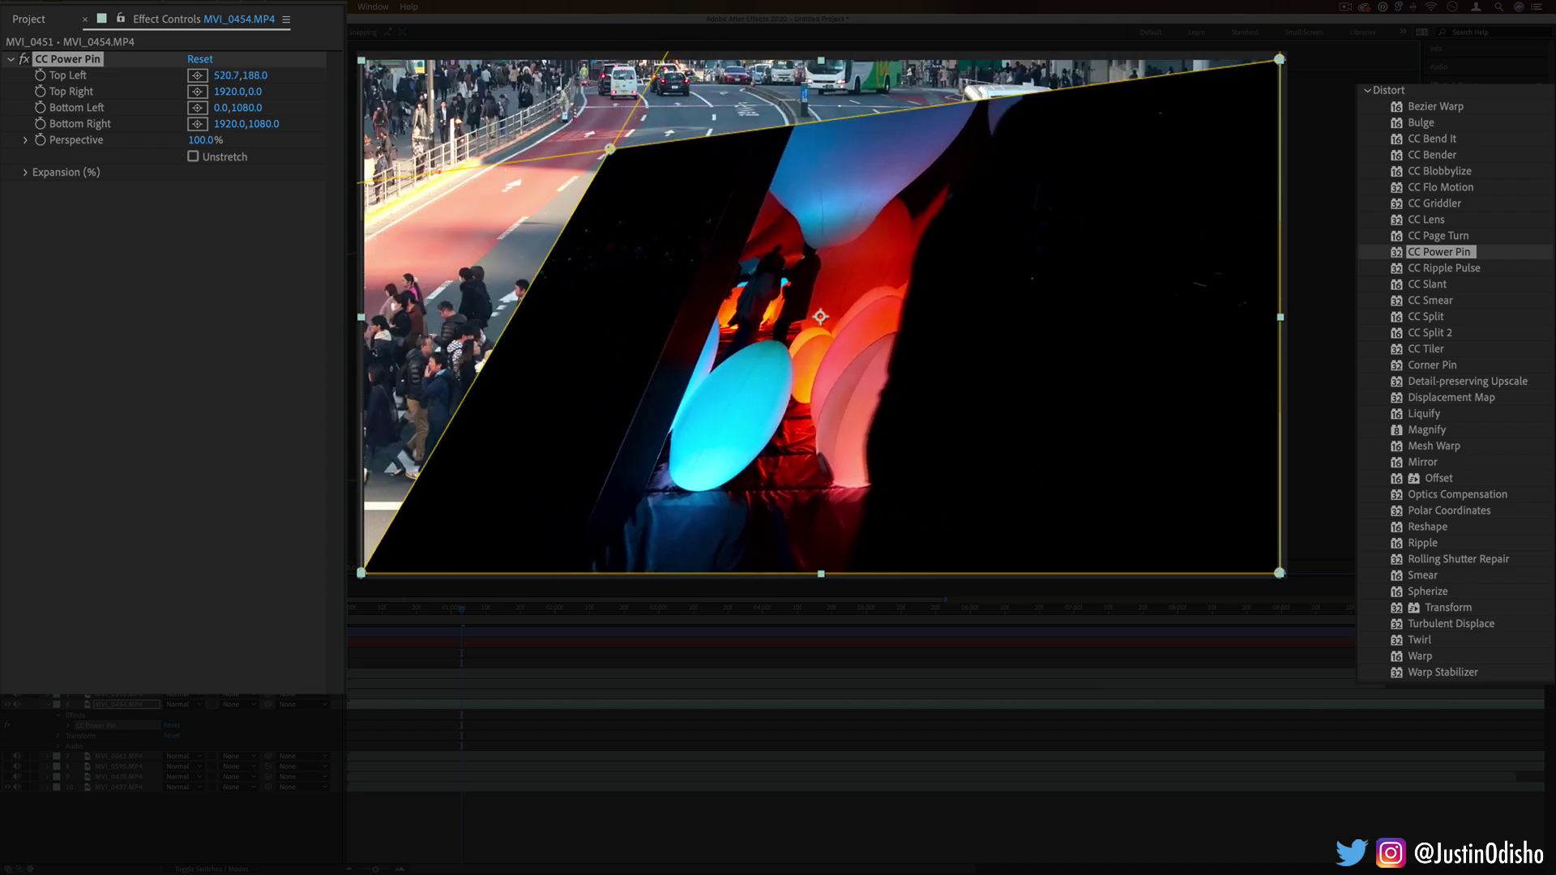
drag(1279, 574, 810, 550)
drag(366, 578, 689, 555)
drag(1279, 60, 822, 127)
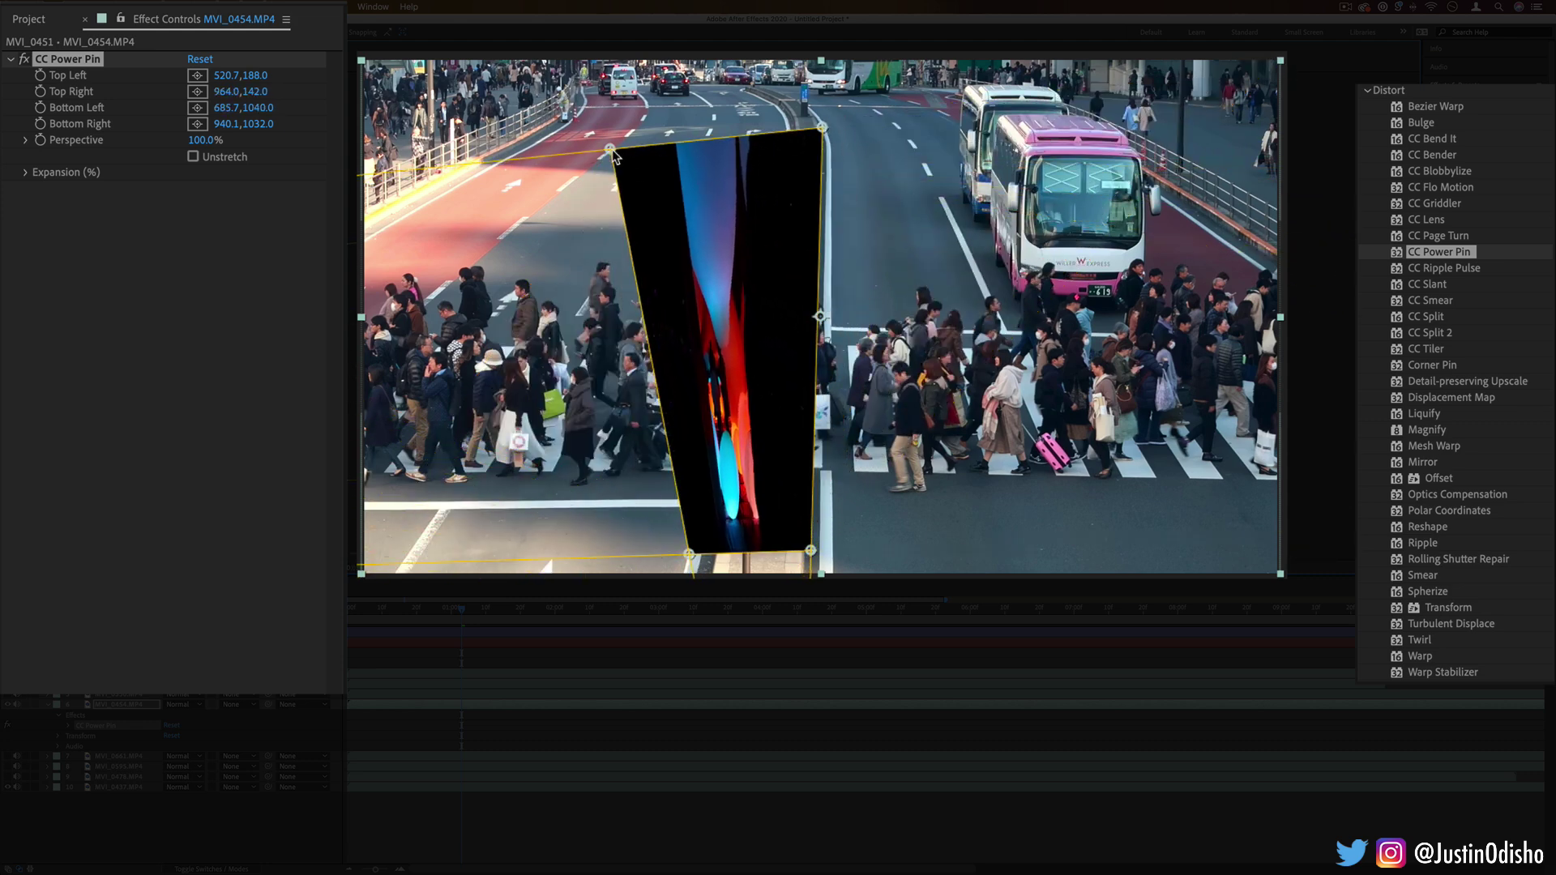
Pin the four corners of MVI_0454.MP4 over the front of the pink-and-white bus and preview the result at other frames.
drag(611, 149, 1141, 155)
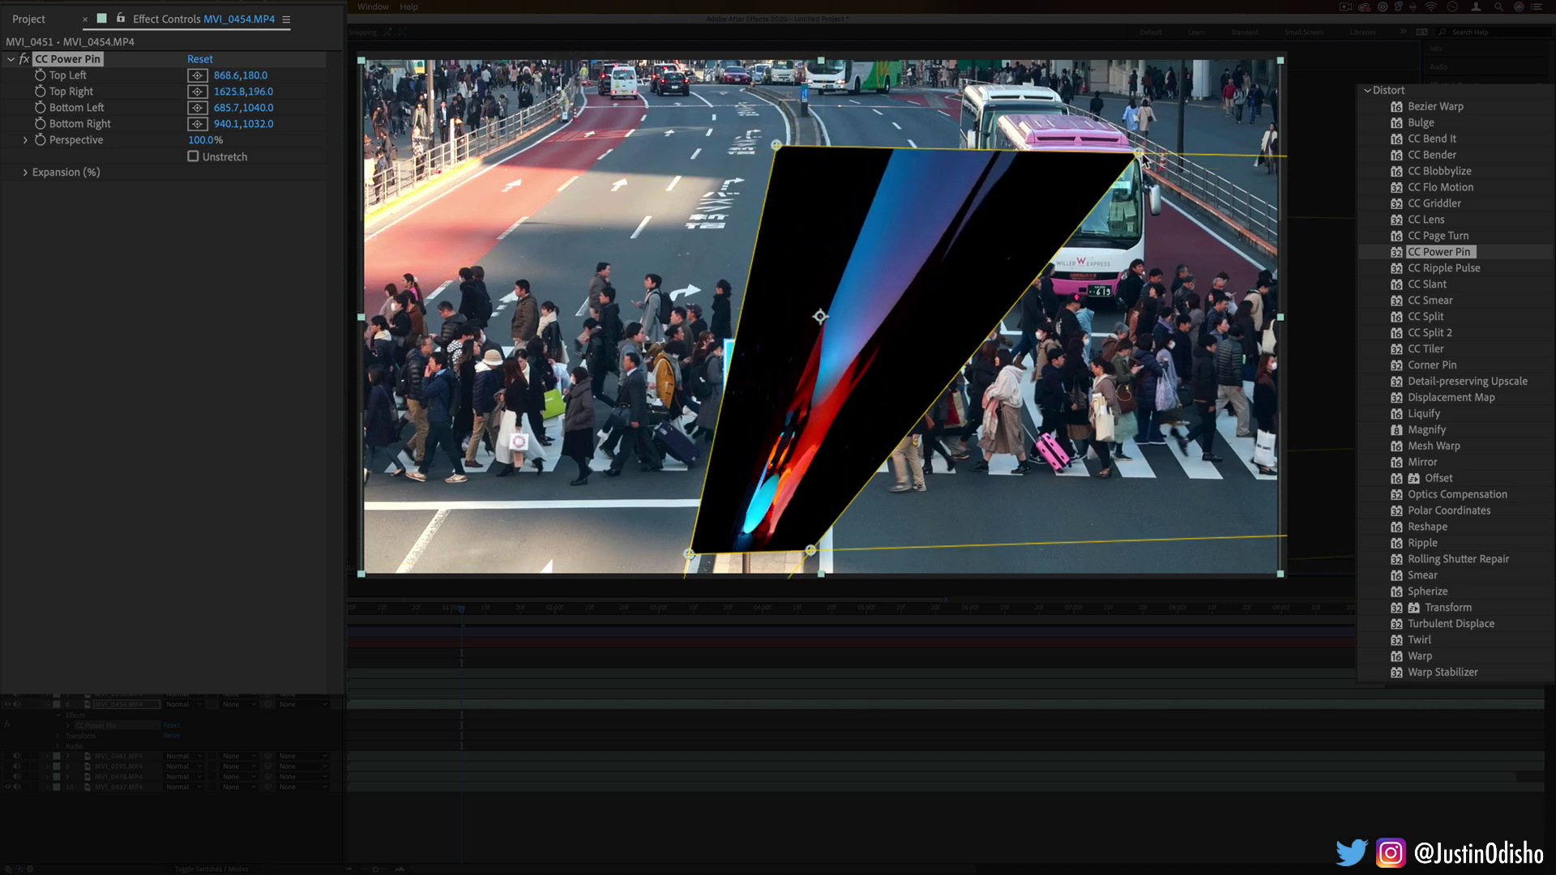
drag(776, 146, 1045, 160)
drag(811, 551, 1151, 278)
drag(689, 554, 1033, 289)
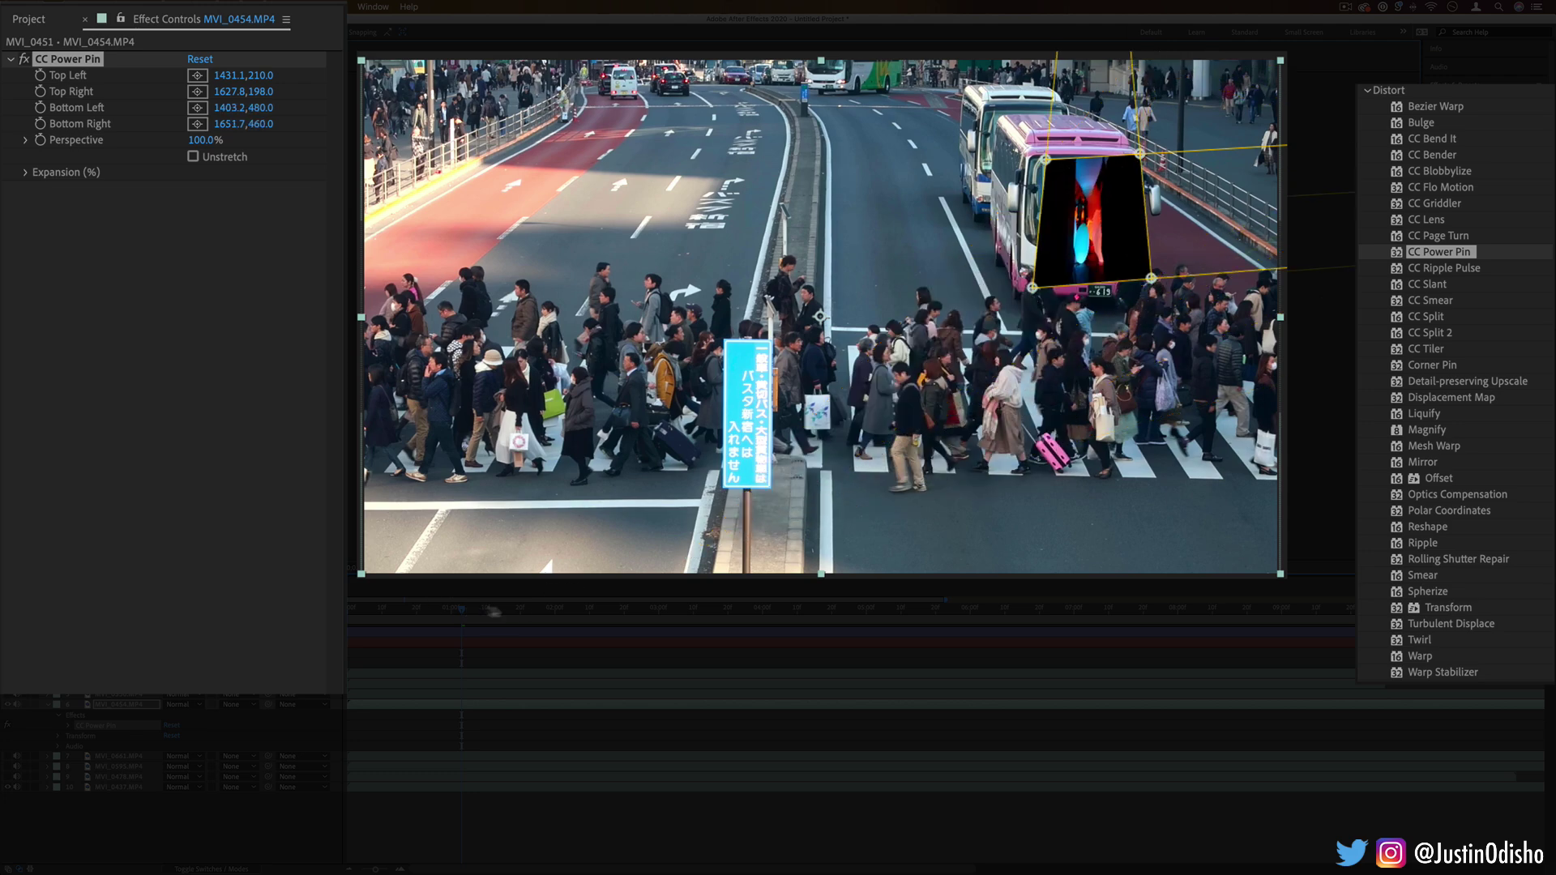
drag(561, 616, 485, 624)
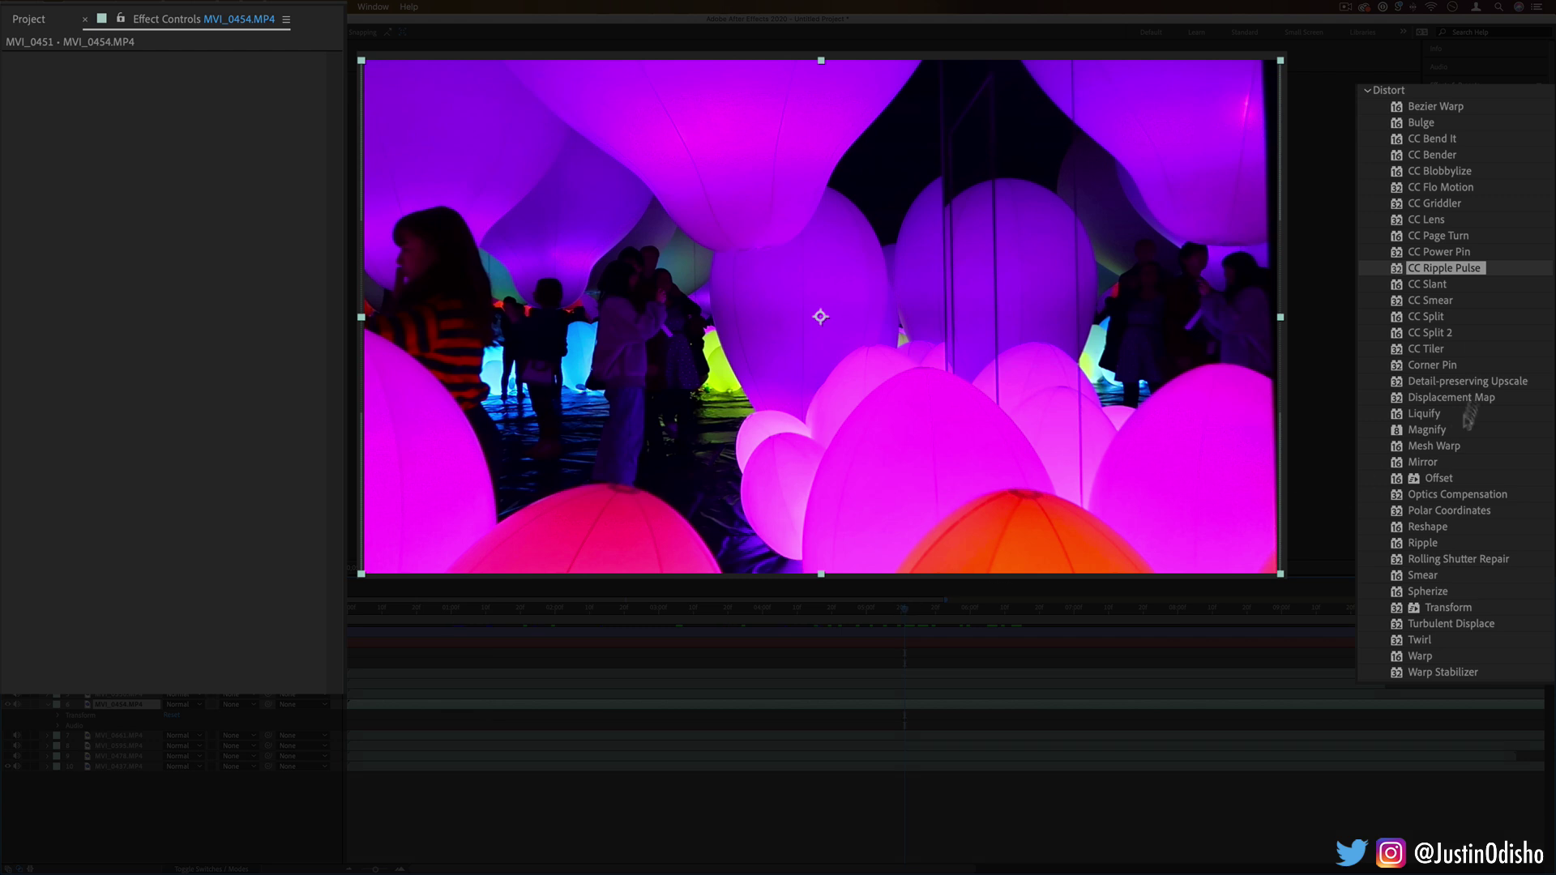
Apply CC Ripple Pulse to MVI_0454.MP4 with three pulse level keyframes, the second at -109.0, a time span of 1.23 and an amplitude of about 1577.
drag(1457, 271, 922, 270)
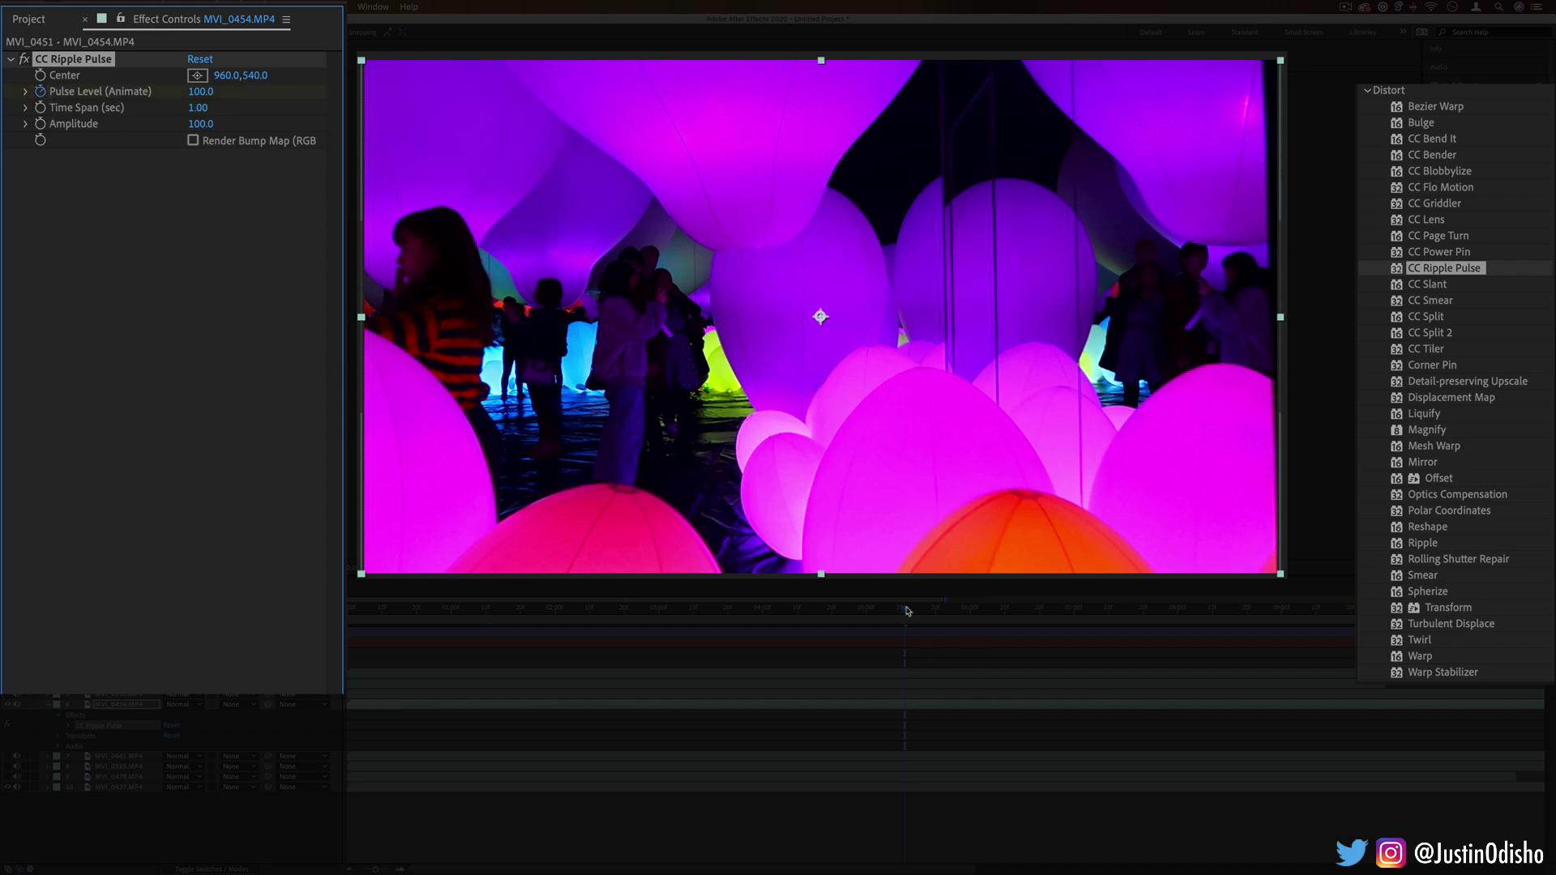
drag(906, 611, 950, 611)
click(180, 93)
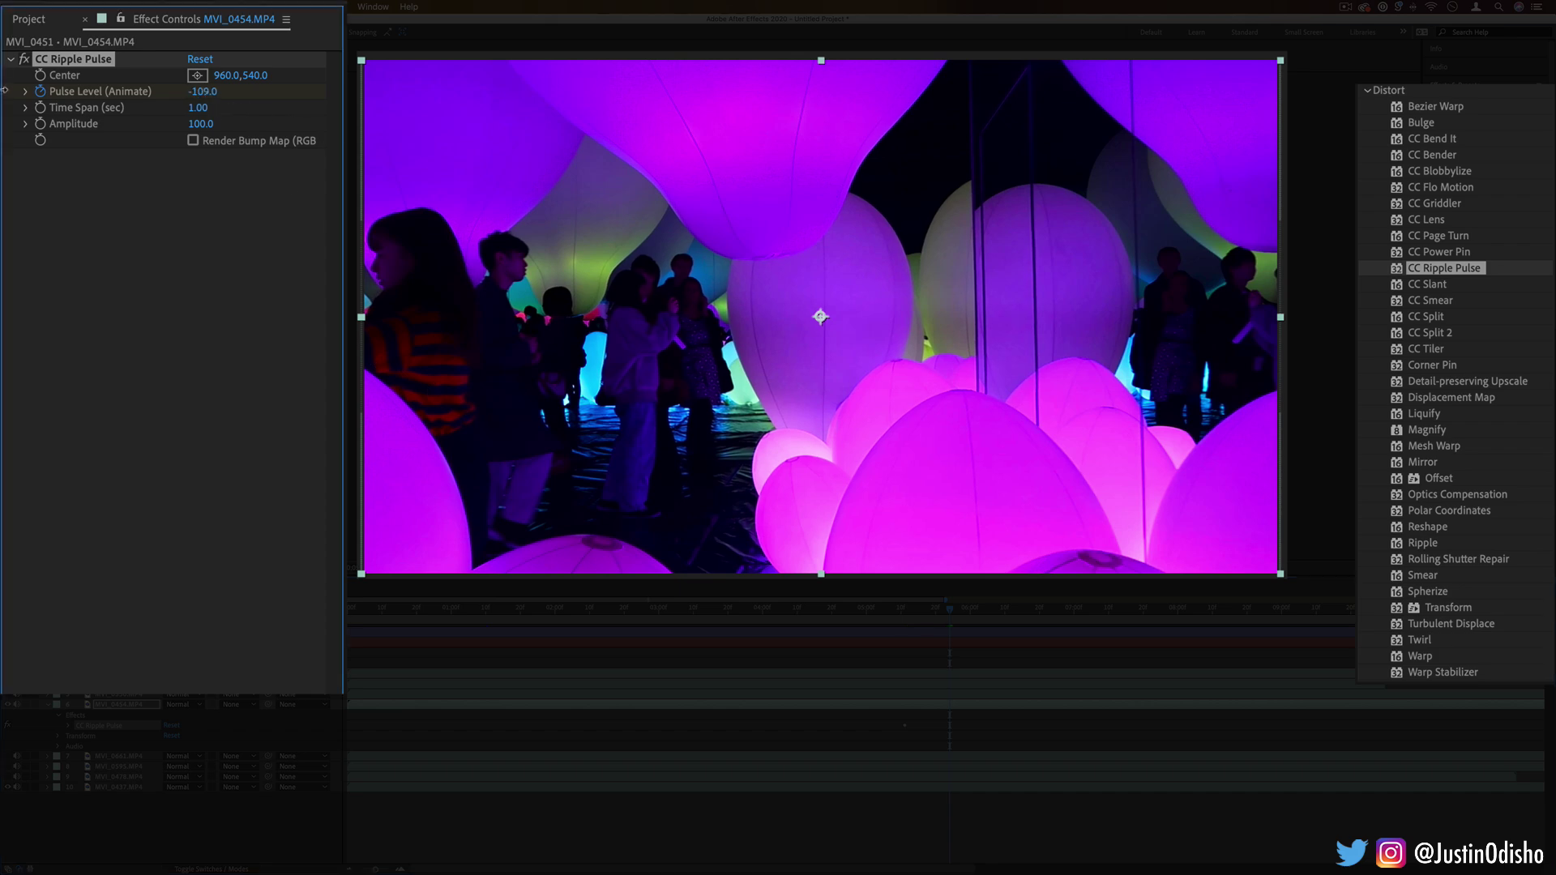
drag(964, 610, 1015, 610)
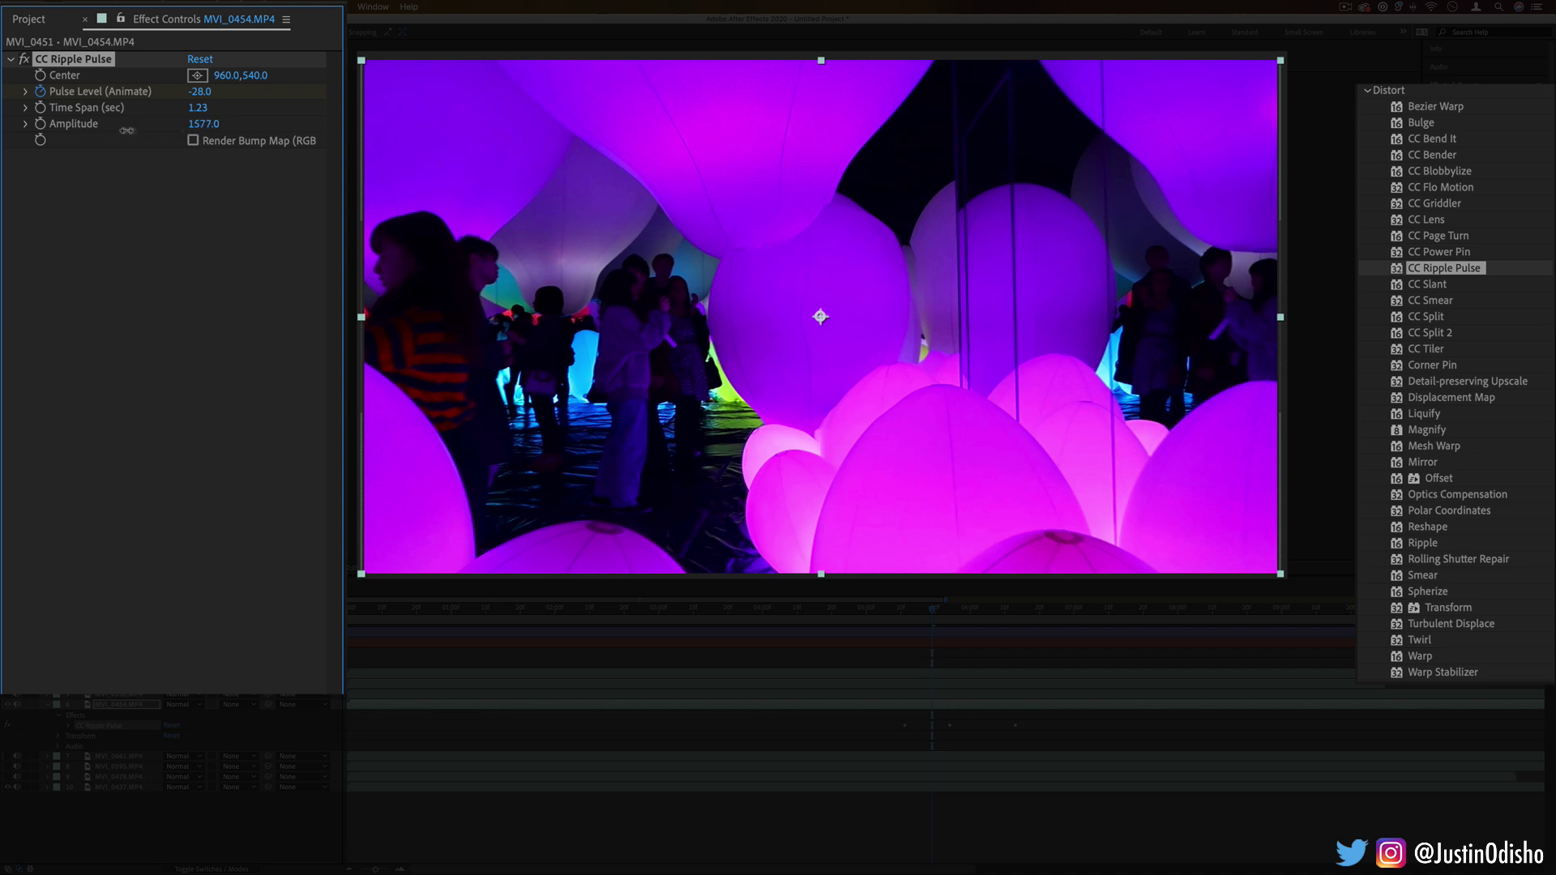
Move the ripple's center onto the balloon in the upper right of the frame at 1359.5, 330.0 and preview the pulse.
drag(827, 318, 1011, 208)
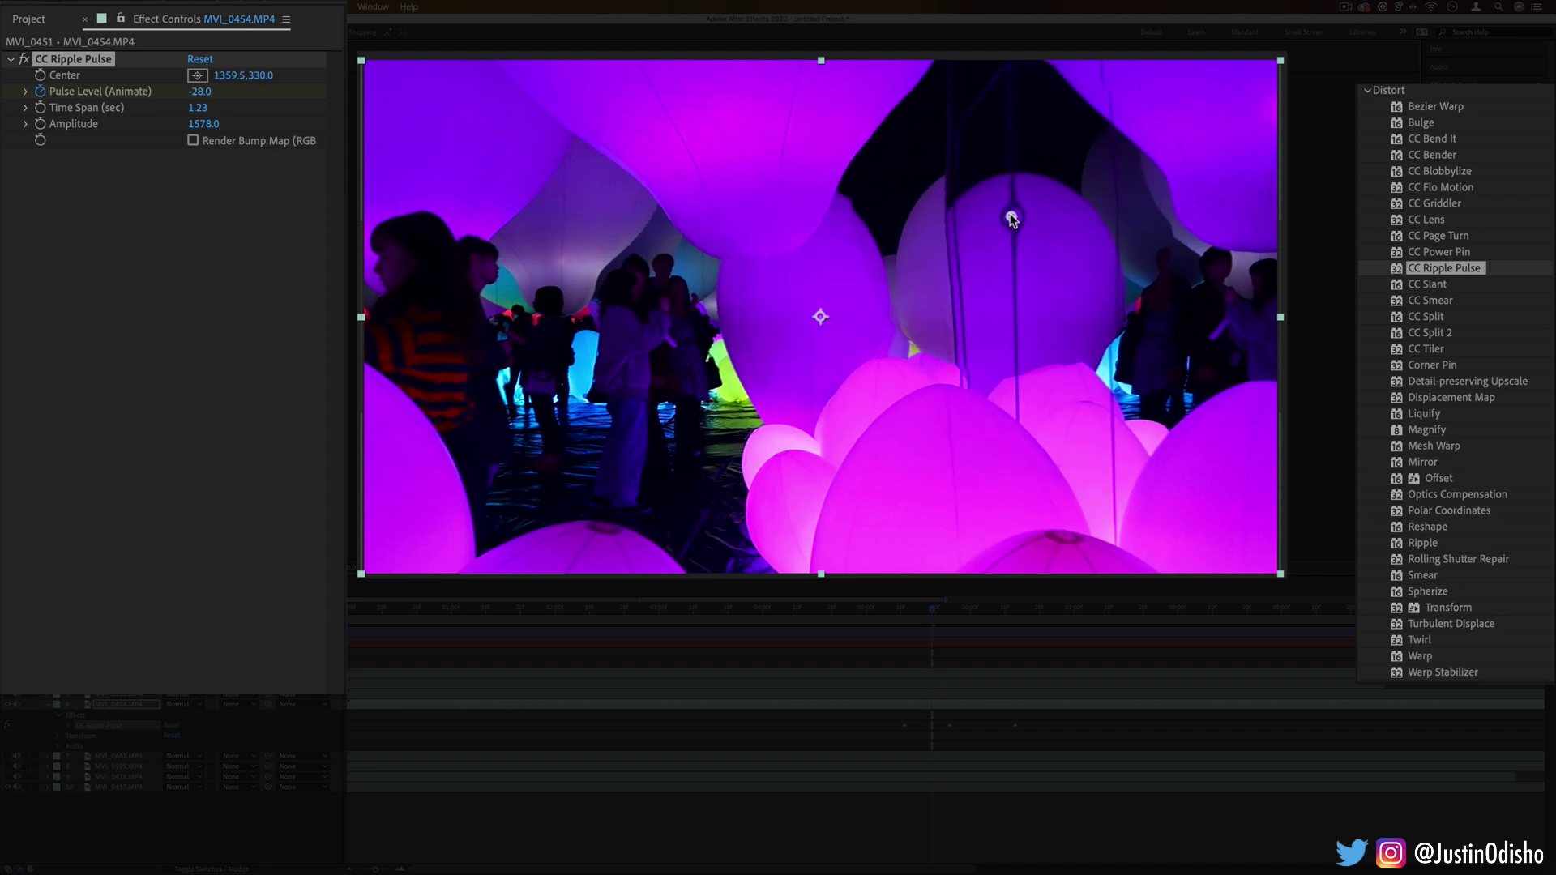
key(space)
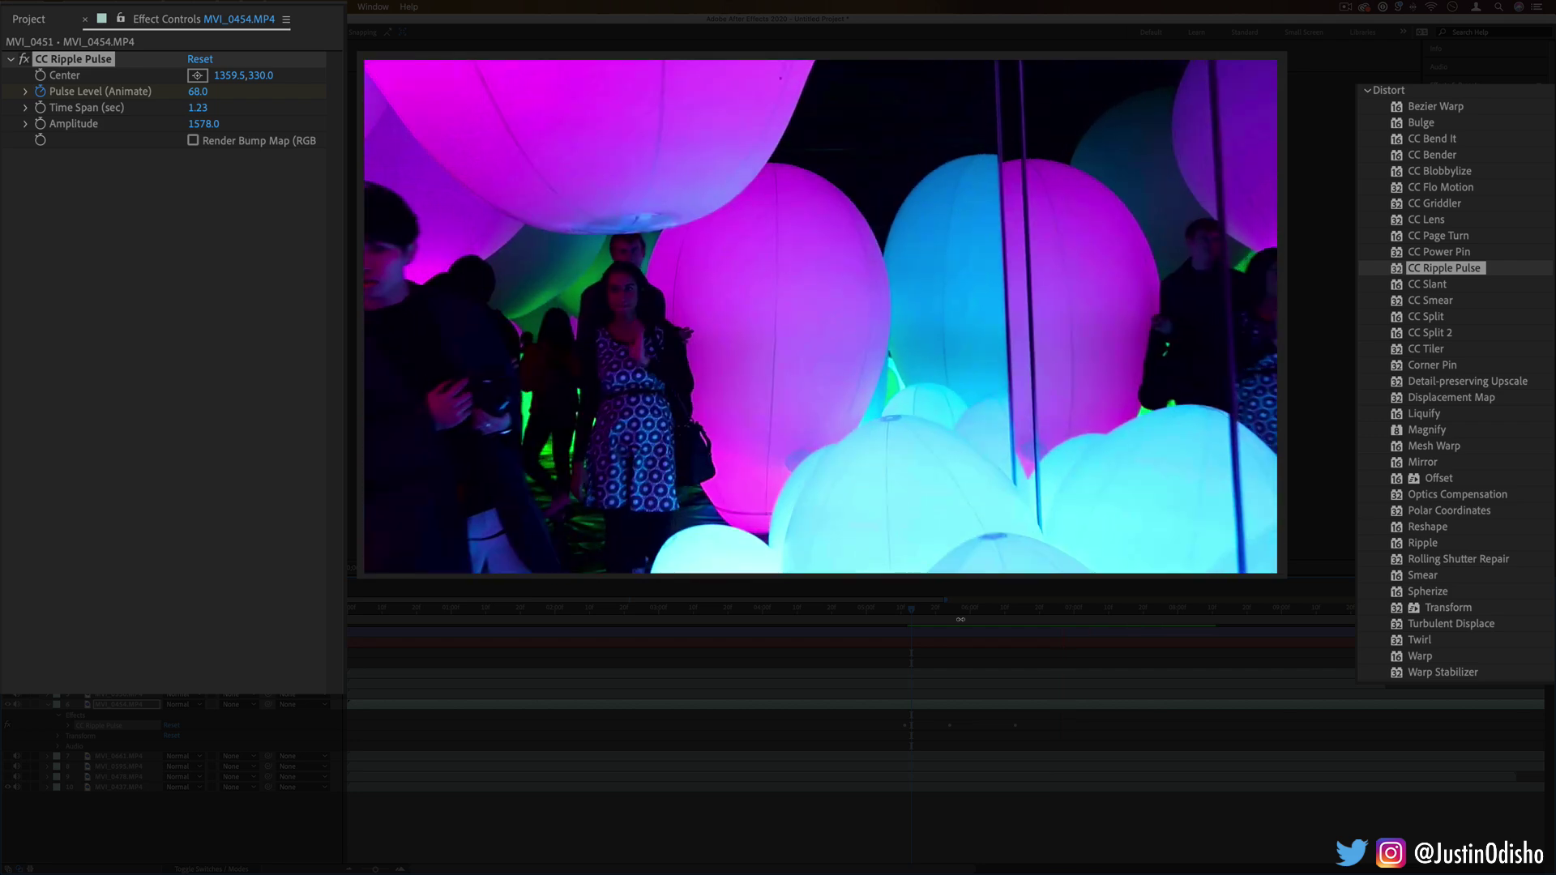
key(space)
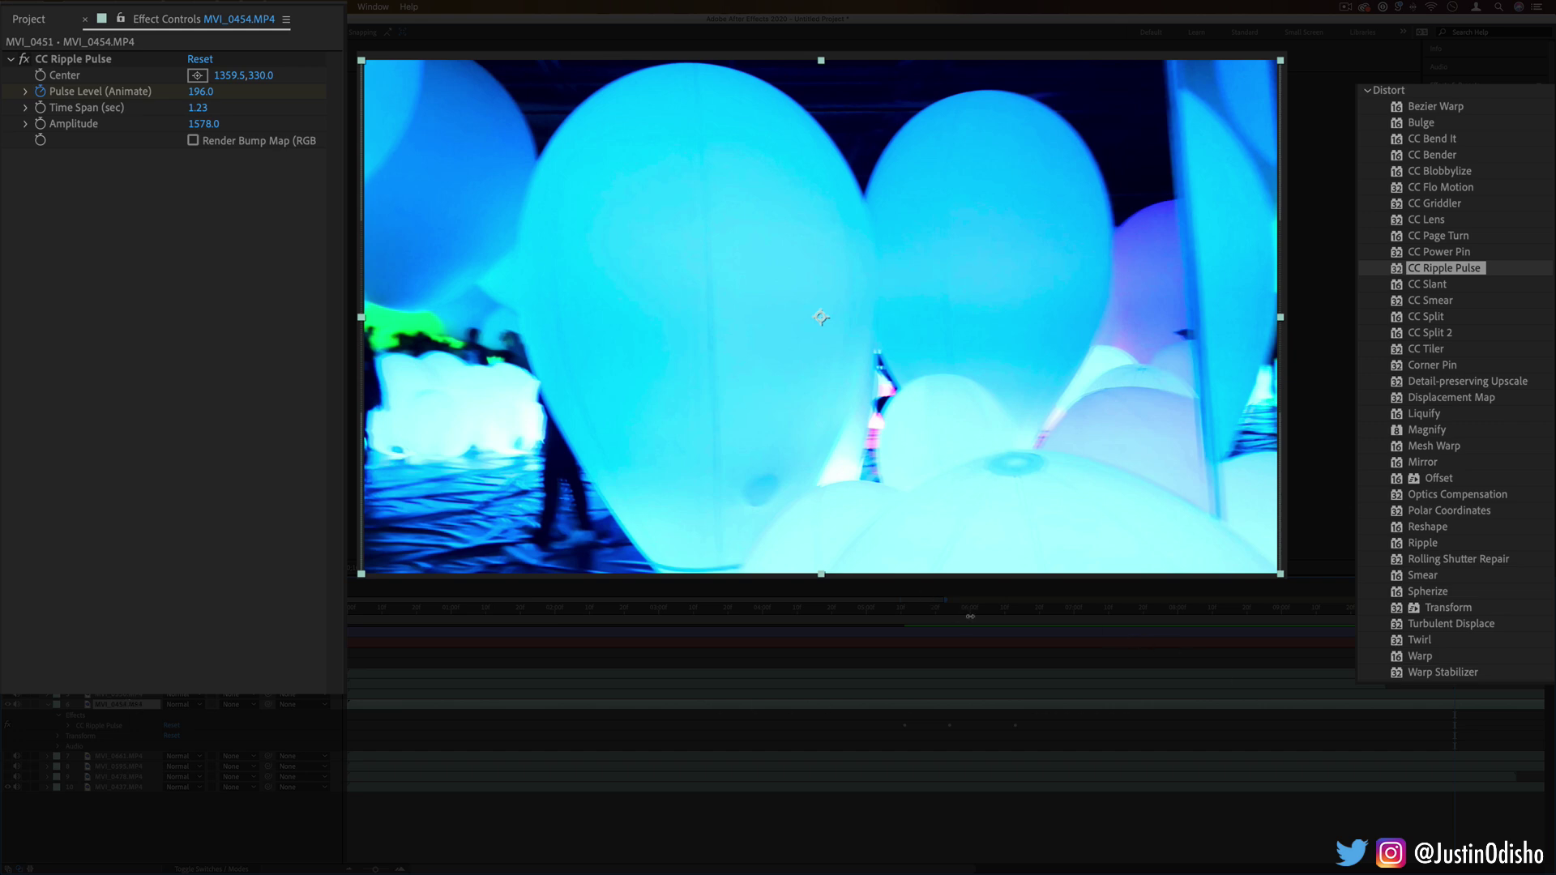
drag(970, 613, 925, 612)
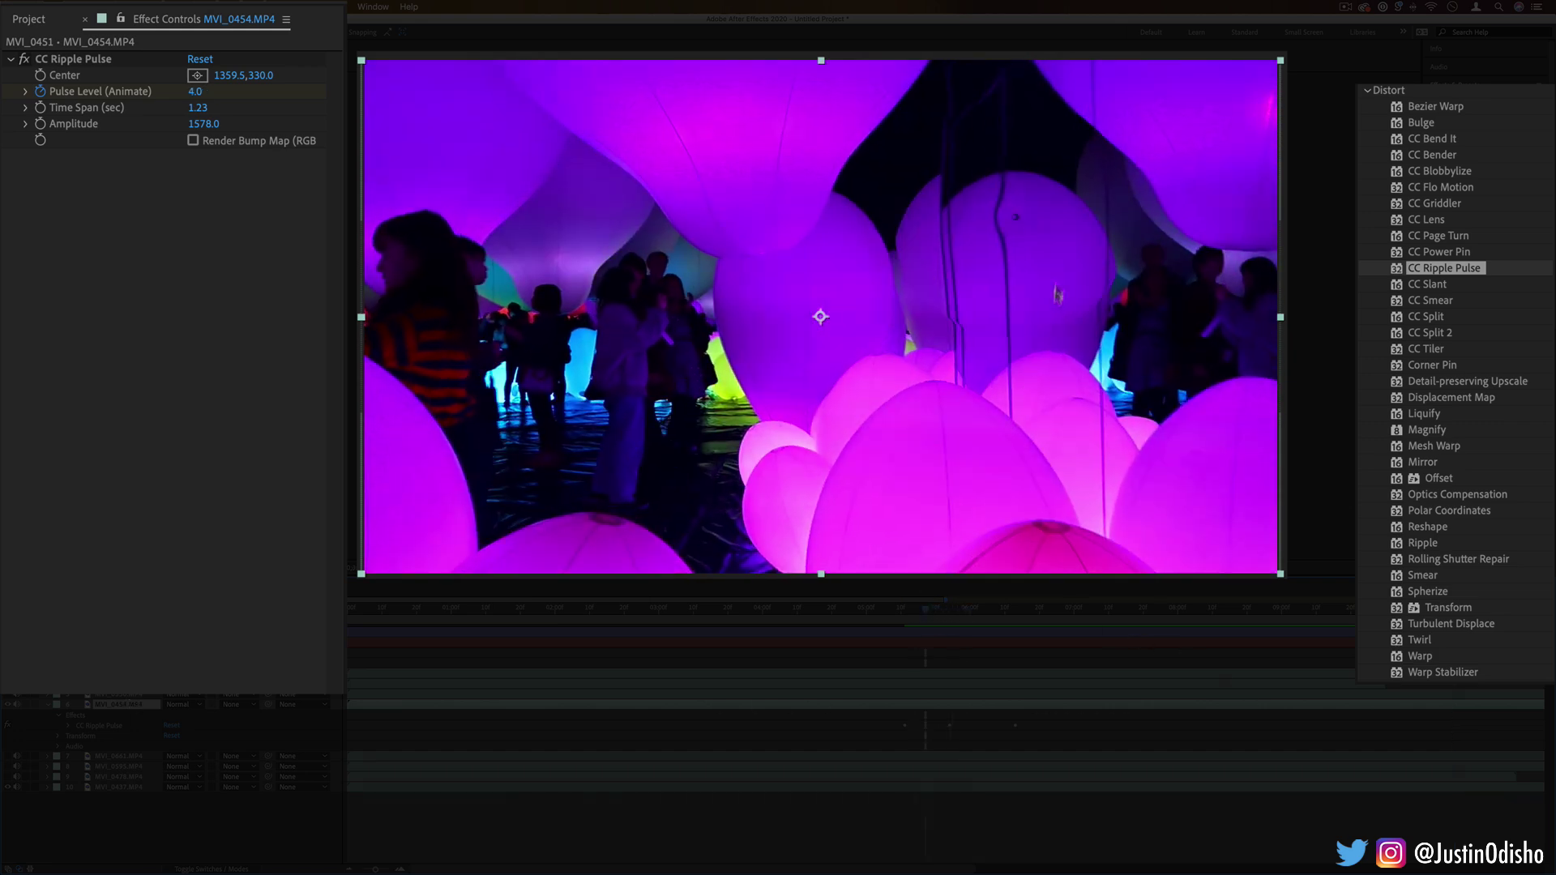
Replace the ripple effect on MVI_0454.MP4 with CC Slant and try out its slant amount.
drag(1426, 284, 1068, 309)
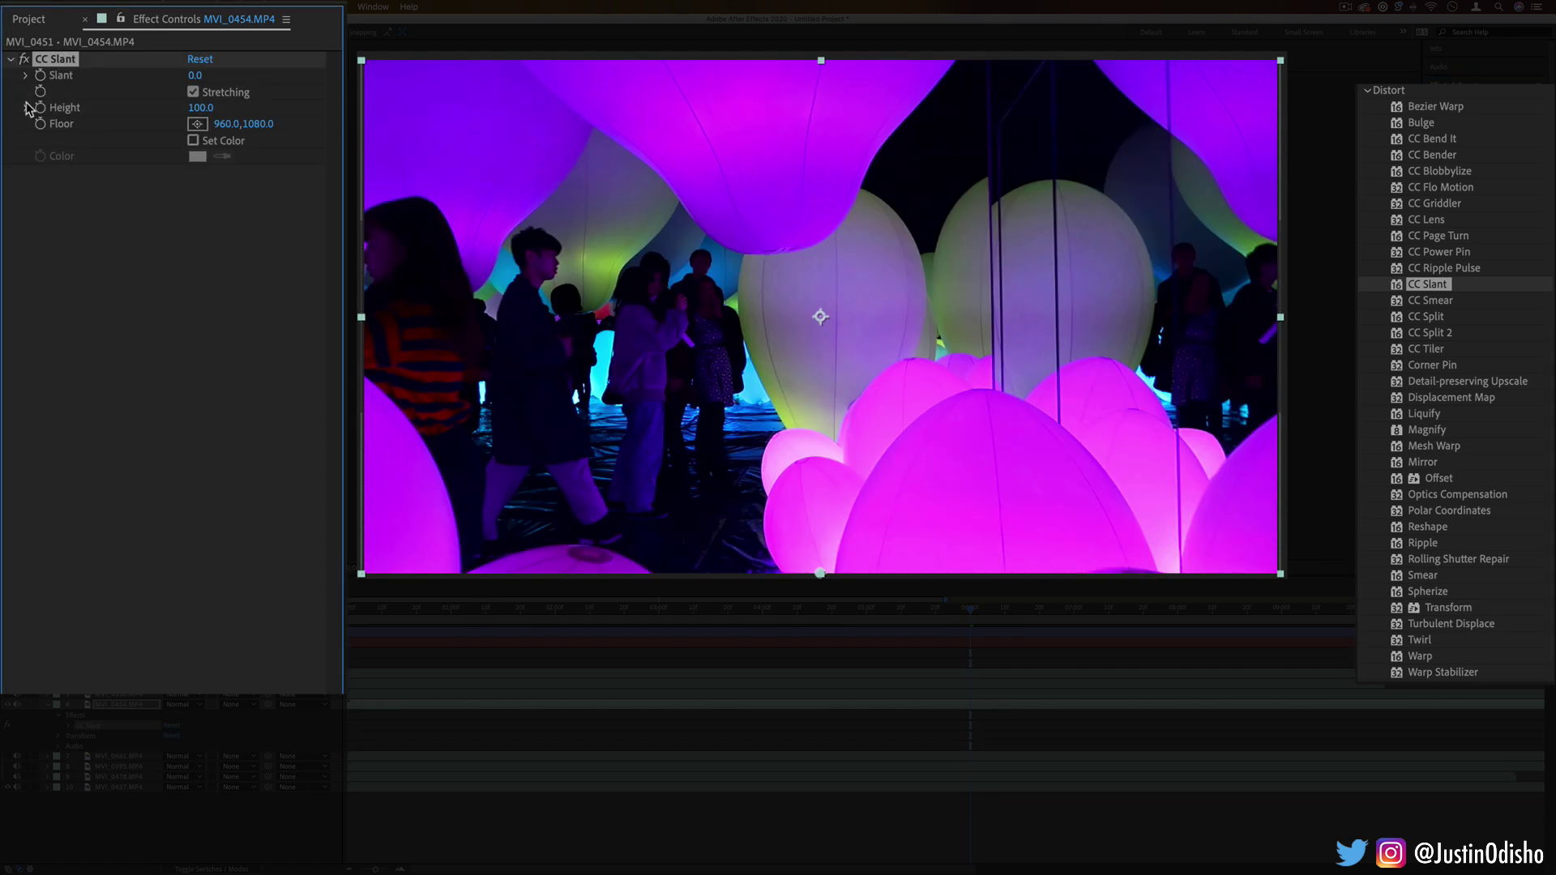
mouse_move(199, 77)
mouse_down()
mouse_move(121, 107)
mouse_move(247, 120)
mouse_move(243, 138)
mouse_move(336, 205)
mouse_move(243, 205)
mouse_move(316, 205)
mouse_move(193, 95)
mouse_move(81, 78)
mouse_move(195, 79)
mouse_up()
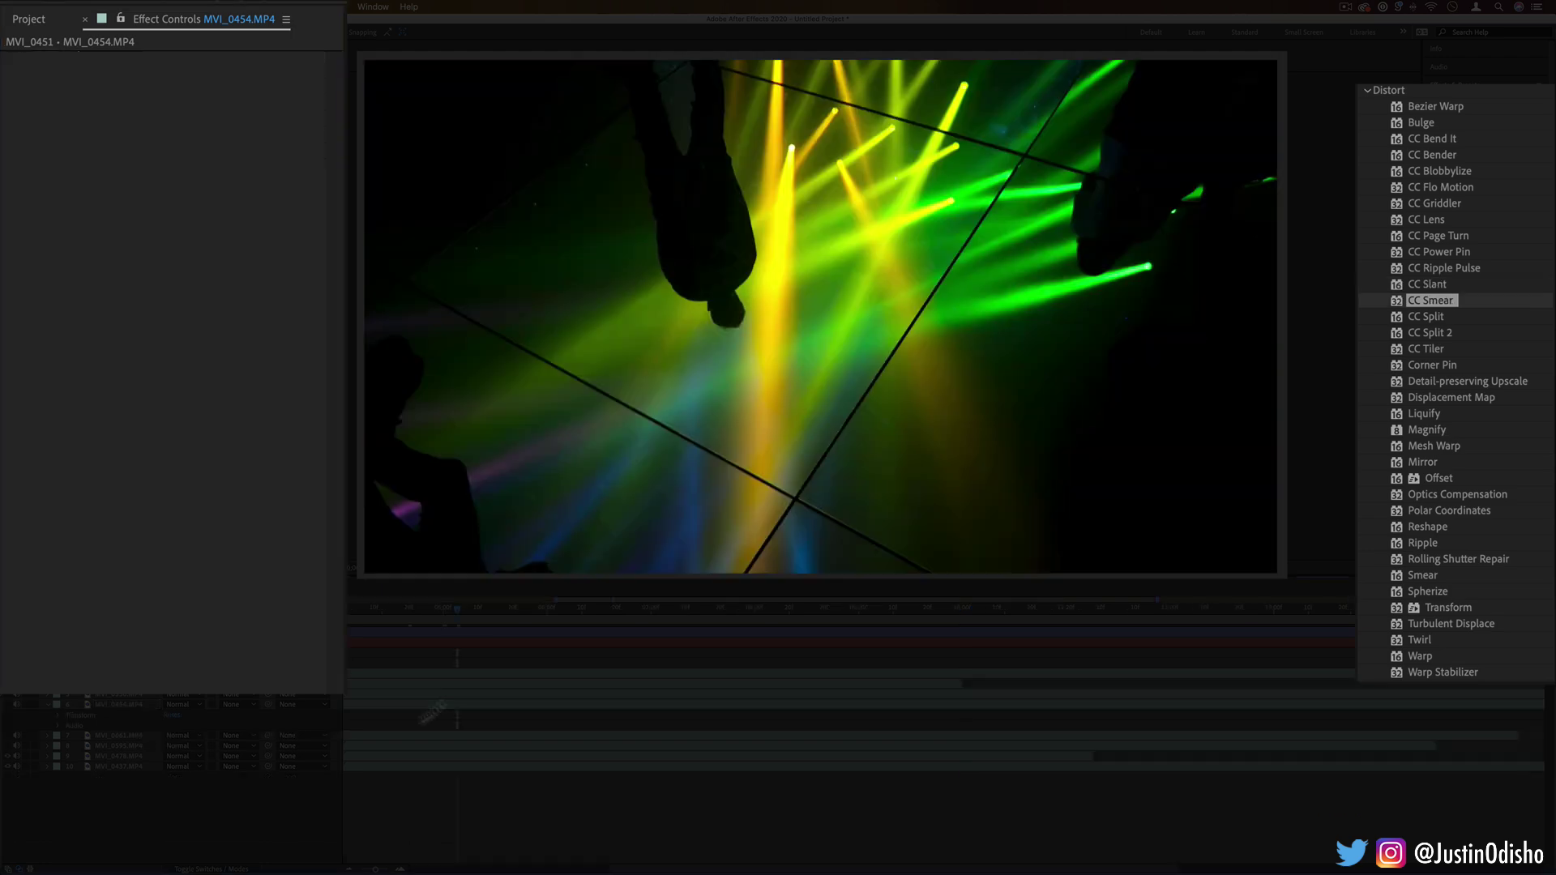
Apply CC Smear to MVI_0478.MP4 with its From point at 582.0, 482.0 and its To point at 784.0, 742.0.
mouse_move(1431, 301)
mouse_down()
mouse_move(819, 316)
mouse_move(709, 285)
mouse_up()
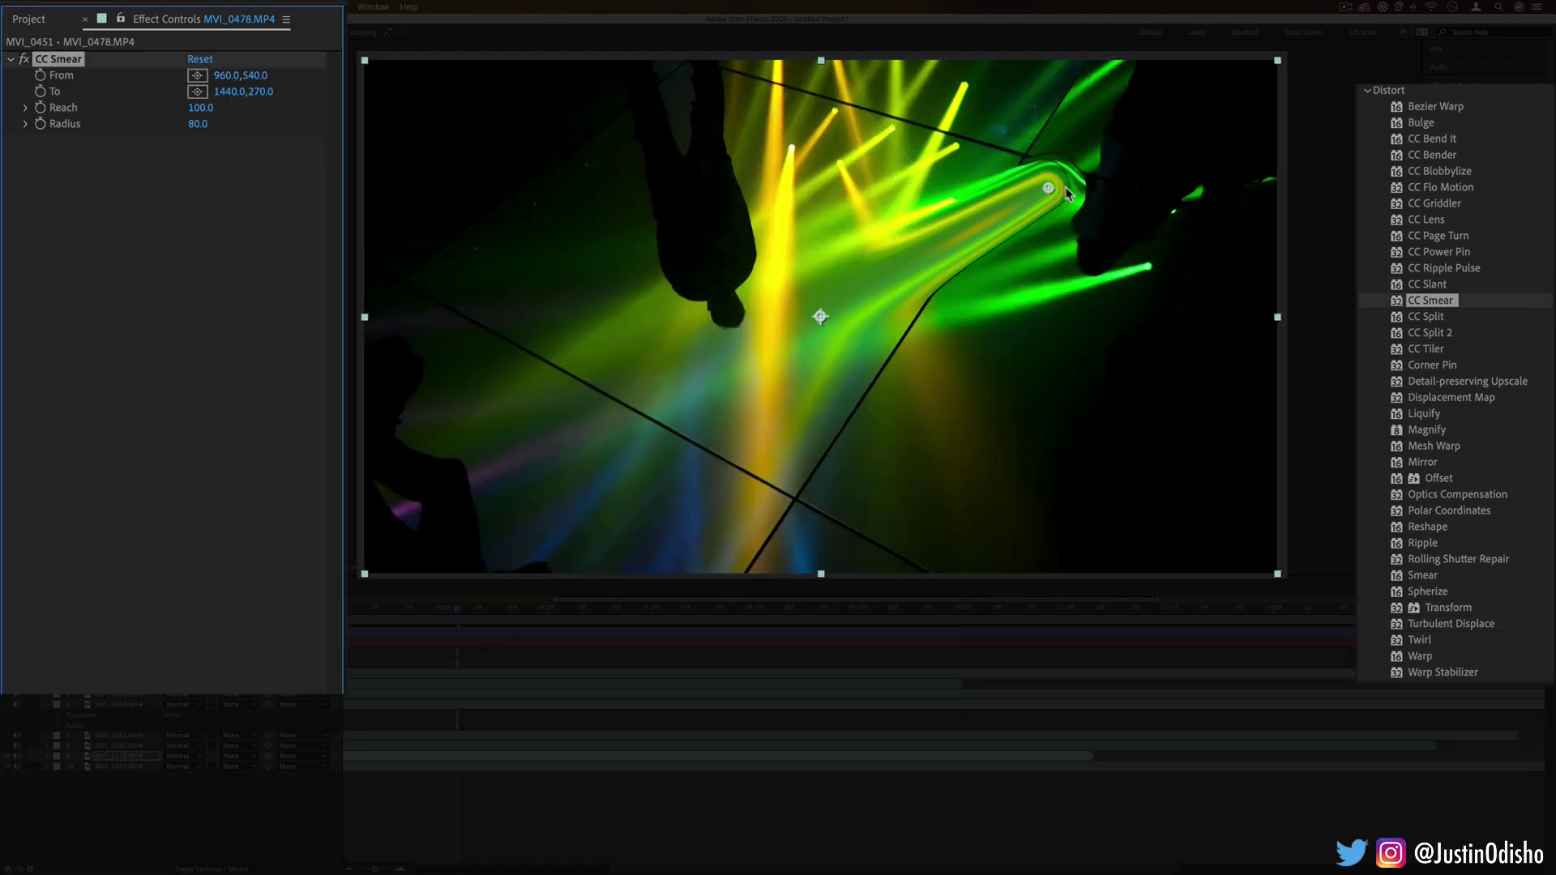
mouse_move(1048, 189)
mouse_down()
mouse_move(993, 237)
mouse_move(1038, 202)
mouse_move(994, 309)
mouse_move(691, 406)
mouse_move(652, 441)
mouse_up()
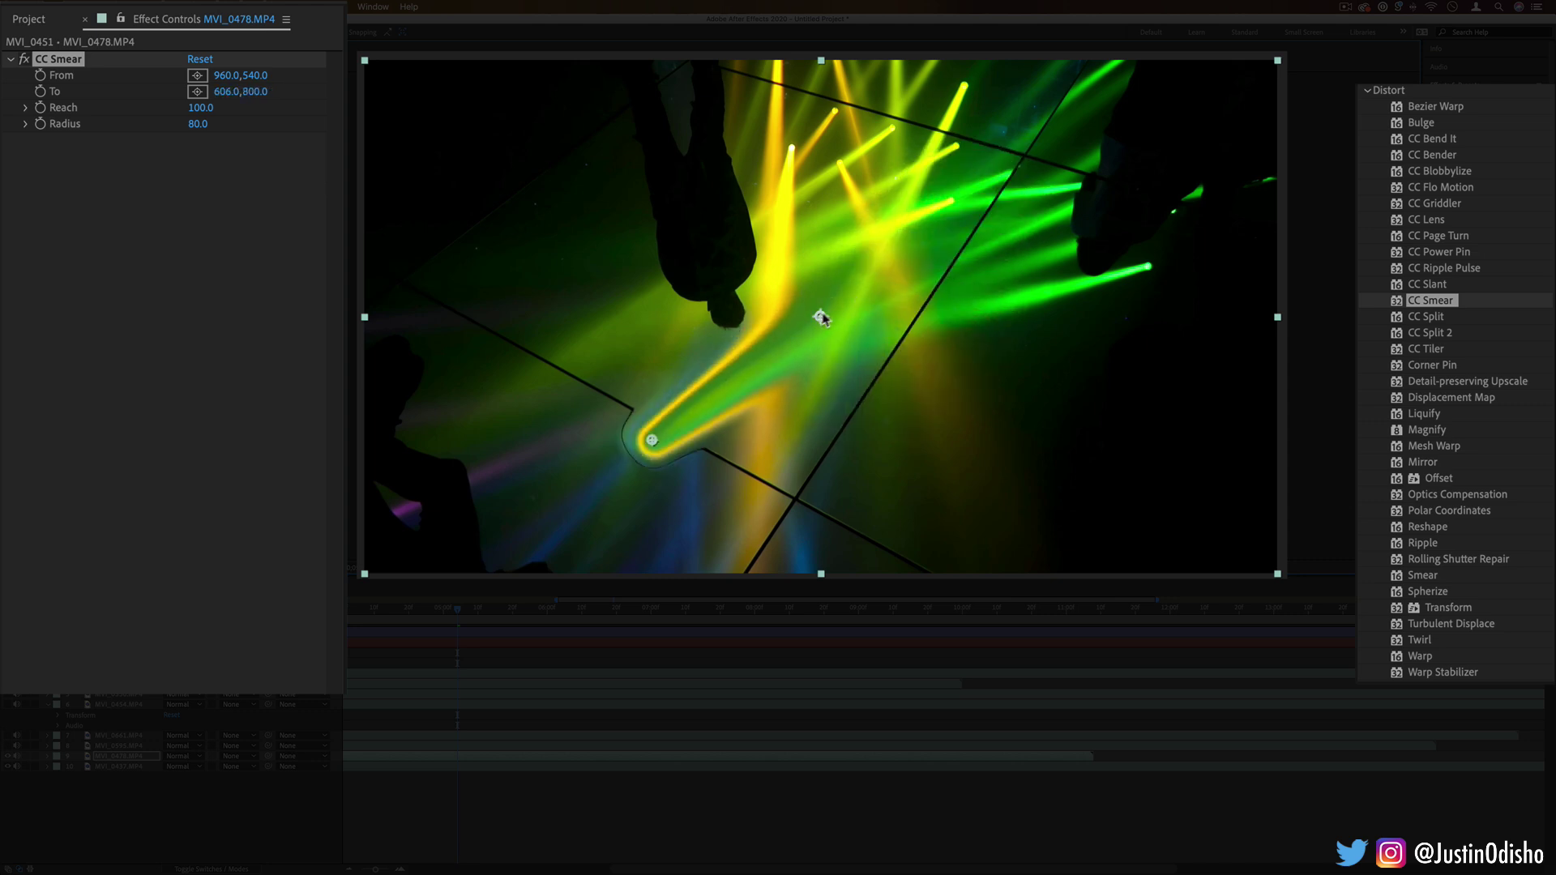
mouse_move(820, 316)
mouse_down()
mouse_move(881, 245)
mouse_move(1143, 219)
mouse_move(730, 243)
mouse_move(641, 289)
mouse_up()
mouse_move(651, 440)
mouse_down()
mouse_move(884, 348)
mouse_move(827, 393)
mouse_move(736, 412)
mouse_up()
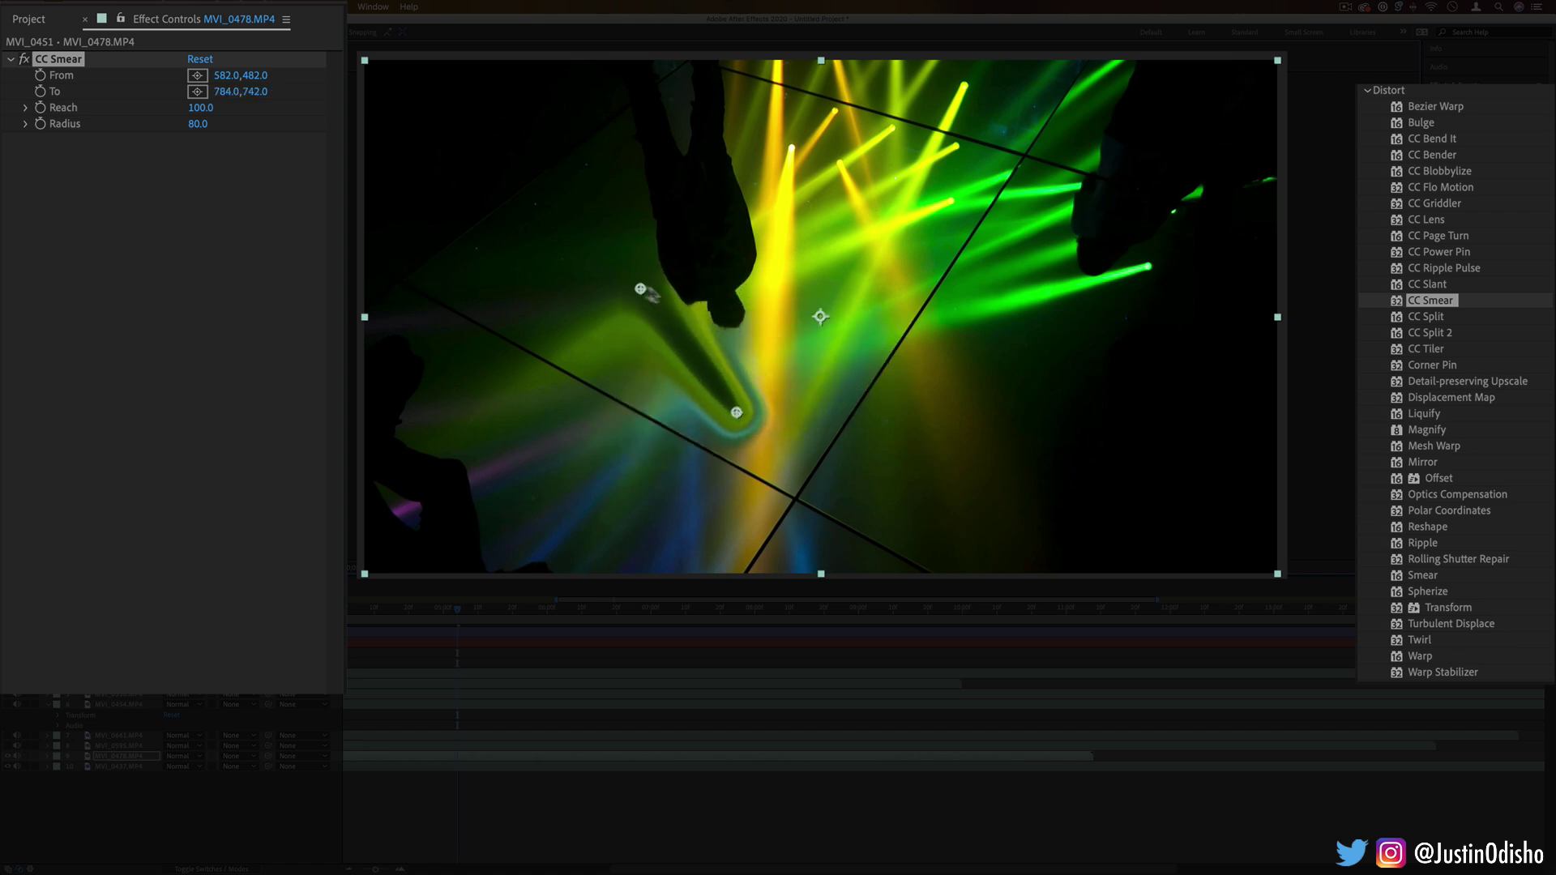
Smear the dark silhouette's head from 762.0, 530.0 down to 738.0, 976.0, and try a larger radius with the end point farther right.
drag(641, 289, 726, 312)
mouse_move(736, 411)
mouse_down()
mouse_move(785, 553)
mouse_move(859, 333)
mouse_move(1045, 203)
mouse_move(946, 102)
mouse_move(747, 146)
mouse_move(774, 429)
mouse_move(800, 512)
mouse_move(773, 538)
mouse_move(706, 529)
mouse_up()
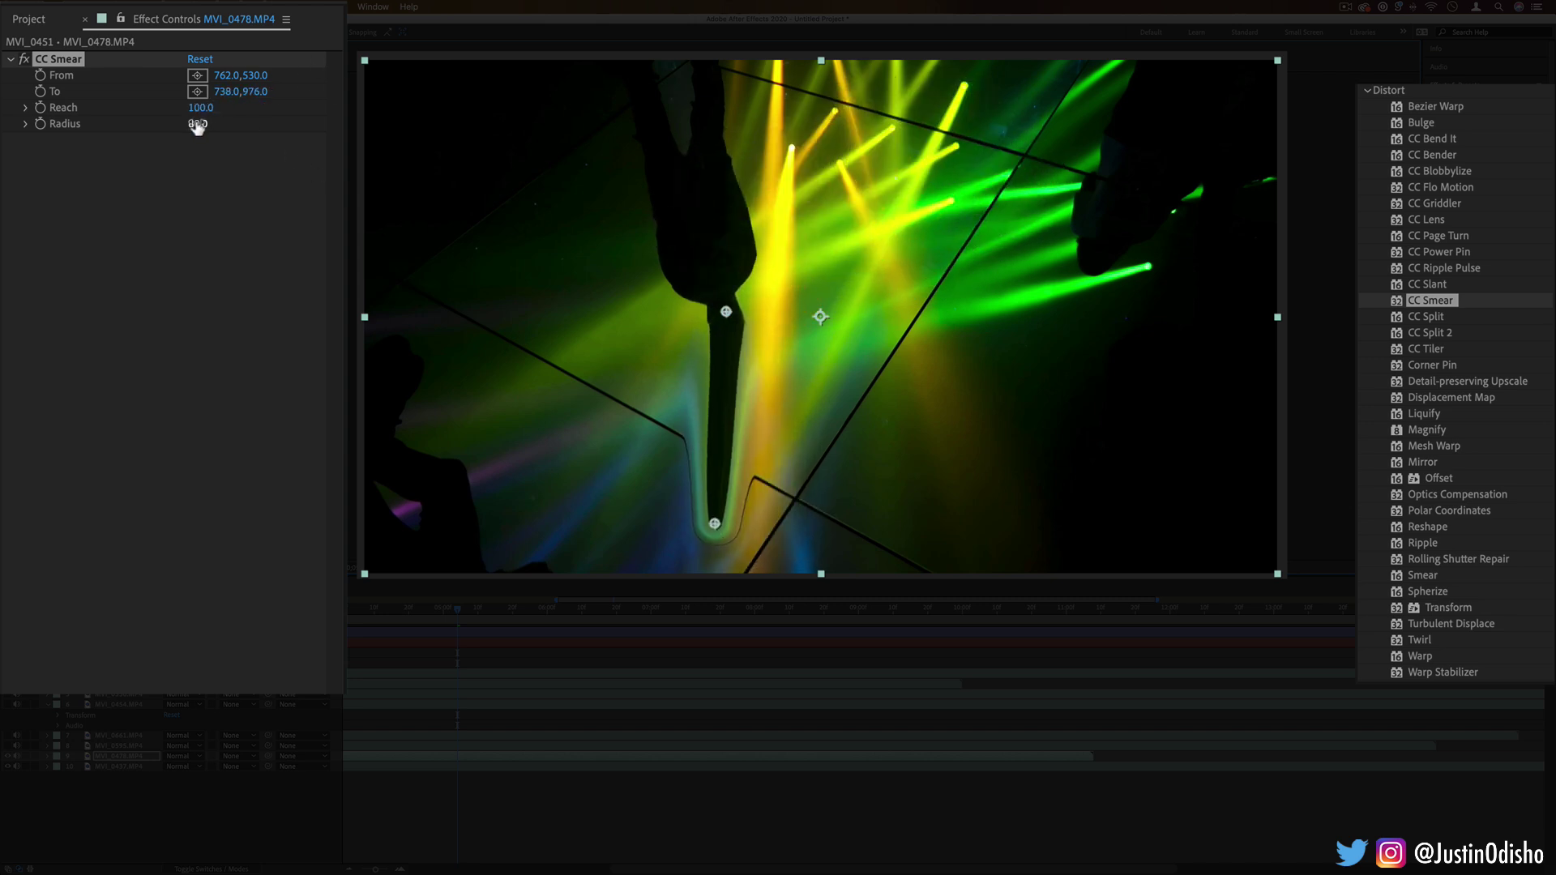
mouse_move(197, 125)
mouse_down()
mouse_move(318, 131)
mouse_move(232, 104)
mouse_move(129, 103)
mouse_move(336, 122)
mouse_move(243, 112)
mouse_up()
mouse_move(715, 524)
mouse_down()
mouse_move(952, 404)
mouse_move(970, 480)
mouse_up()
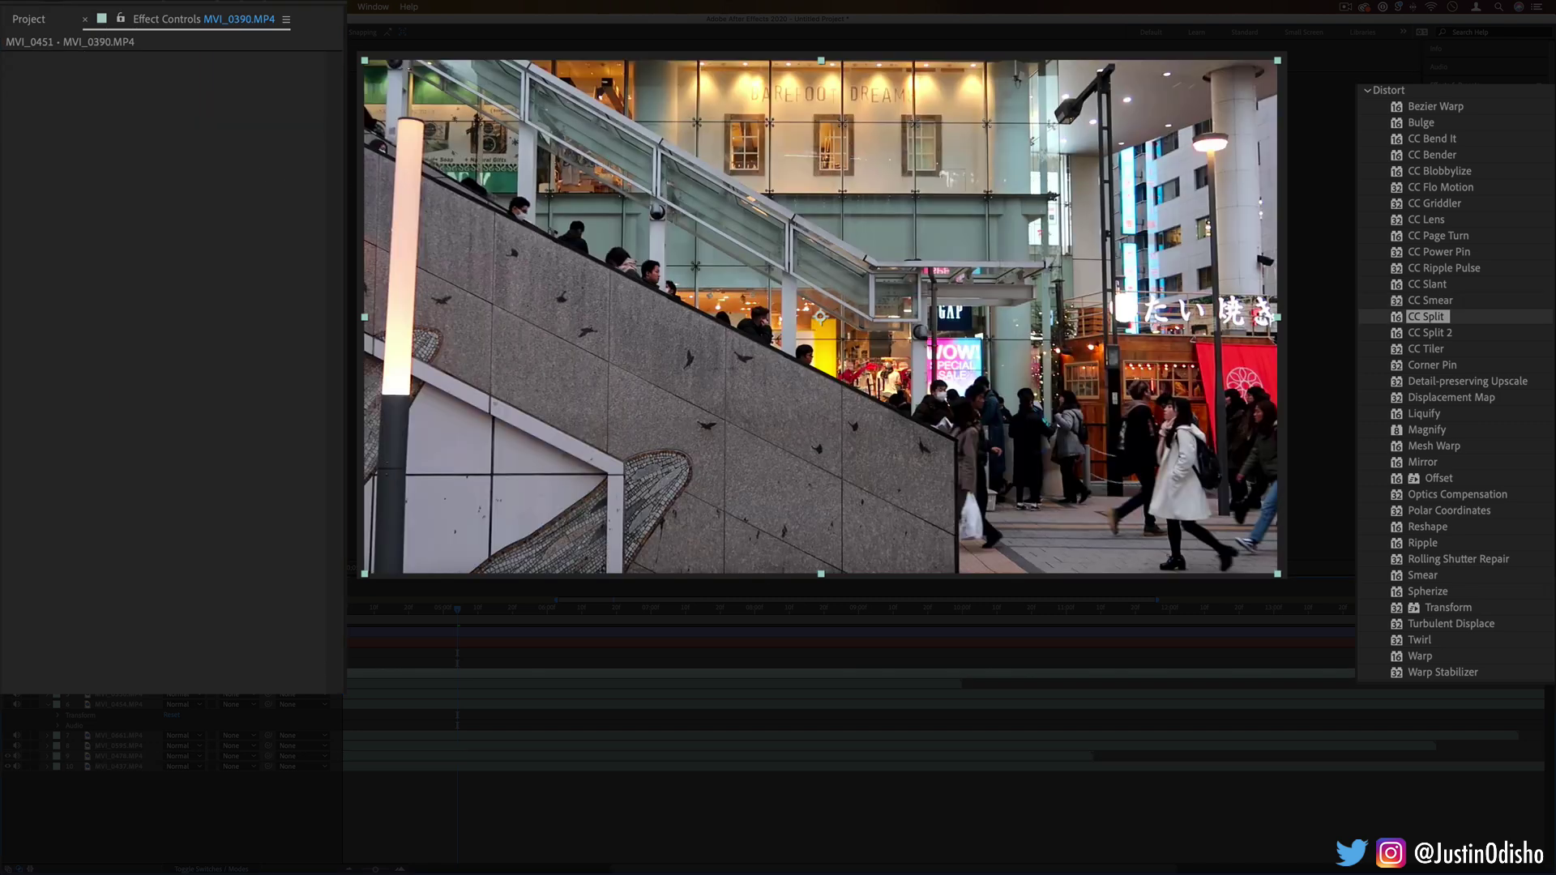
Apply CC Split to MVI_0390.MP4 with a split of 61.0, stretch its points to -2.0, 92.0 and 1842.0, 1182.0, and remove the effect.
drag(1428, 317, 981, 294)
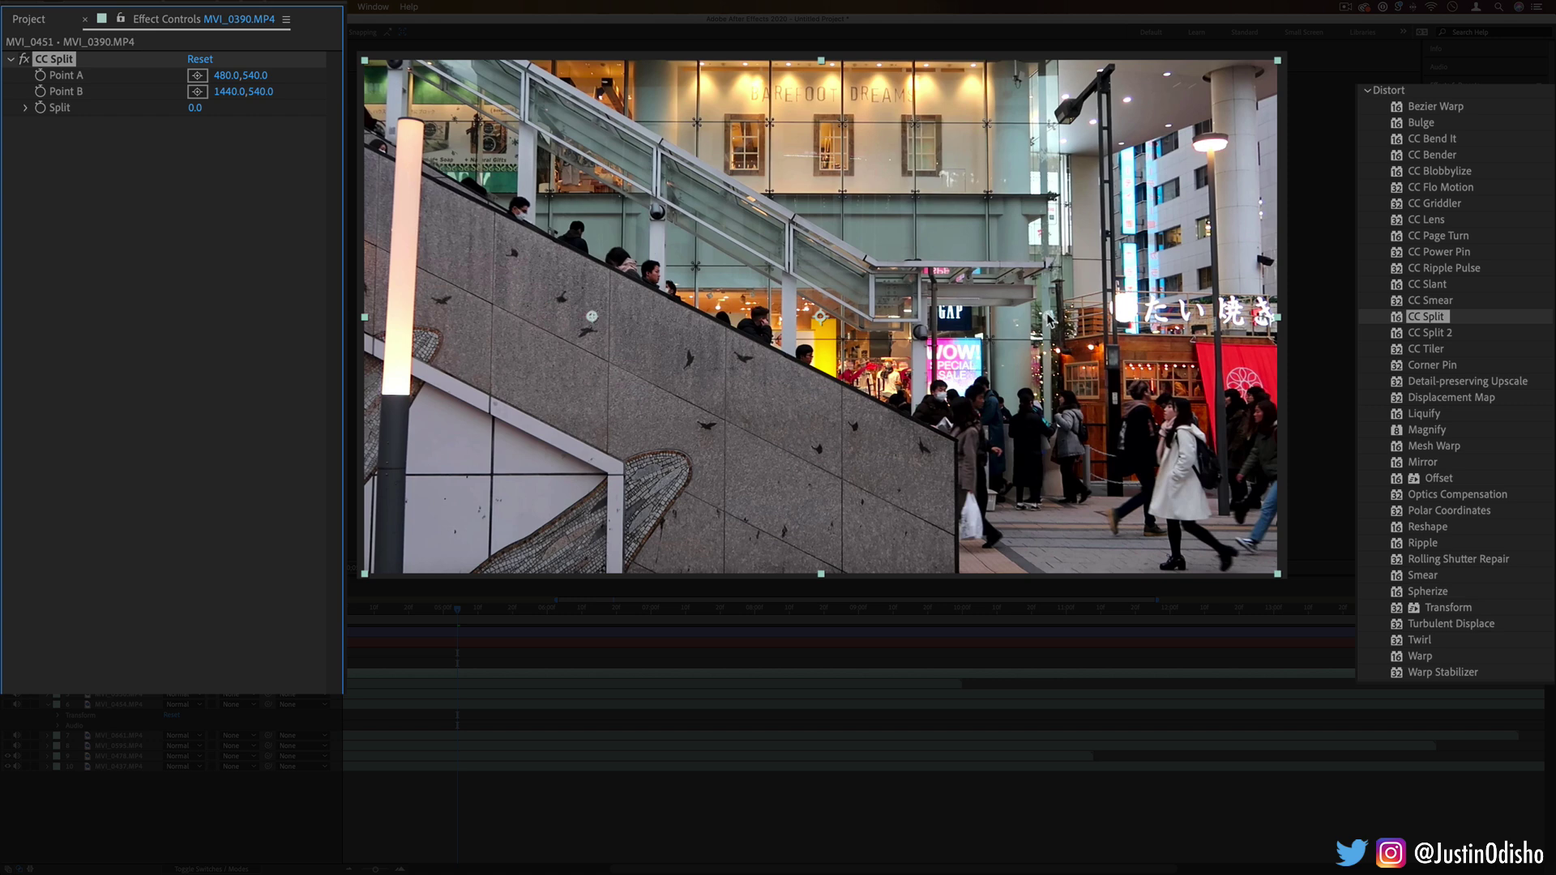
click(591, 318)
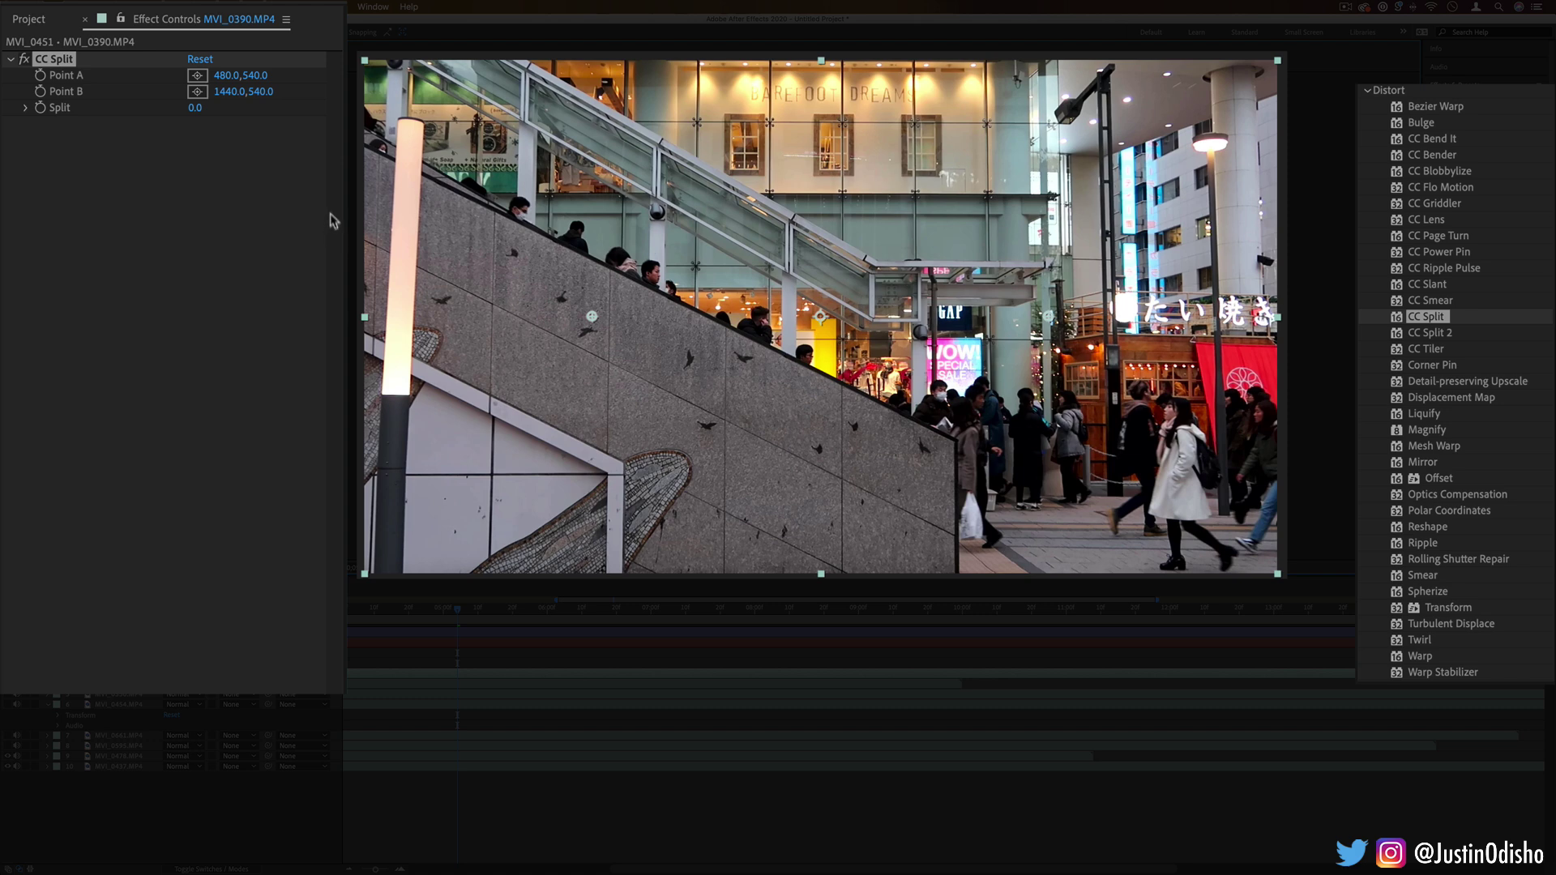
drag(199, 114, 249, 115)
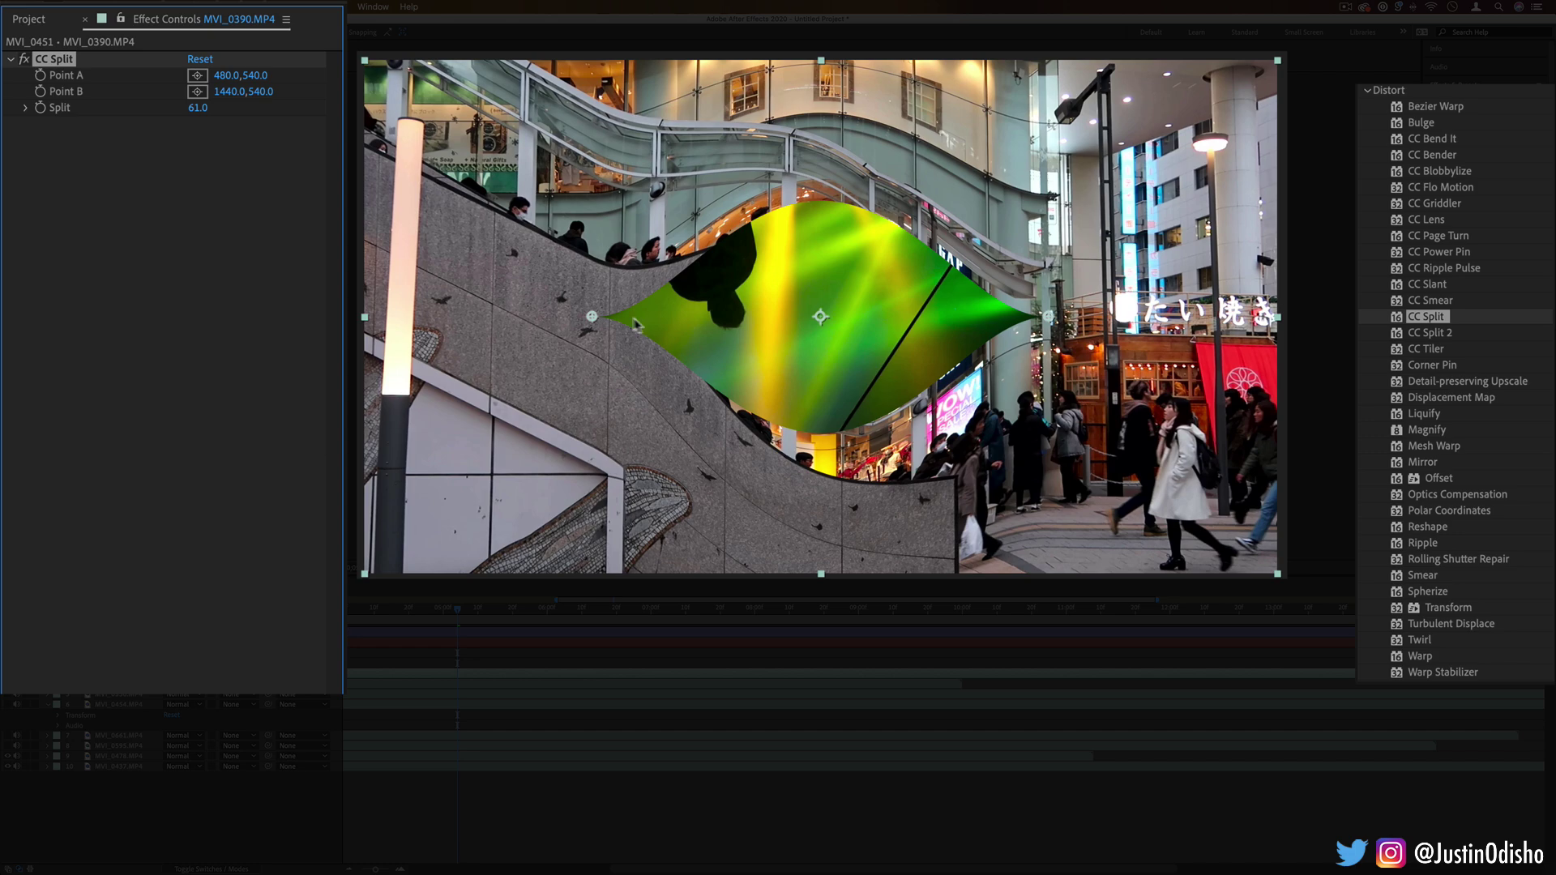
drag(592, 316, 905, 260)
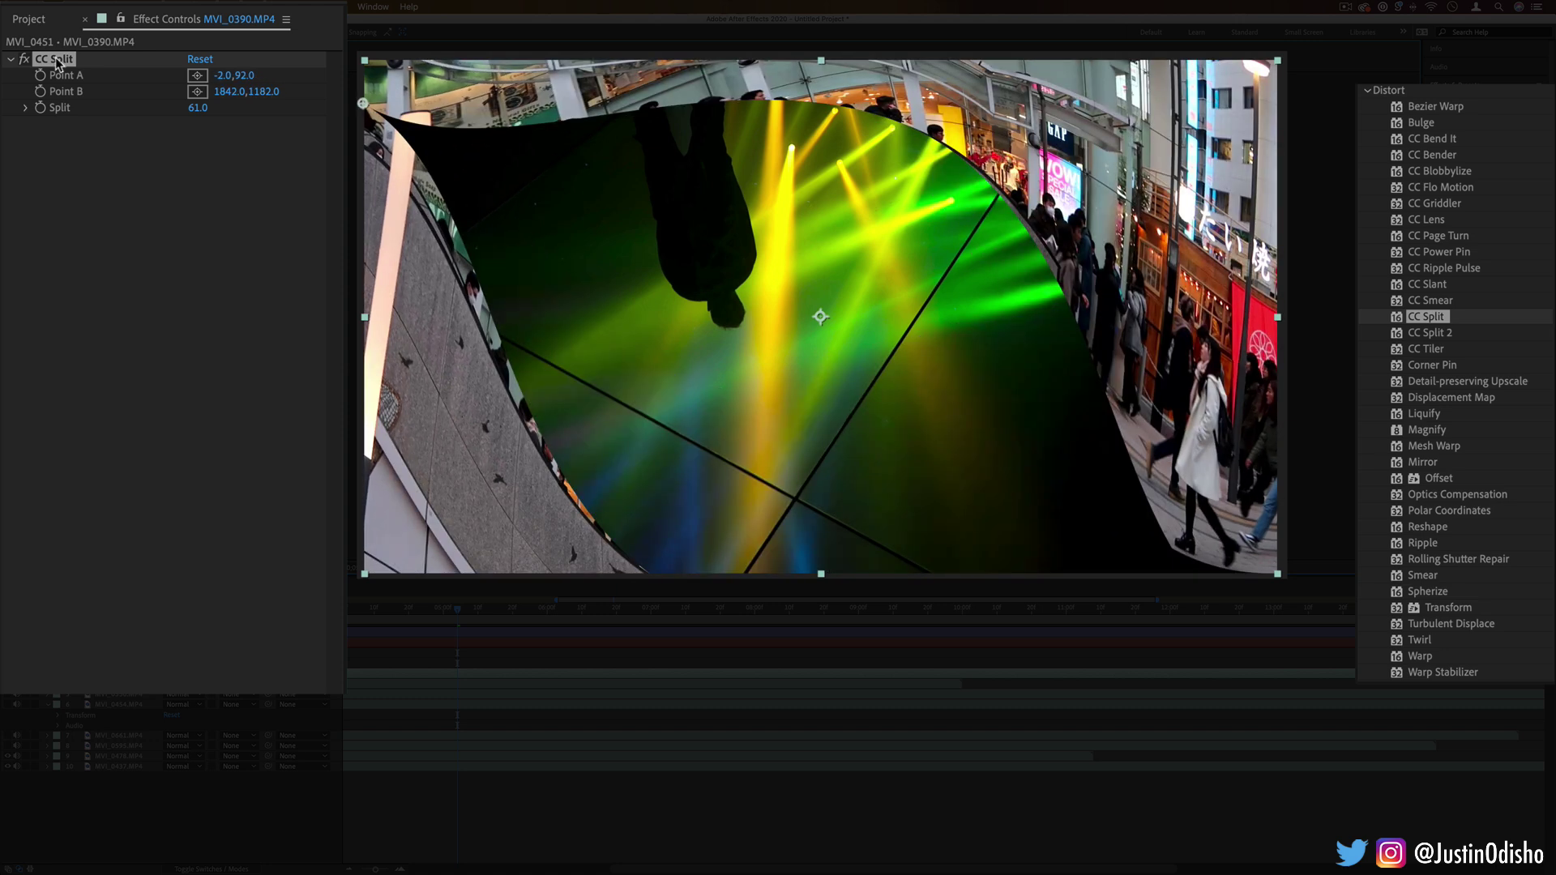
click(57, 63)
key(Delete)
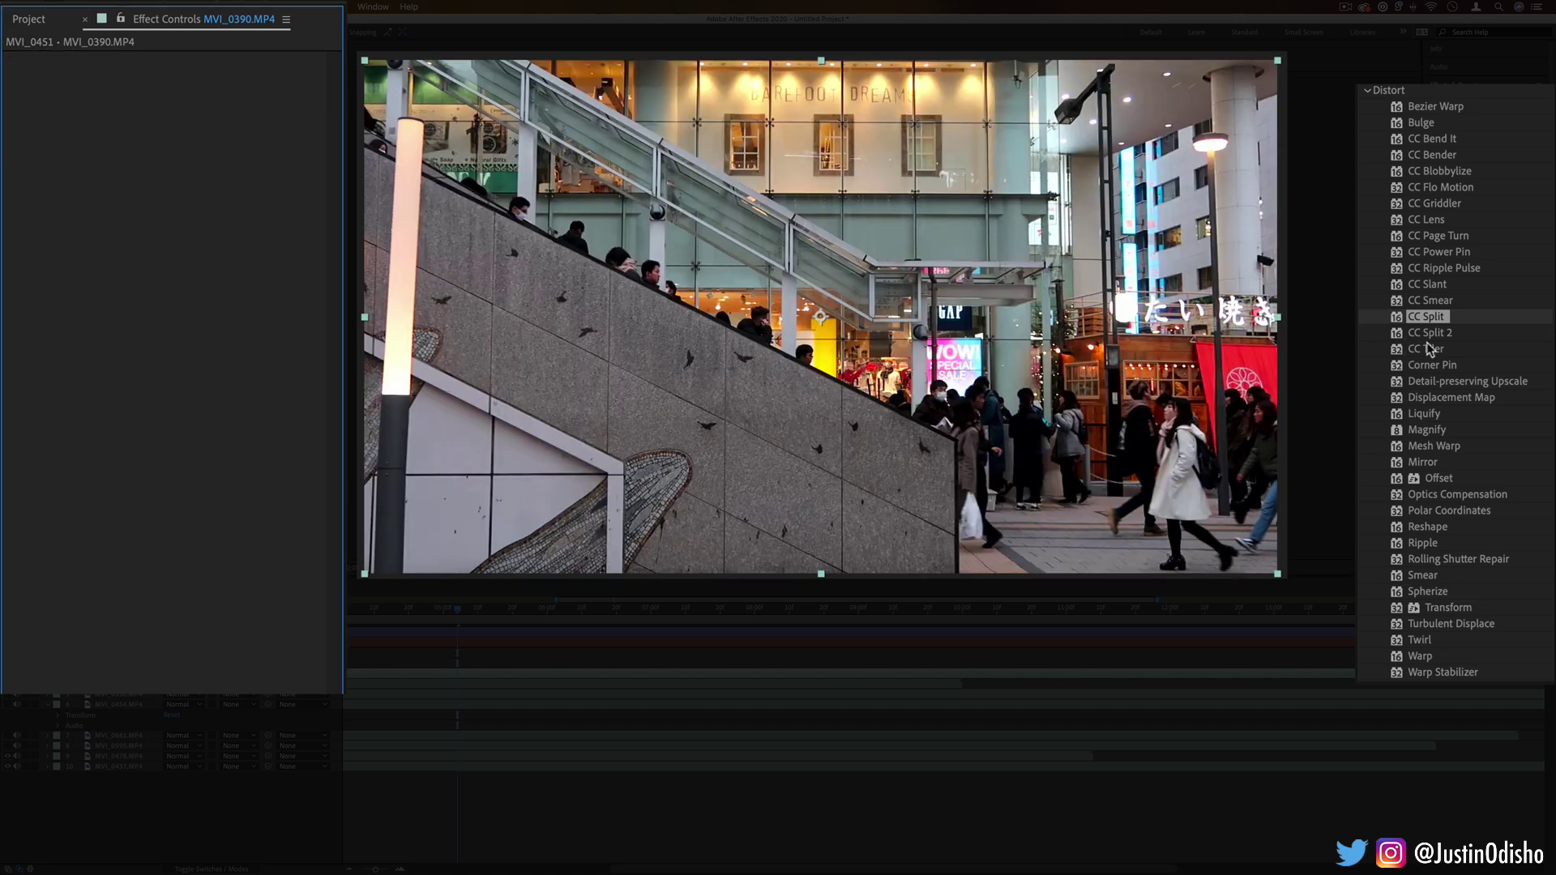
Apply CC Split 2 to MVI_0390.MP4 with Split 1 at 159.0 and Split 2 at 250.0, try moving Point A, and remove the effect.
drag(1428, 333, 956, 243)
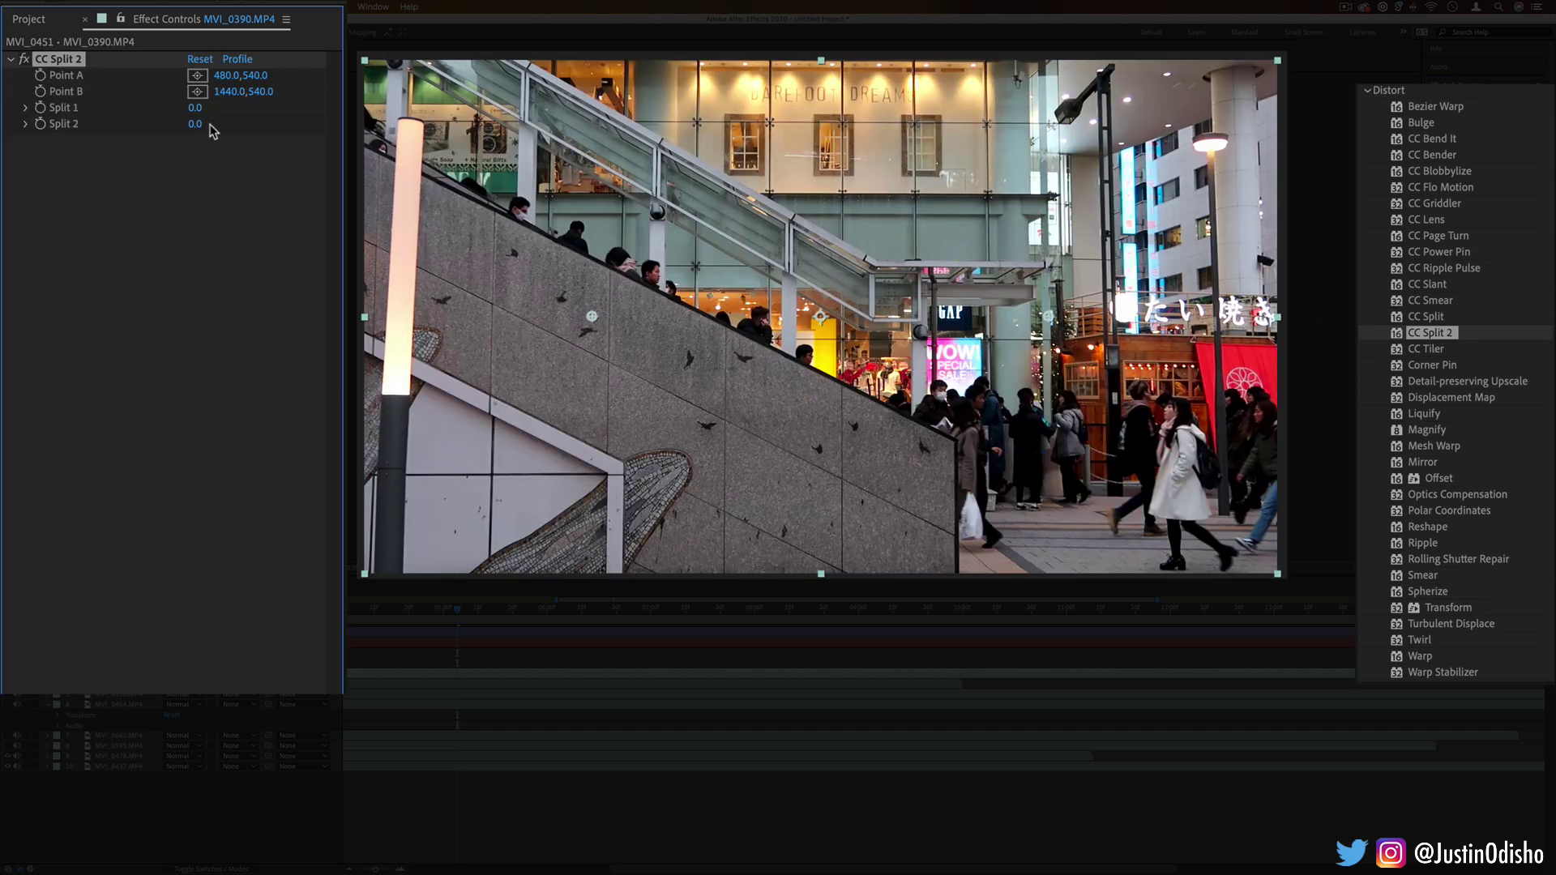
drag(244, 111, 309, 136)
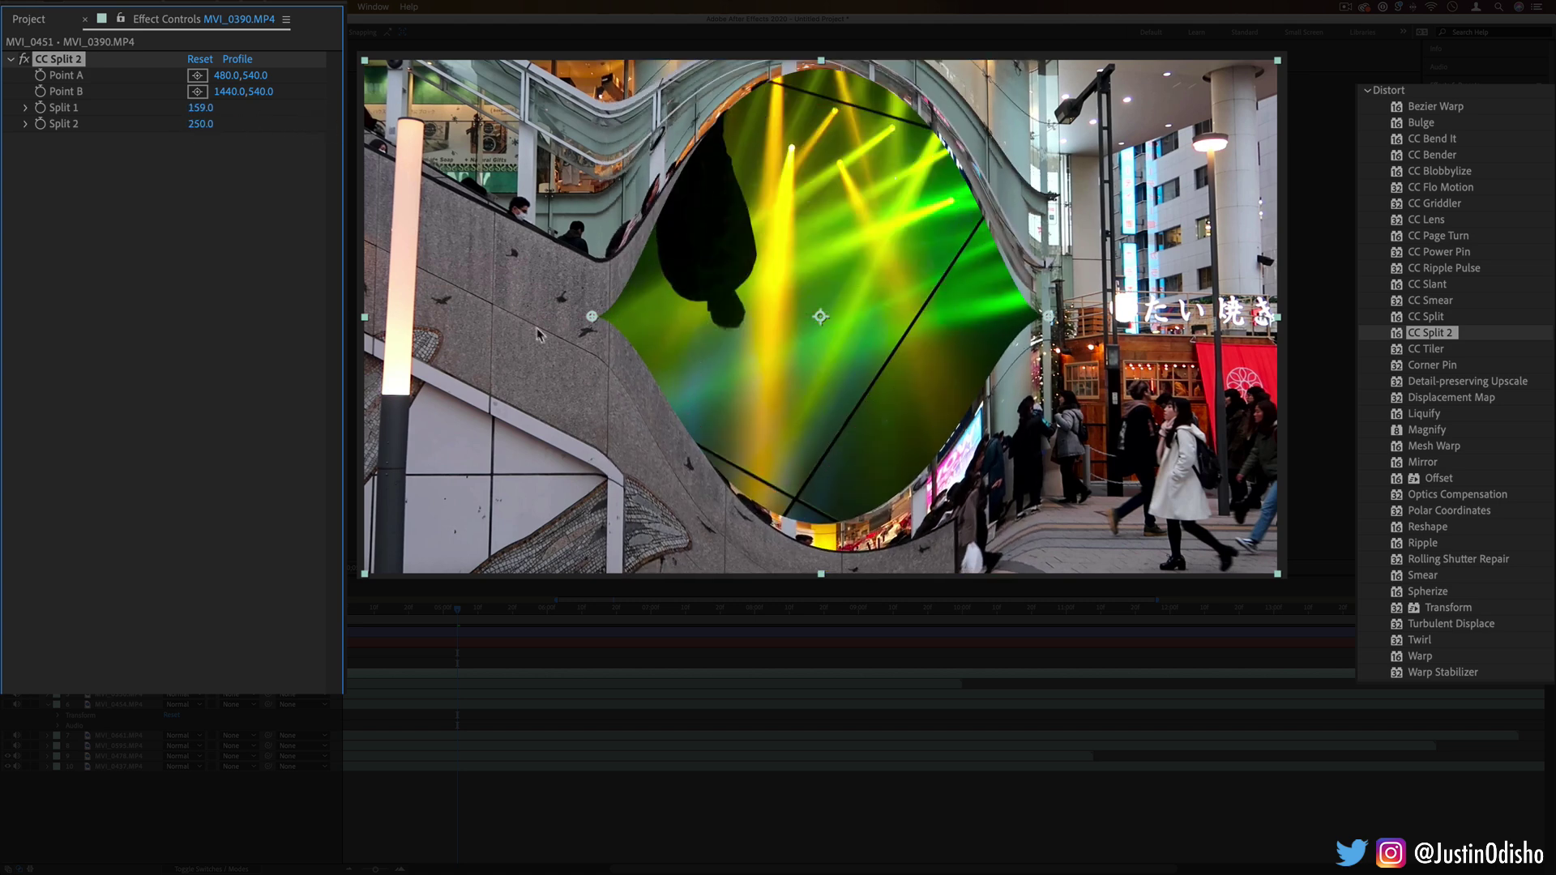
drag(592, 316, 1146, 316)
key(Delete)
Apply CC Tiler to MVI_0390.MP4 with a scale of 59.0% and the center at 460.0, 540.0, and remove the effect.
click(1456, 353)
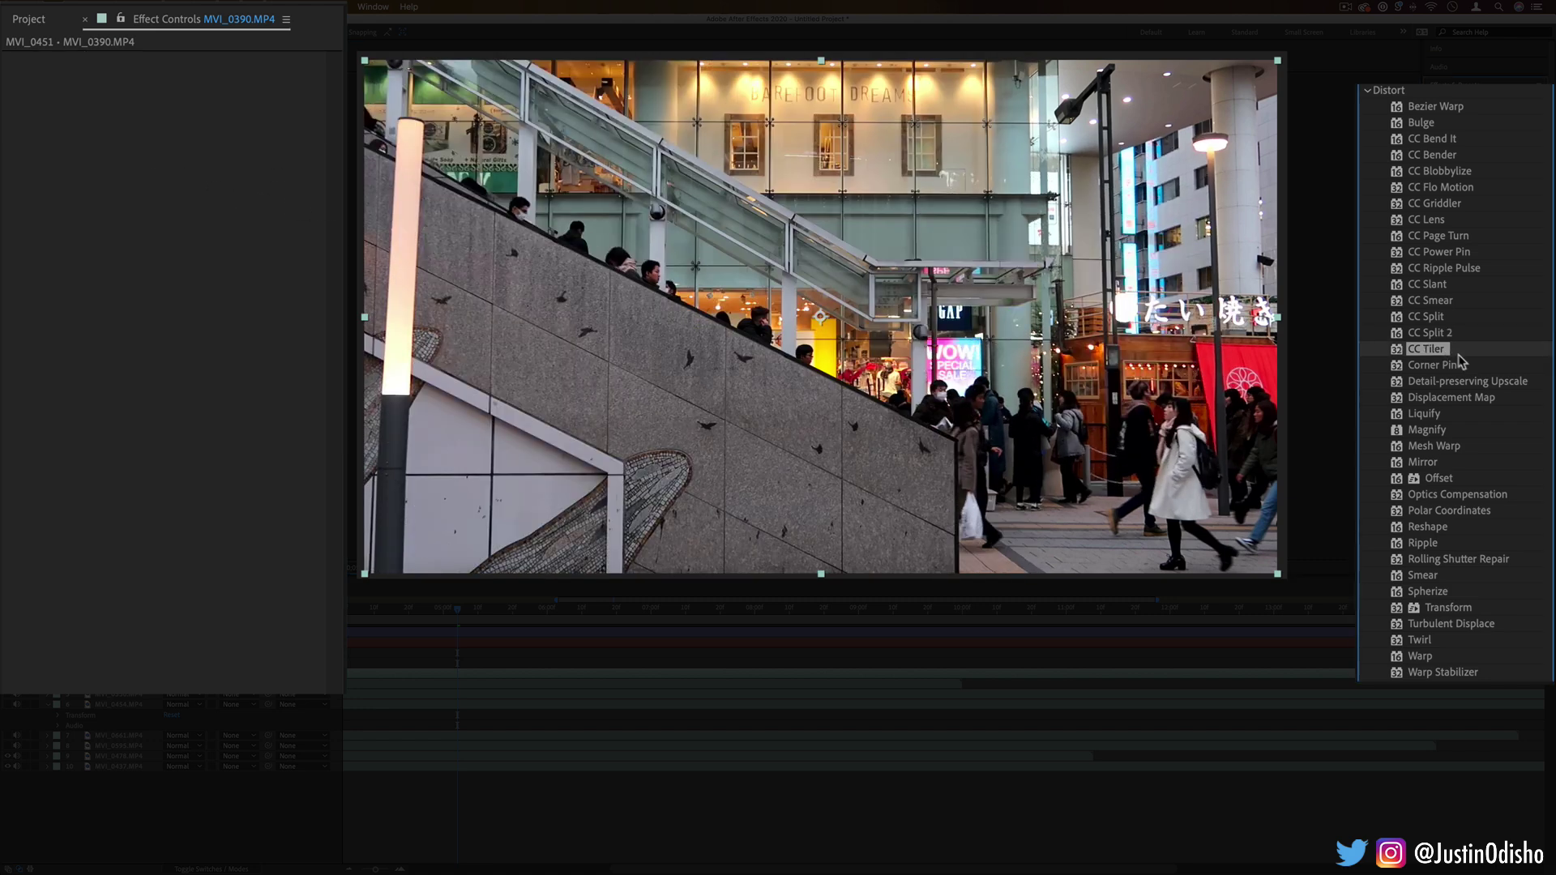
drag(1382, 368, 942, 327)
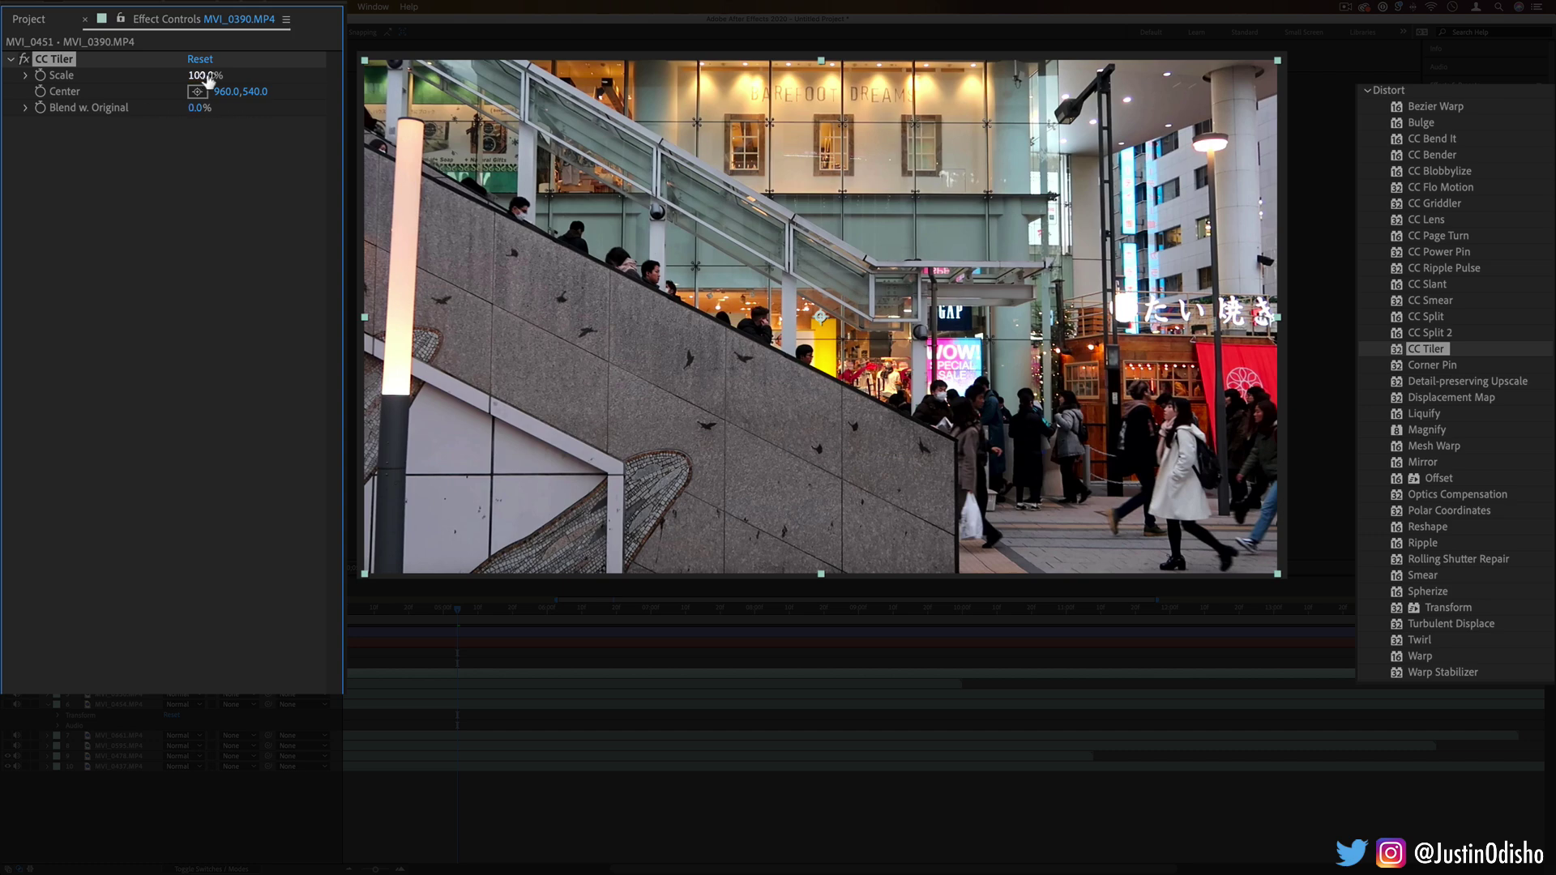
drag(202, 76, 197, 166)
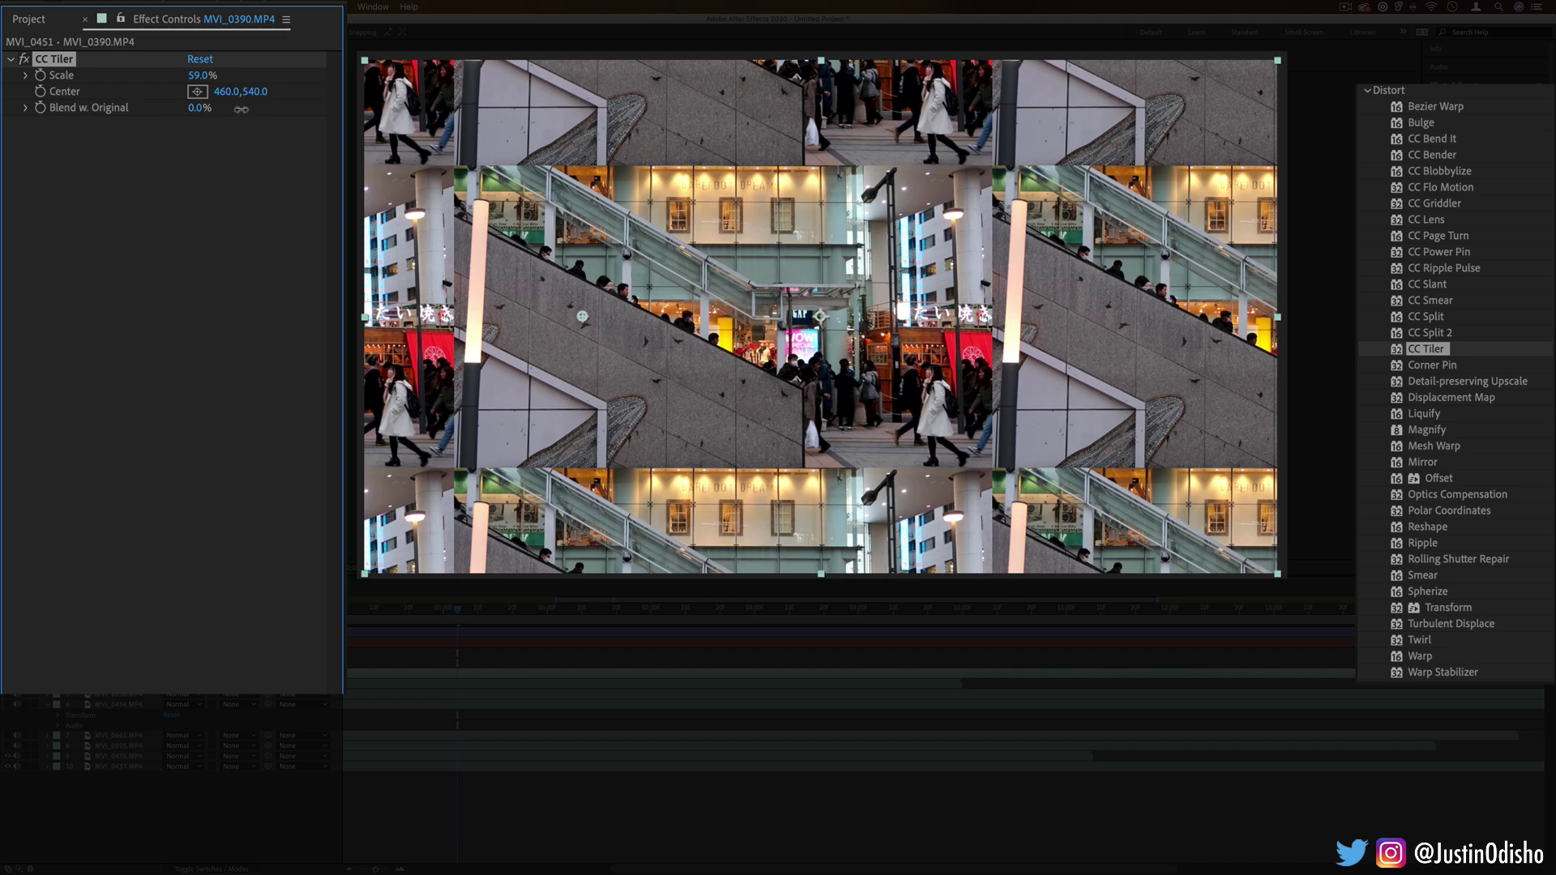
key(Delete)
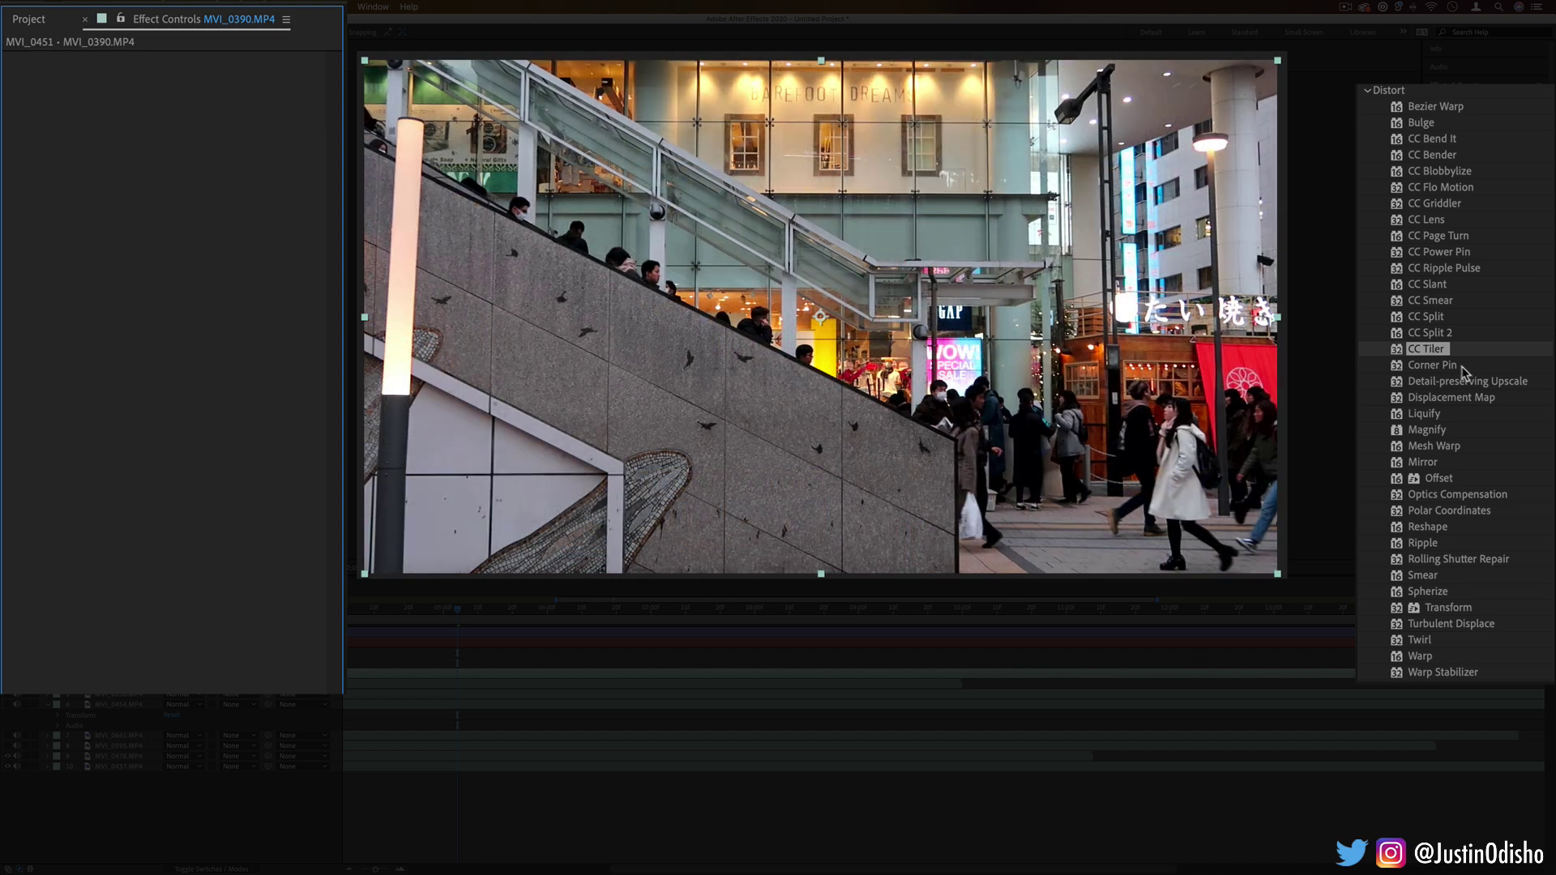
Corner Pin MVI_0390.MP4 onto the quadrilateral formed by the dark lines in the light-beam footage, and remove the effect.
drag(1452, 369, 857, 306)
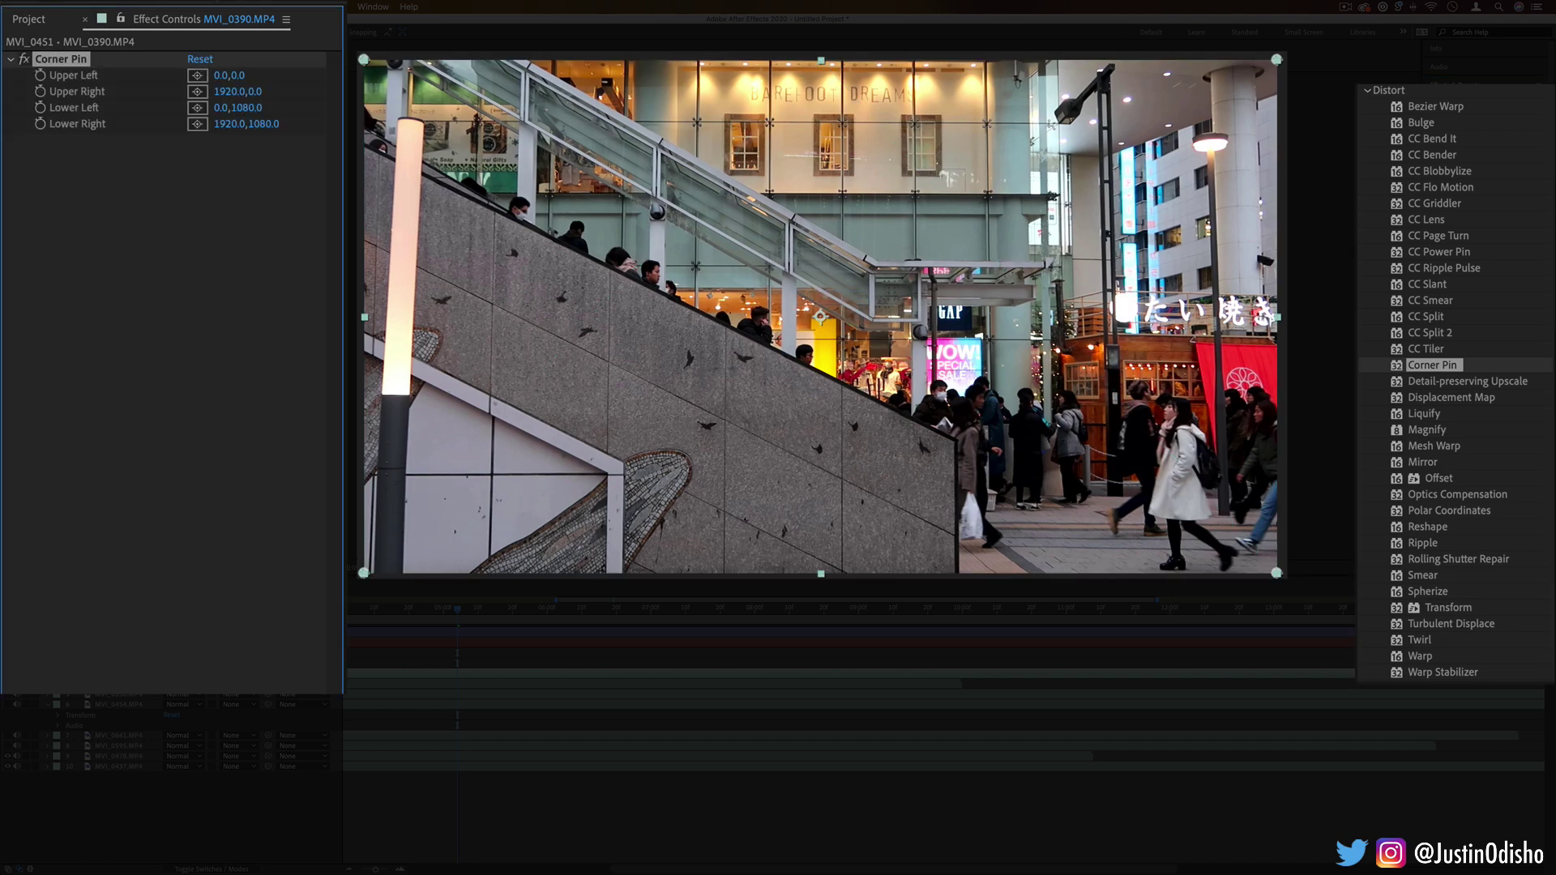
drag(364, 60, 673, 220)
drag(1277, 573, 912, 432)
drag(1276, 59, 890, 141)
drag(364, 572, 414, 279)
drag(914, 431, 793, 493)
drag(890, 141, 1025, 155)
drag(673, 219, 692, 96)
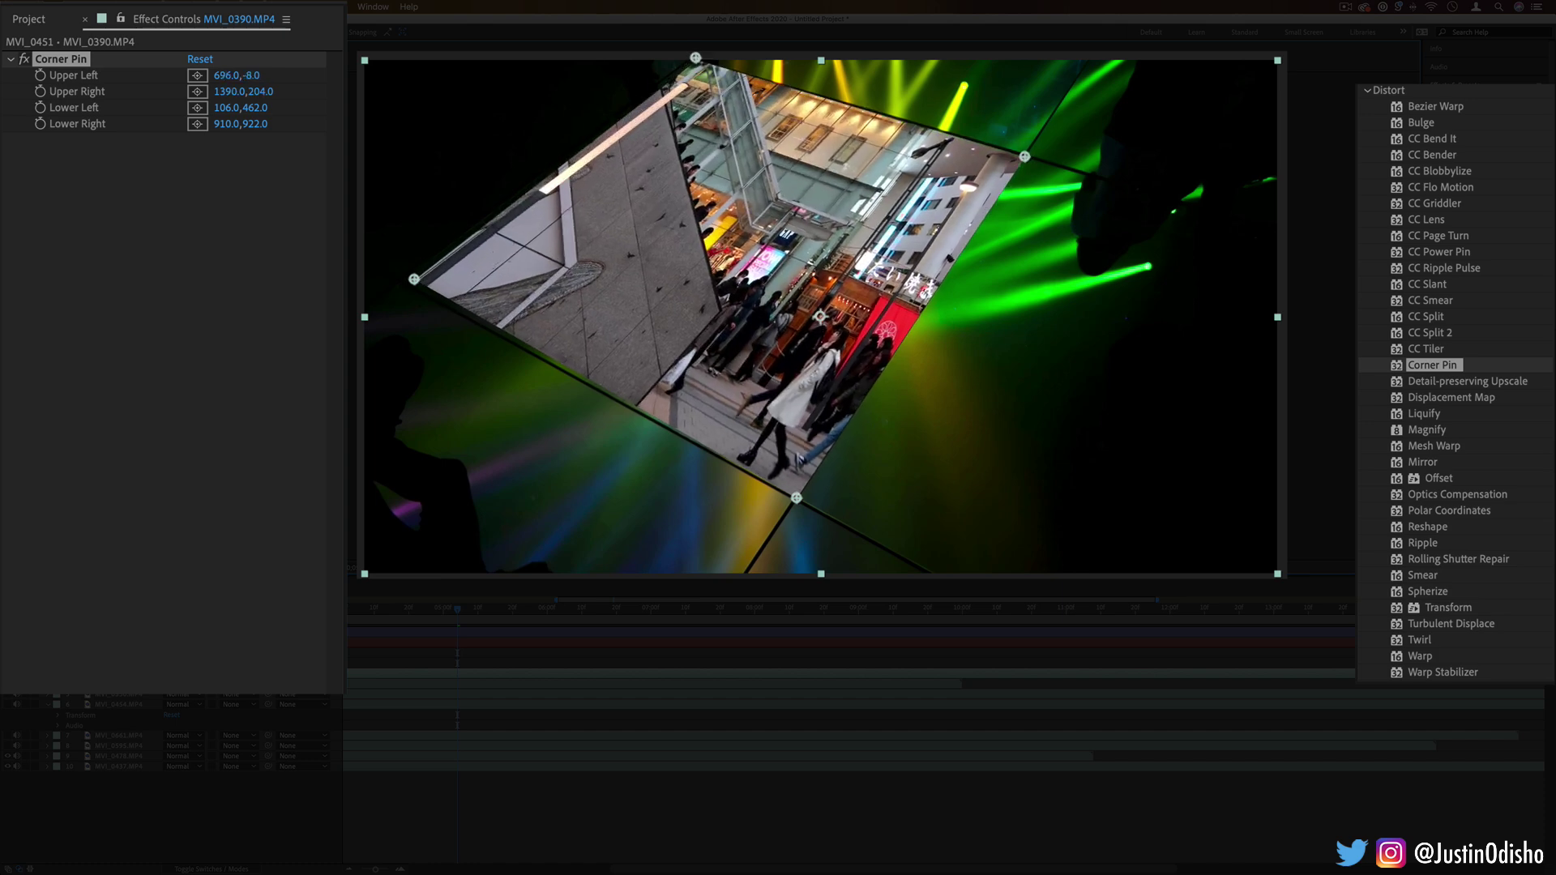
key(Delete)
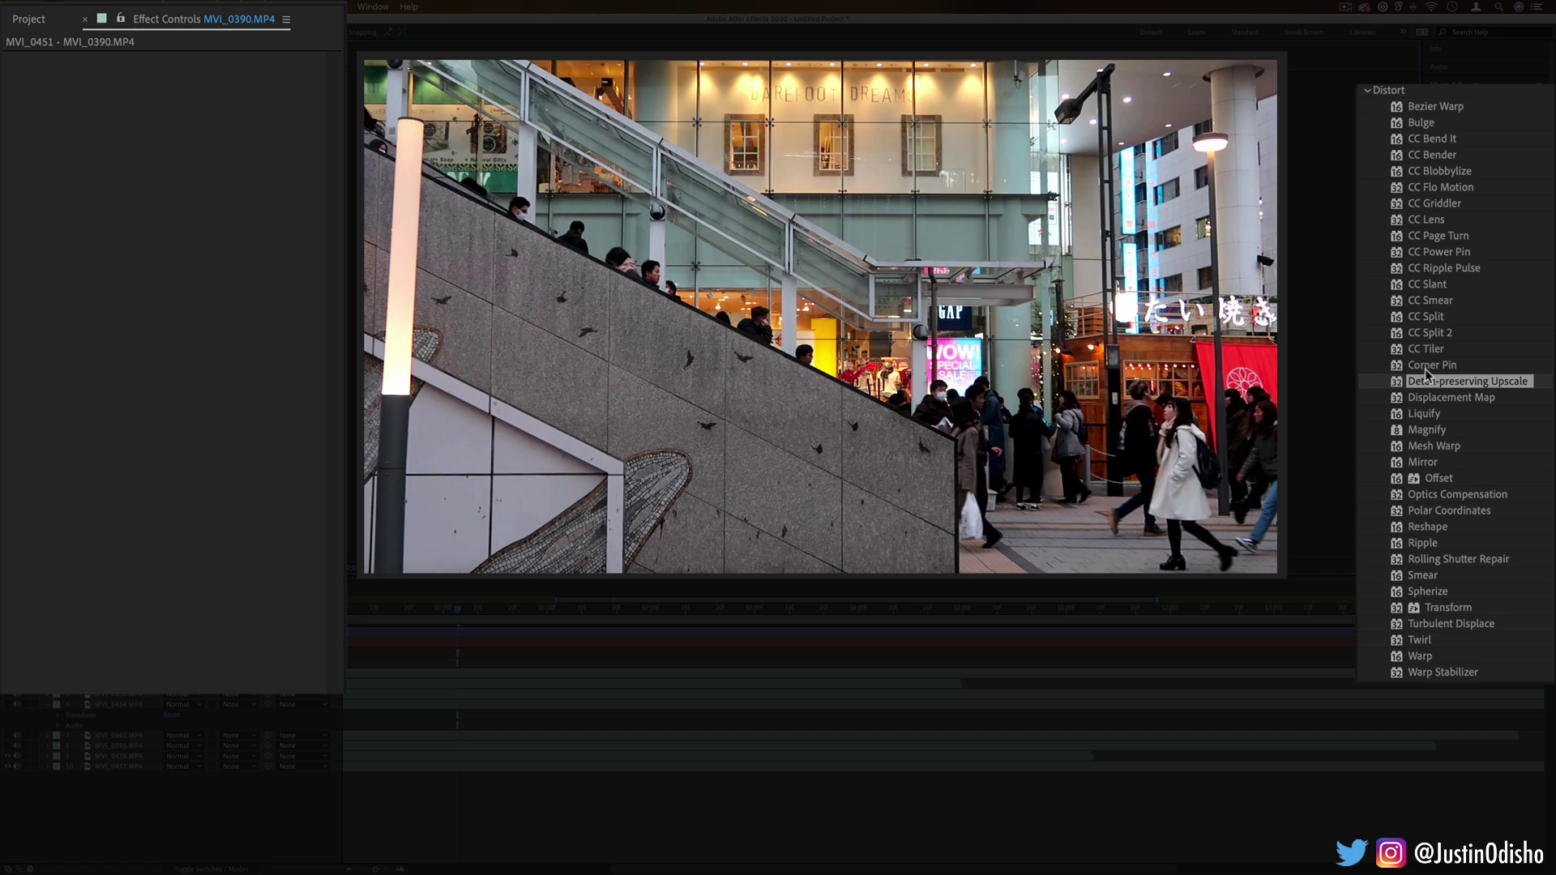
Apply Detail-preserving Upscale to MVI_0390.MP4 at a 212% scale, compare it switched on and off, and remove the effect.
double_click(1428, 381)
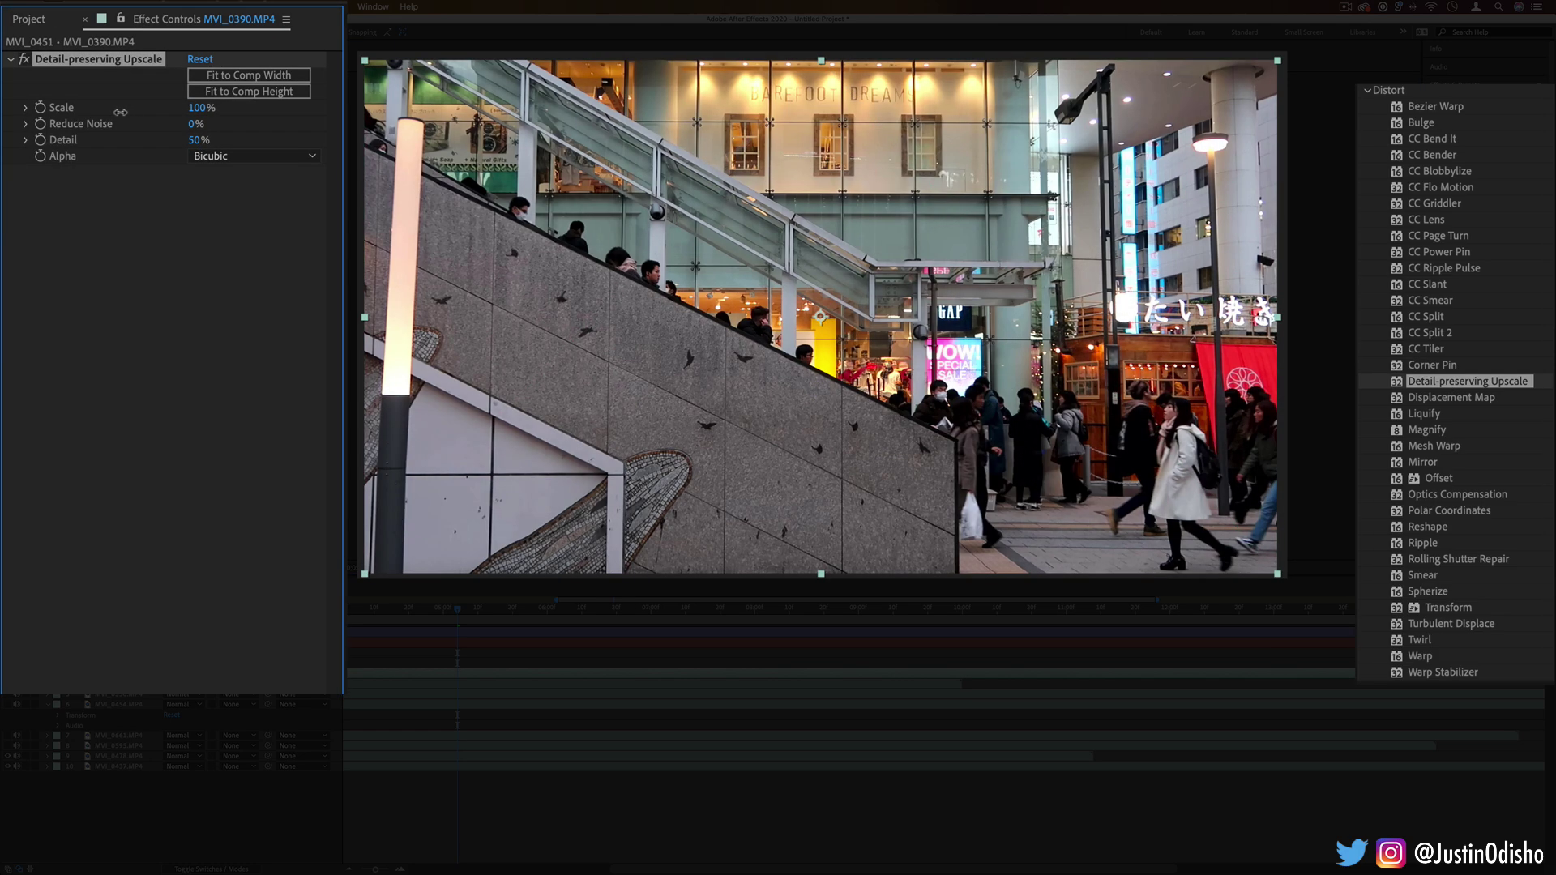
drag(120, 111, 243, 108)
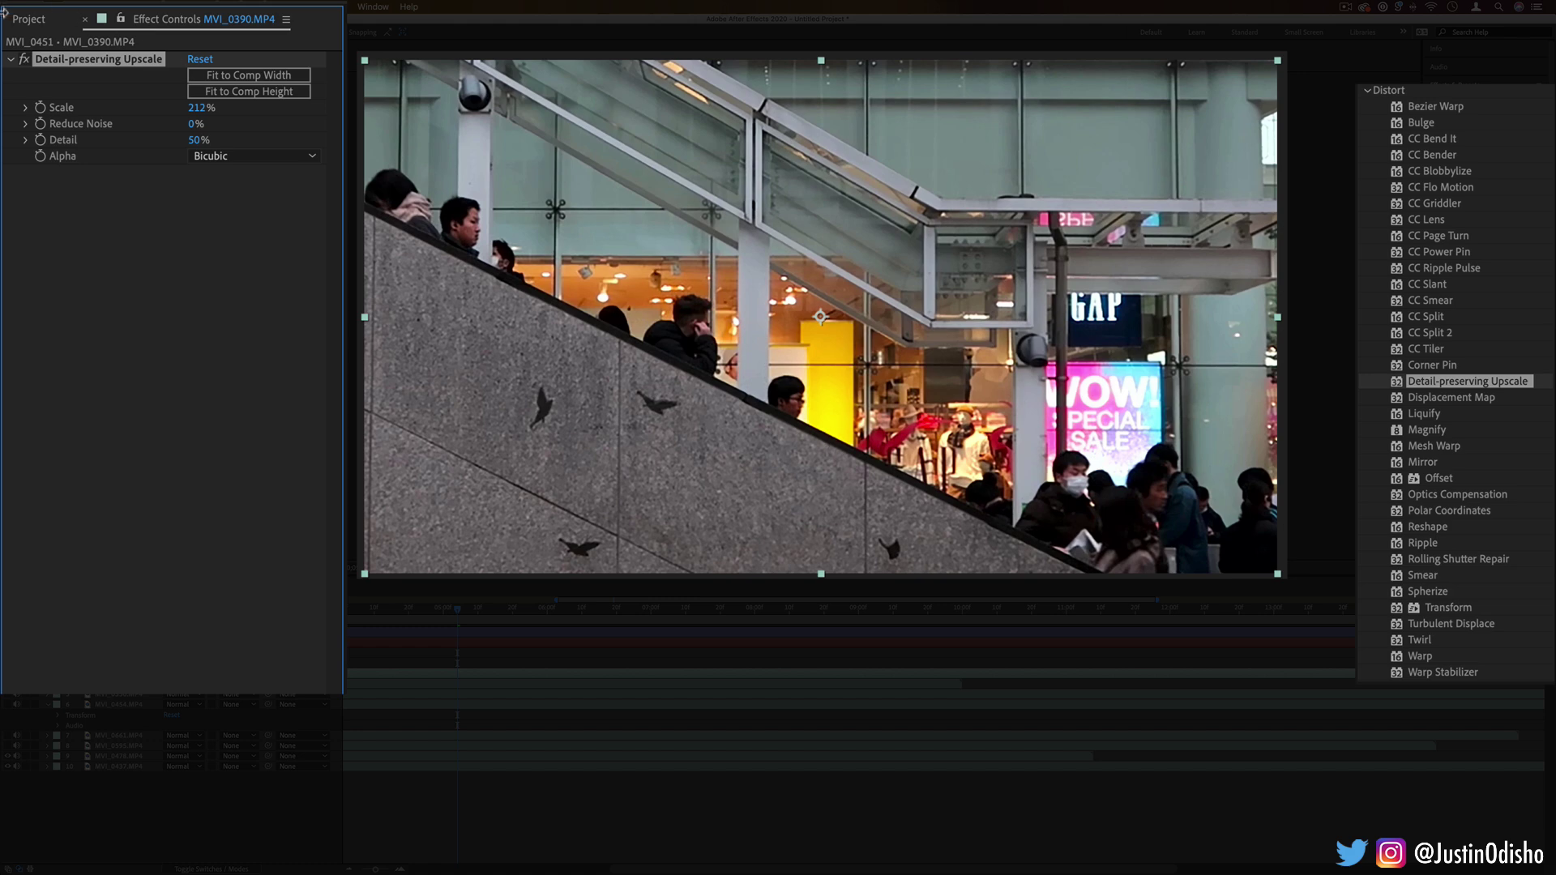
click(23, 60)
click(24, 60)
click(23, 60)
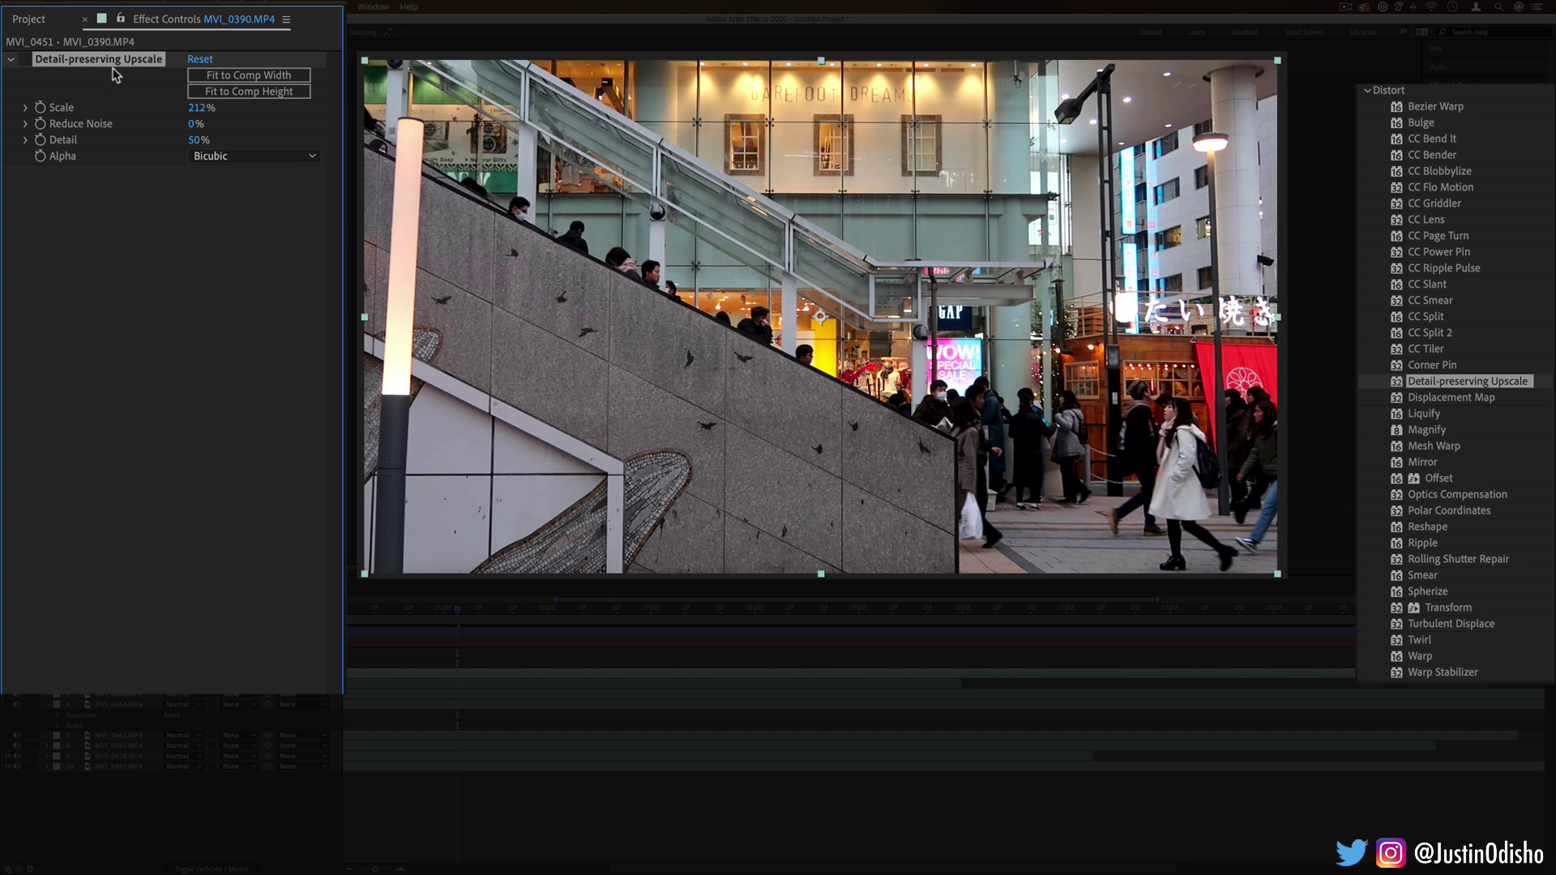
key(Delete)
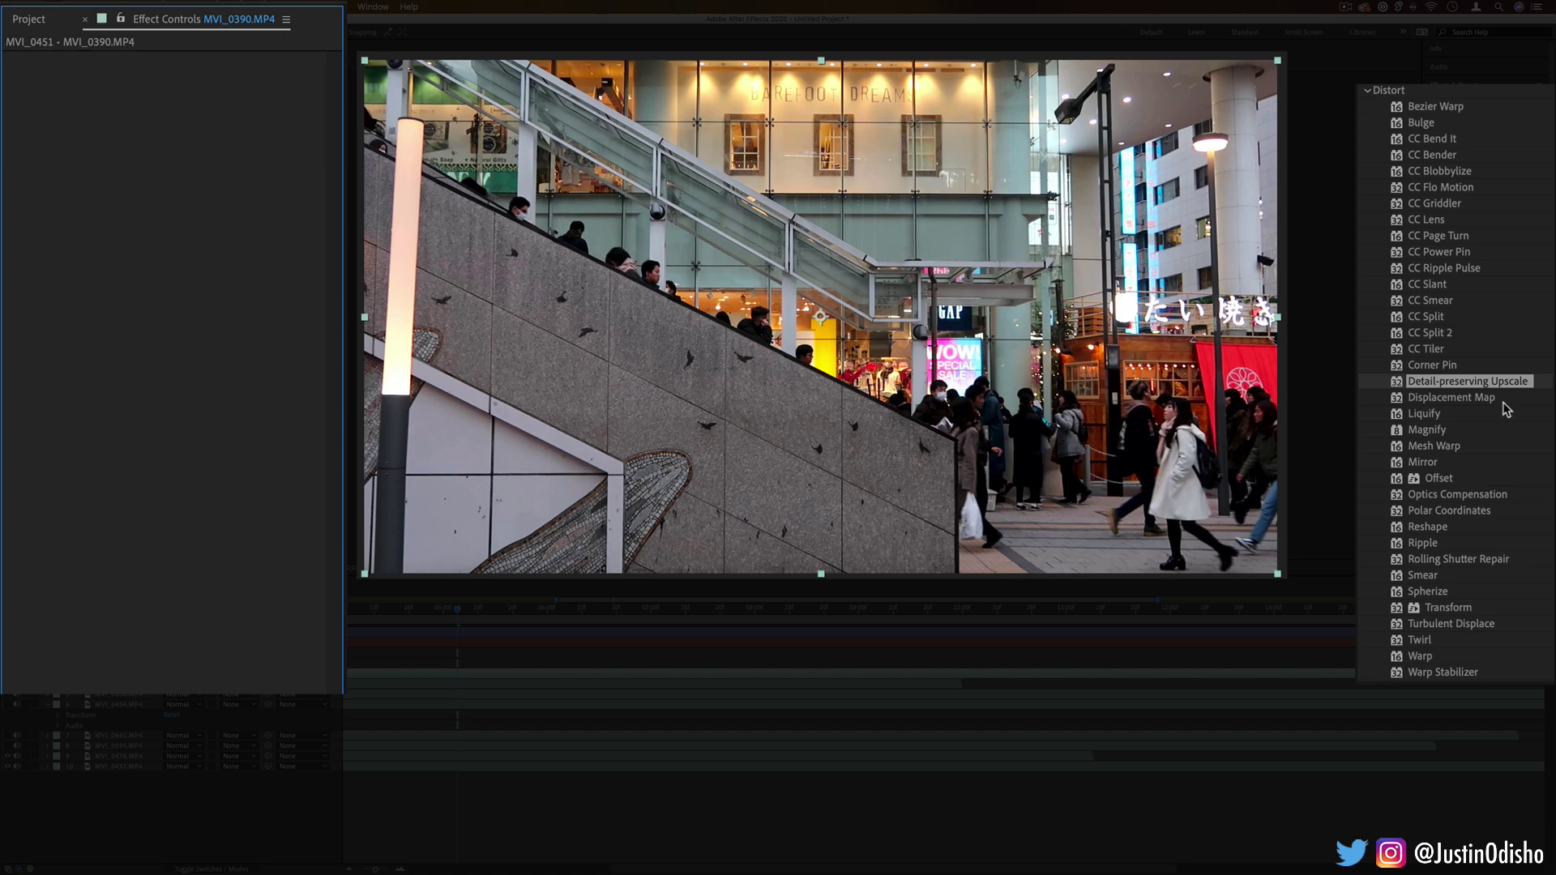
Apply Displacement Map to MVI_0390.MP4, check the other clips as candidates, and use MVI_0661.MP4 as the displacement map layer.
drag(1490, 403, 1008, 332)
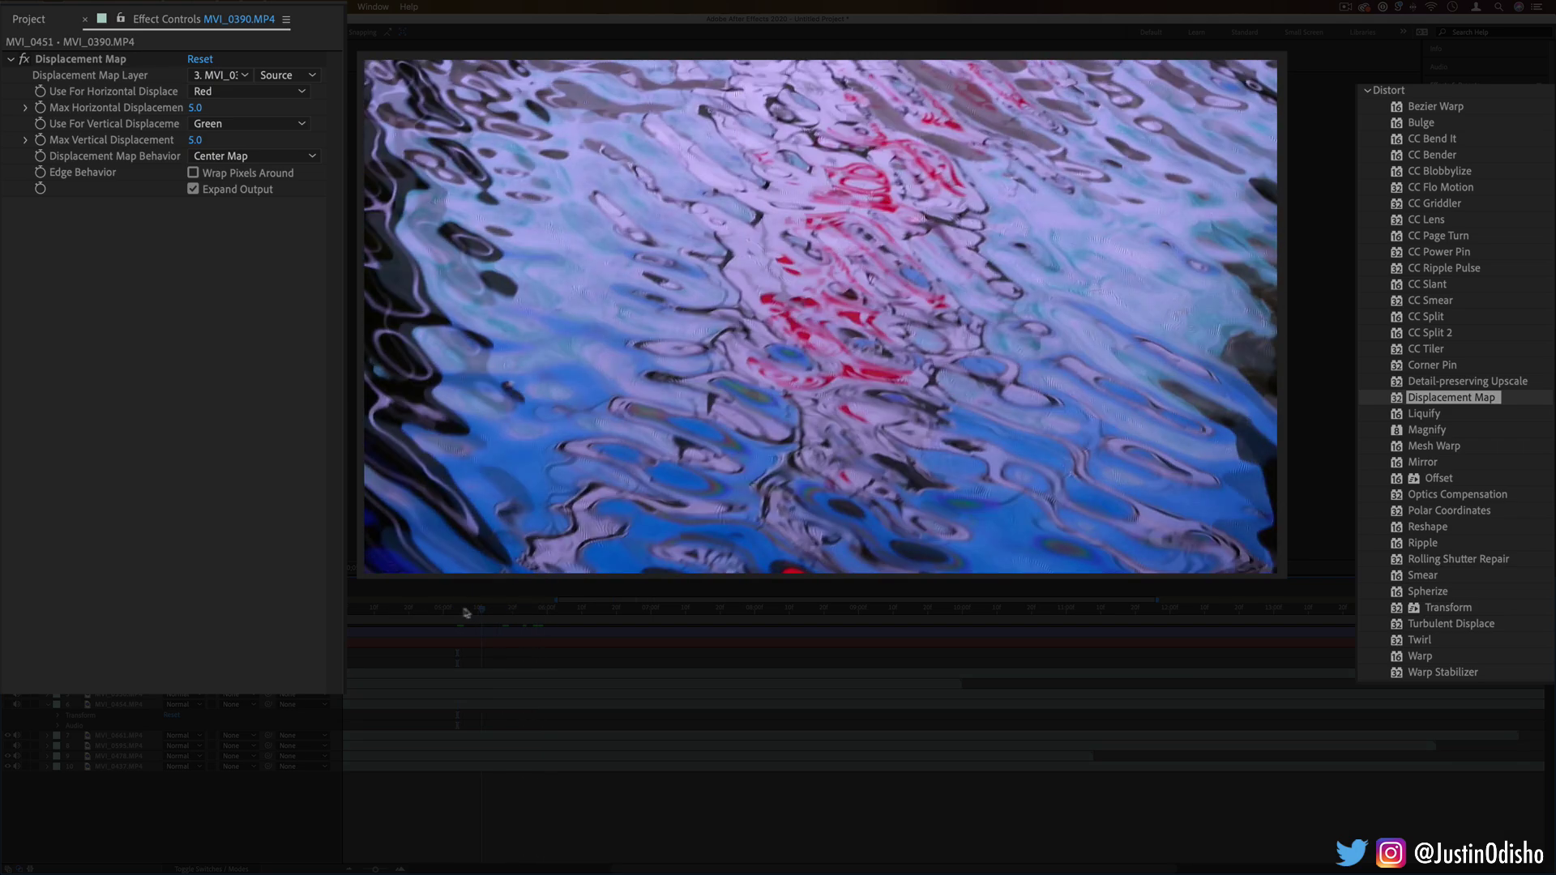
key(space)
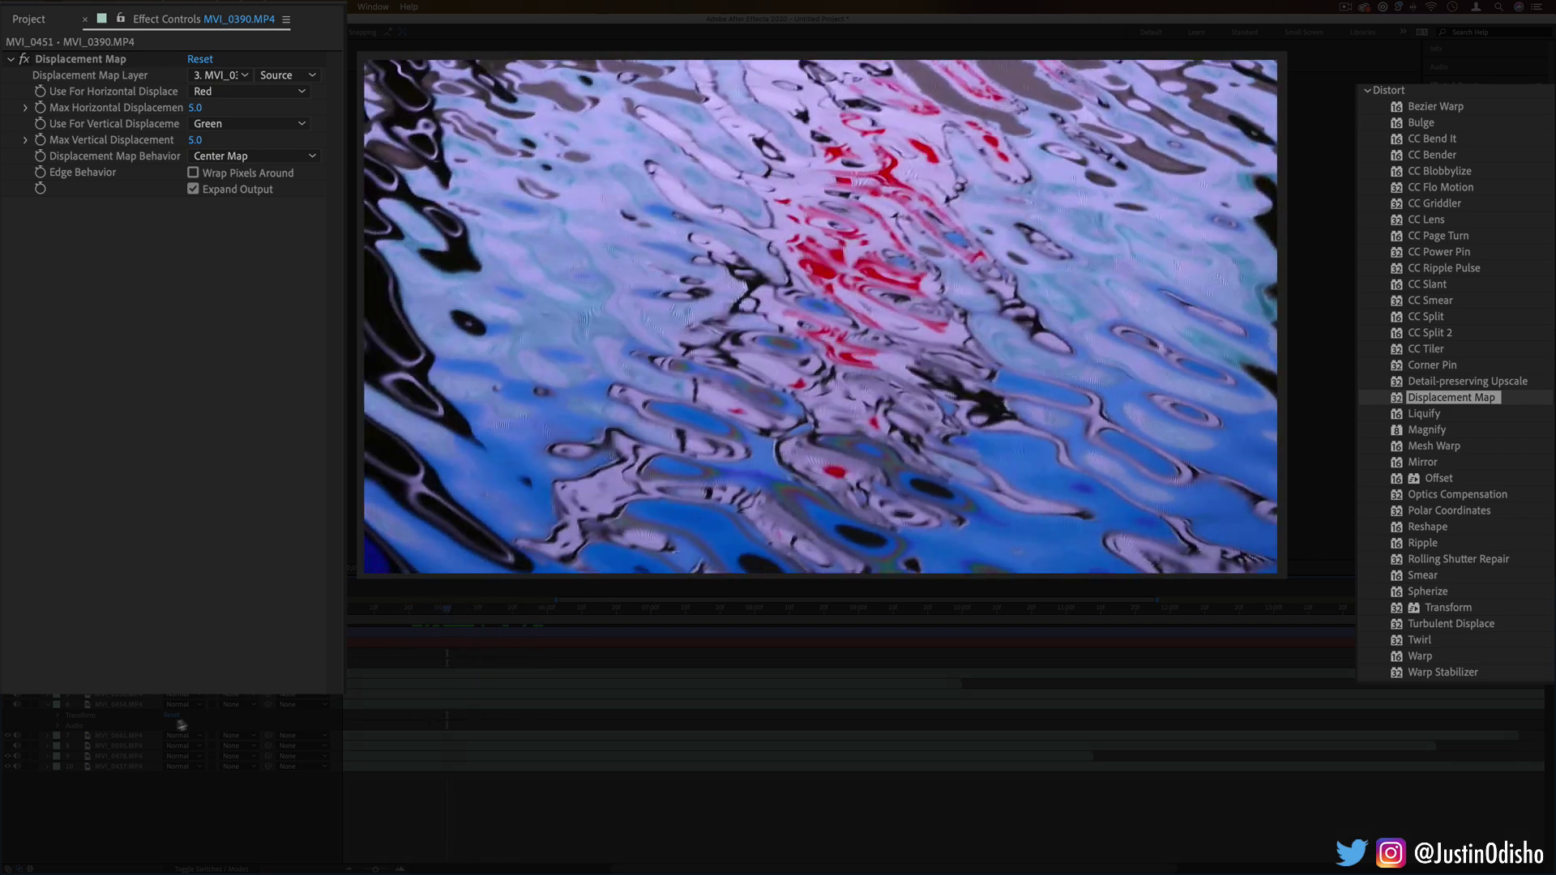
click(8, 736)
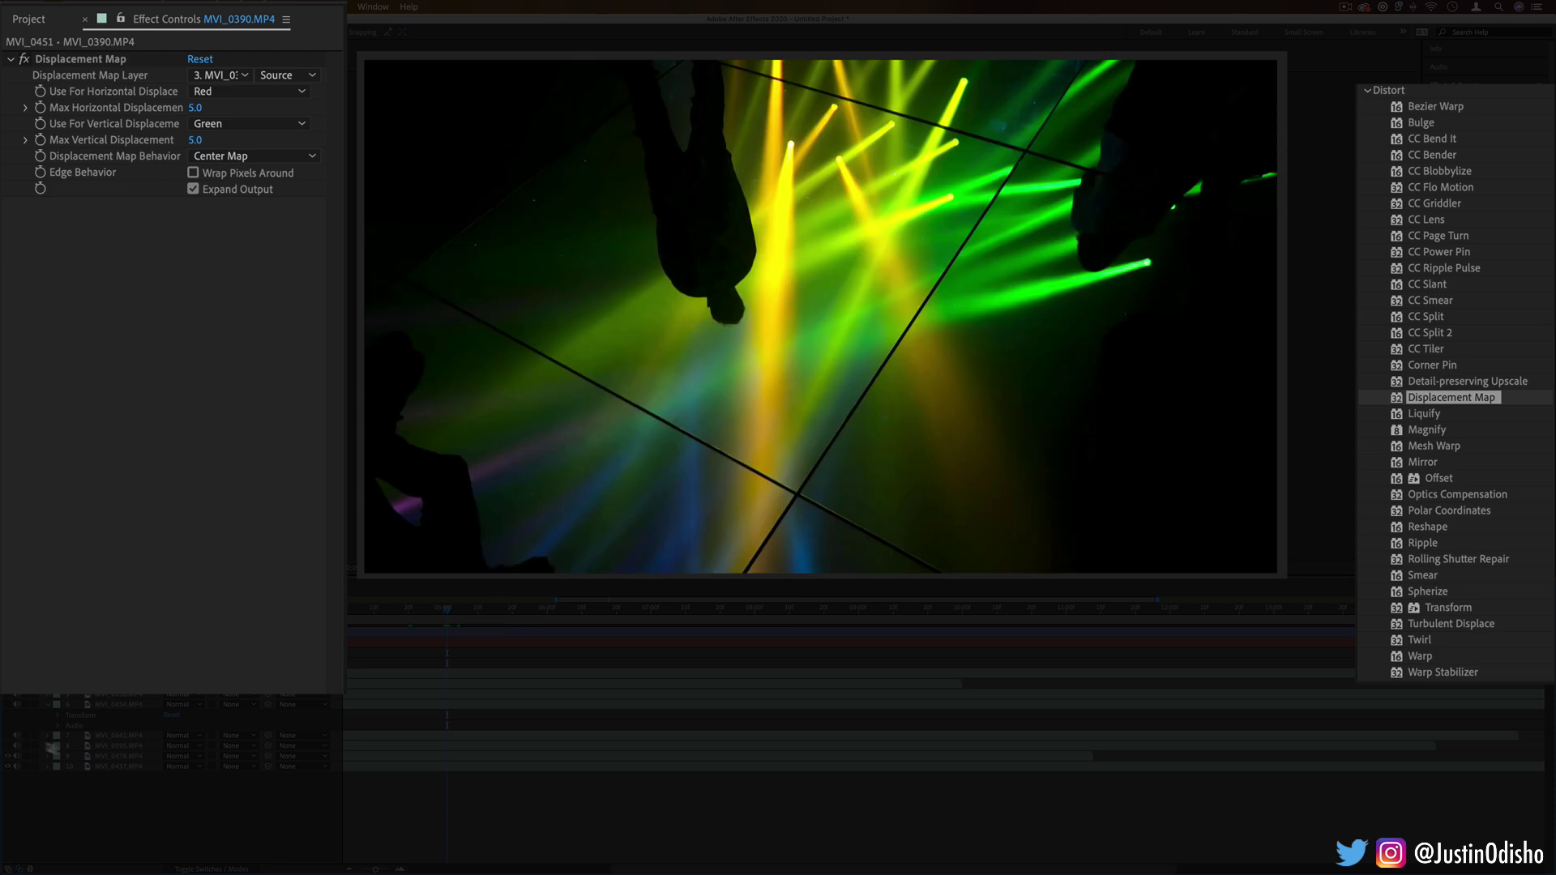
click(8, 755)
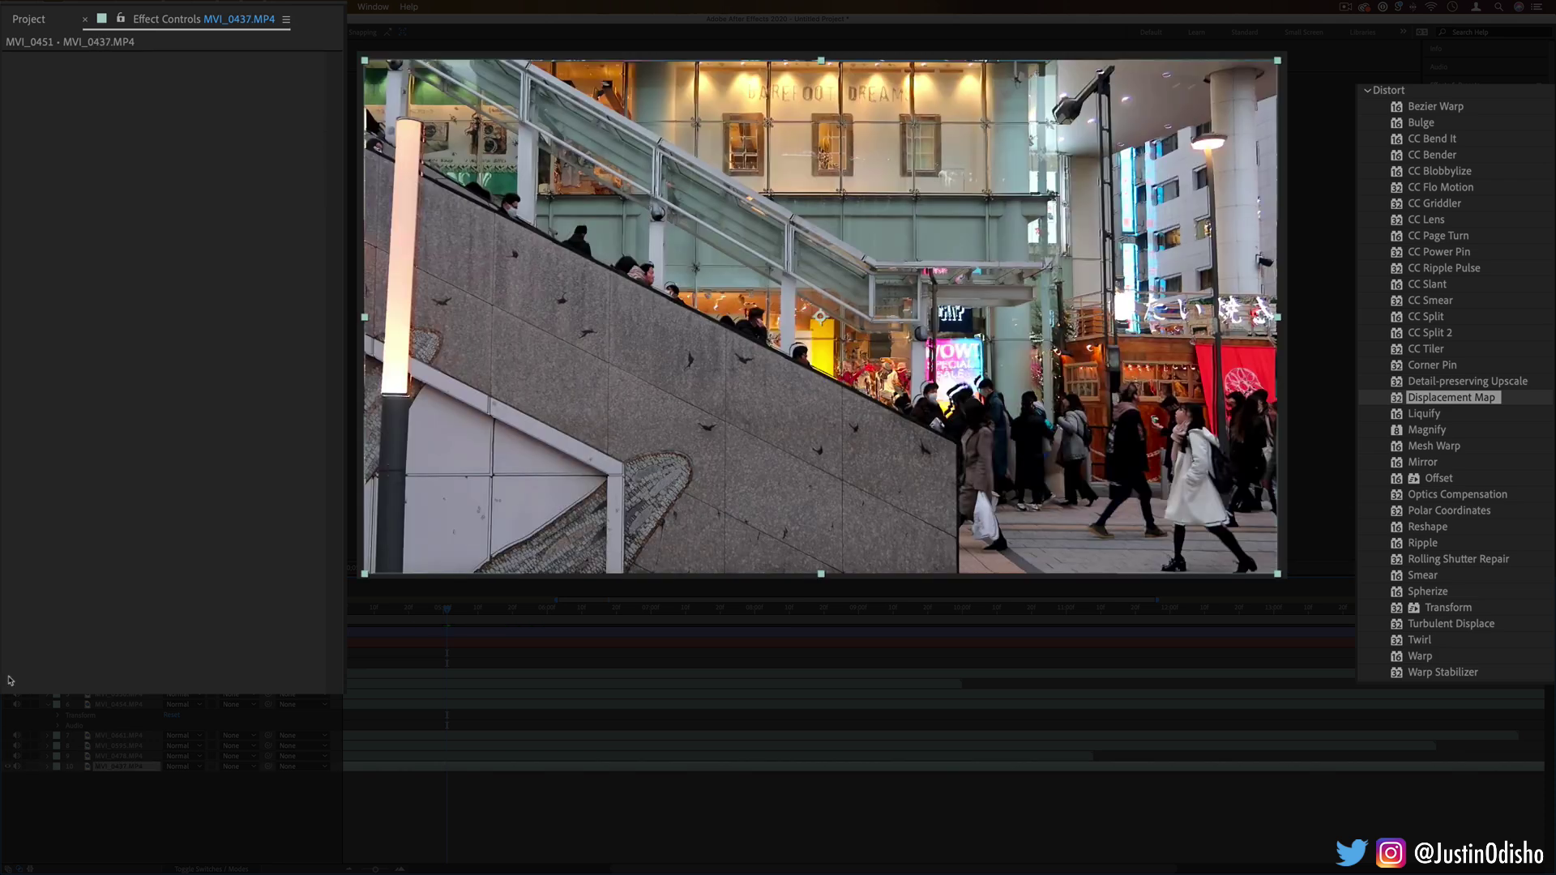
click(126, 681)
click(237, 77)
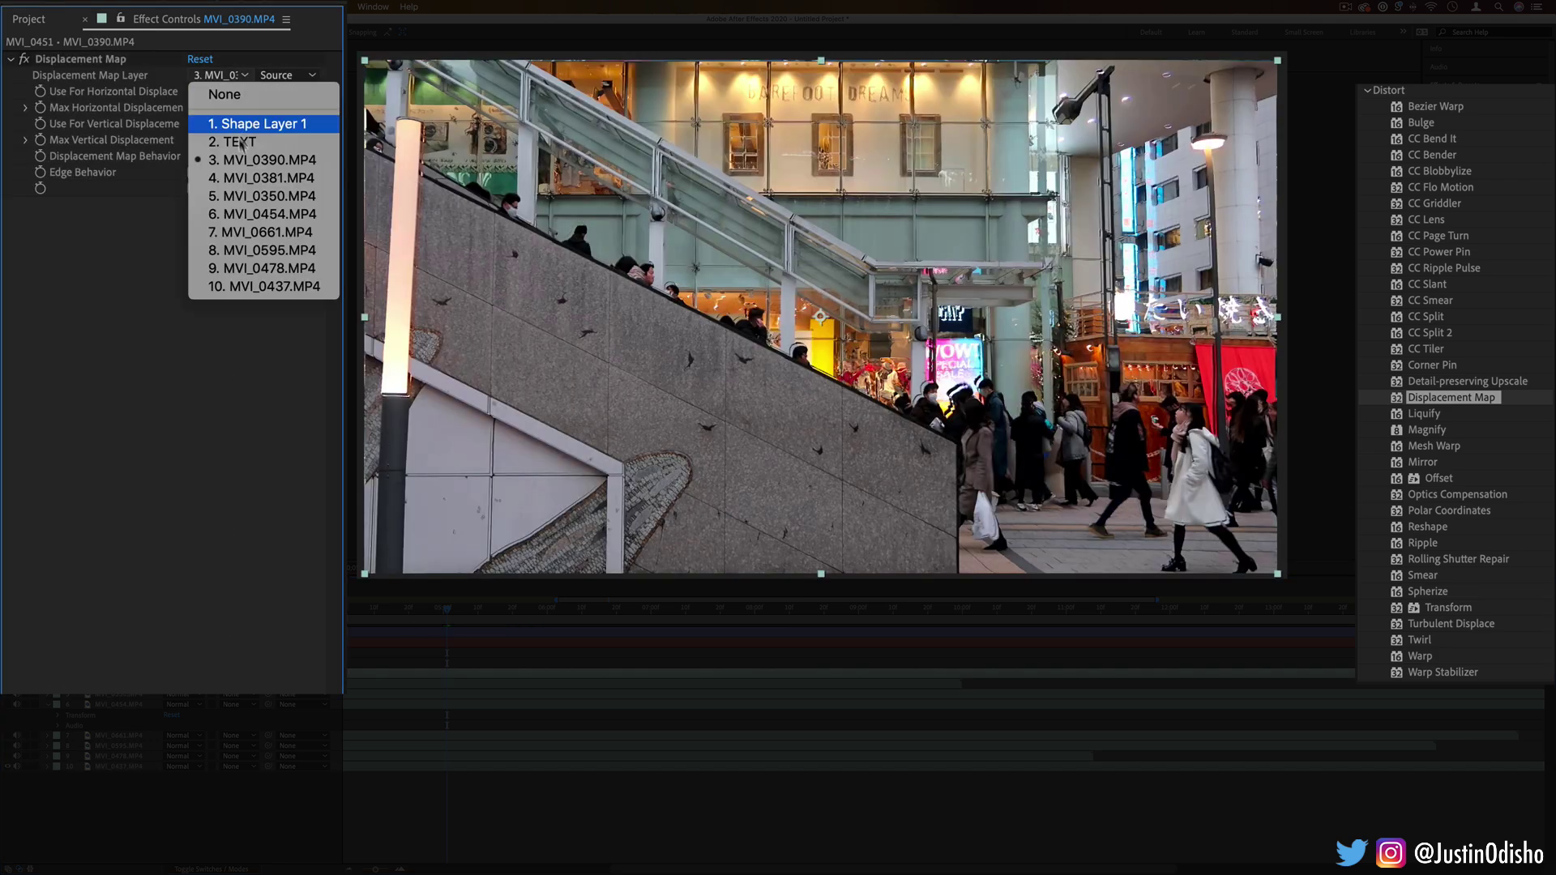
click(286, 236)
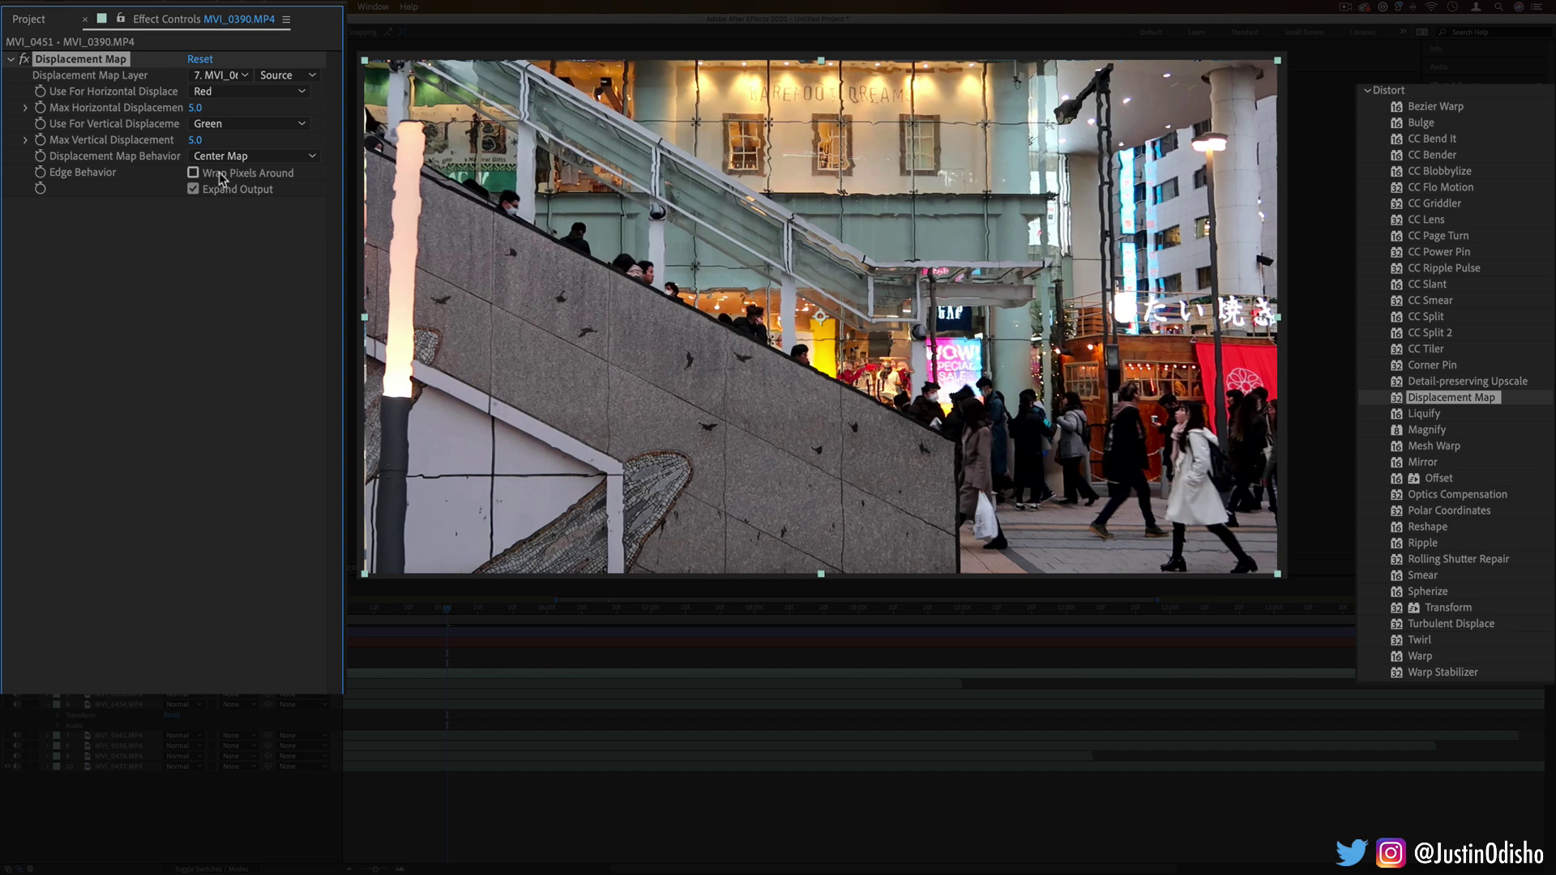
Set the displacement maximums to 53.0 horizontal and 69.0 vertical, and preview the distorted street footage.
drag(195, 114, 261, 154)
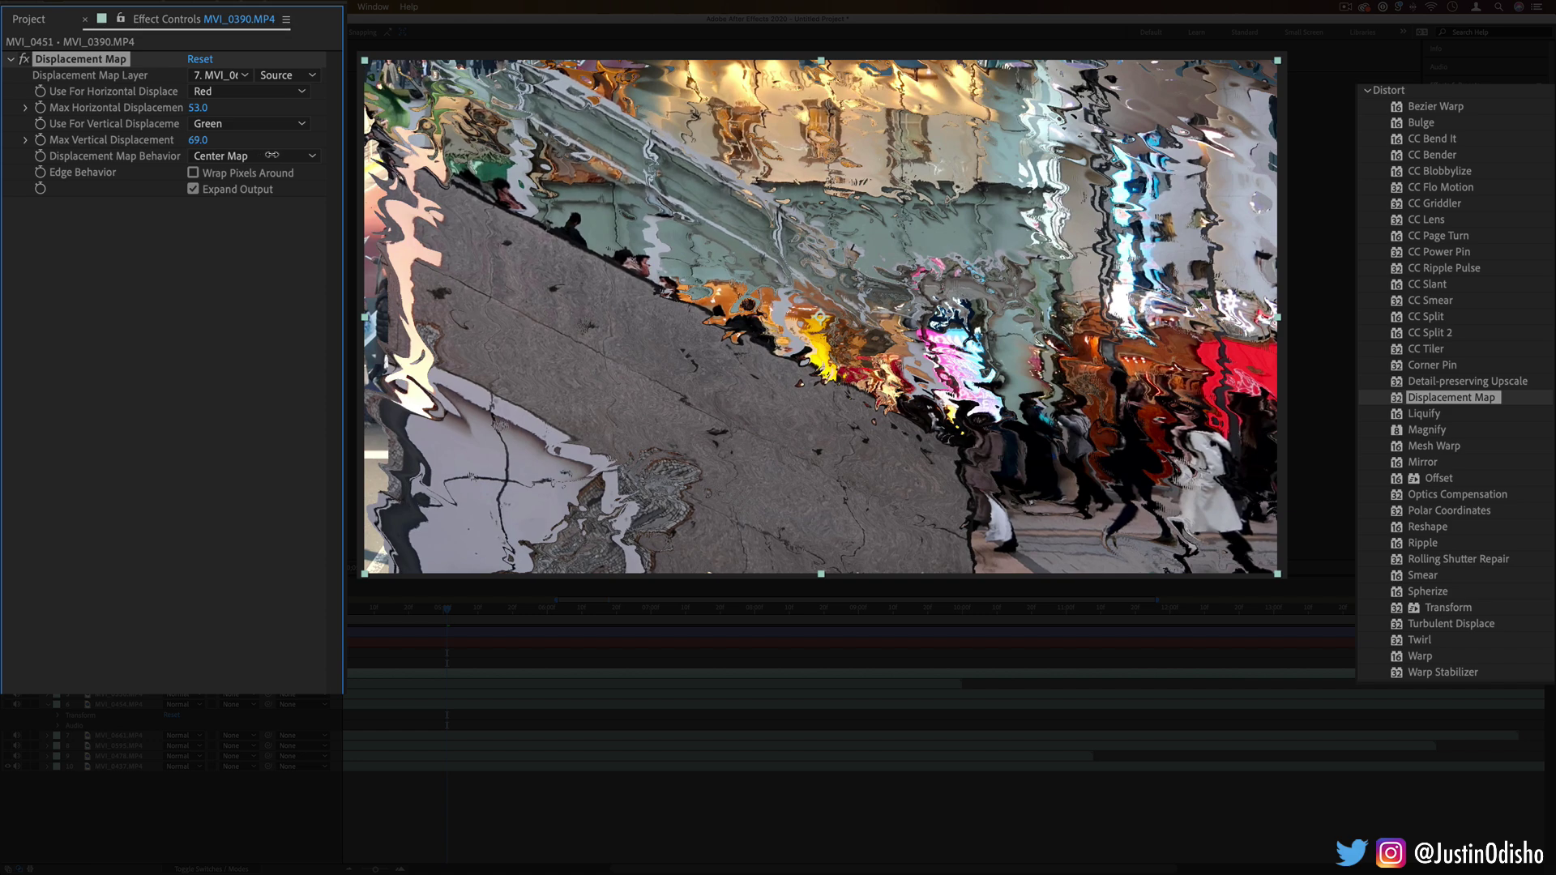
key(space)
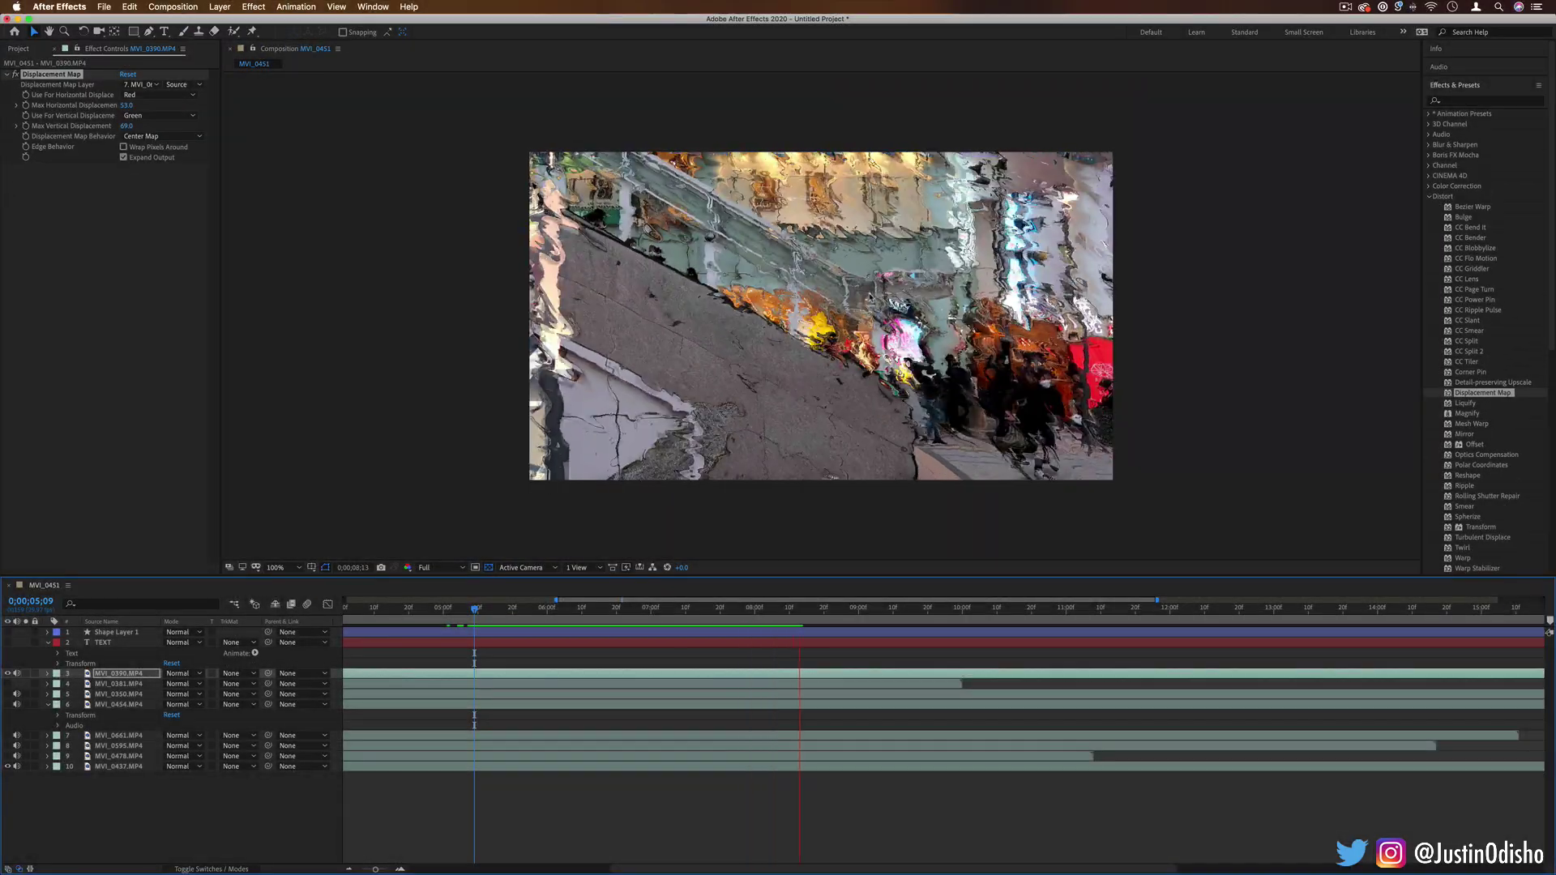
key(space)
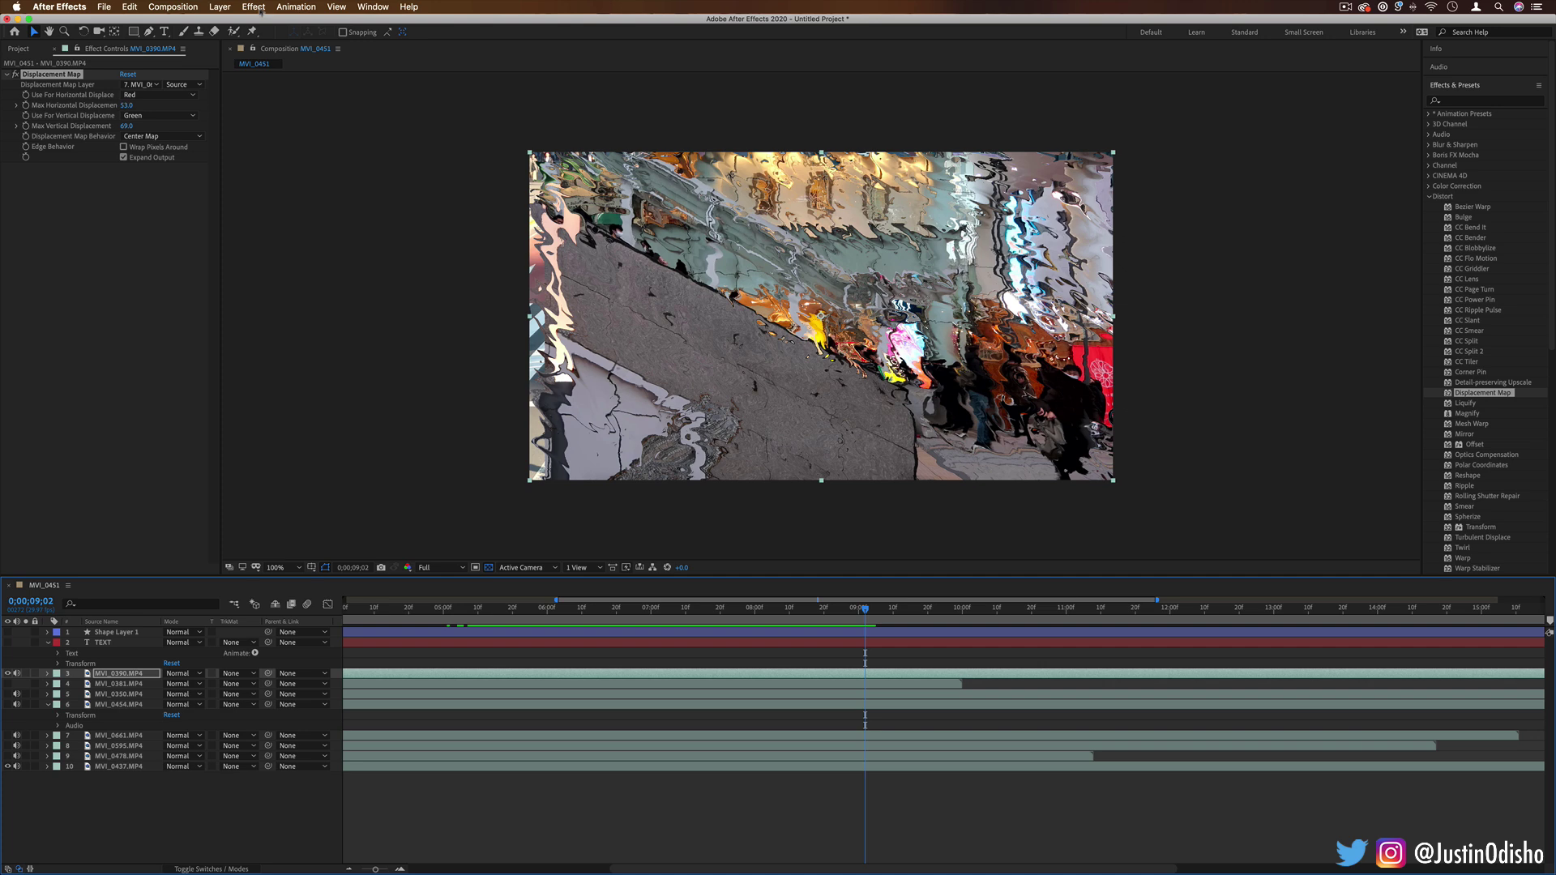
Create a black solid layer above MVI_0390.MP4 and apply the Silk background animation preset to it.
click(219, 7)
mouse_move(222, 24)
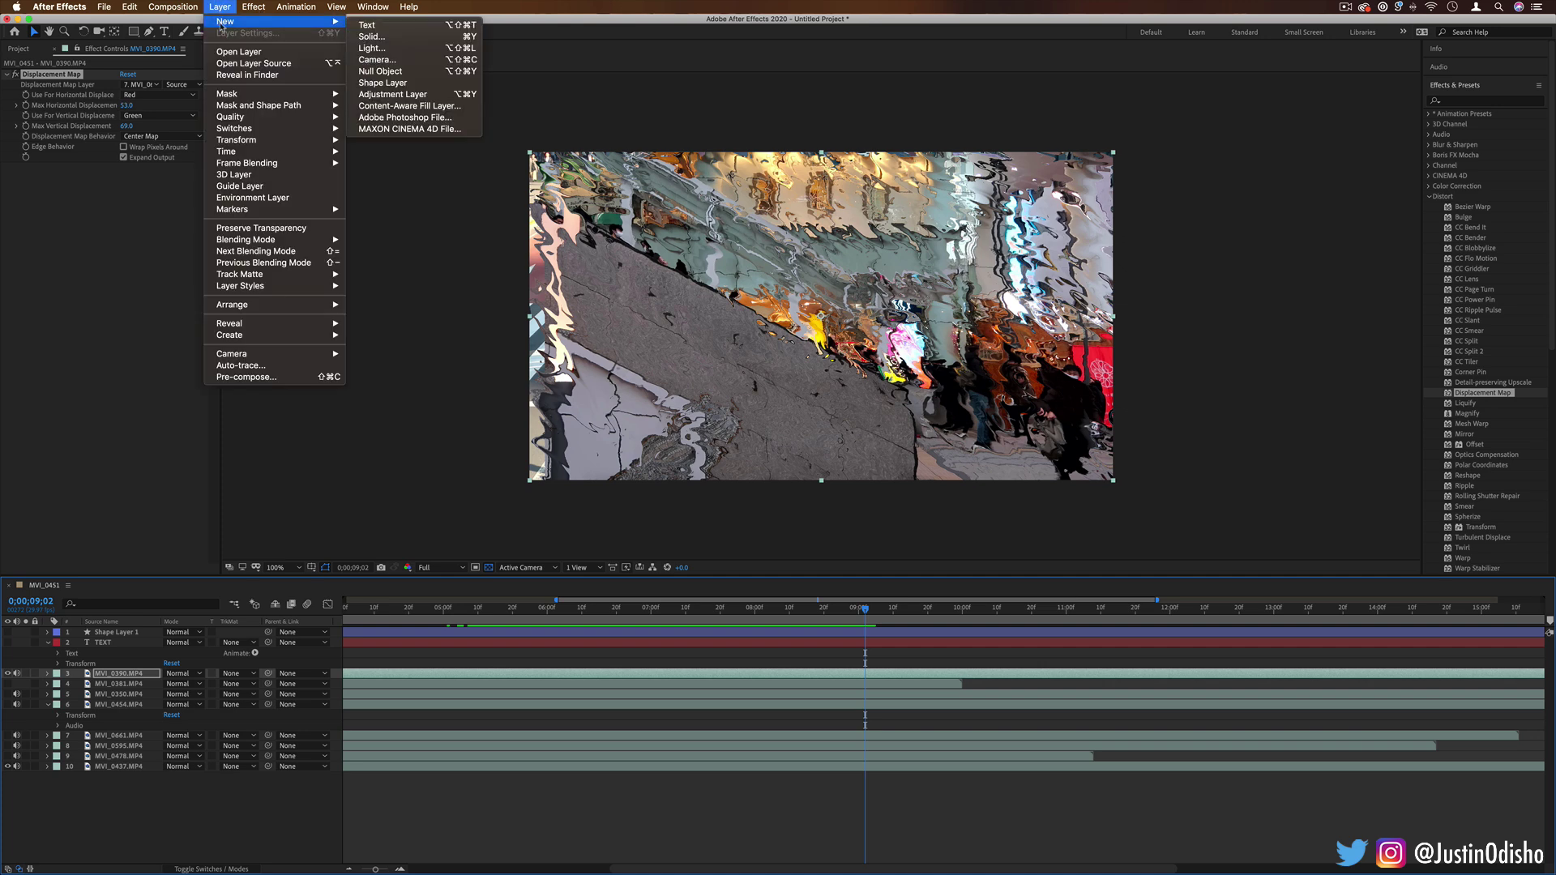
click(372, 37)
key(Return)
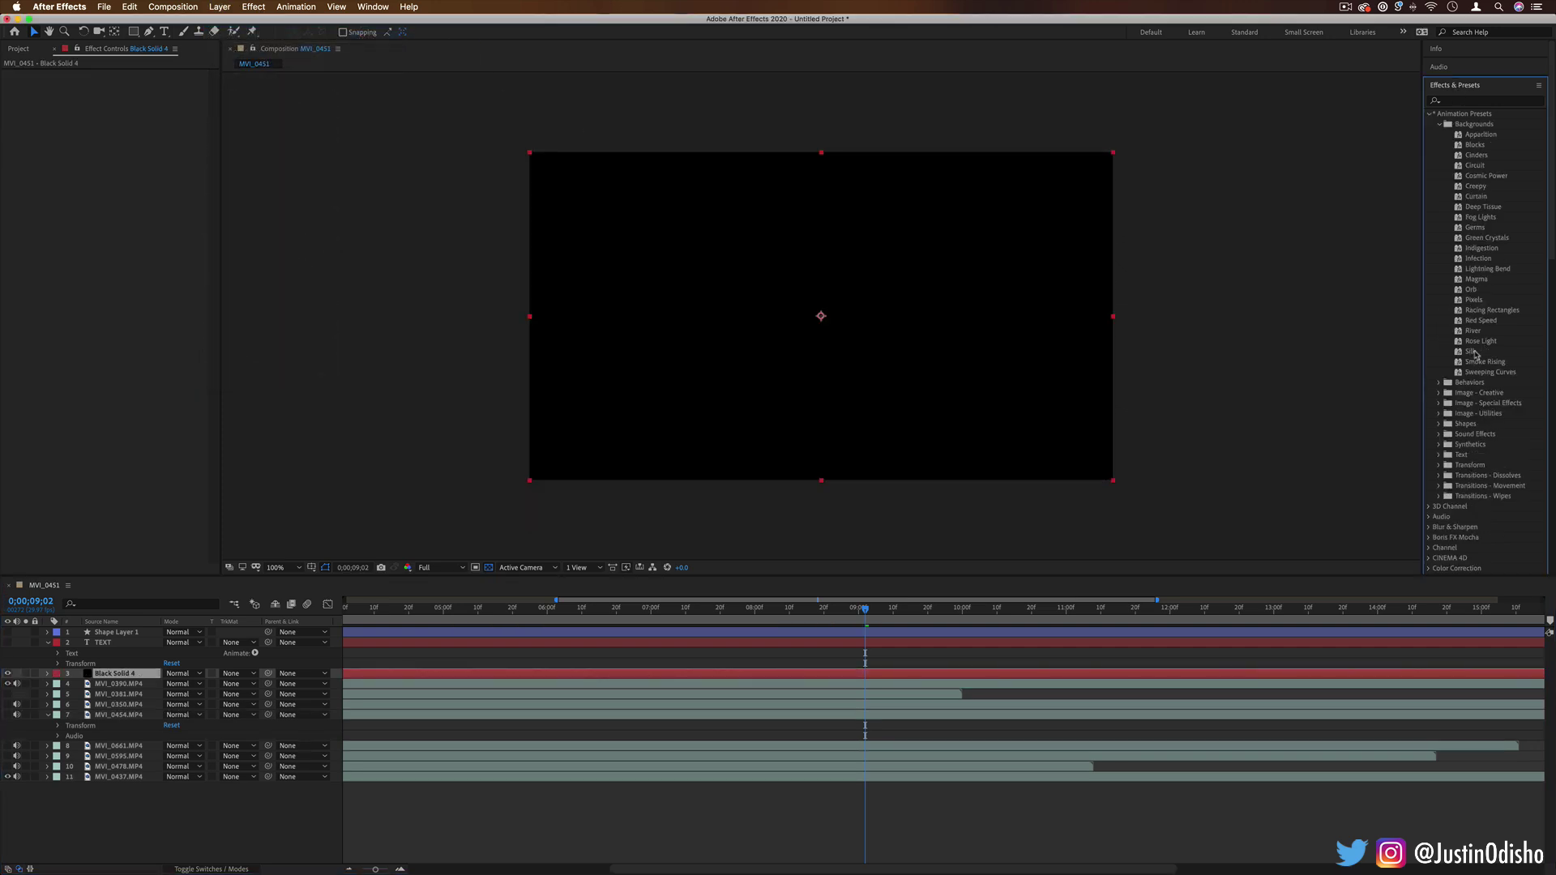
drag(1475, 354, 845, 309)
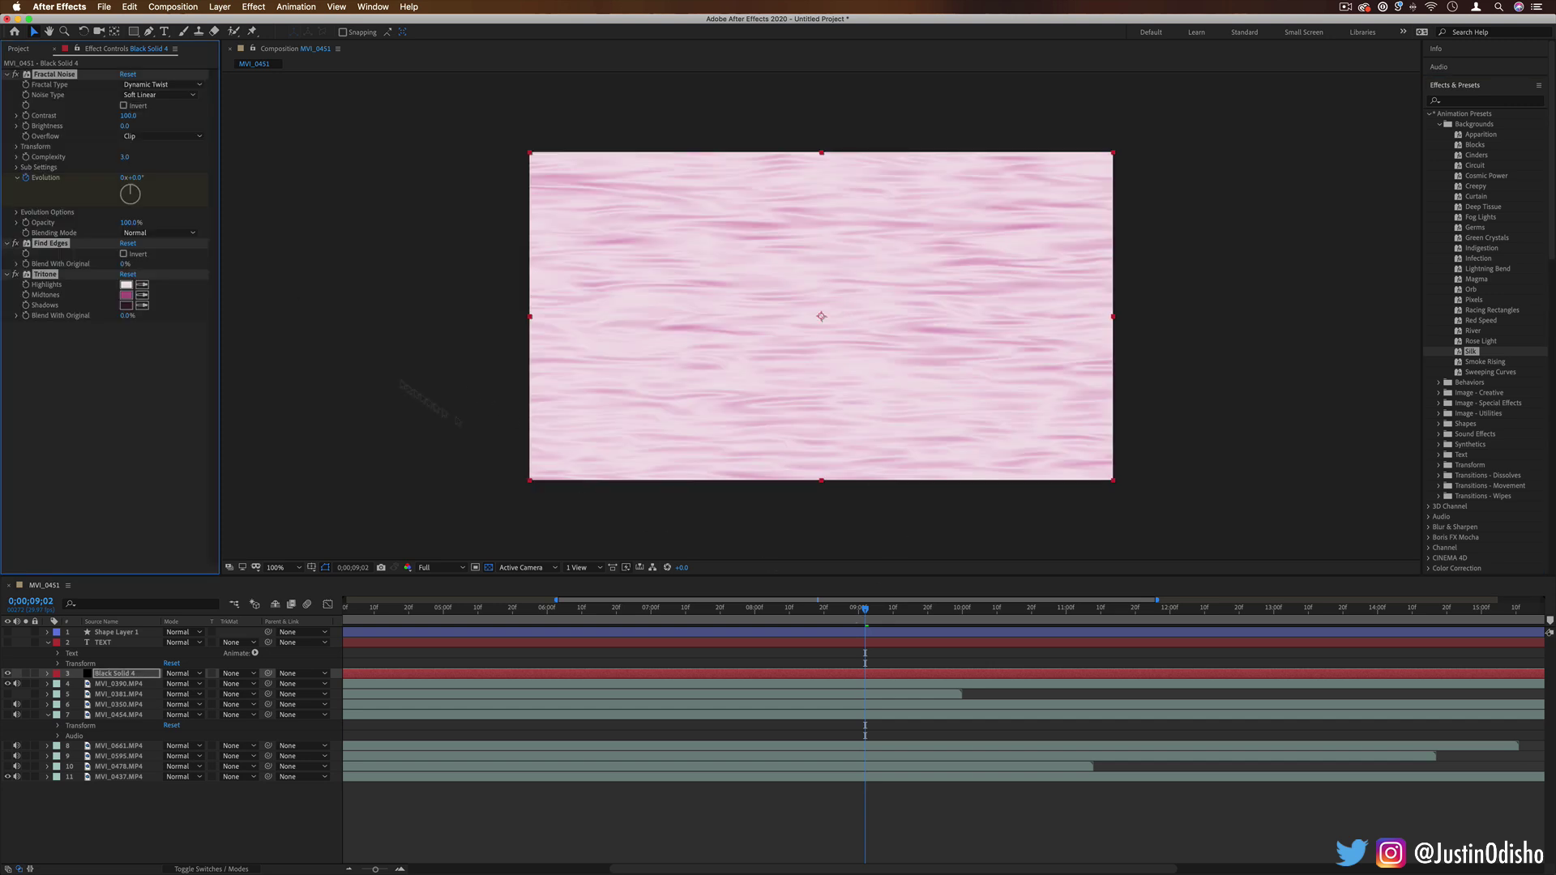
Preview the solid's animated Silk pattern and hide the solid layer.
key(space)
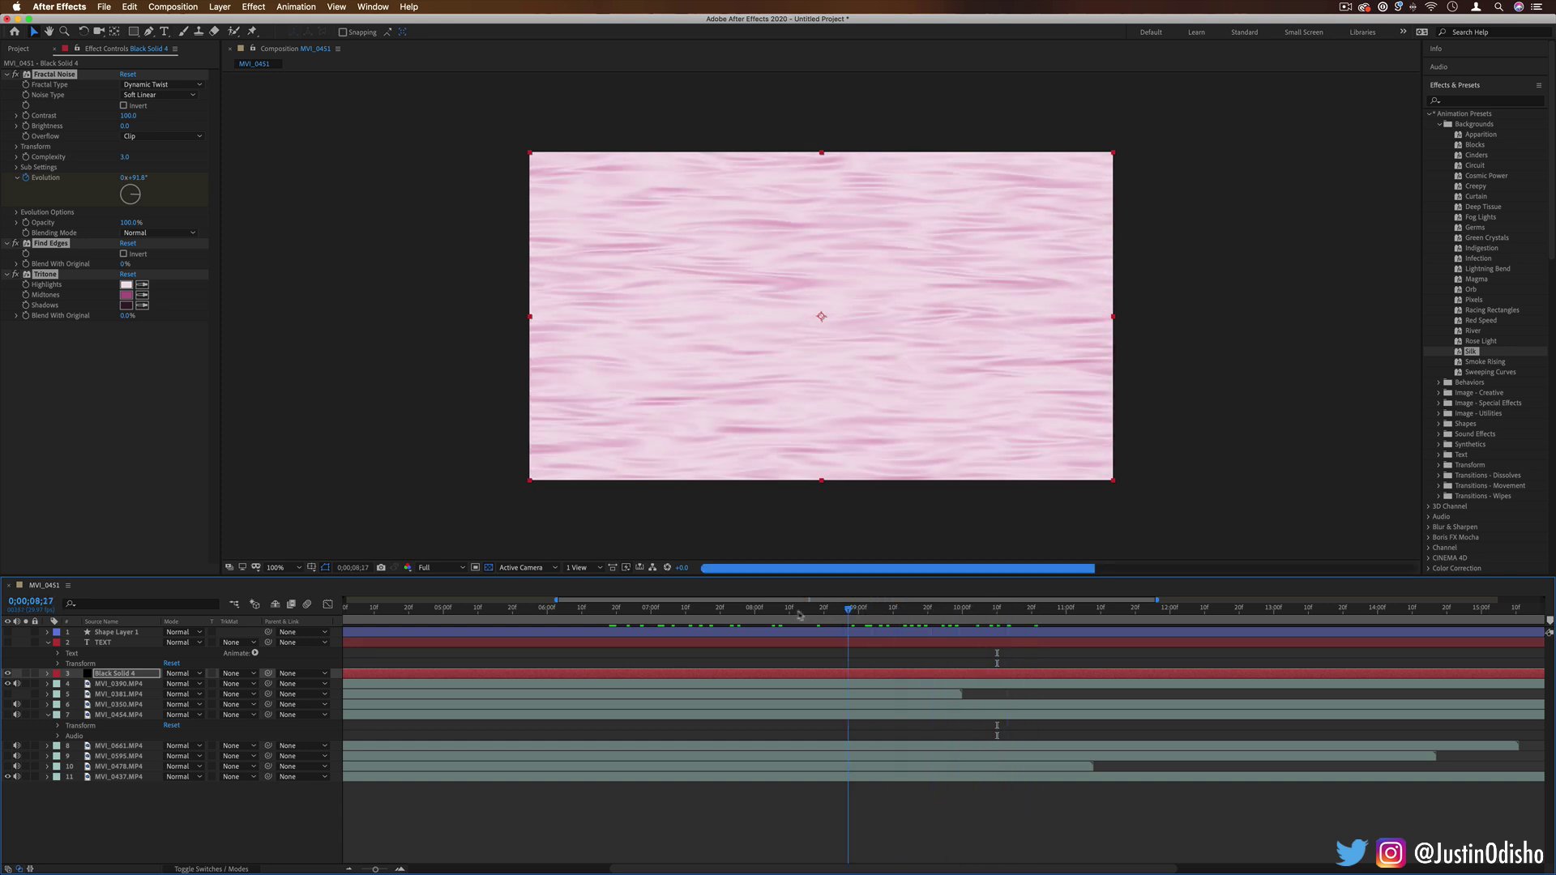
drag(997, 613, 744, 610)
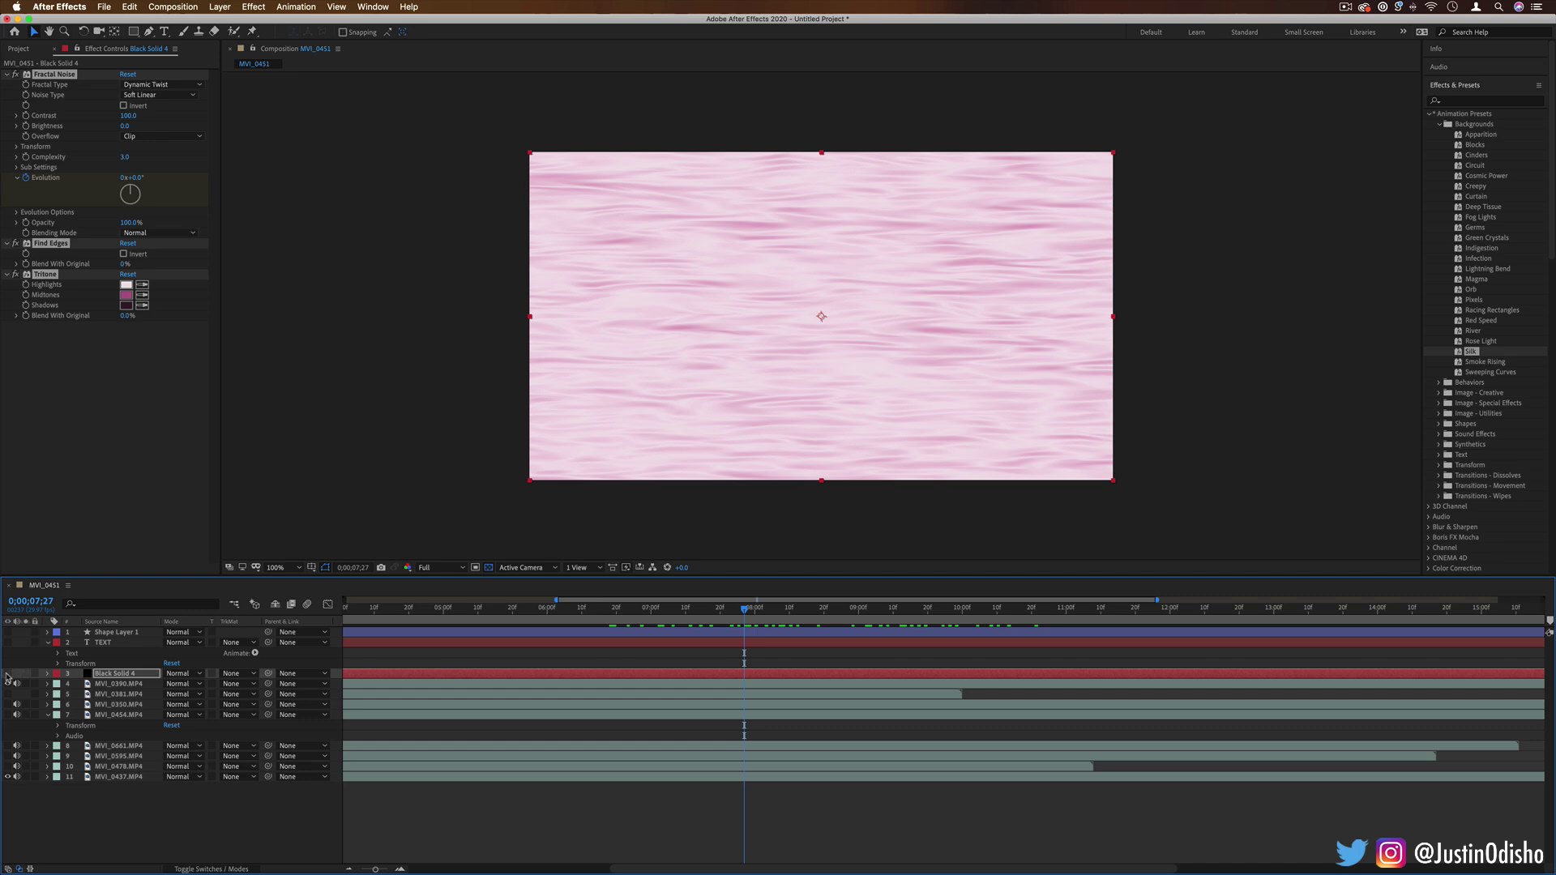
click(7, 674)
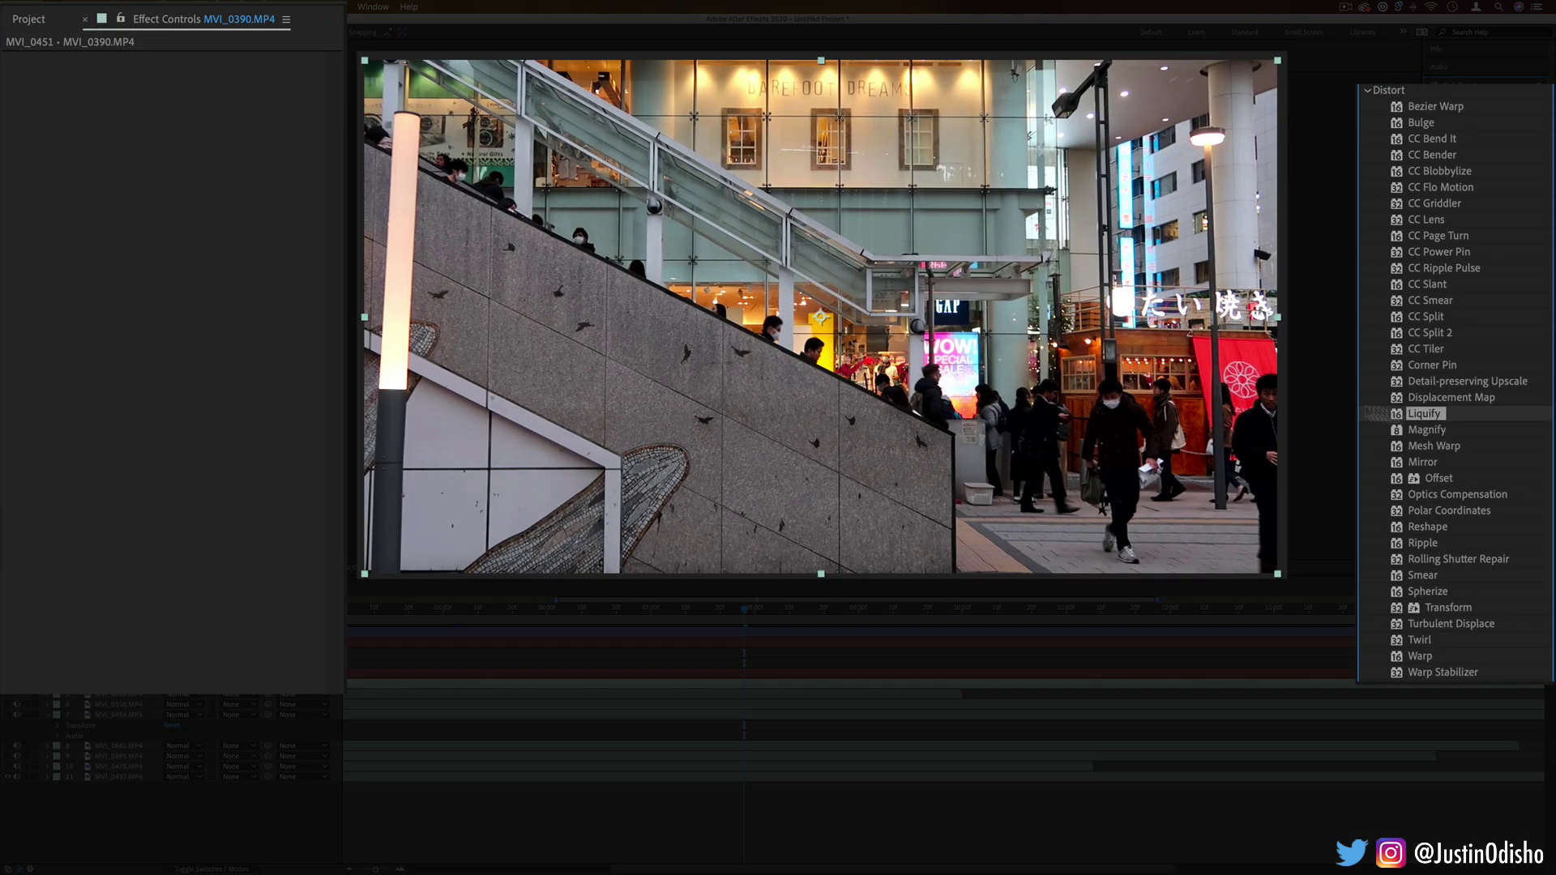
Apply Liquify to MVI_0390.MP4 and smear the escalator edge with the Warp tool at a Distortion Percentage of 166%.
drag(1377, 414, 1133, 340)
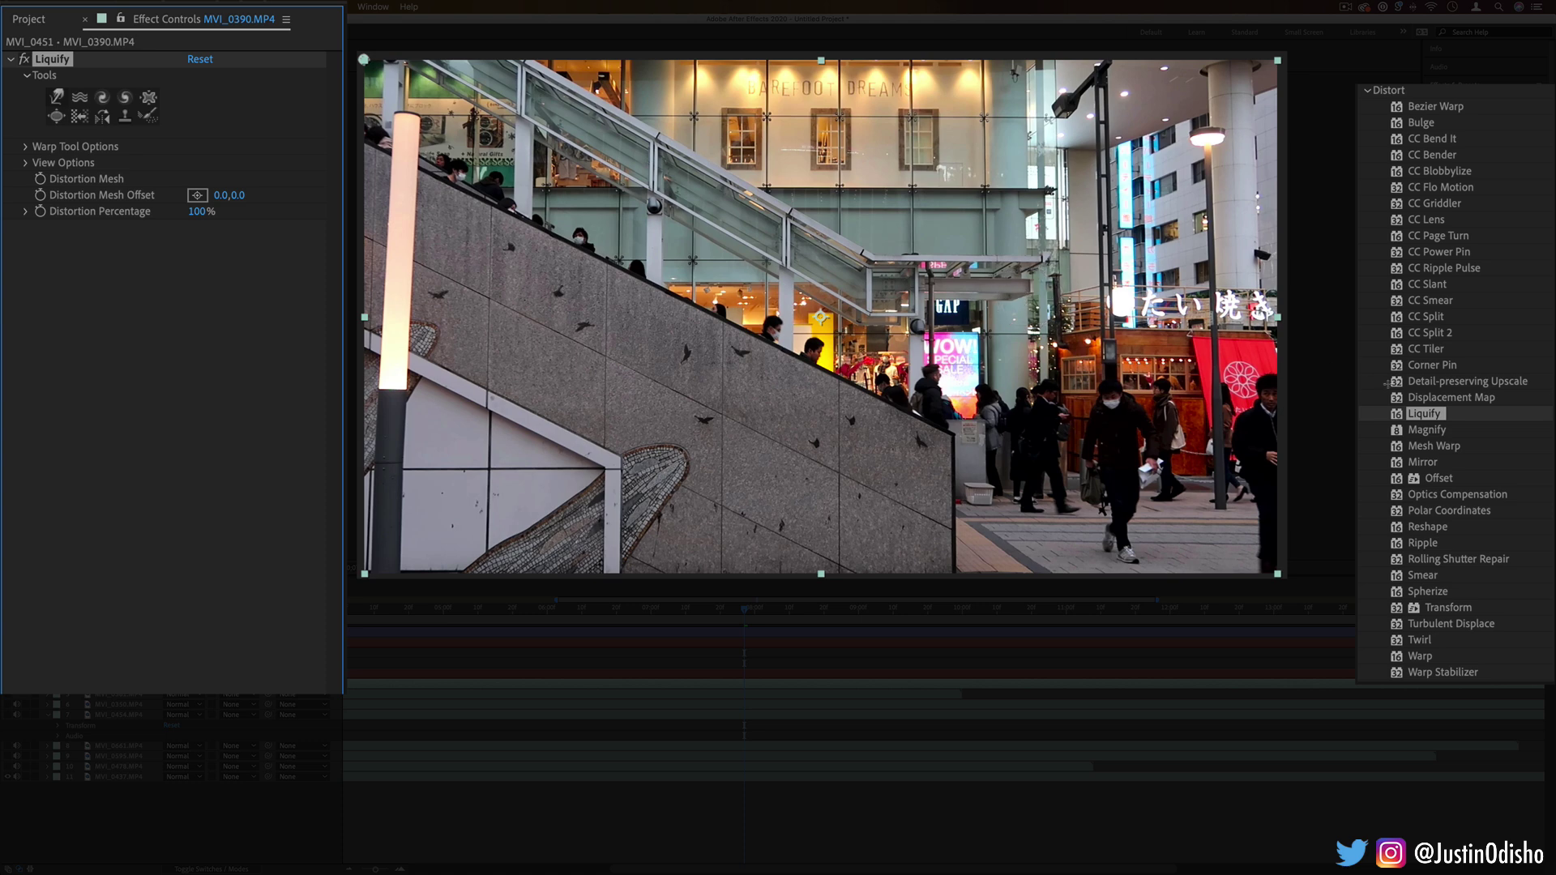
drag(421, 162, 486, 203)
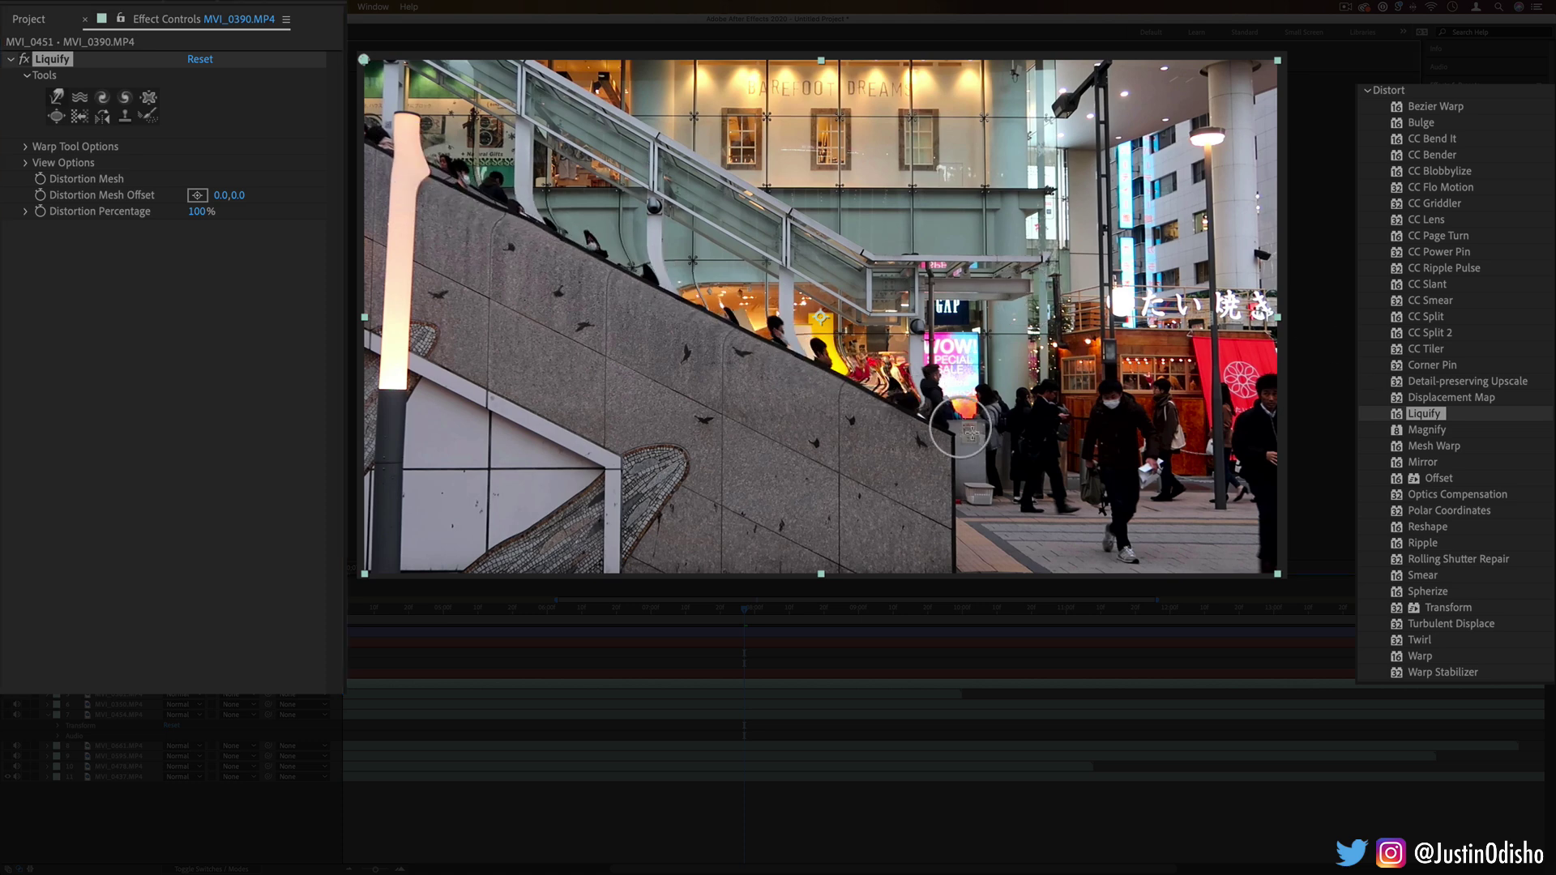
click(59, 99)
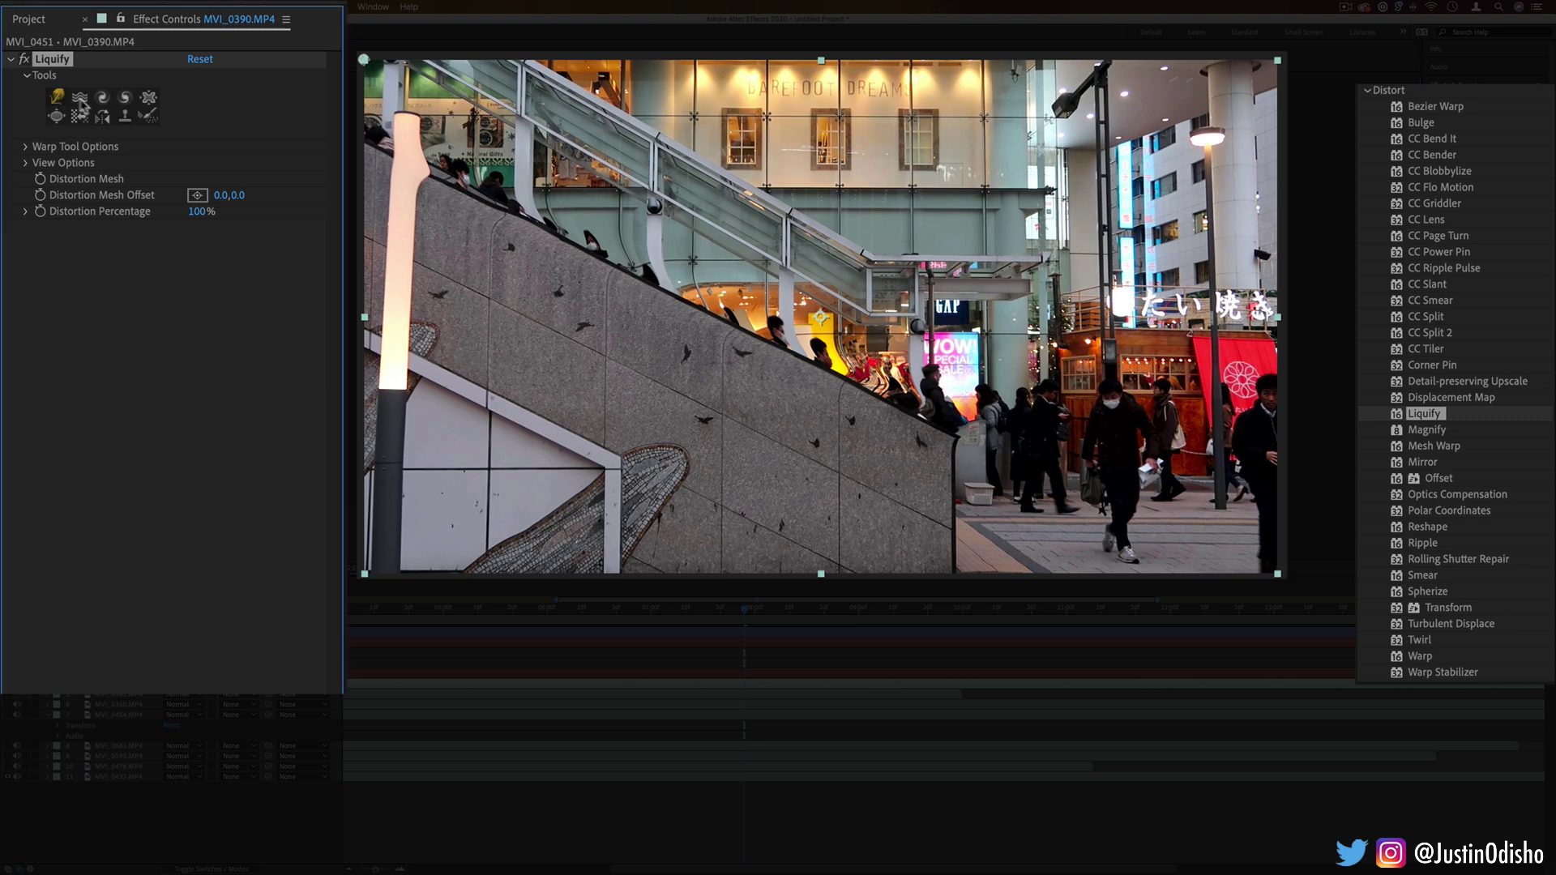
drag(261, 215, 315, 215)
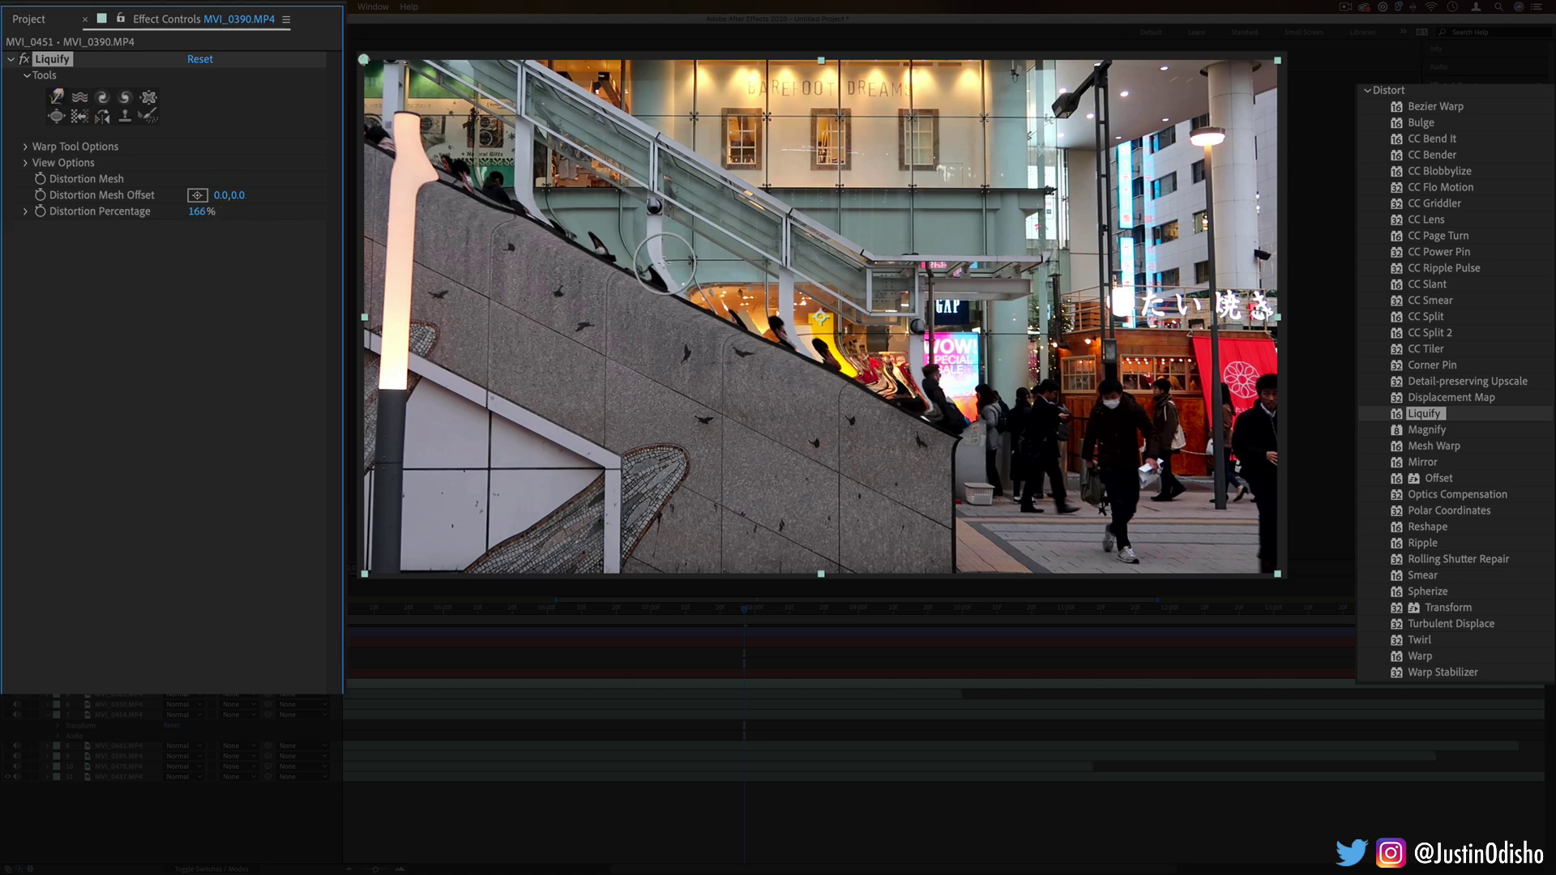
mouse_move(509, 229)
mouse_down()
mouse_move(486, 226)
mouse_move(811, 356)
mouse_move(978, 458)
mouse_move(1031, 378)
mouse_move(869, 372)
mouse_up()
Twirl the escalator wall and storefront with Liquify's Twirl tool, using a brush size of 207 and pressure of 55.
click(80, 97)
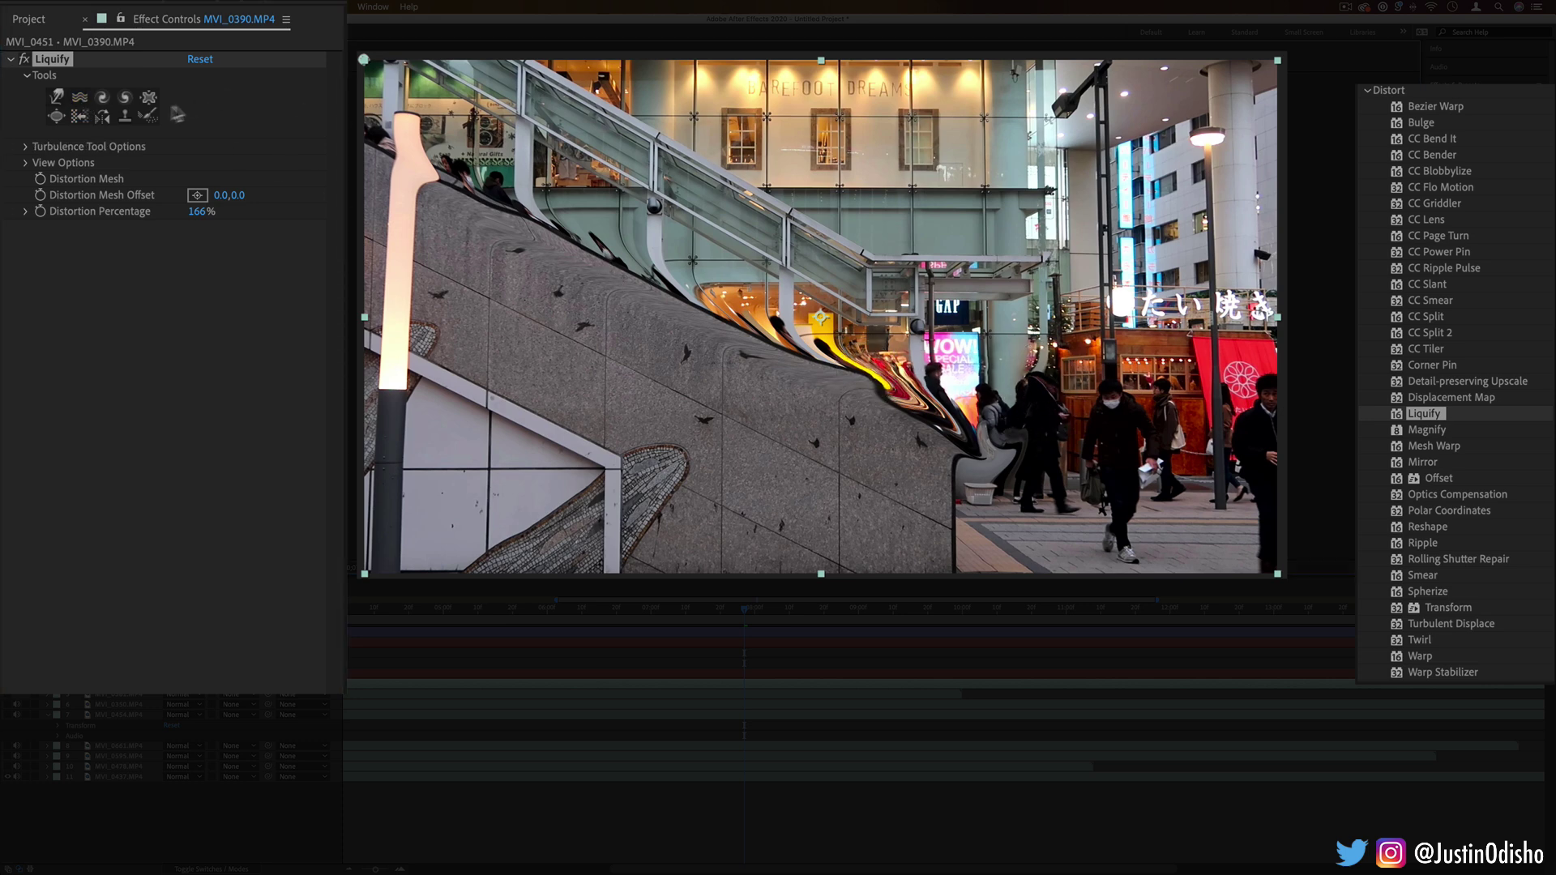
click(125, 97)
drag(957, 444, 955, 447)
click(25, 146)
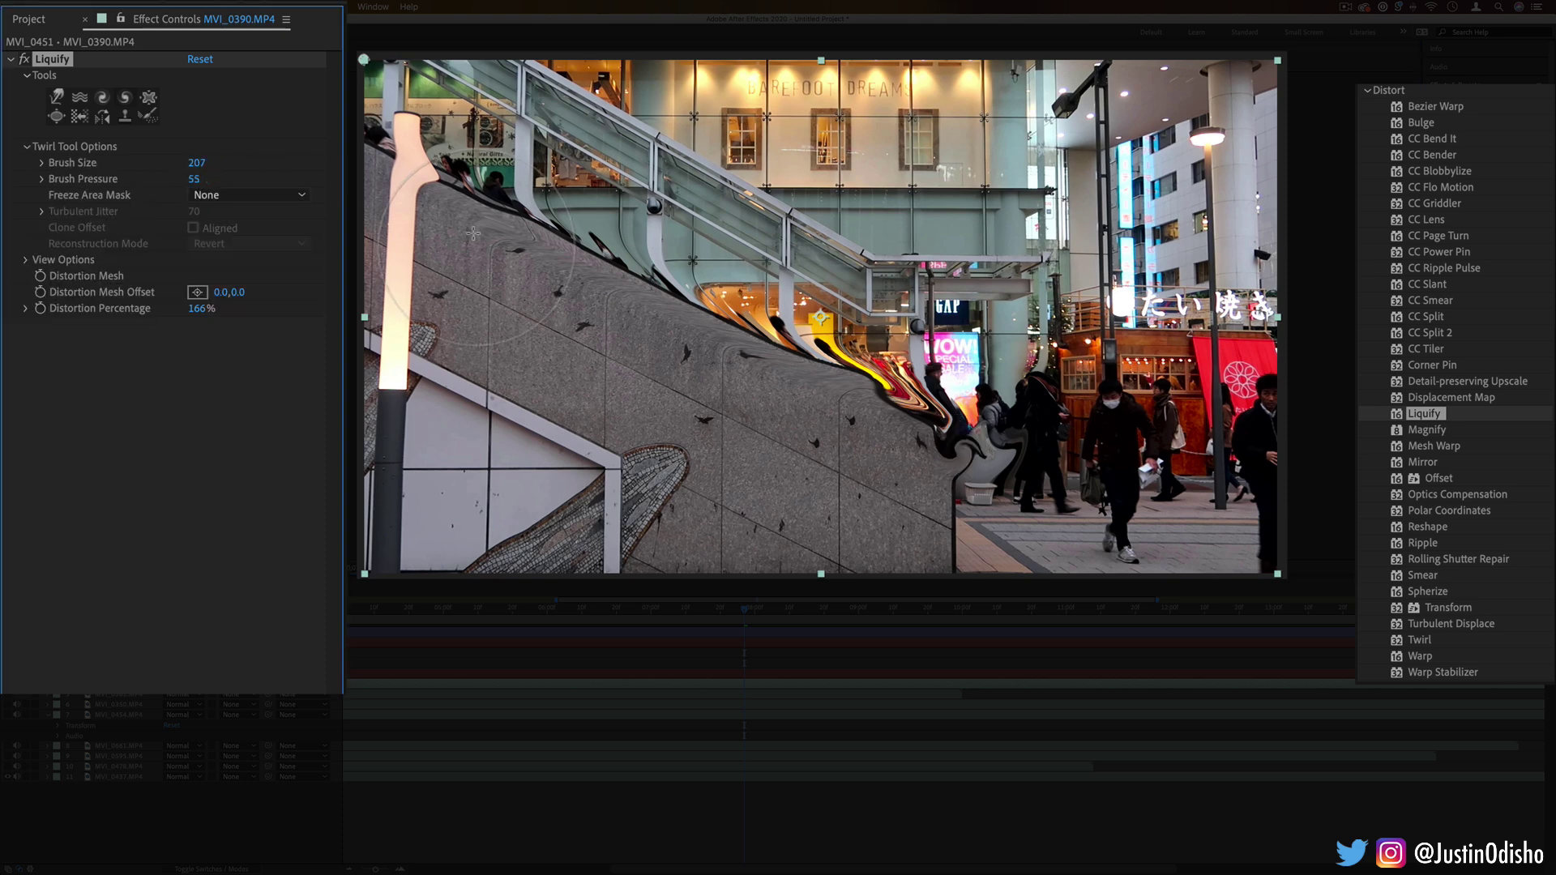
mouse_move(608, 278)
mouse_down()
mouse_move(892, 389)
mouse_move(964, 405)
mouse_move(1096, 397)
mouse_move(1098, 423)
mouse_move(1068, 278)
mouse_move(932, 178)
mouse_up()
click(218, 338)
Set Liquify's Distortion Percentage to 0%, try varying it, and remove the effect from MVI_0390.MP4.
click(196, 308)
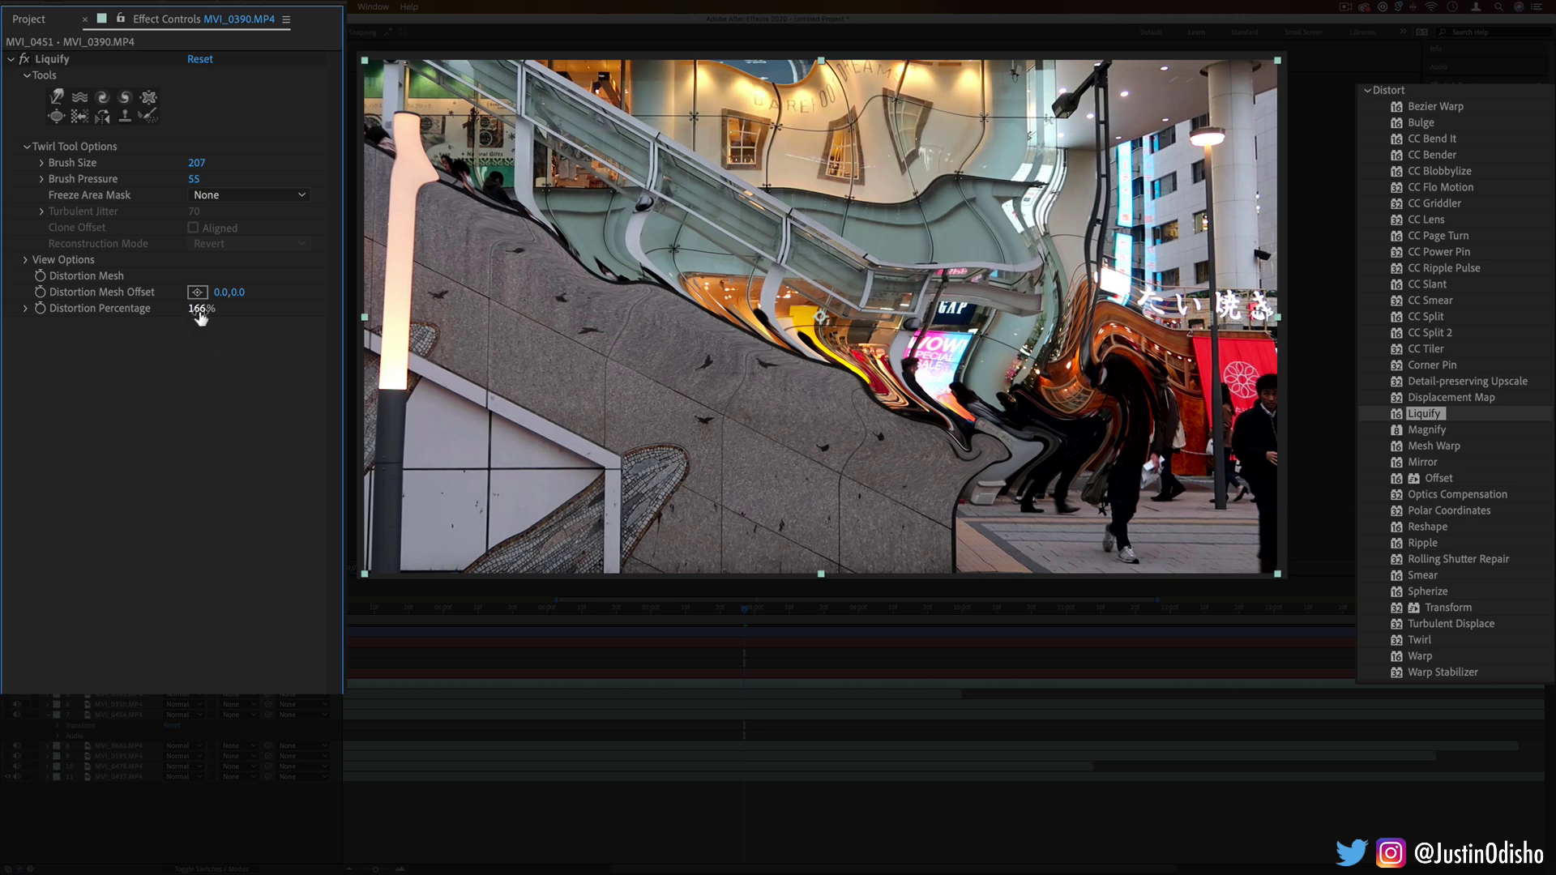
text(0)
key(Return)
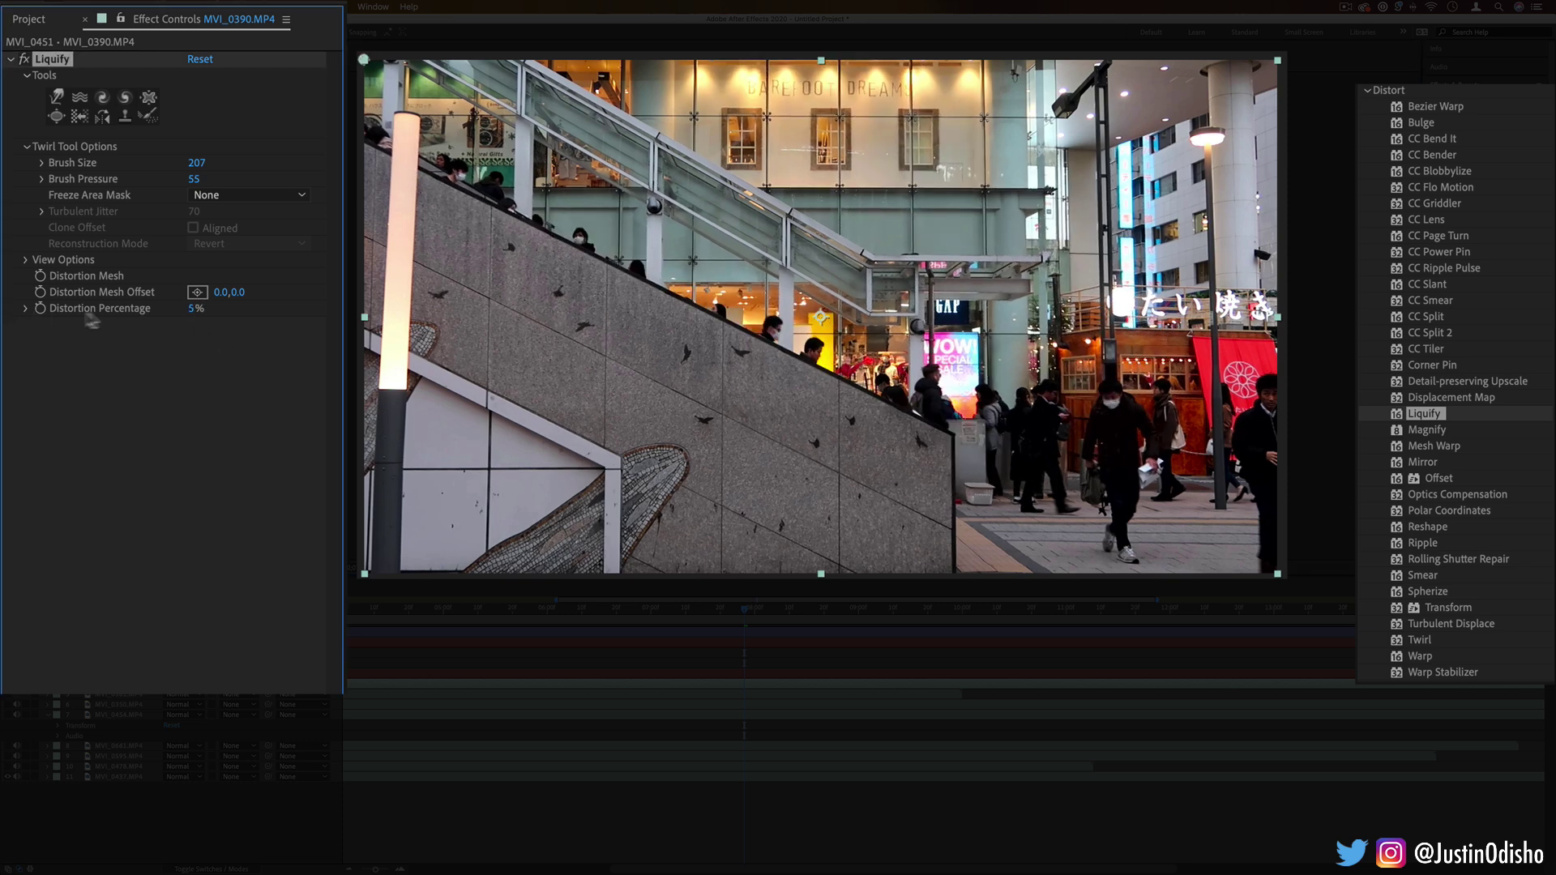
mouse_move(146, 311)
mouse_down()
mouse_move(190, 308)
mouse_move(253, 245)
mouse_move(239, 318)
mouse_move(122, 326)
mouse_move(228, 321)
mouse_move(138, 328)
mouse_move(220, 326)
mouse_move(207, 256)
mouse_up()
key(Delete)
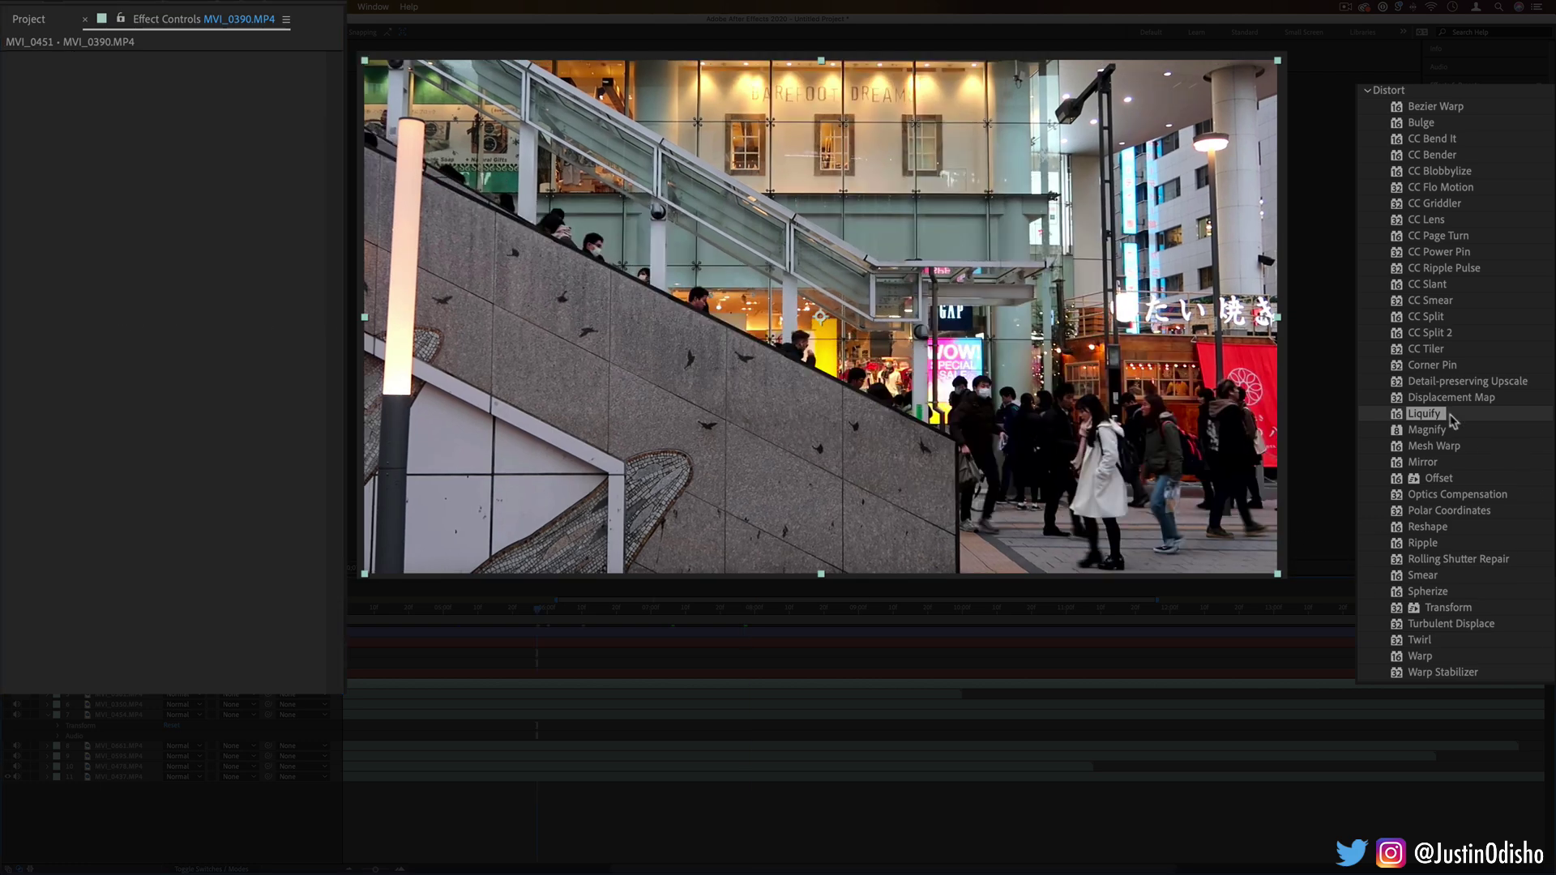
Apply Magnify to MVI_0390.MP4 centered at 880.0, 340.0, with magnification 555.0, size 387.0 and feather 27.2.
drag(1426, 429, 574, 270)
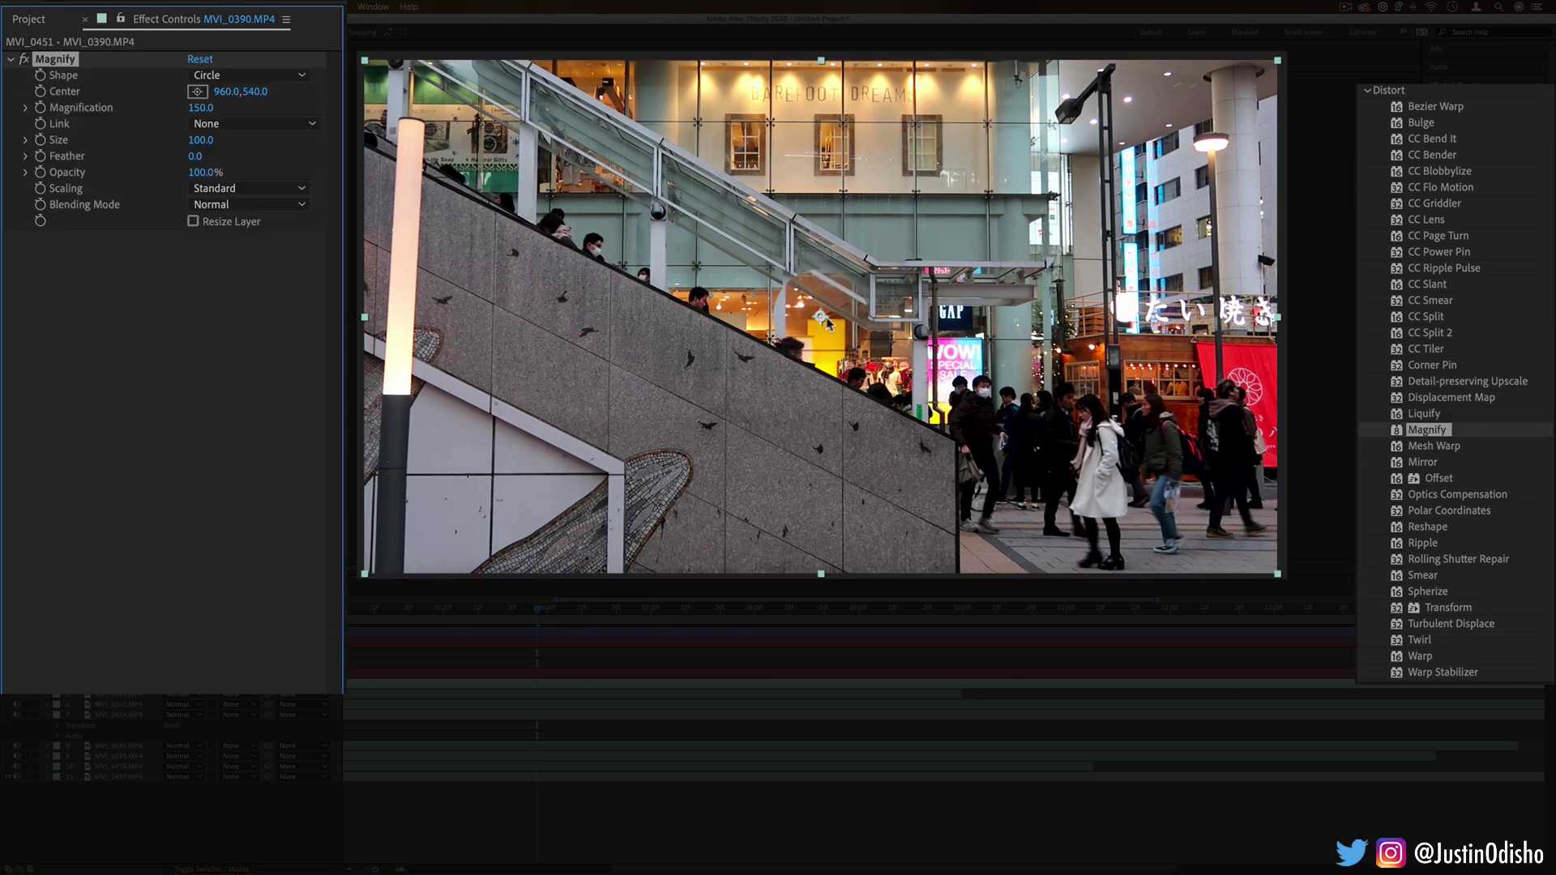
drag(821, 317, 797, 223)
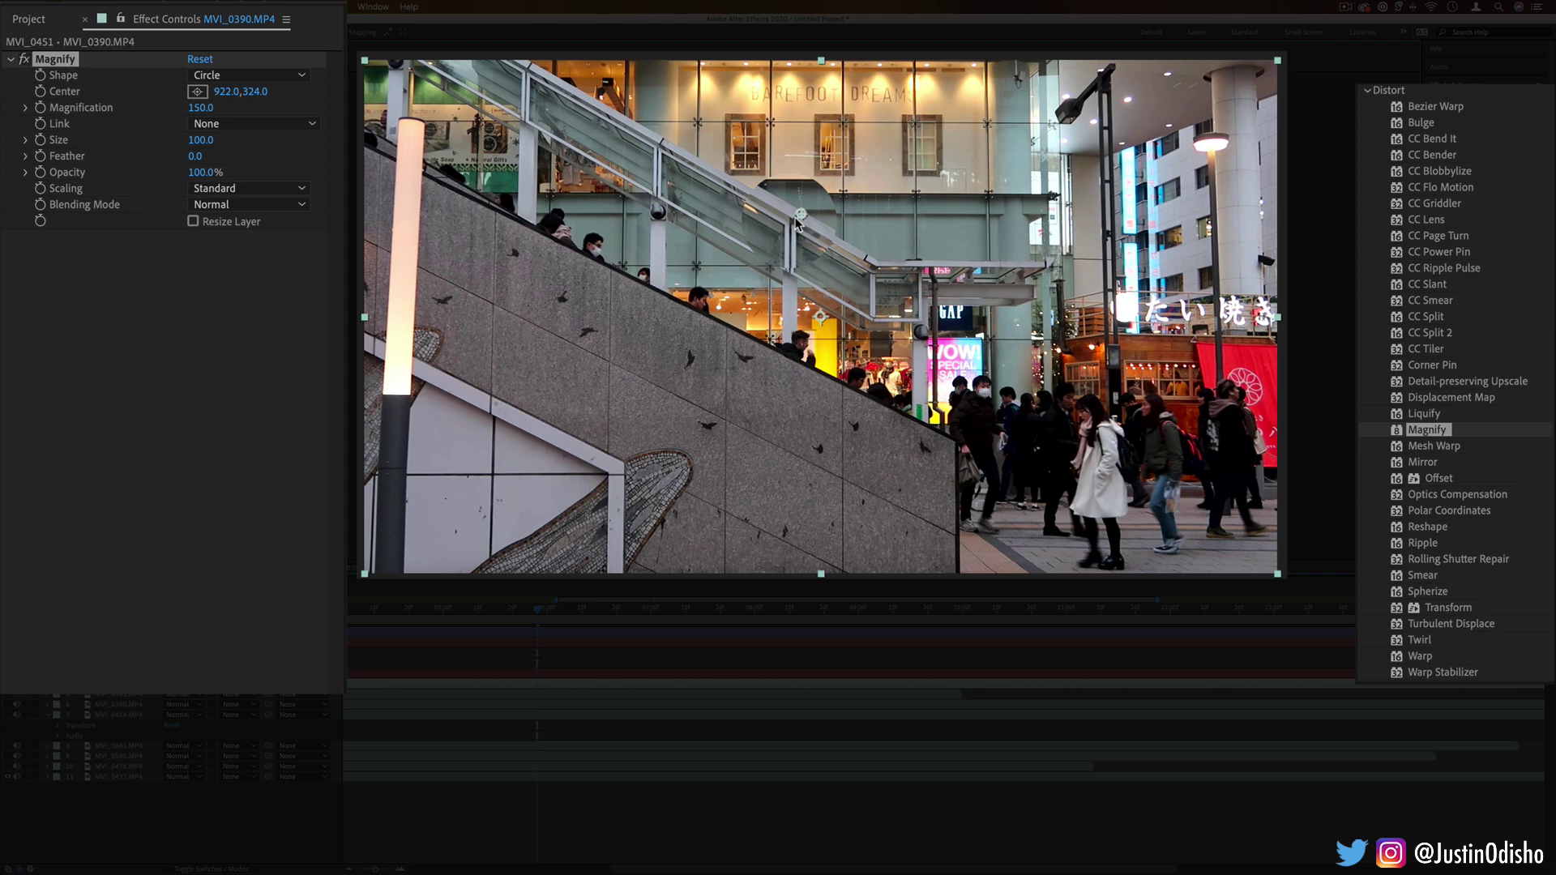
drag(200, 108, 929, 251)
mouse_move(800, 213)
mouse_down()
mouse_move(762, 98)
mouse_move(864, 99)
mouse_move(782, 220)
mouse_up()
drag(201, 140, 340, 141)
drag(468, 101, 304, 138)
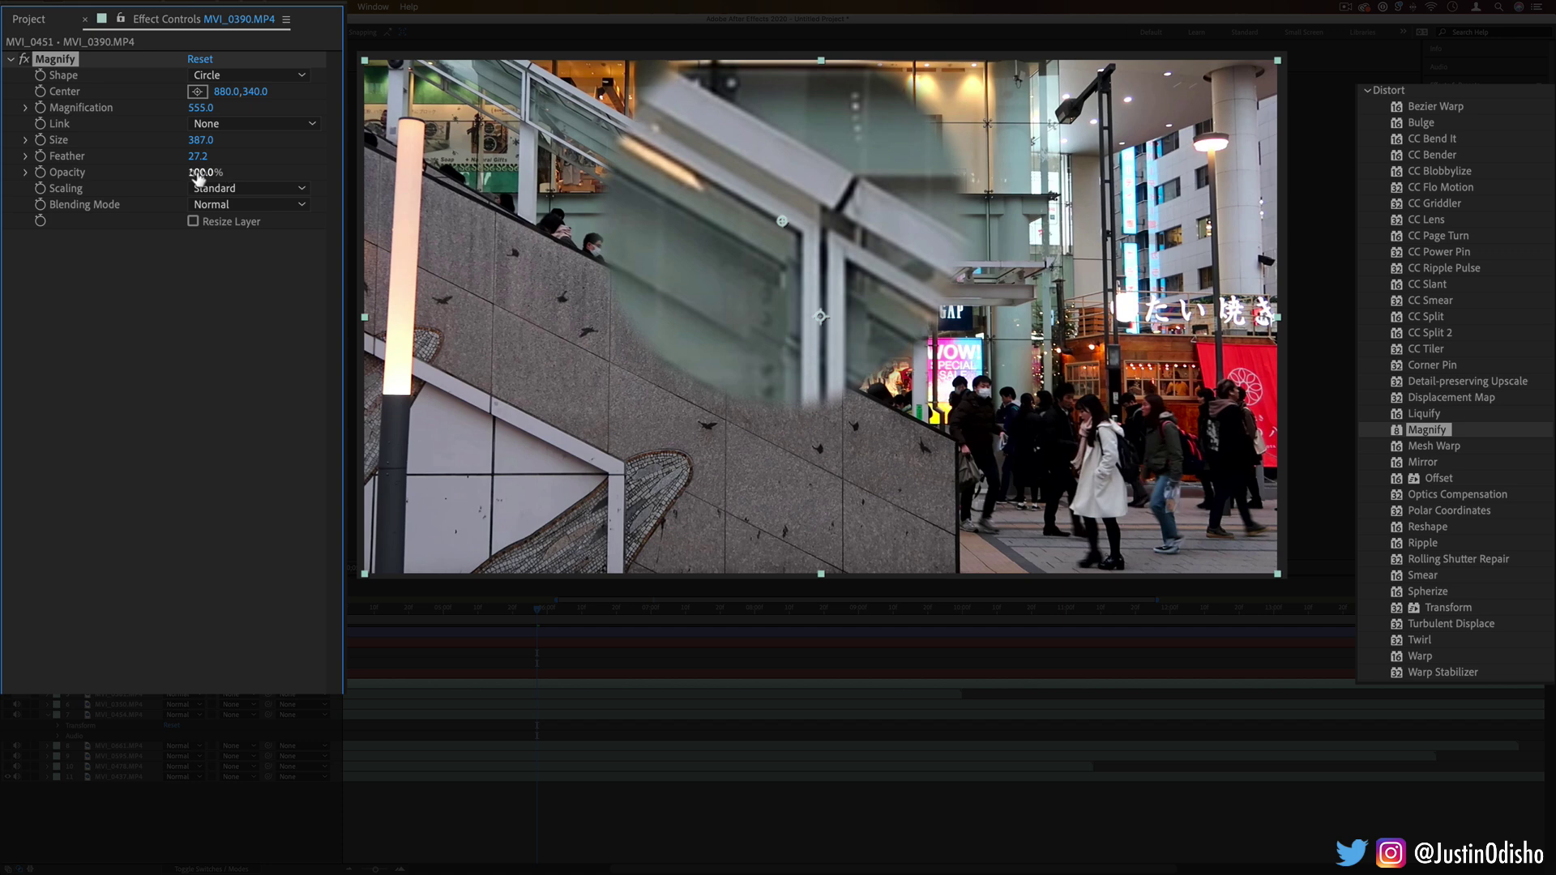
Change the Magnify shape to Square, set the magnification to 413.0, and try shifting its center horizontally.
click(247, 74)
click(246, 114)
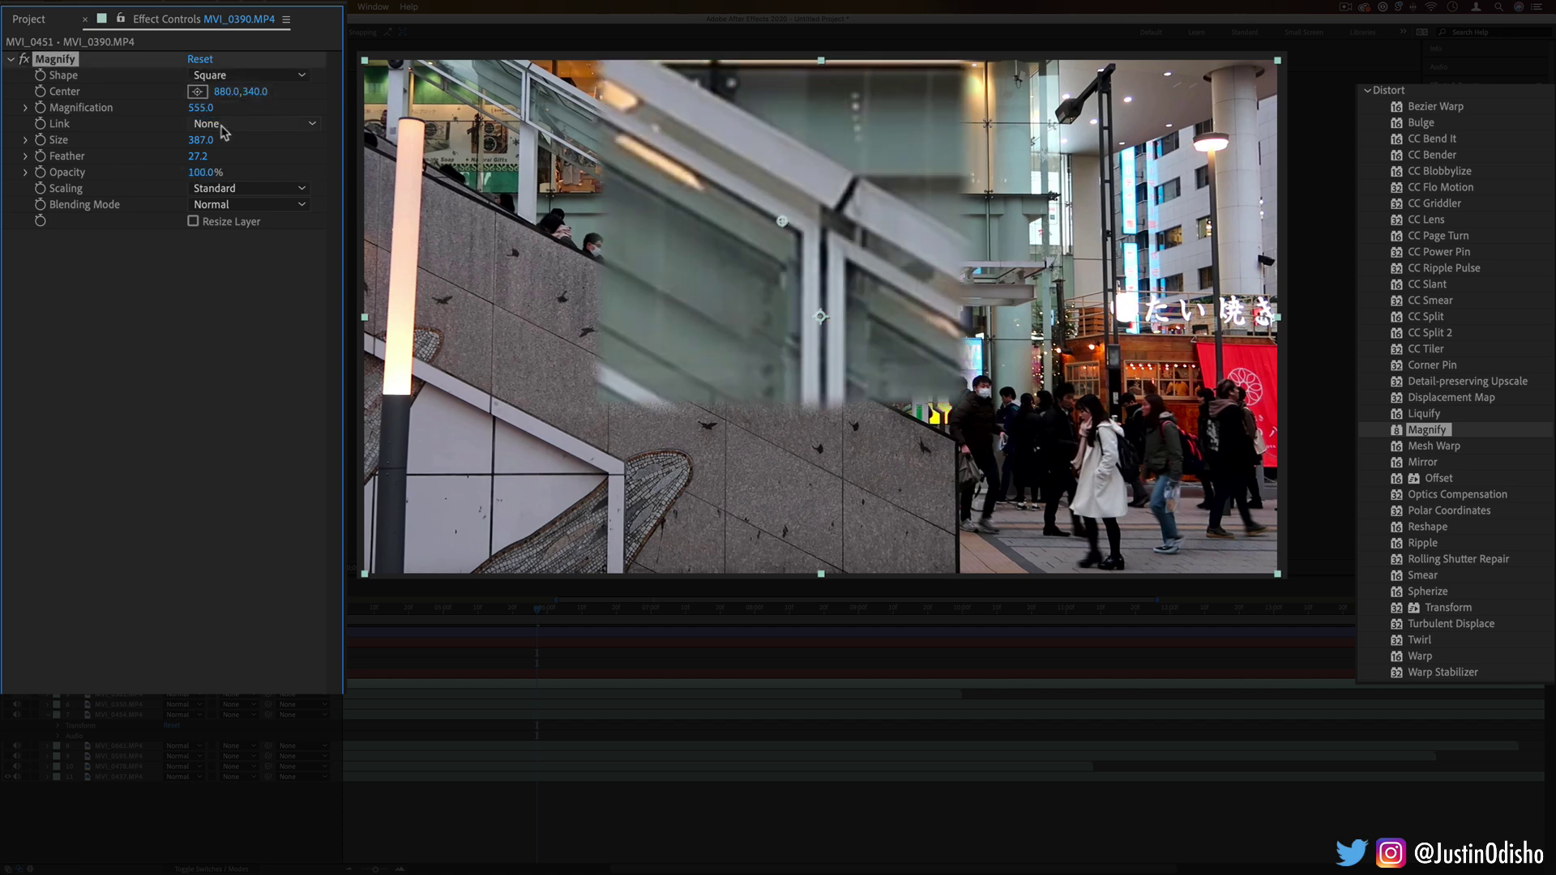
drag(201, 108, 47, 105)
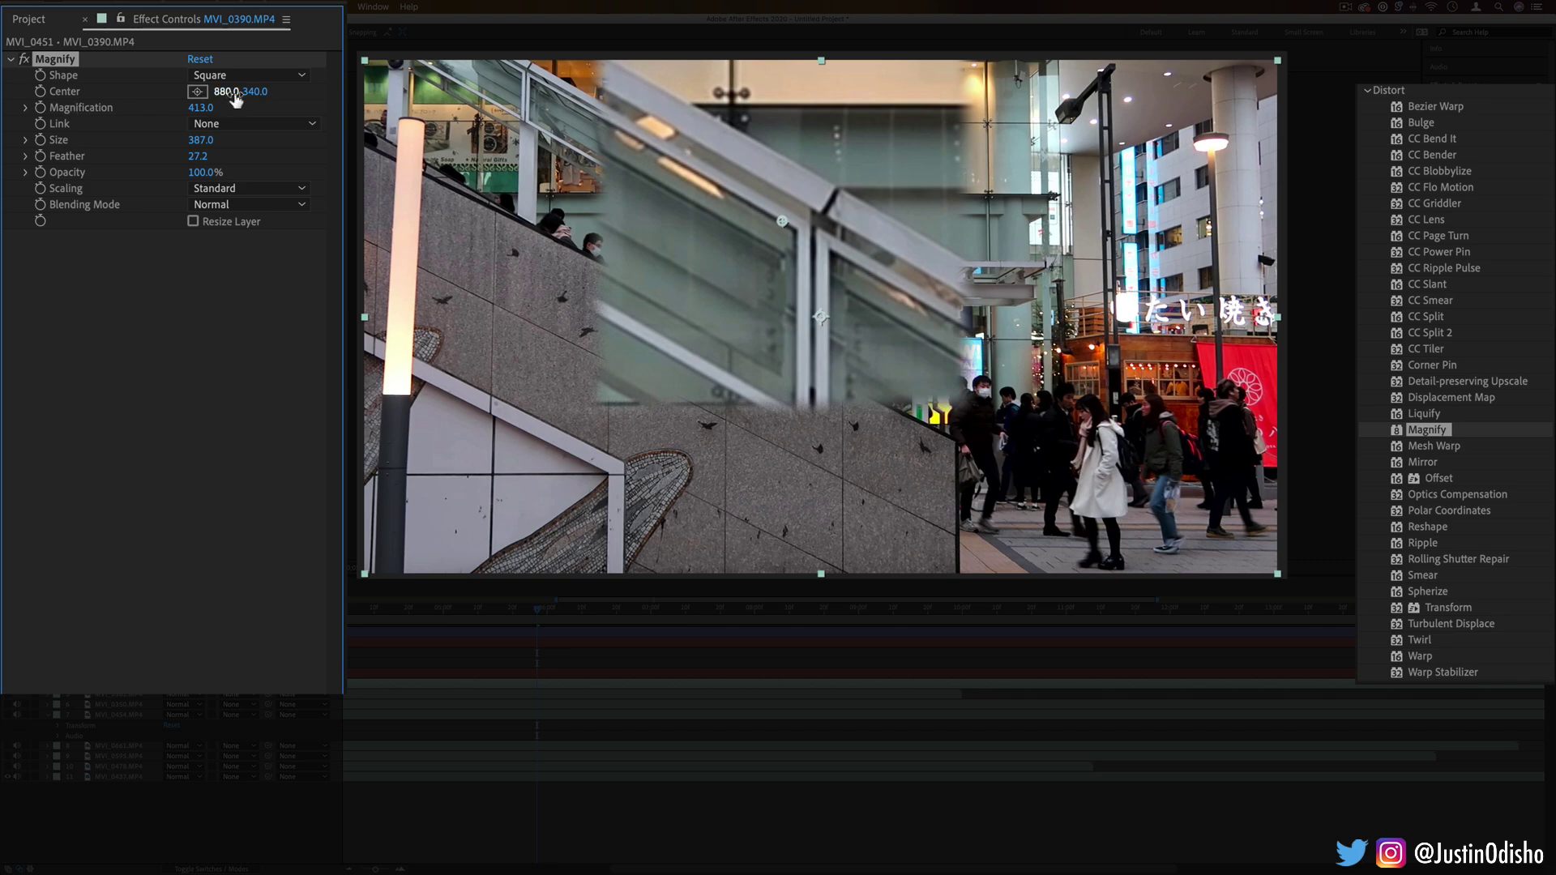
drag(229, 91, 454, 91)
key(space)
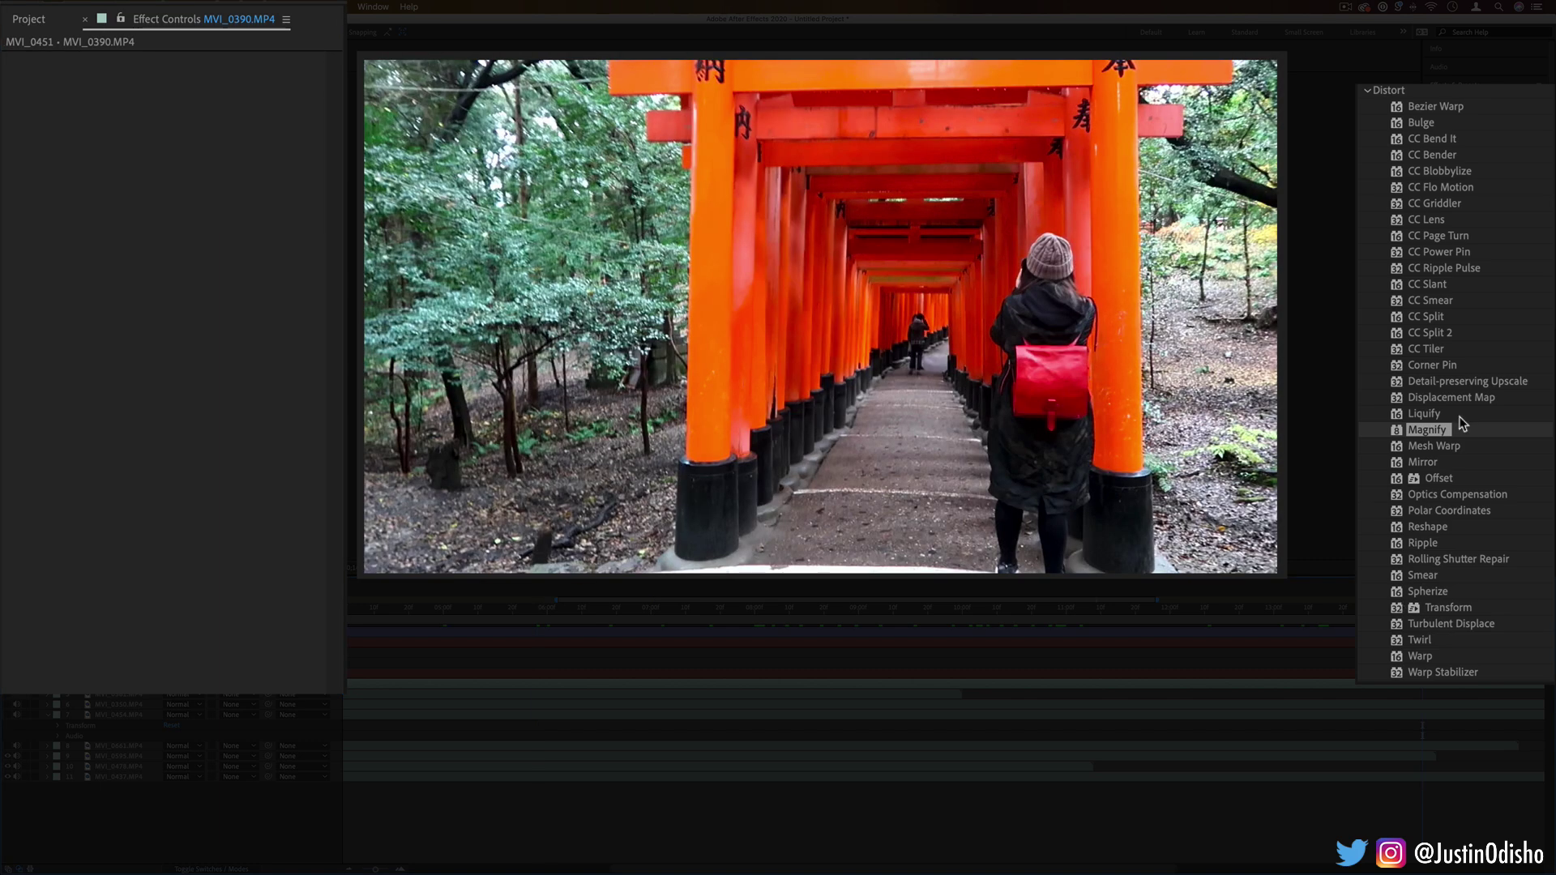
Apply Mesh Warp to MVI_0595.MP4 and pull the upper mesh points outward to bend the top of the orange gate pillars.
drag(1459, 448, 944, 345)
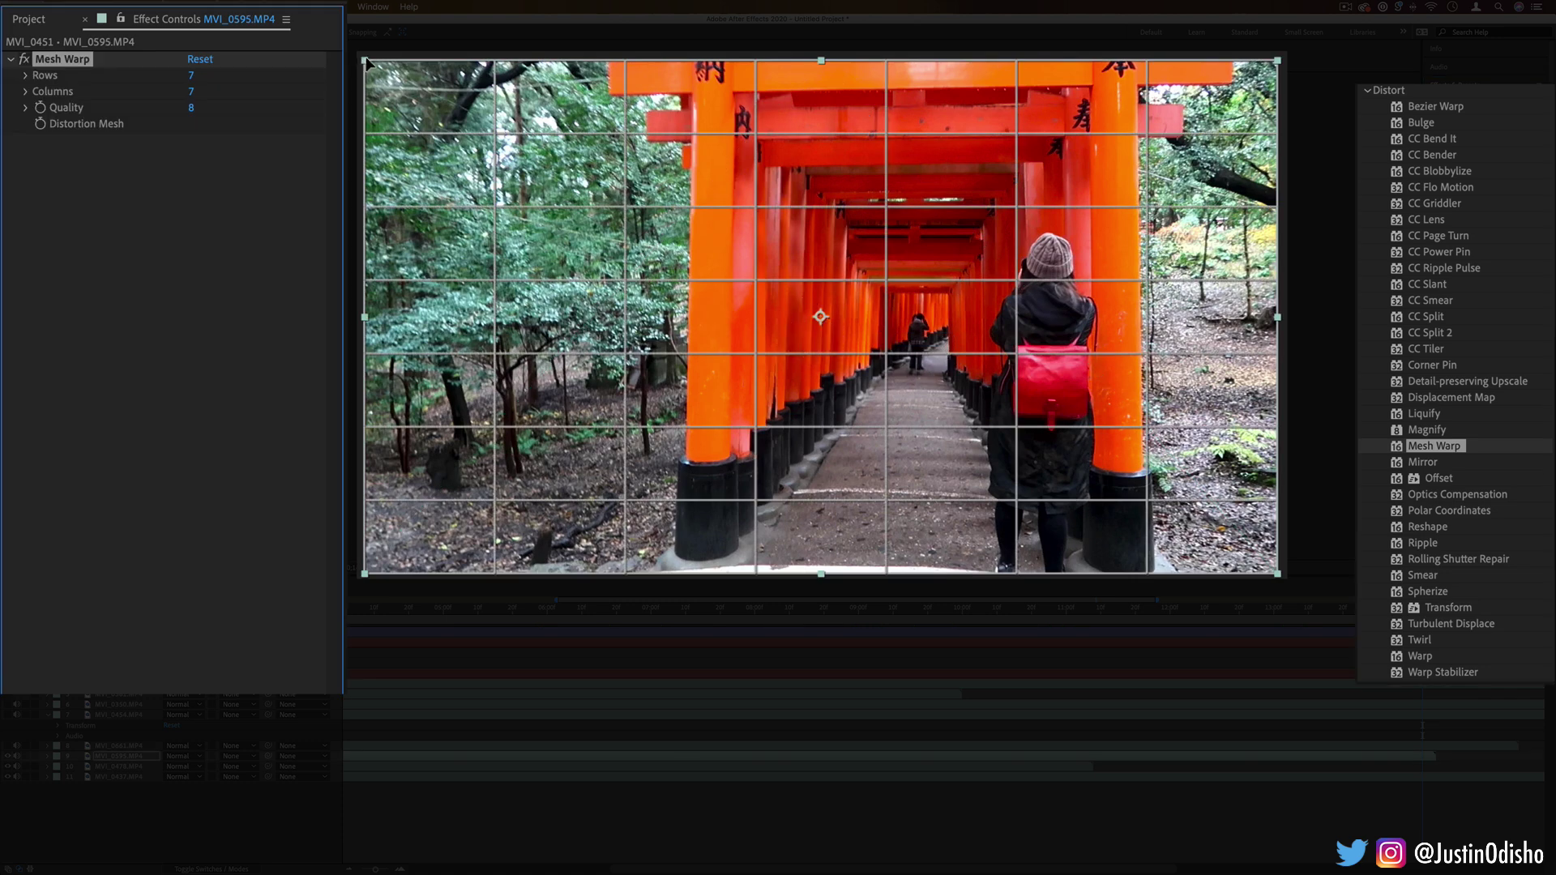
click(497, 136)
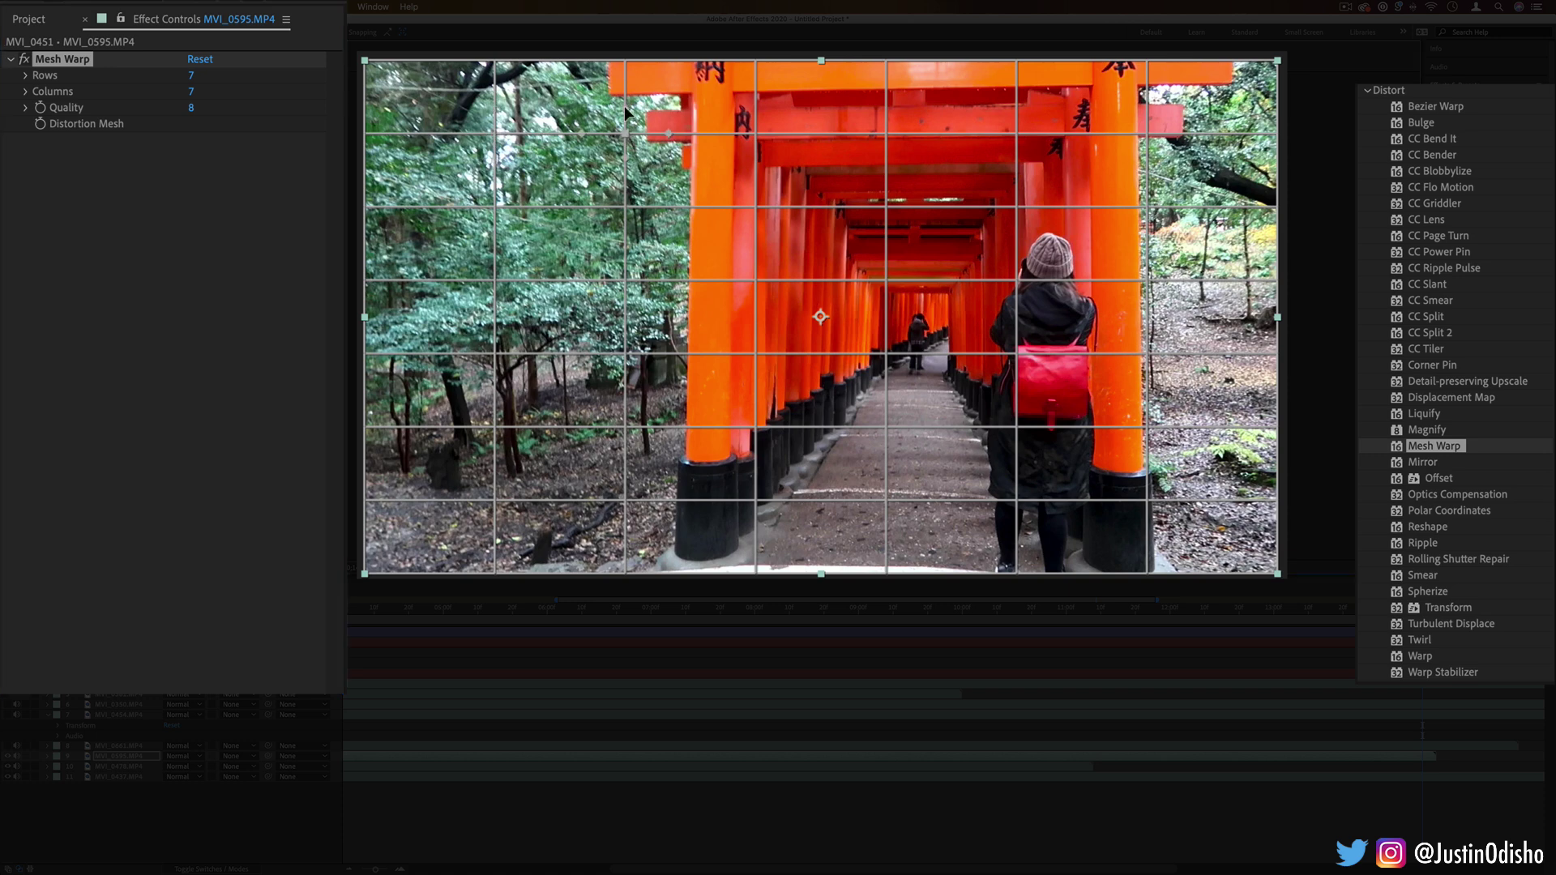
drag(626, 114, 687, 115)
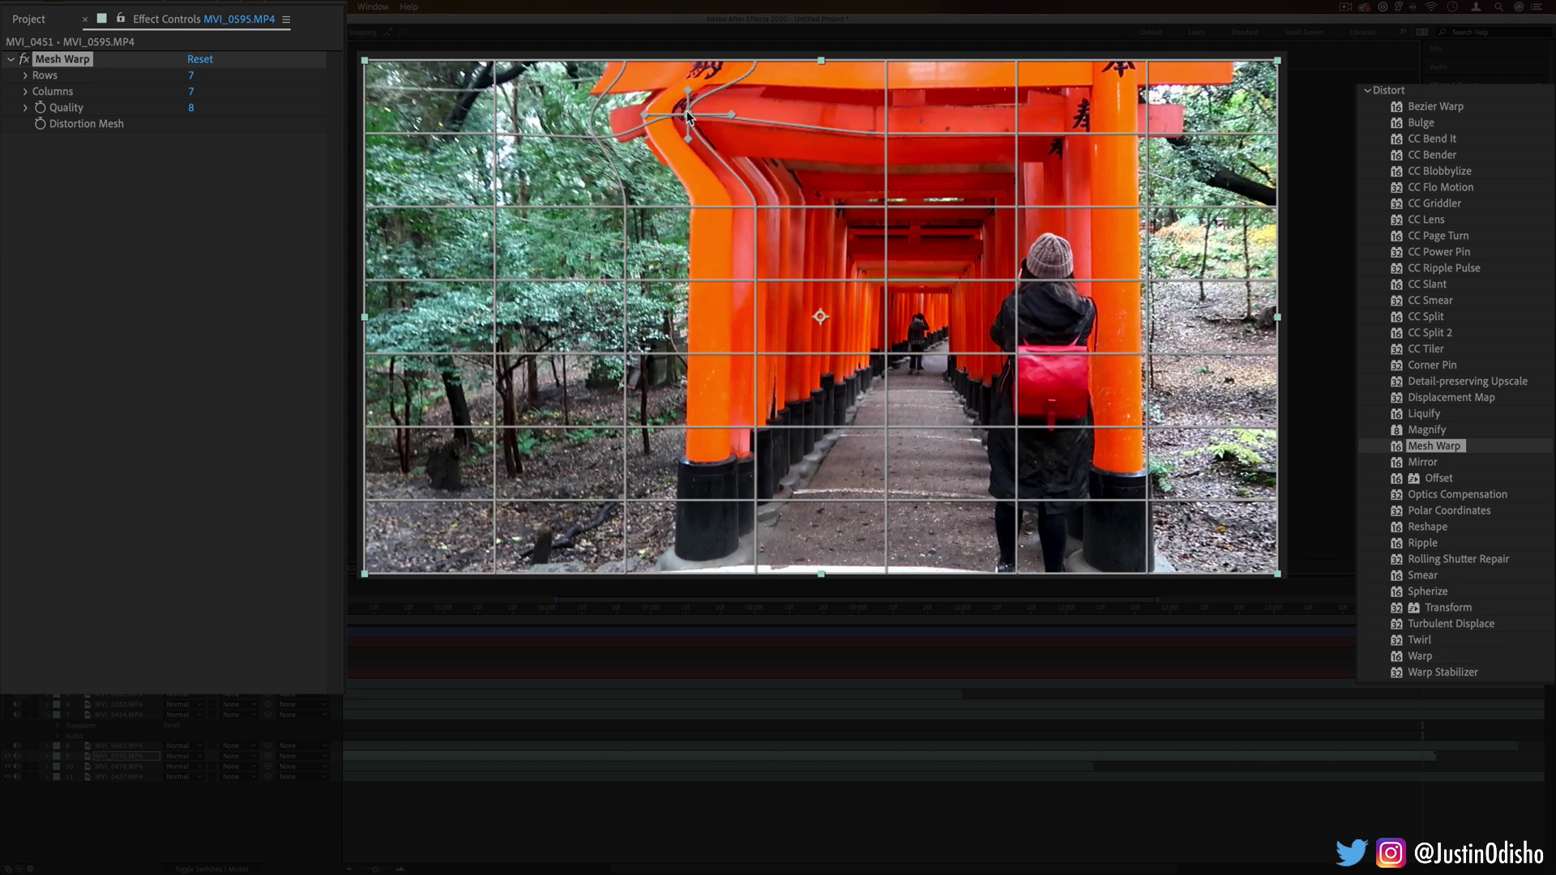
drag(1148, 132, 1238, 122)
drag(1016, 128, 1090, 126)
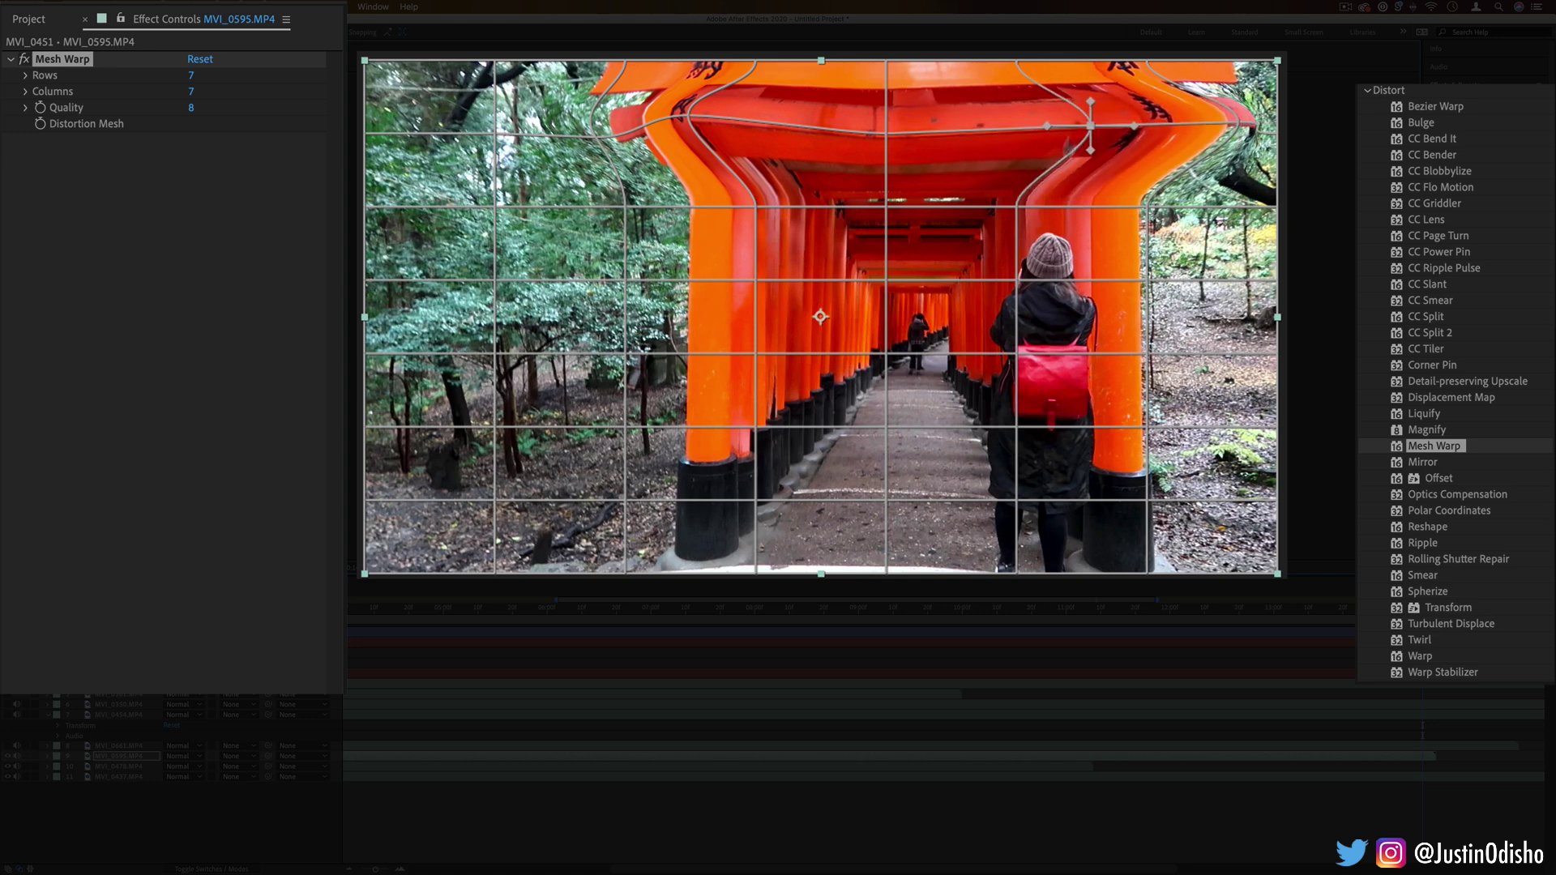
mouse_move(1018, 209)
mouse_down()
mouse_move(1046, 239)
mouse_move(1023, 217)
mouse_up()
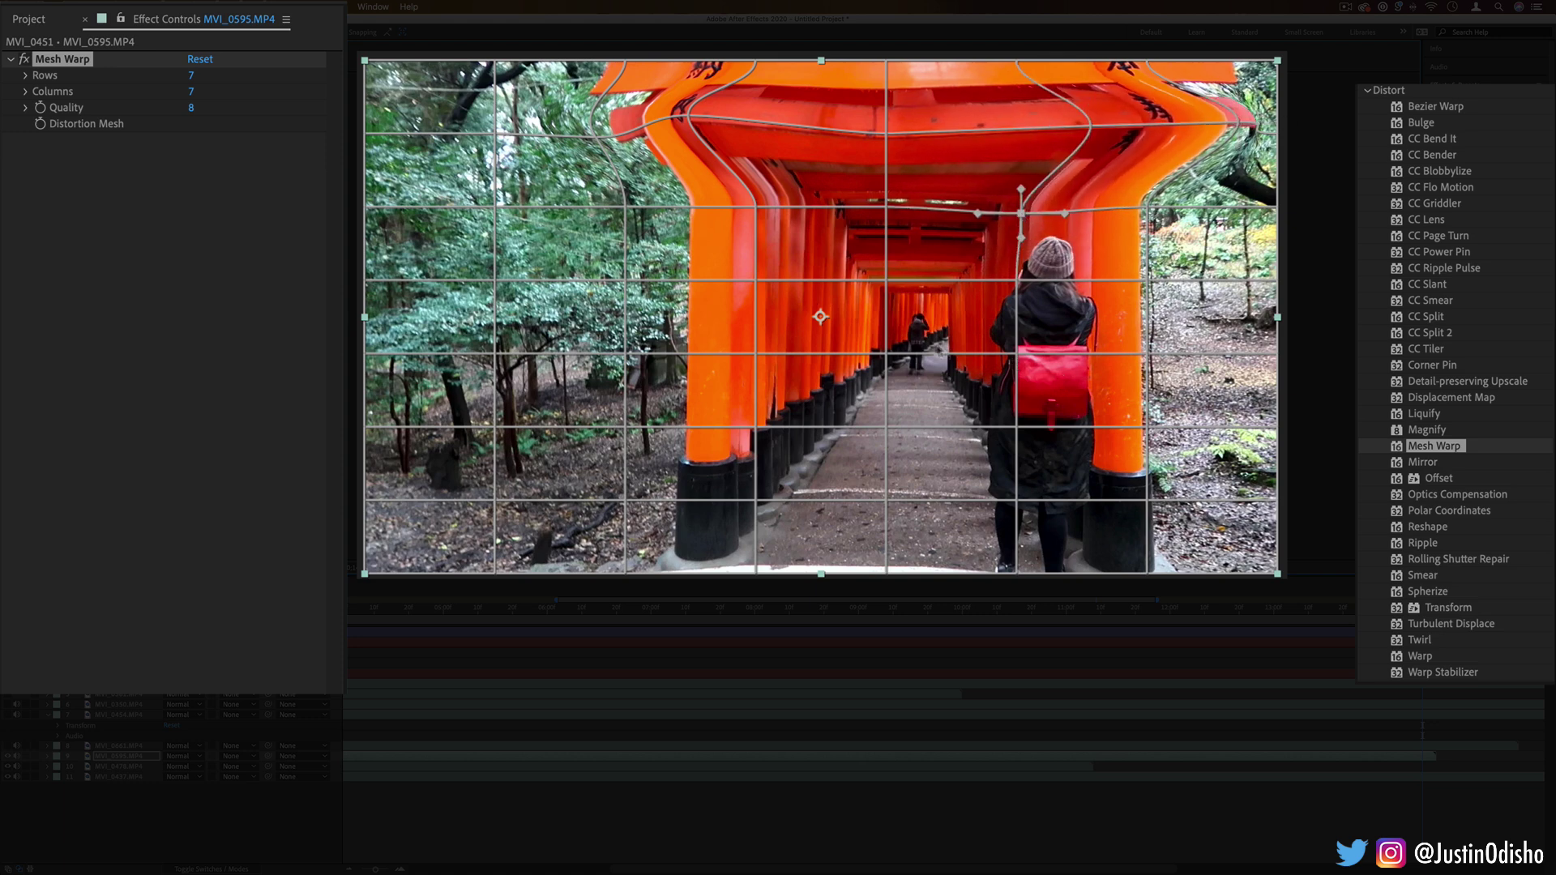
Pull the mesh points along the left row of gate pillars outward to bend the pillars into a wave.
mouse_move(757, 353)
mouse_down()
mouse_move(688, 349)
mouse_move(817, 350)
mouse_move(705, 349)
mouse_move(731, 348)
mouse_up()
click(757, 279)
drag(709, 278, 685, 272)
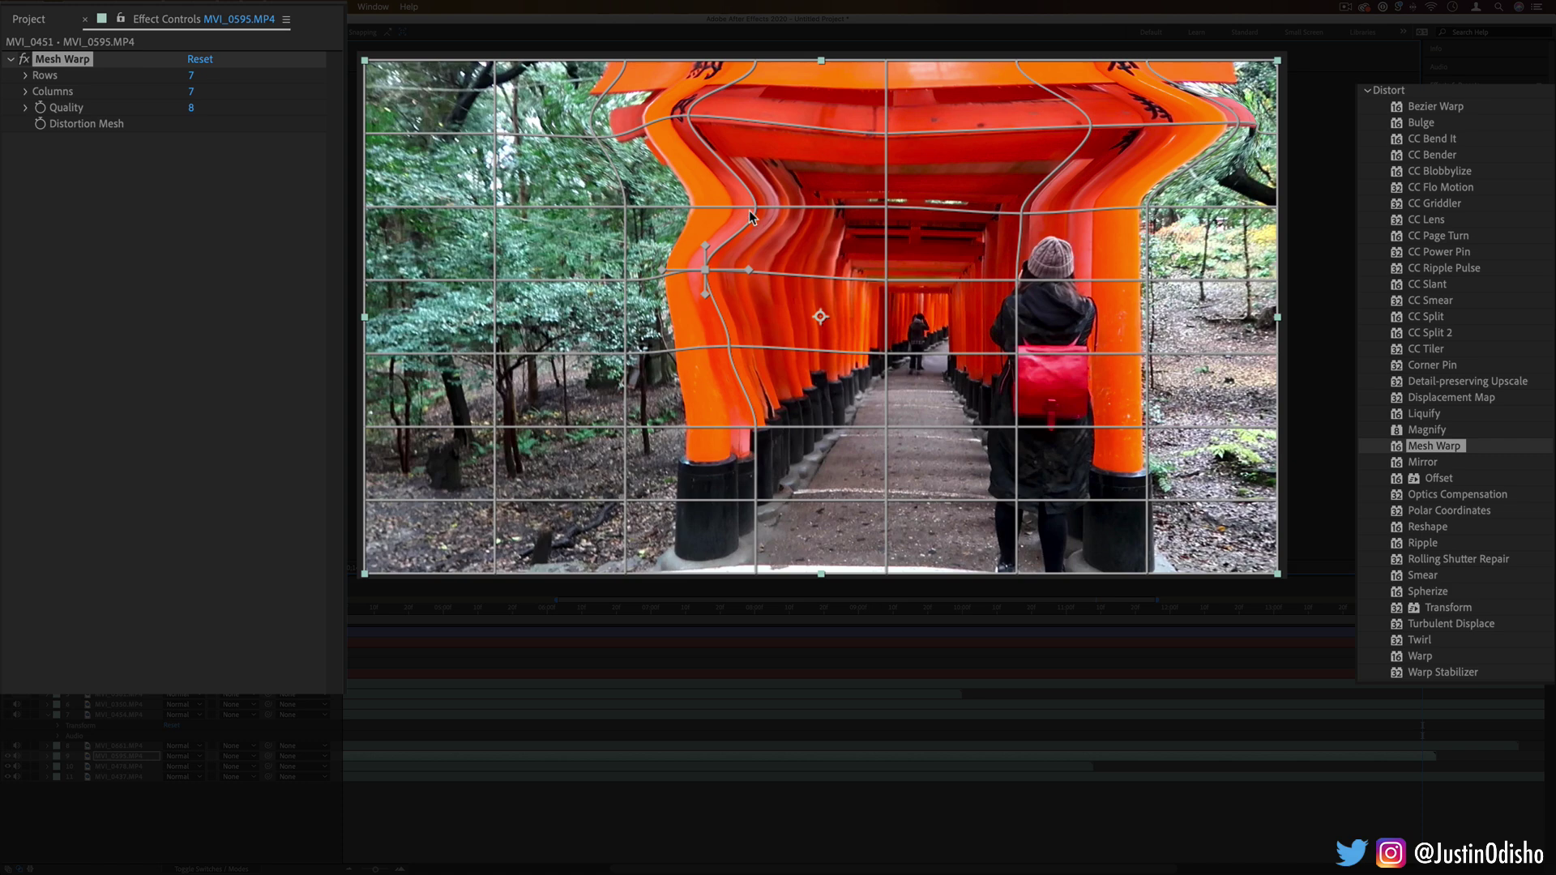
click(756, 208)
Set the Mesh Warp grid to 5 rows and 2 columns.
drag(194, 78, 136, 77)
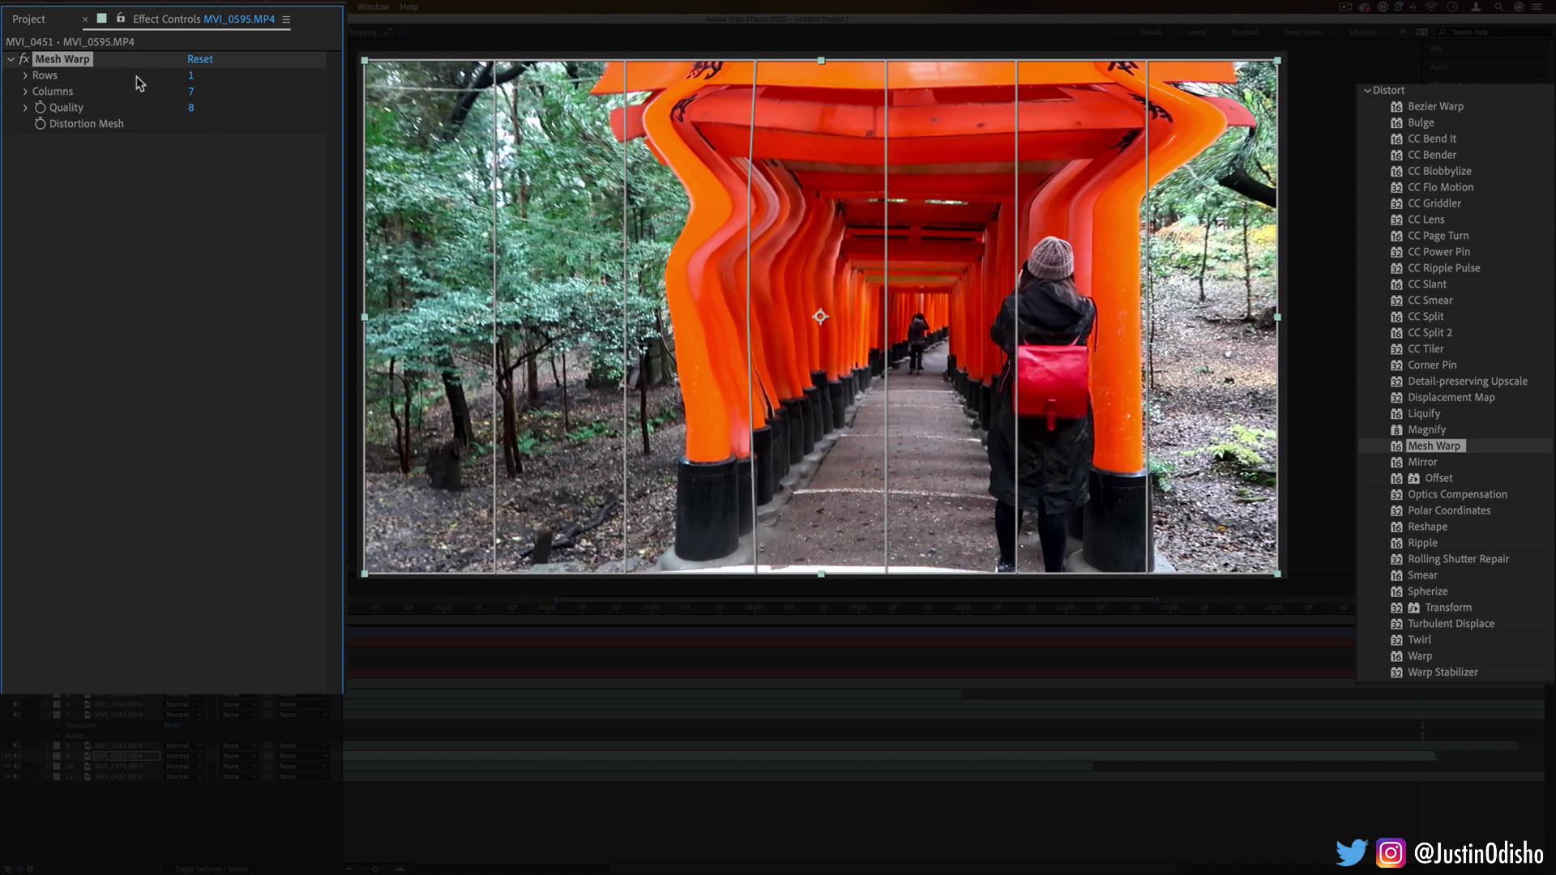
click(193, 91)
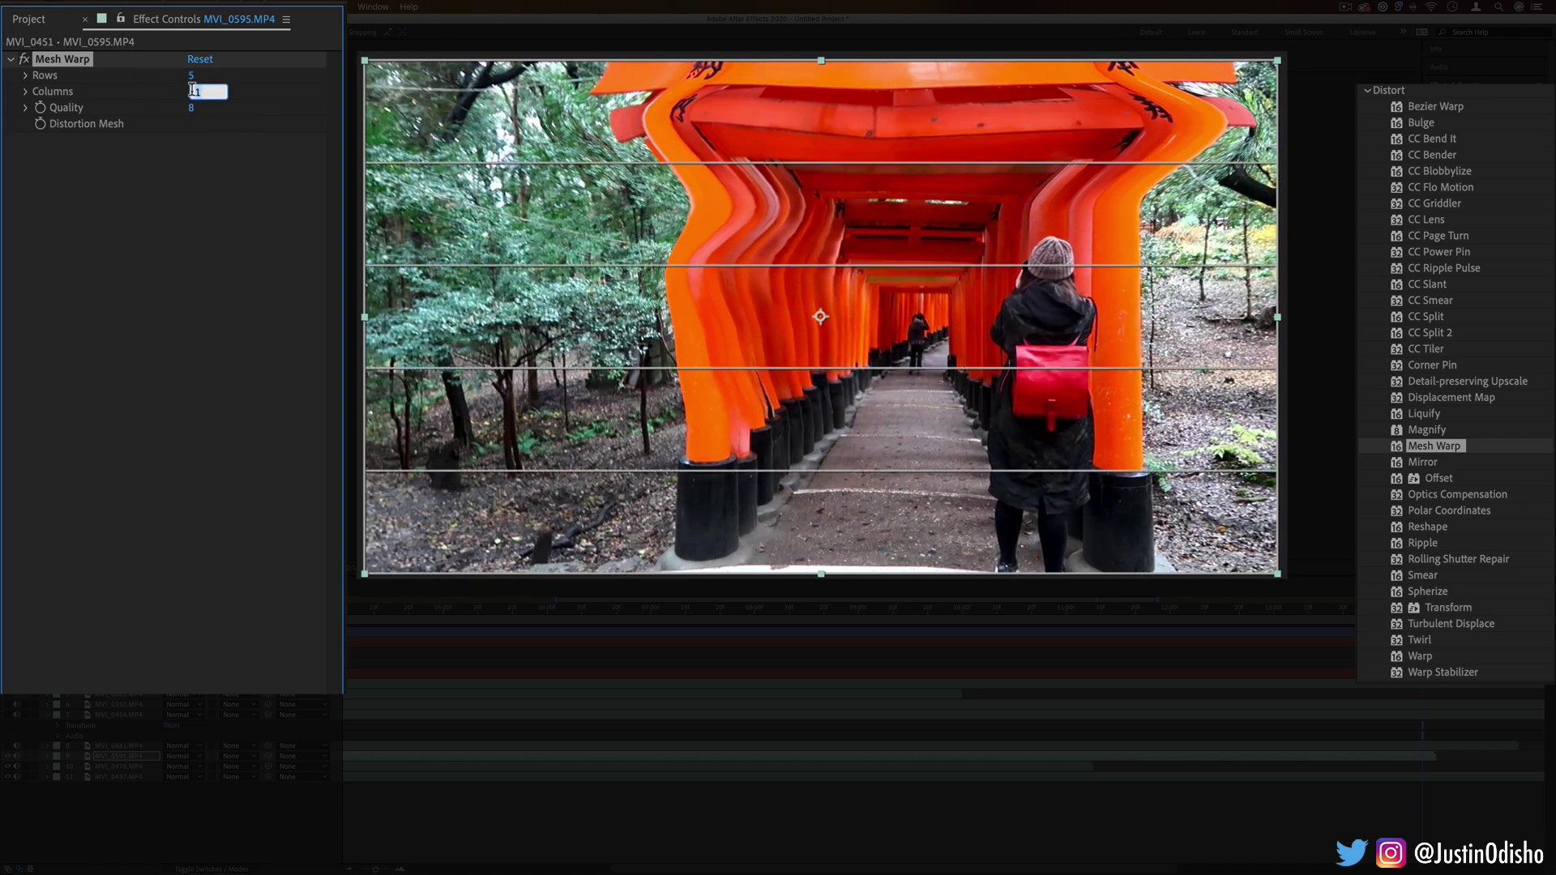
text(2)
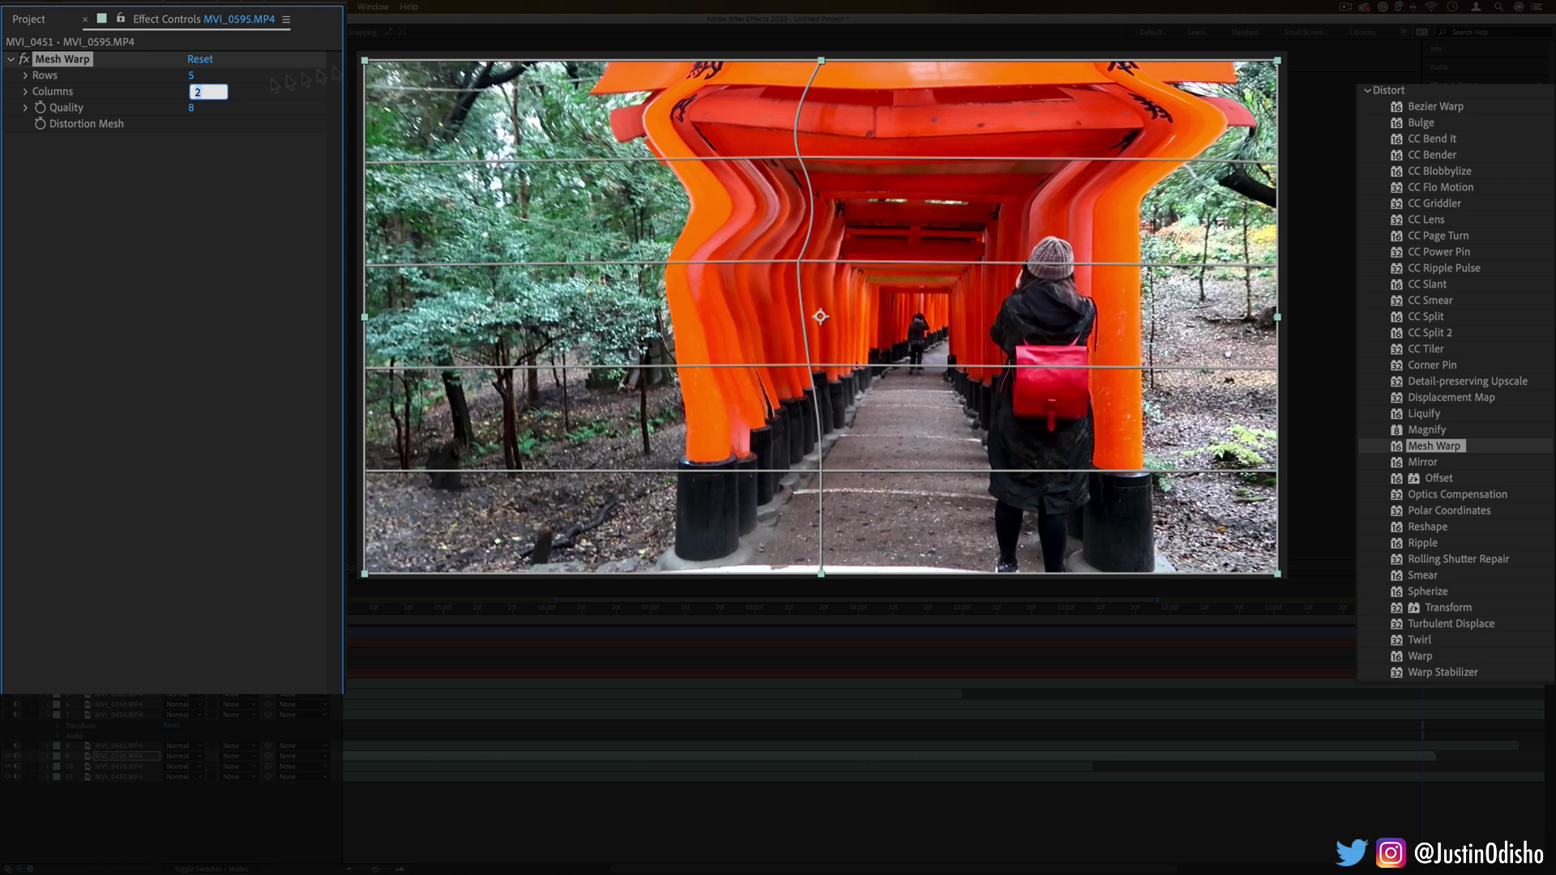
Pull the four inner points of the middle mesh line alternately right and left to bend the image into a zigzag.
drag(799, 158, 1052, 152)
drag(799, 261, 612, 274)
drag(806, 373, 1078, 355)
drag(821, 471, 654, 481)
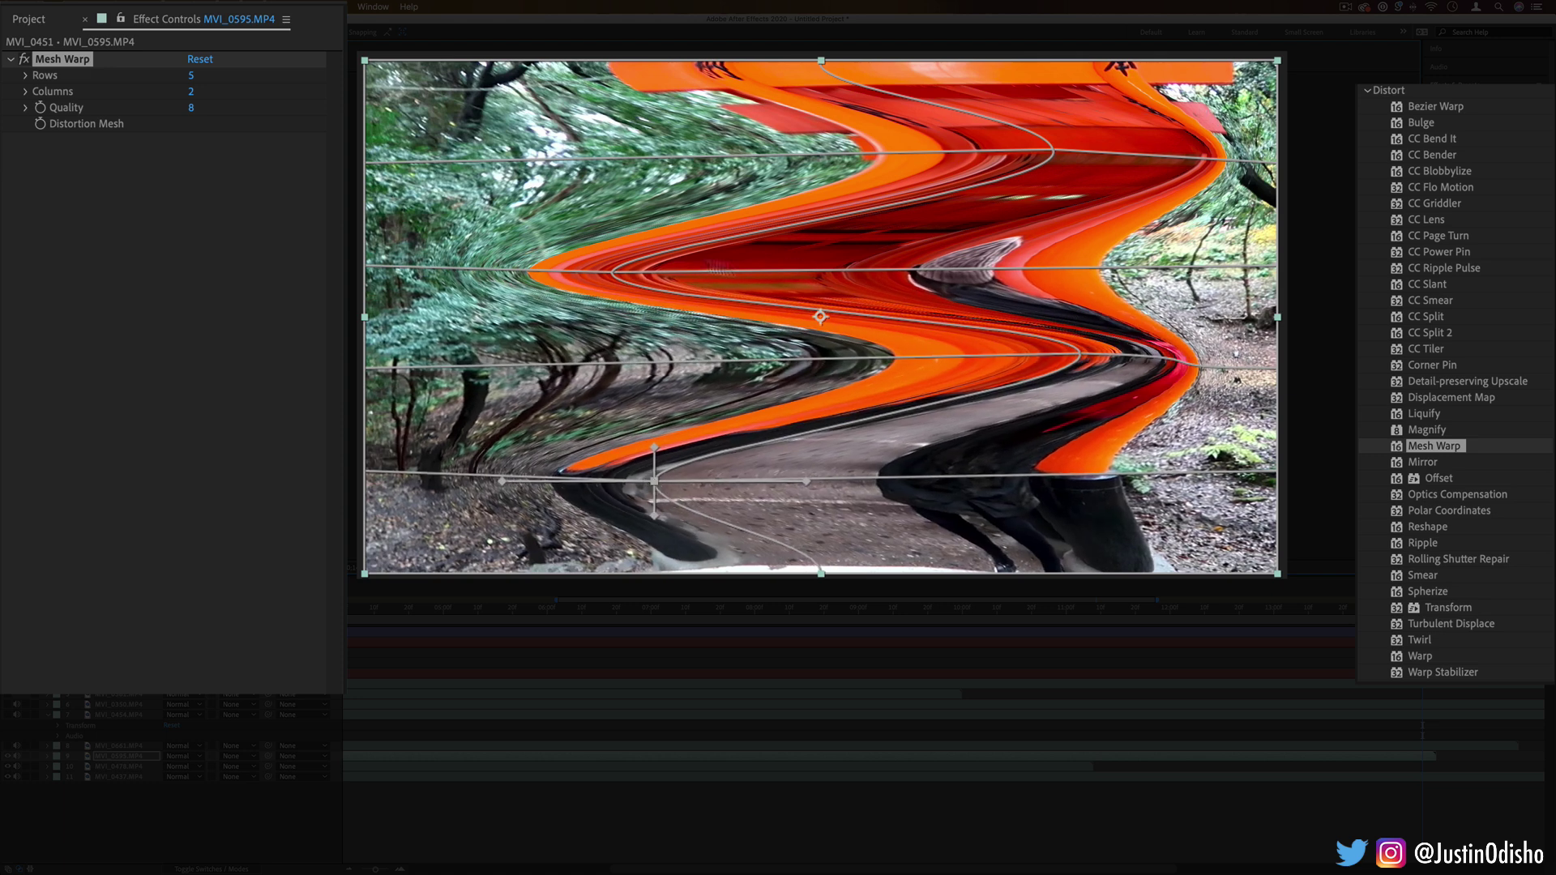
Remove the Mesh Warp effect from MVI_0595.MP4.
key(F2)
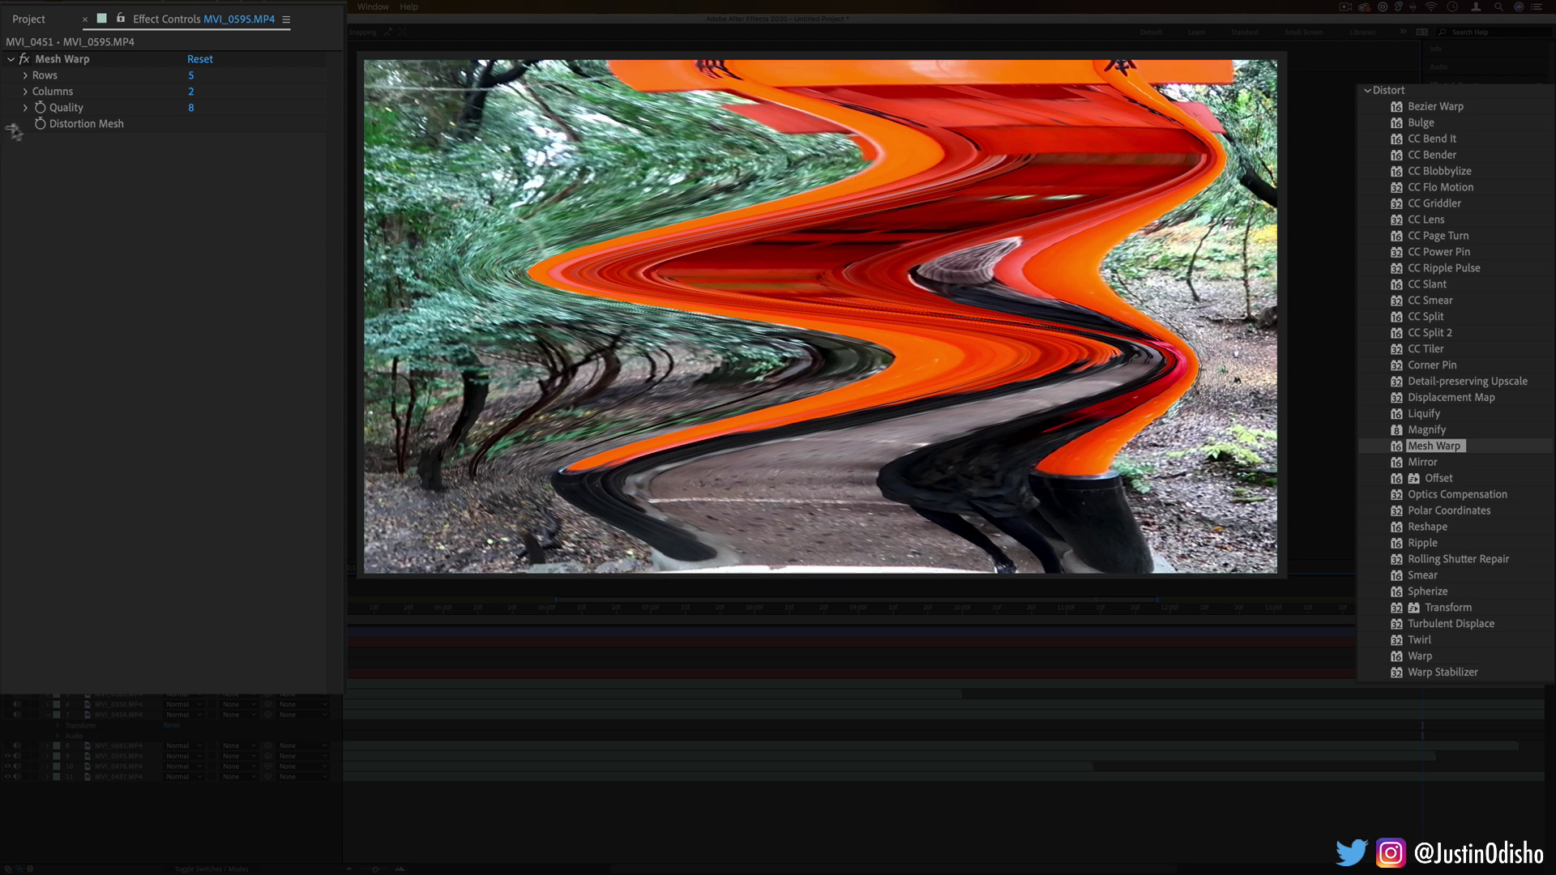
click(94, 64)
key(Delete)
Apply Mirror to MVI_0595.MP4 and set its reflection angle to 90°.
double_click(1422, 462)
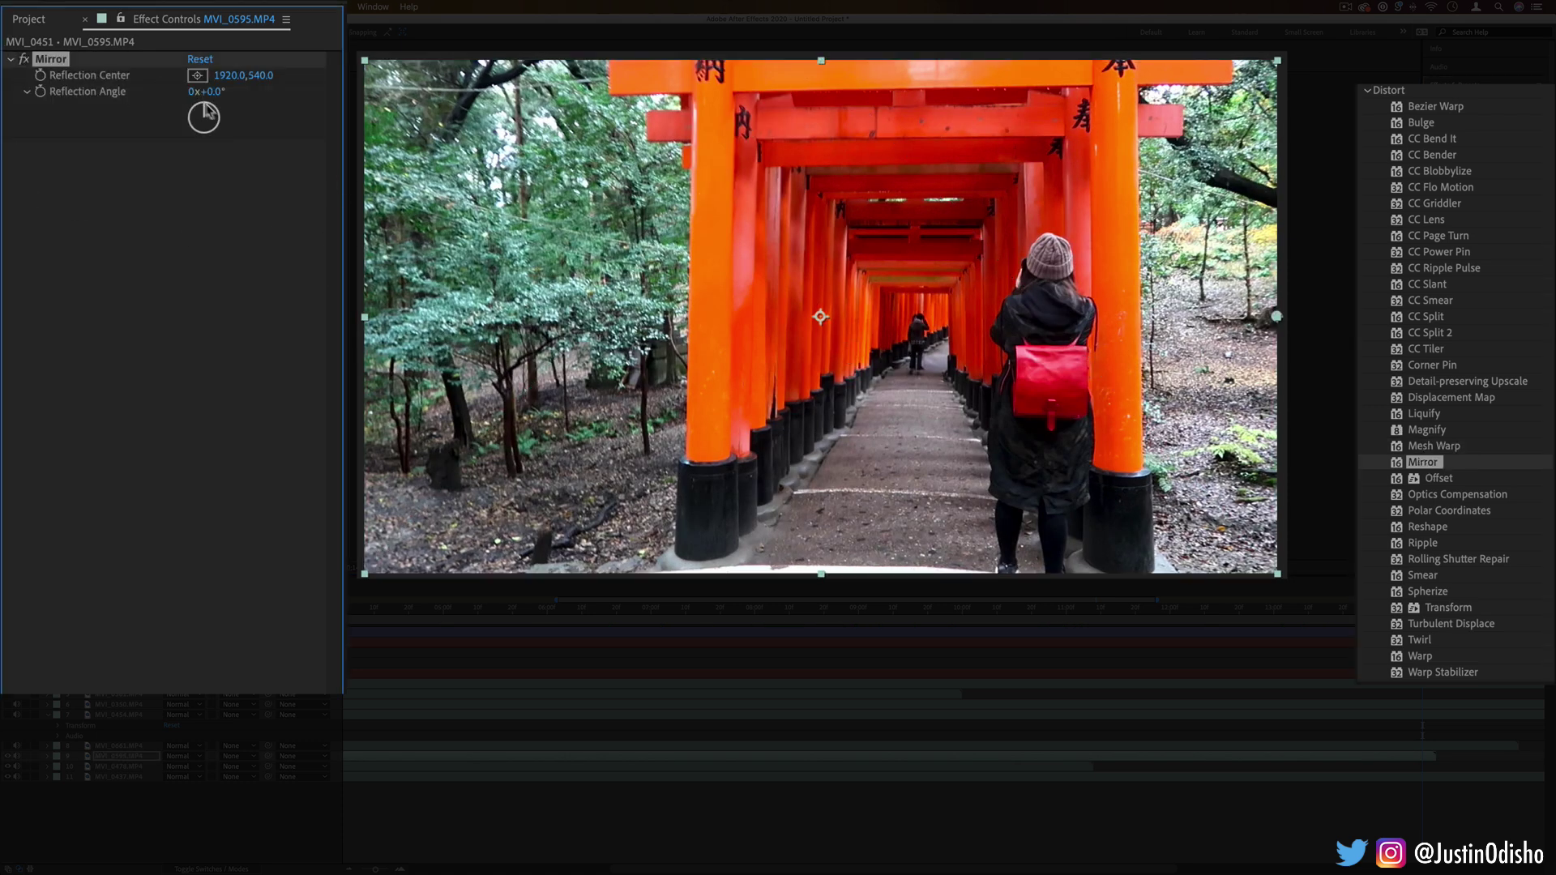
drag(209, 113, 240, 123)
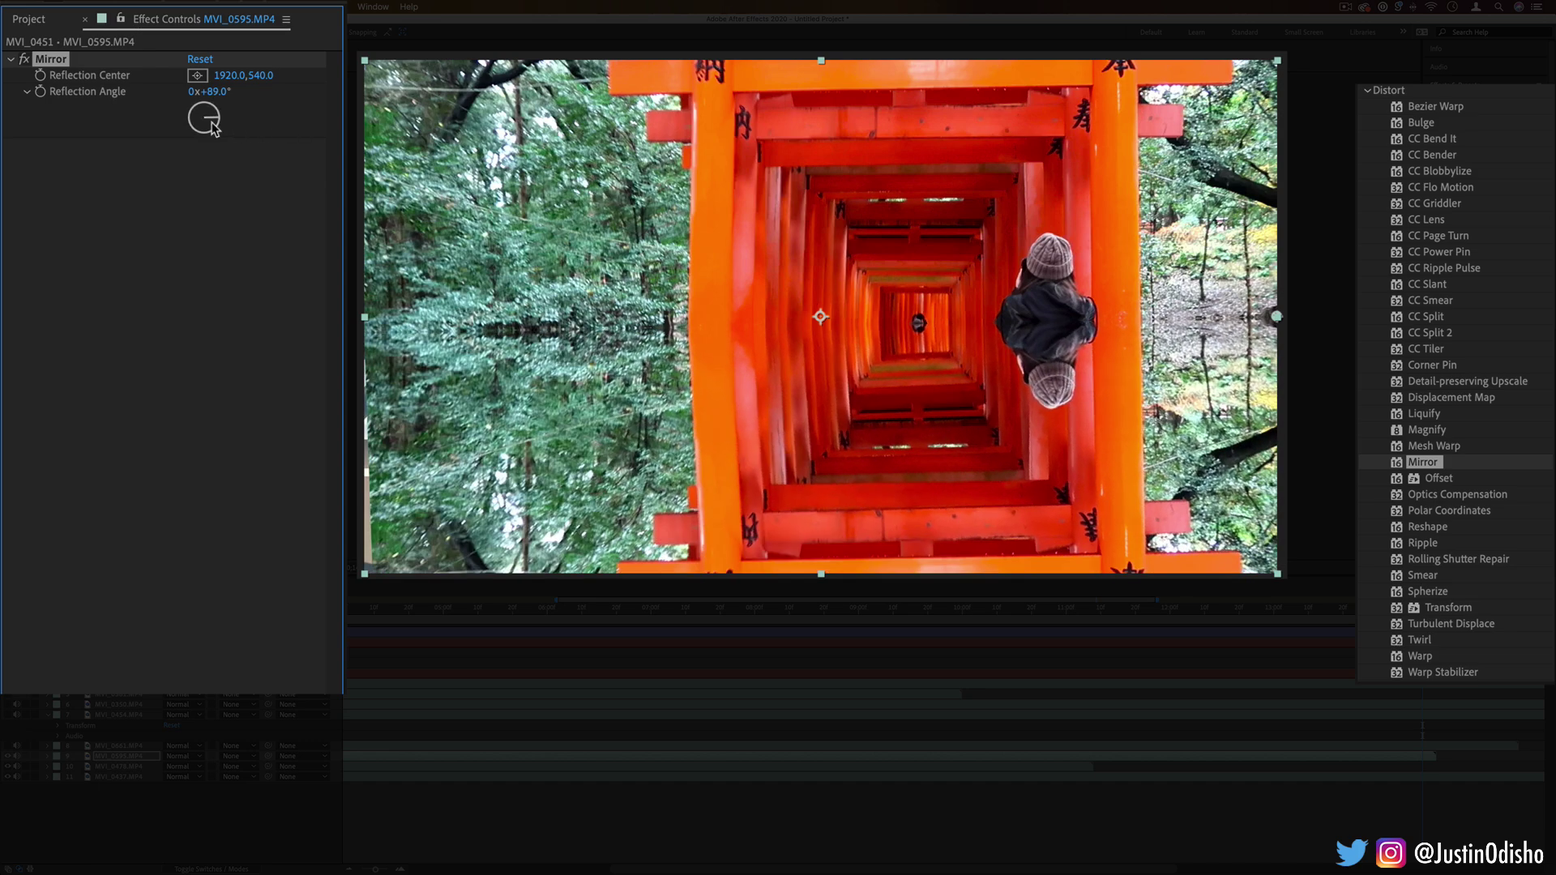
click(214, 92)
text(90)
key(Return)
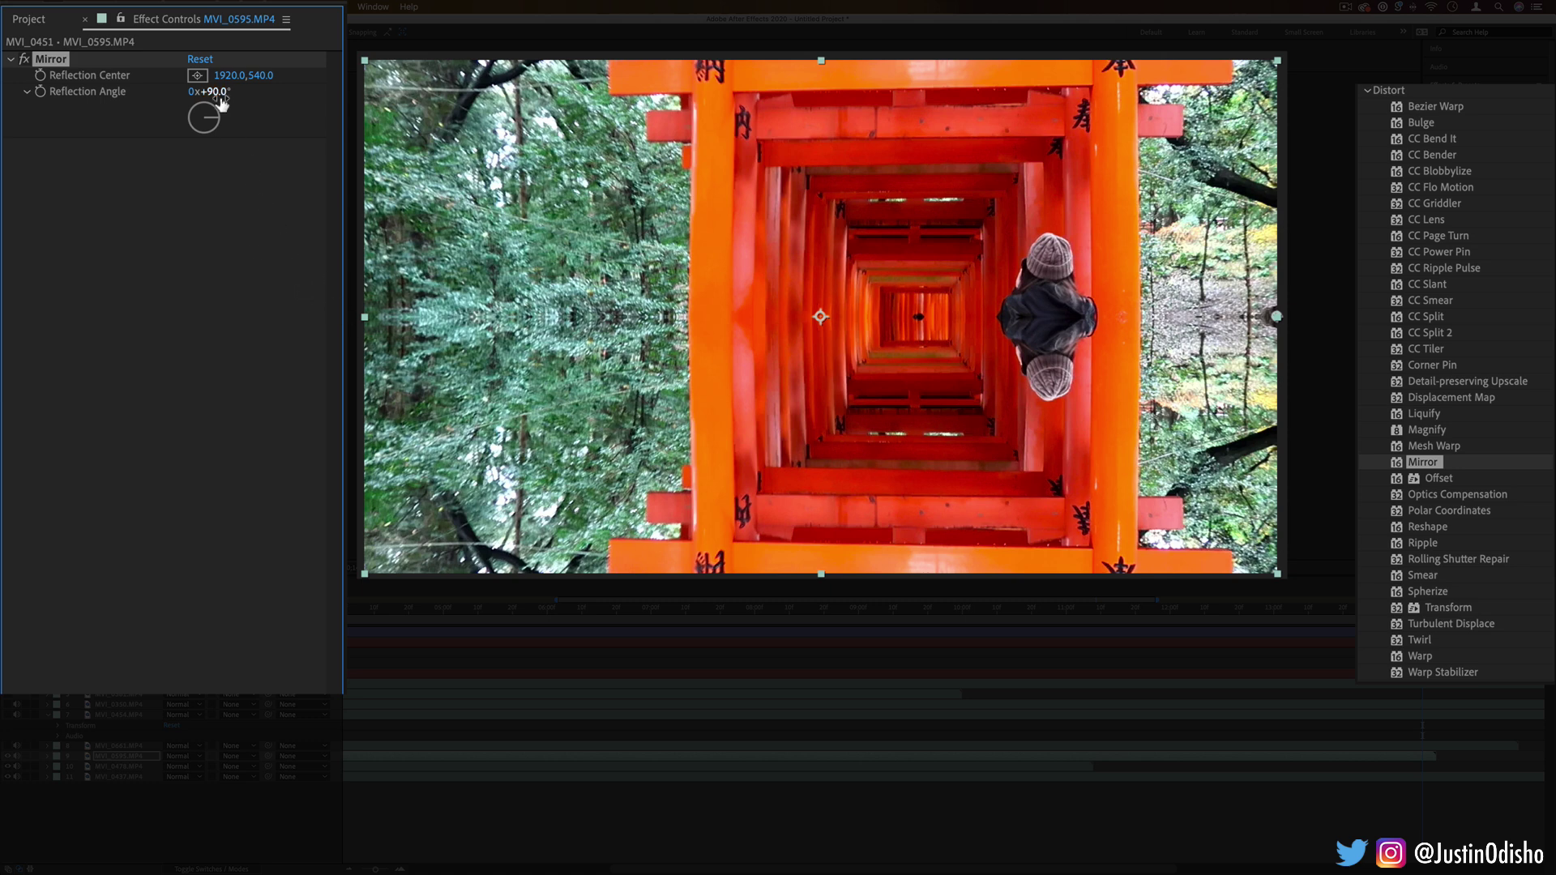
Lower Mirror's reflection center to 1920.0, 768.0 and reposition it on the path at 988.0, 818.0.
drag(265, 79, 449, 78)
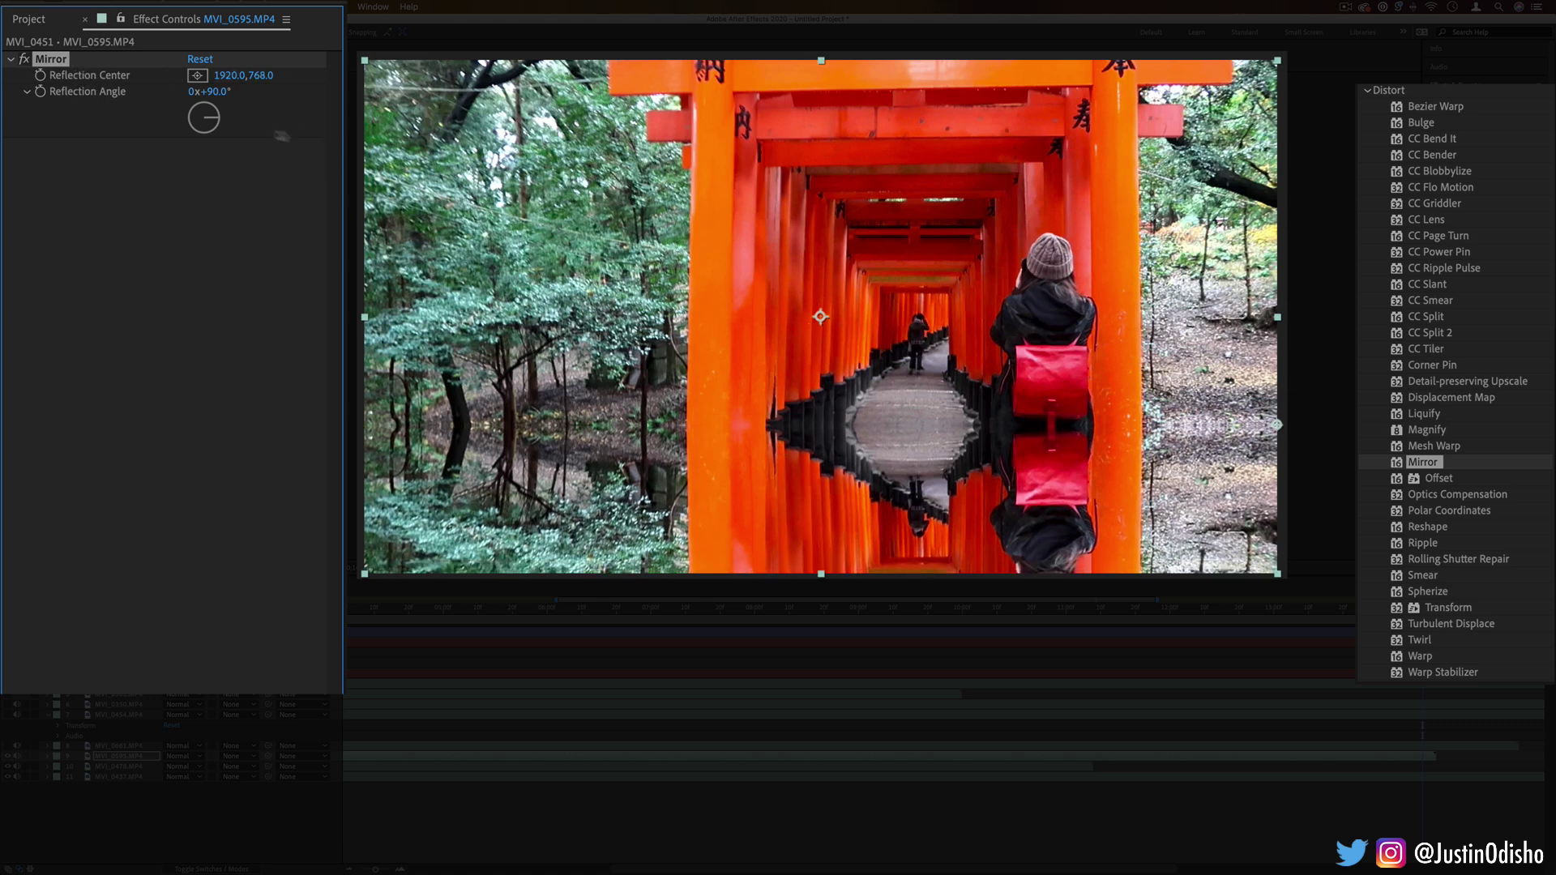
click(197, 74)
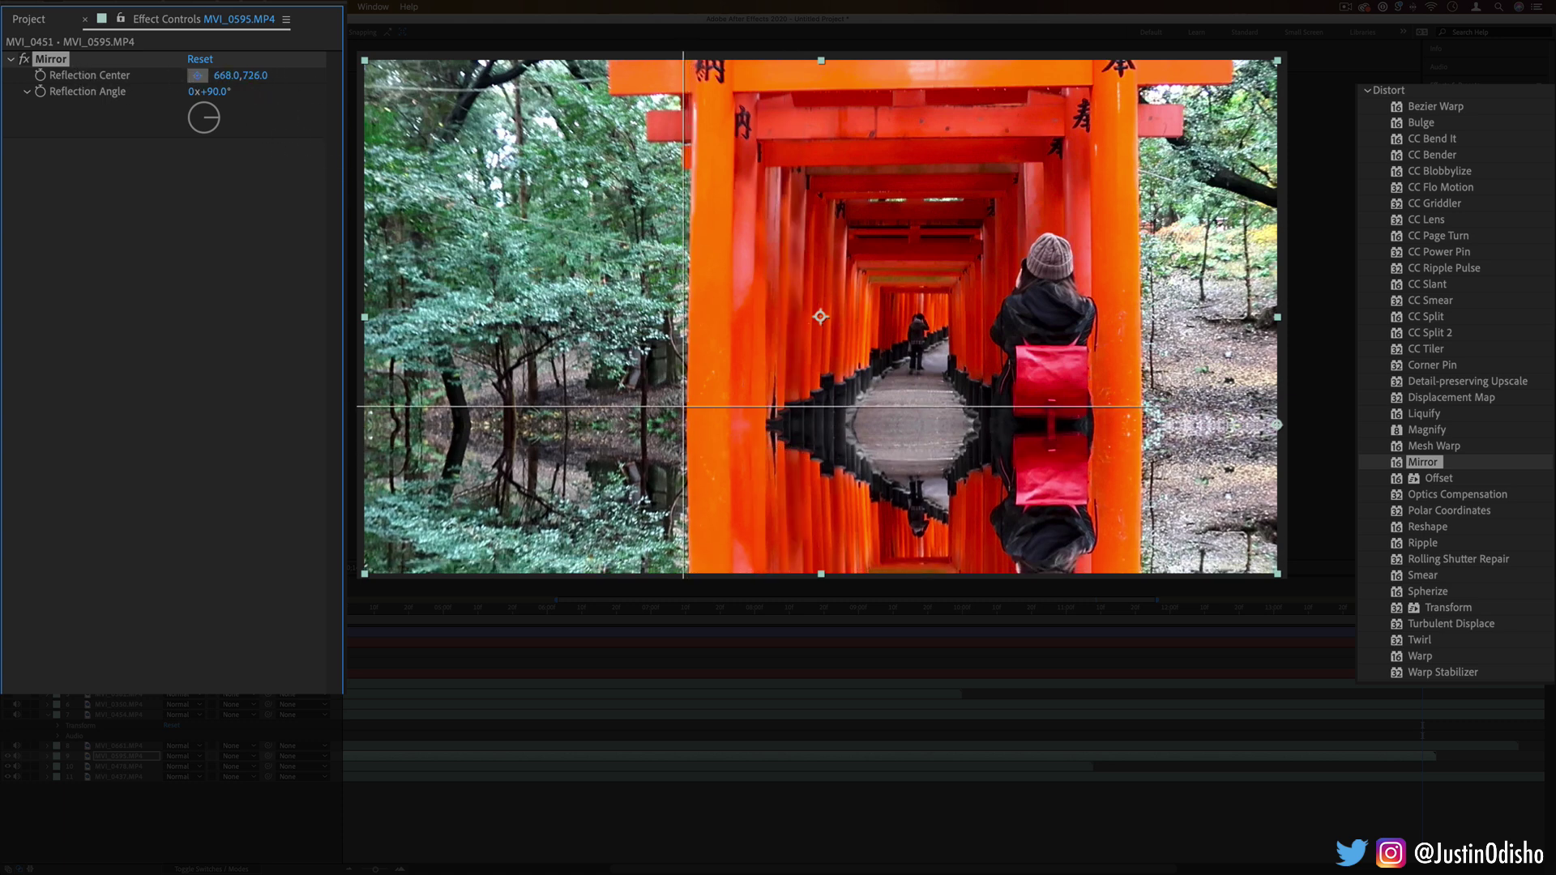
click(834, 449)
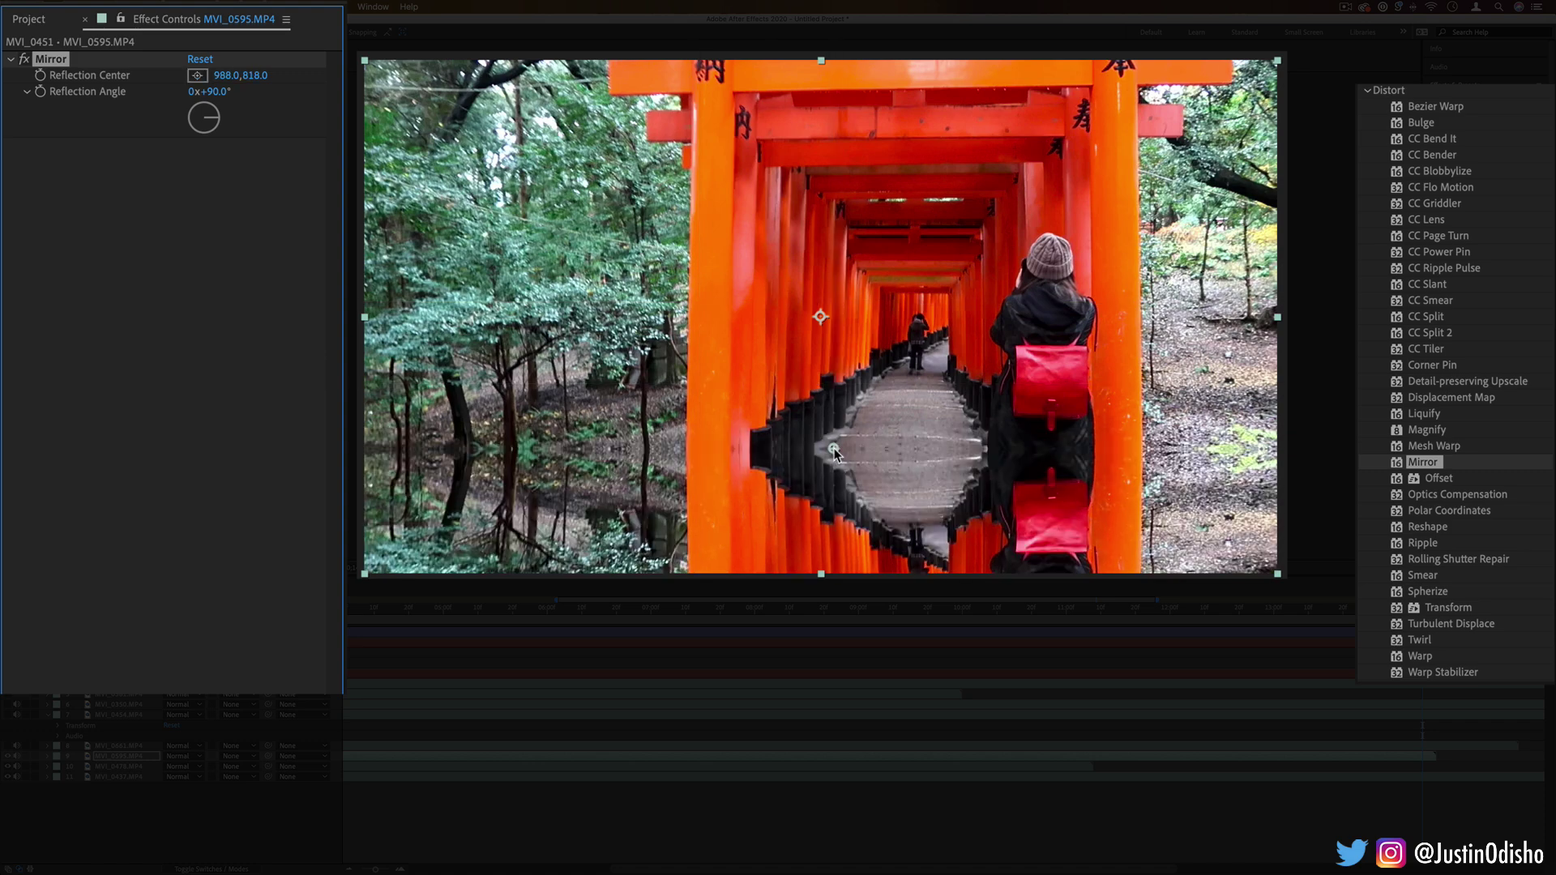
Move Mirror's reflection center to 940.0, 646.0 and set the reflection angle to 180°.
mouse_move(837, 452)
mouse_down()
mouse_move(1043, 250)
mouse_move(932, 175)
mouse_move(835, 523)
mouse_move(817, 447)
mouse_up()
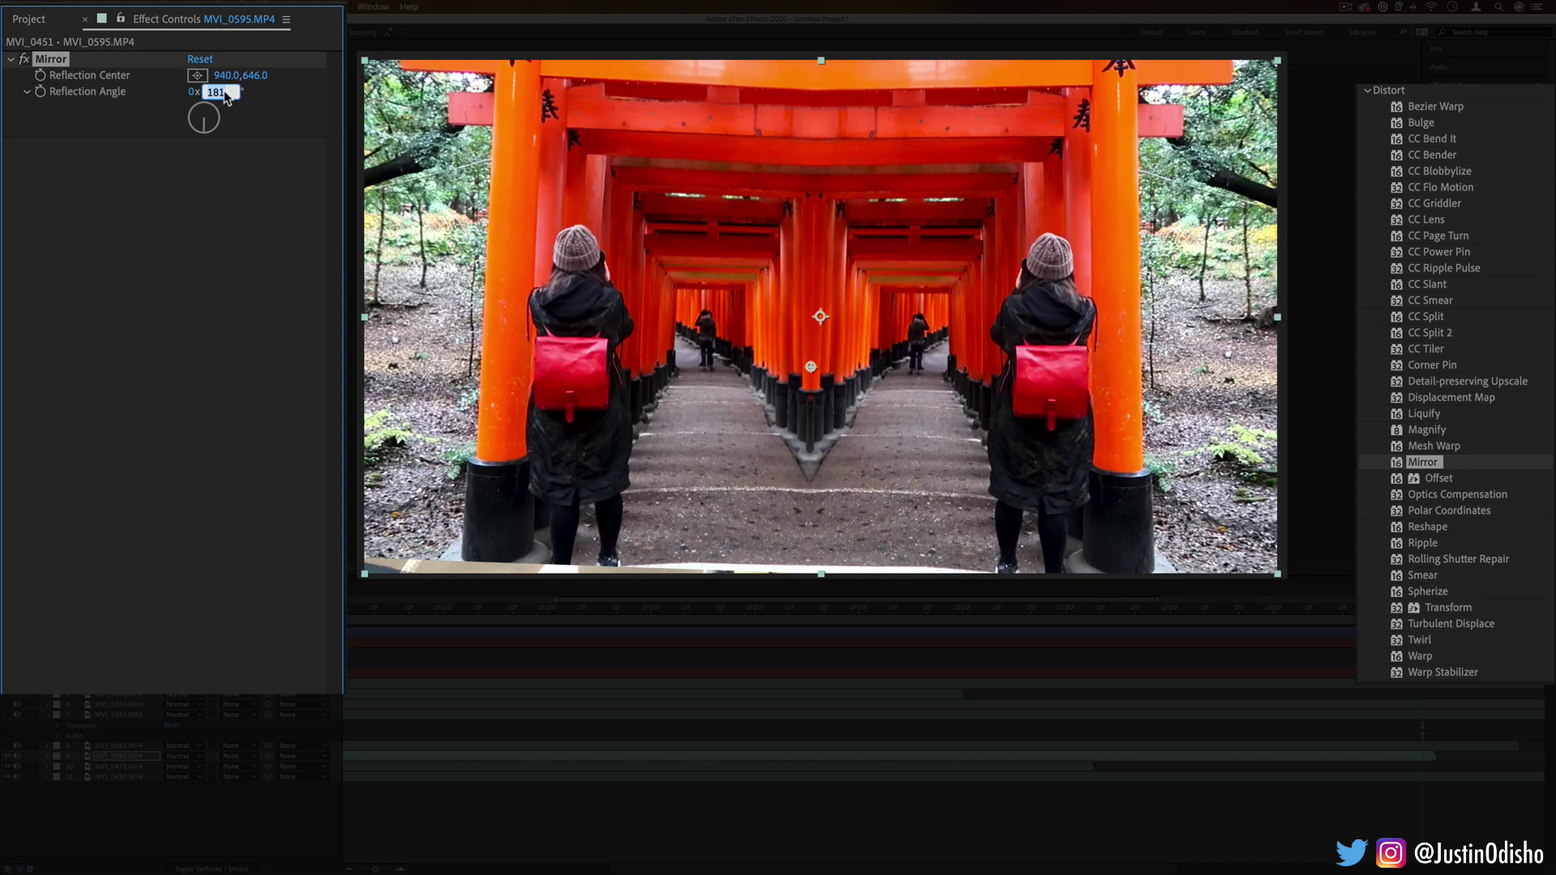
text(0)
key(Return)
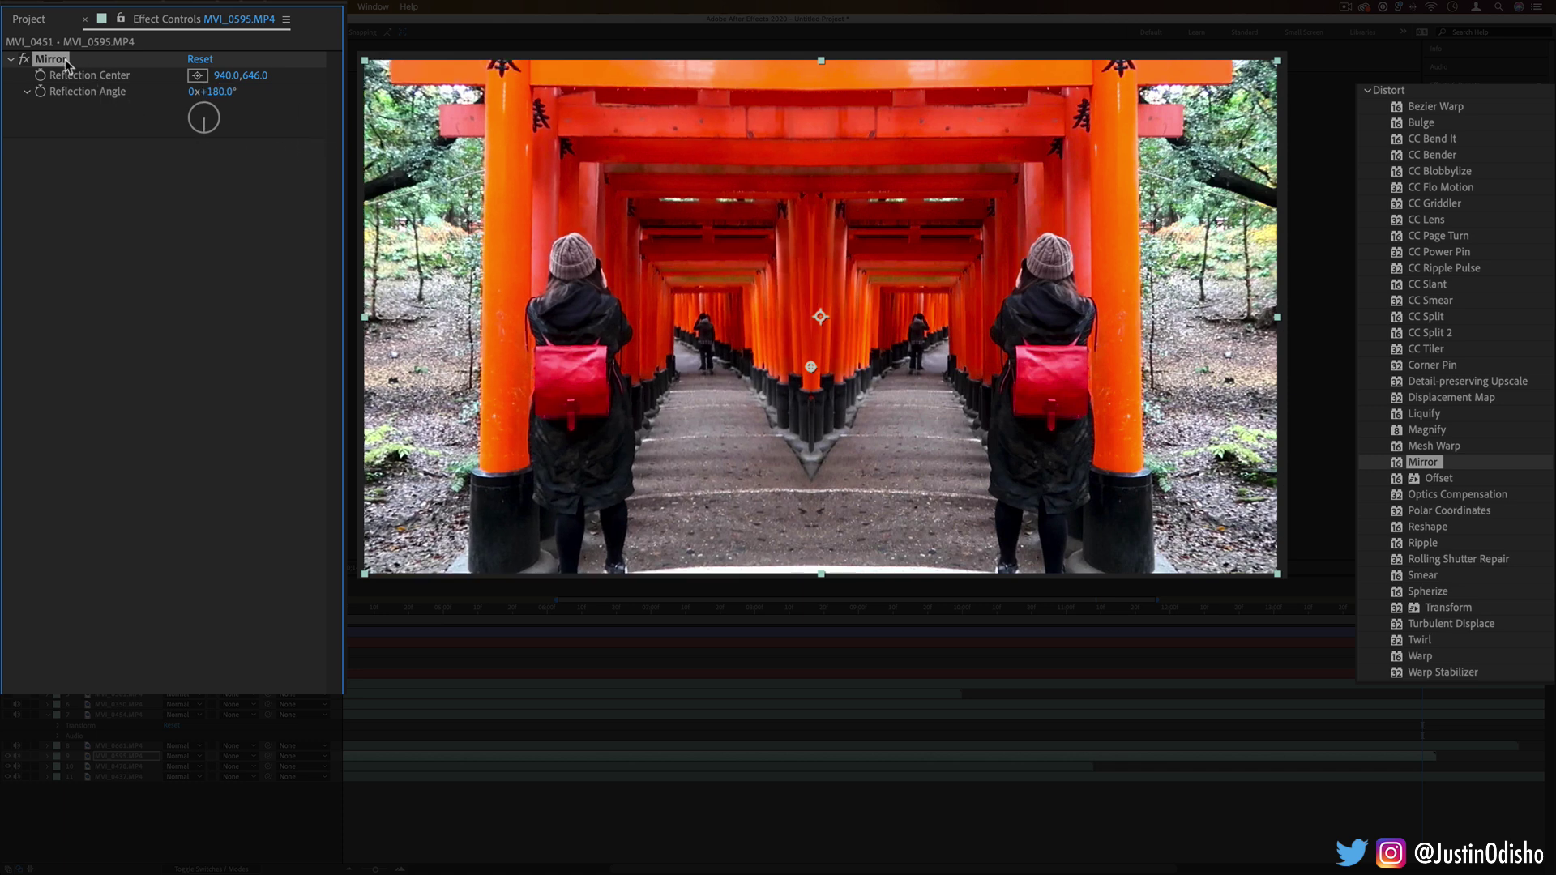
Add a second Mirror effect to MVI_0595.MP4 with a 90° reflection angle and try shifting its center vertically.
drag(1428, 466, 285, 344)
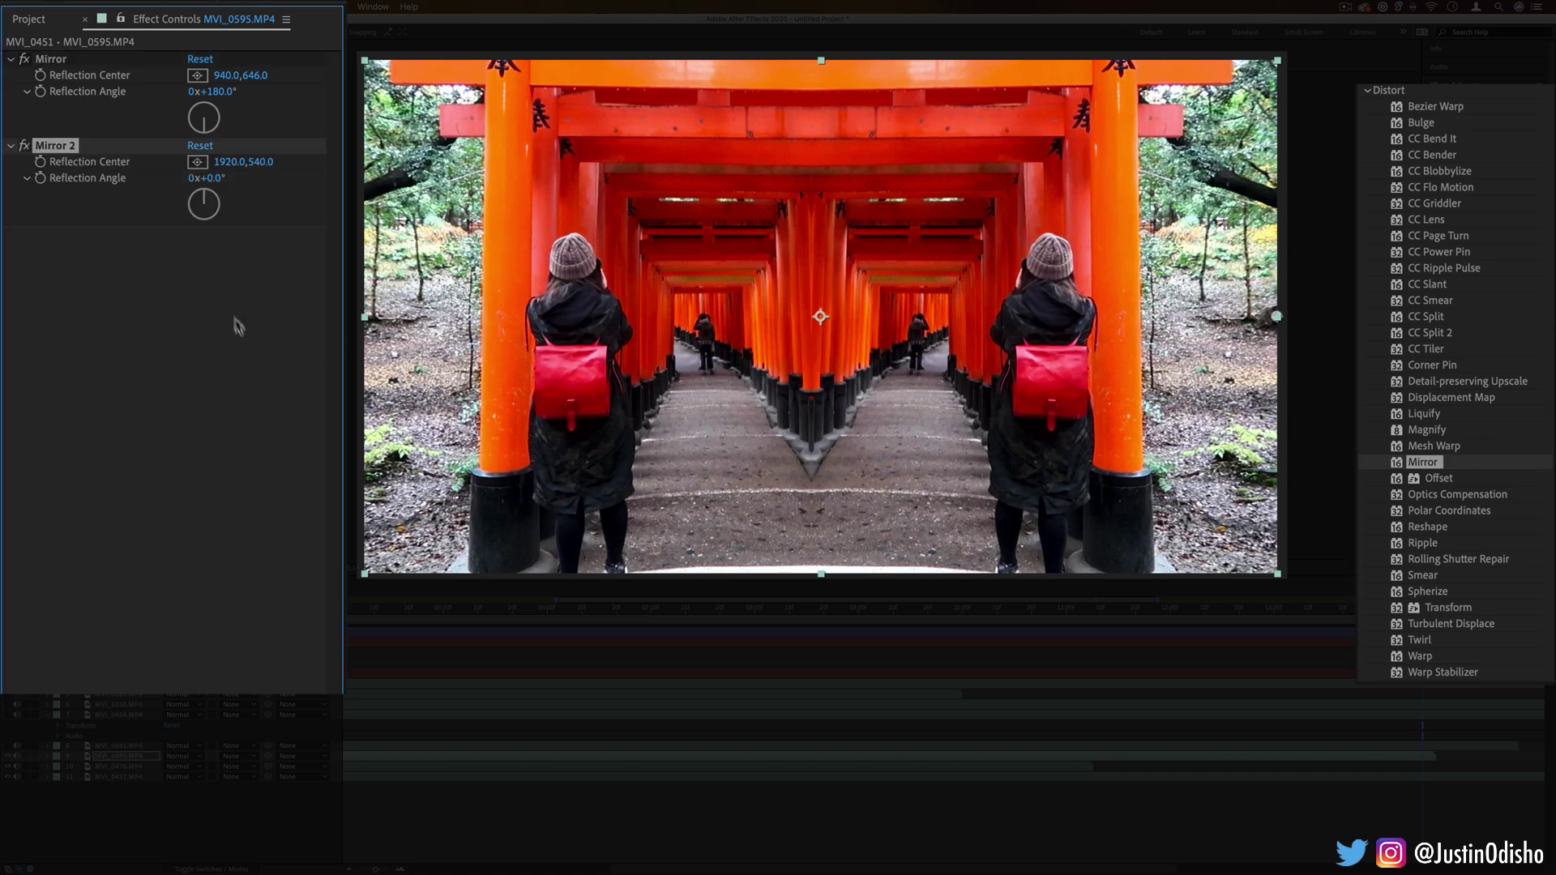
click(216, 180)
key(Return)
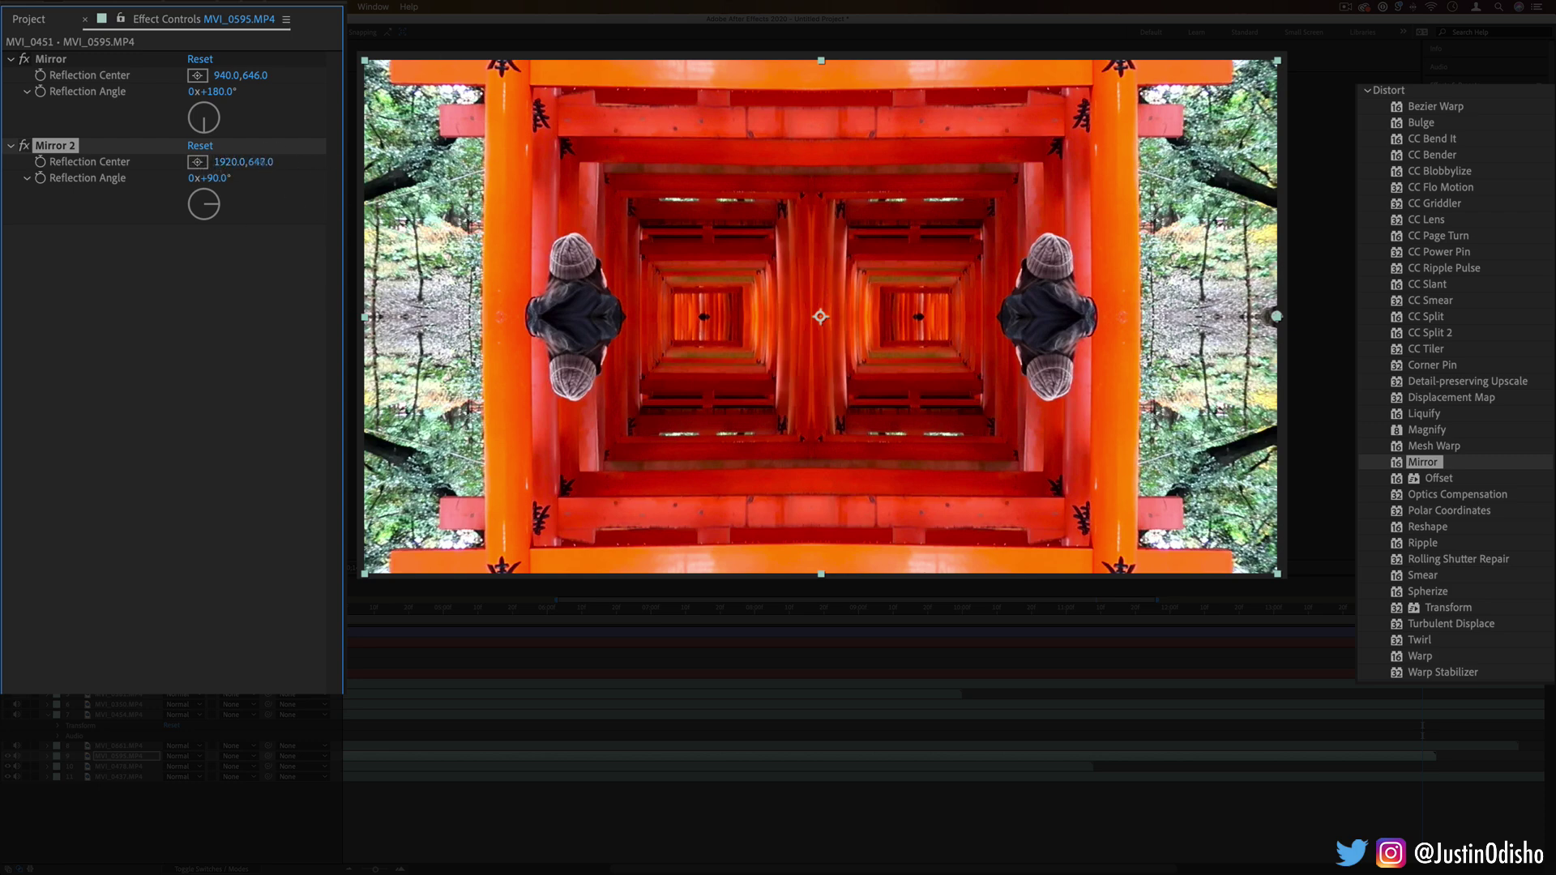
drag(261, 161, 311, 187)
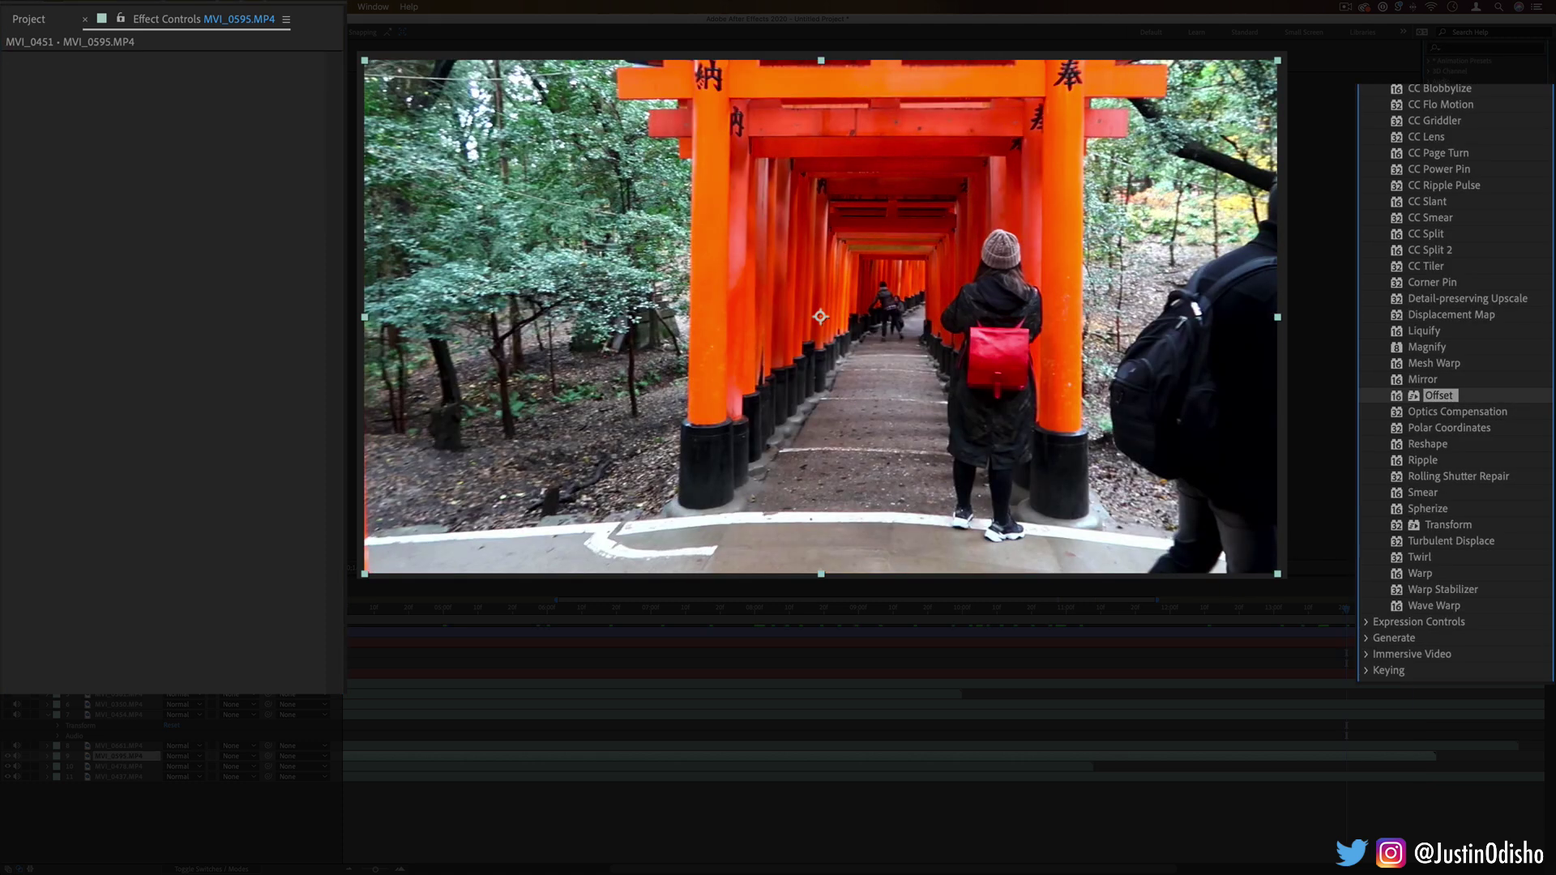
Apply Offset to MVI_0595.MP4, shift its center to 1628.0, 1302.0, and remove the effect.
drag(1003, 310, 861, 341)
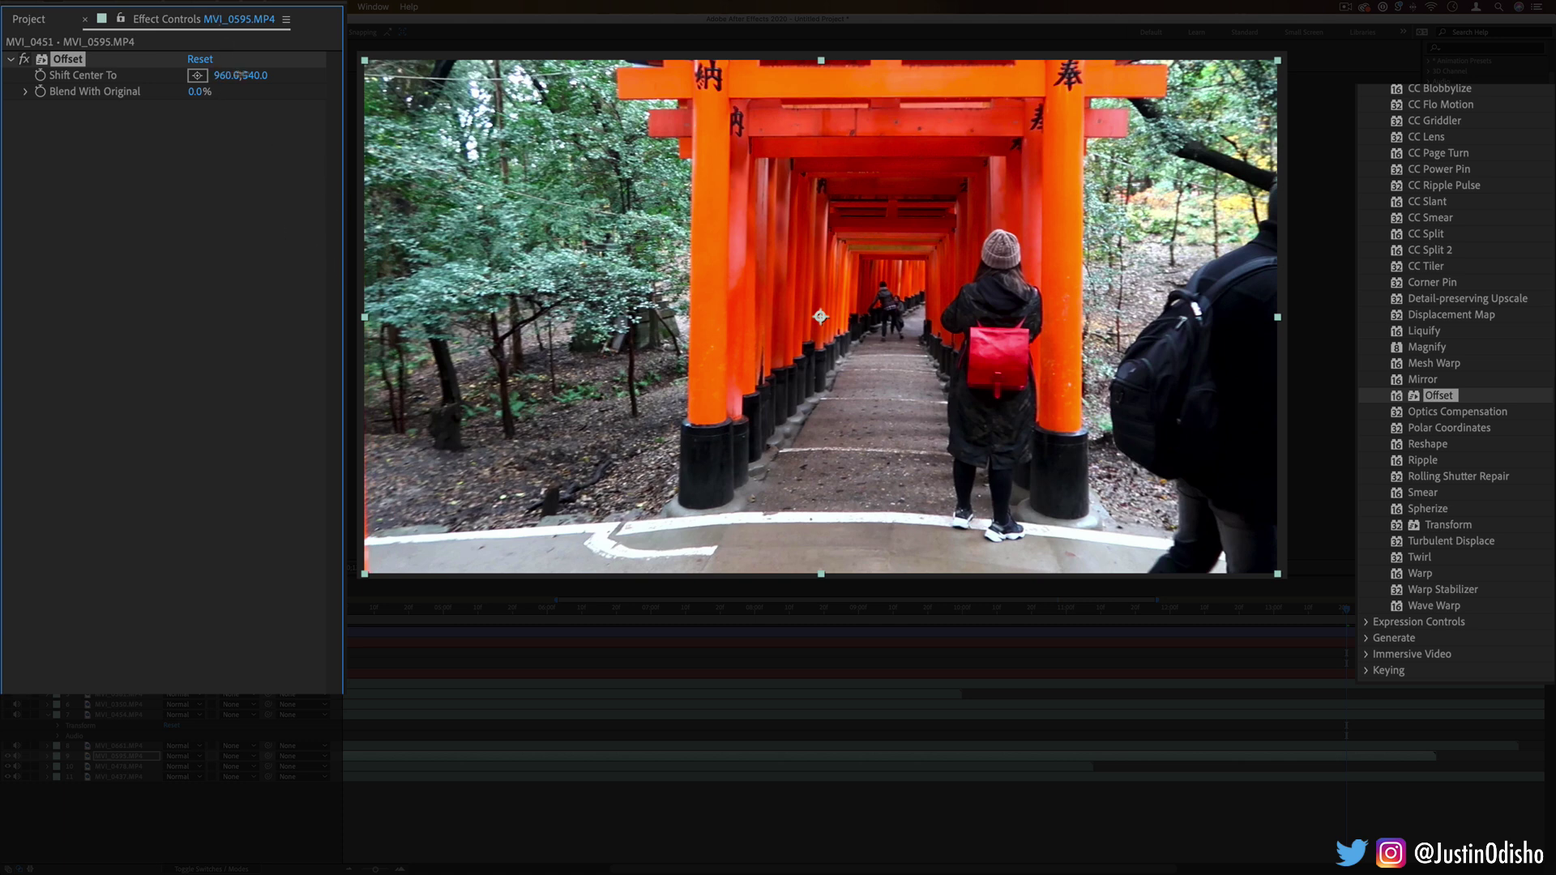
drag(241, 74, 389, 74)
drag(229, 75, 308, 75)
key(space)
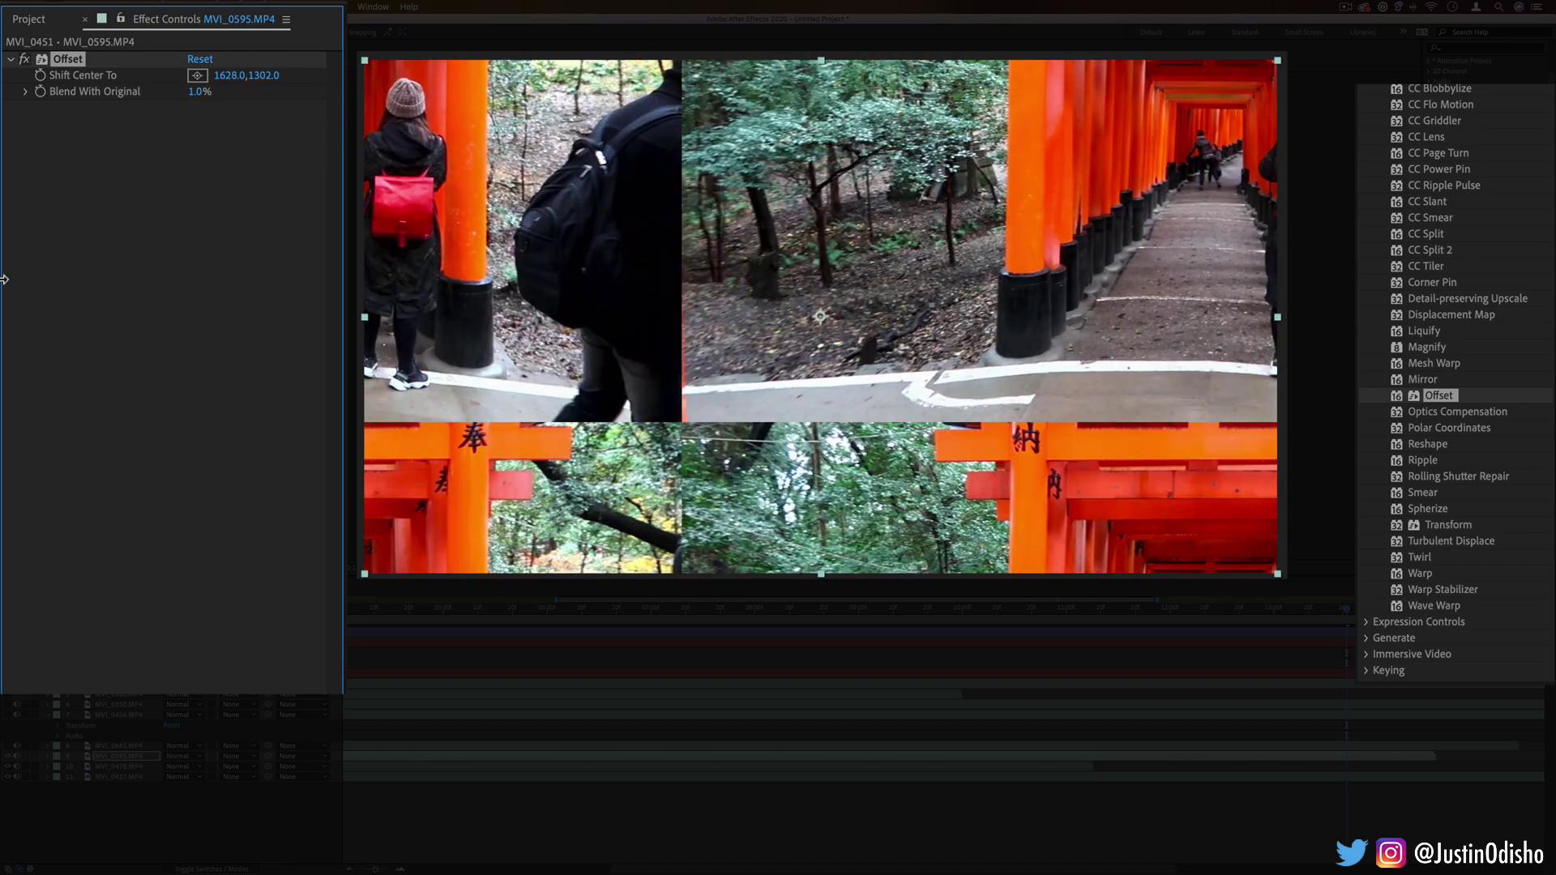
key(Delete)
Apply Optics Compensation to MVI_0595.MP4, try varying its field of view and Reverse Lens Distortion, and remove the effect.
drag(1475, 418, 861, 379)
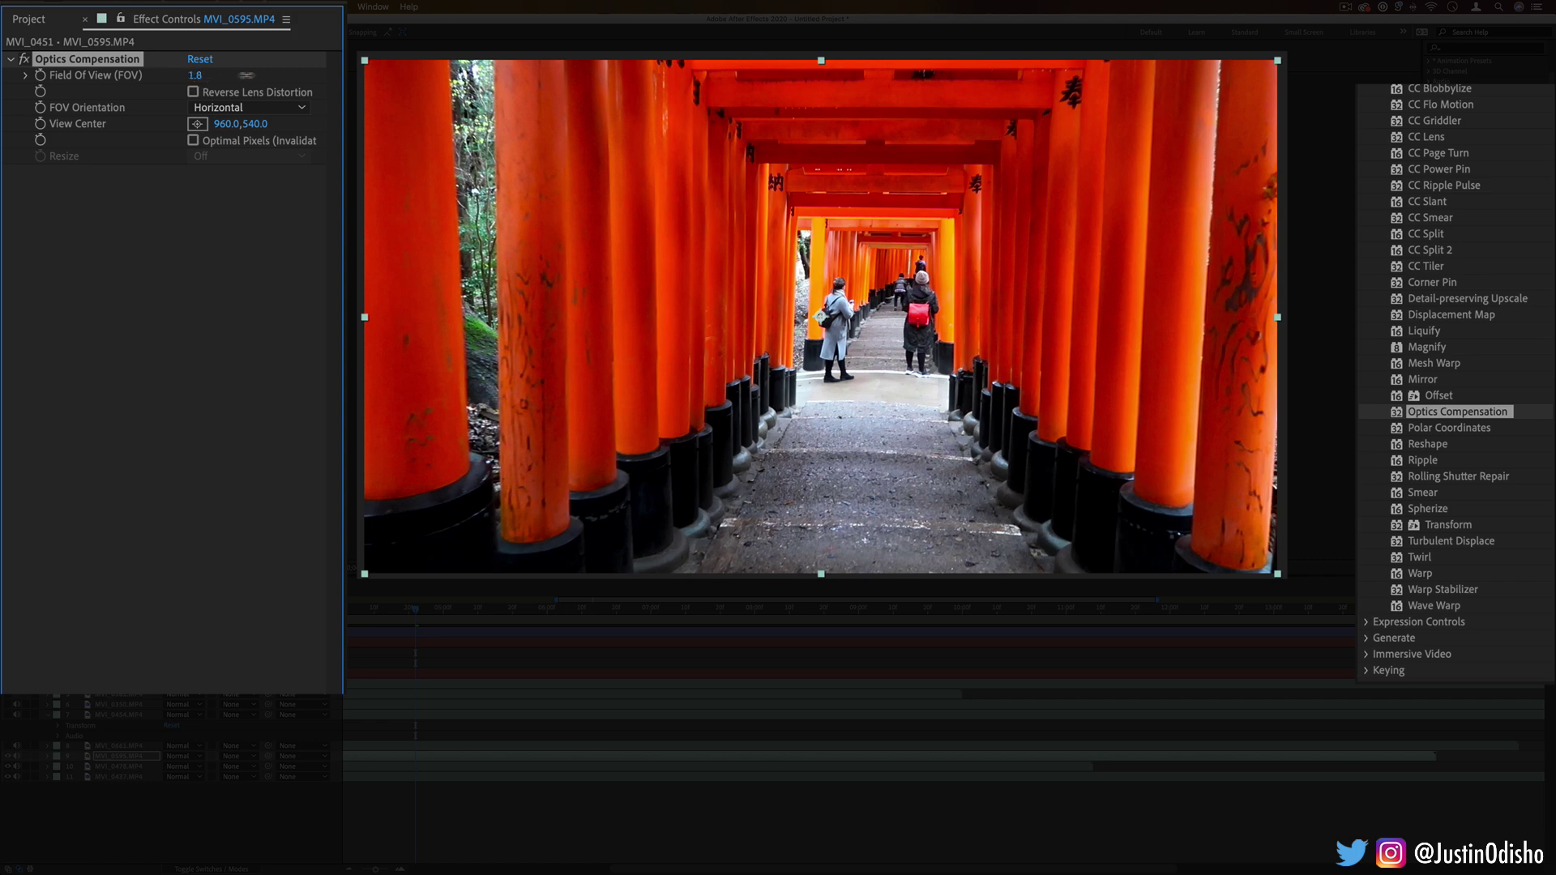
drag(198, 75, 282, 91)
click(194, 91)
key(Delete)
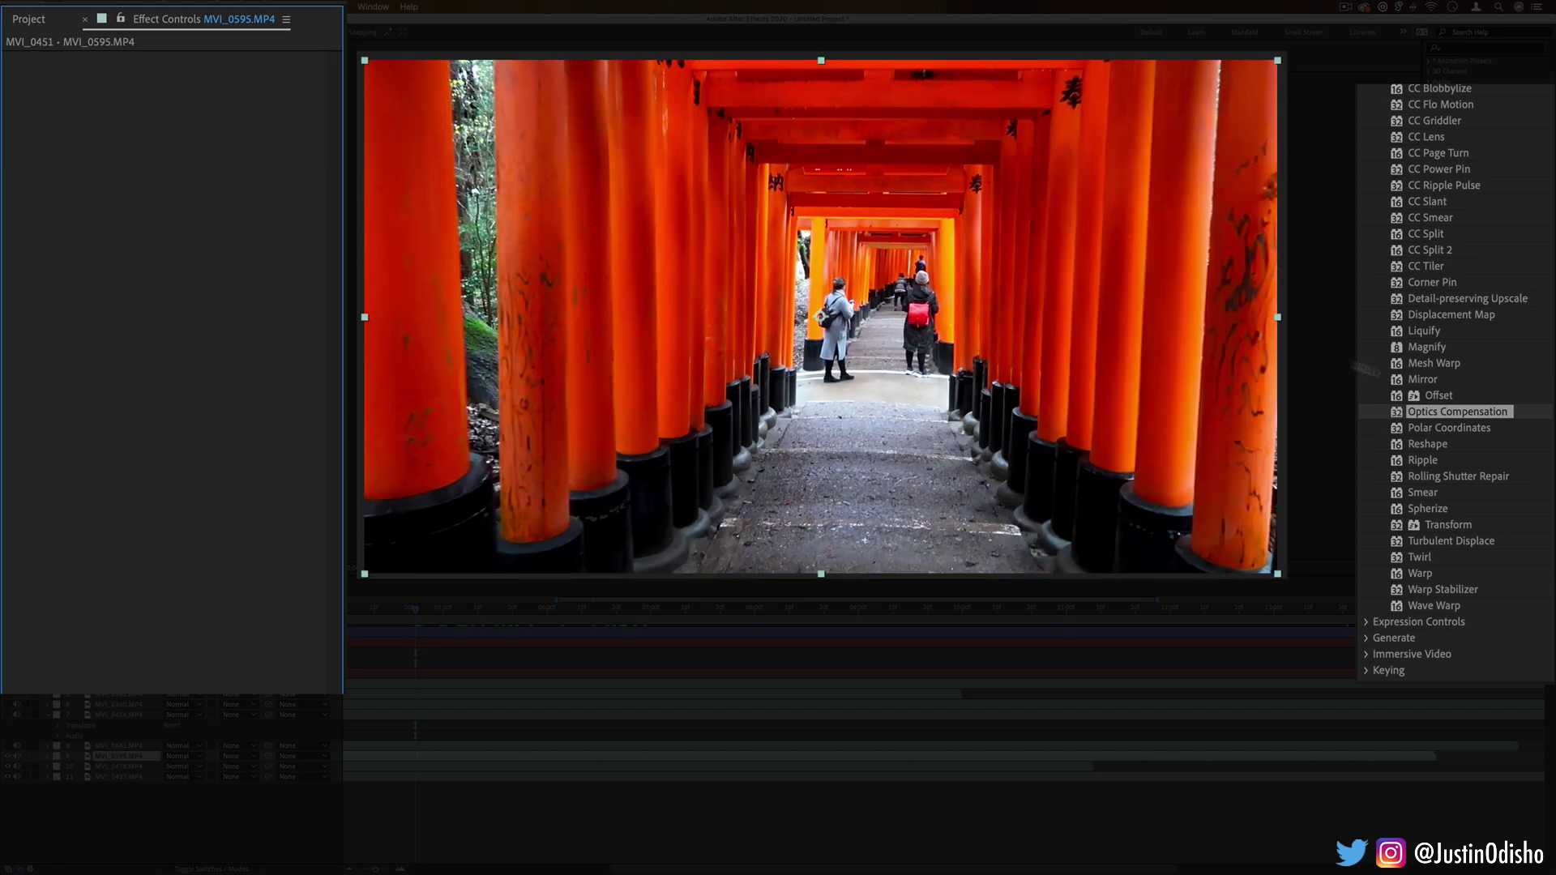
Apply Polar Coordinates to MVI_0595.MP4 with 100% interpolation, and switch the conversion to Rect to Polar and back to Polar to Rect.
double_click(1469, 431)
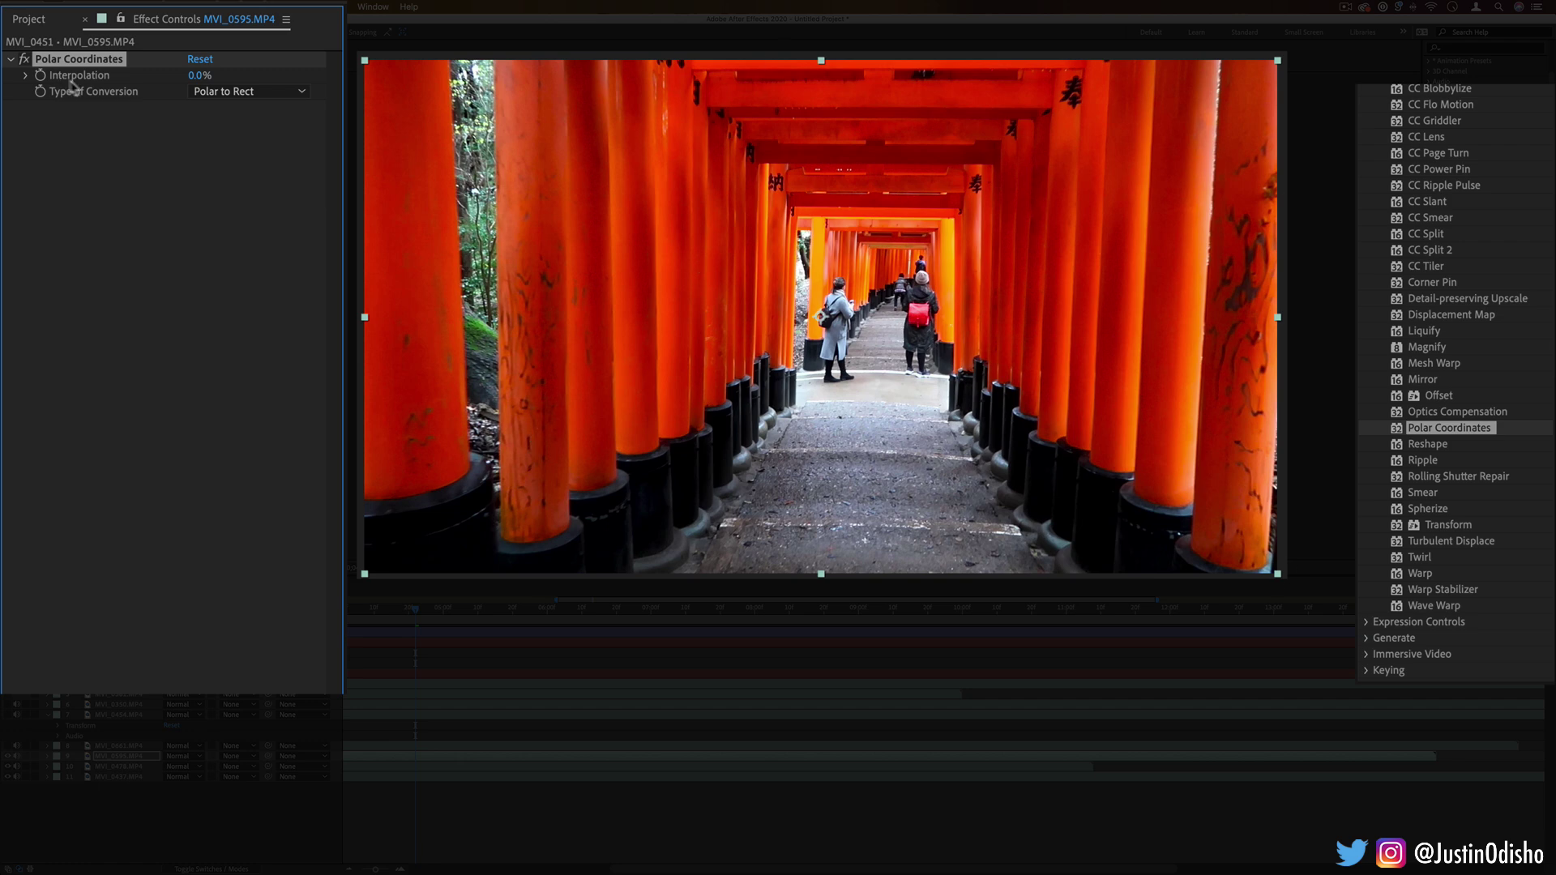
drag(195, 75, 324, 76)
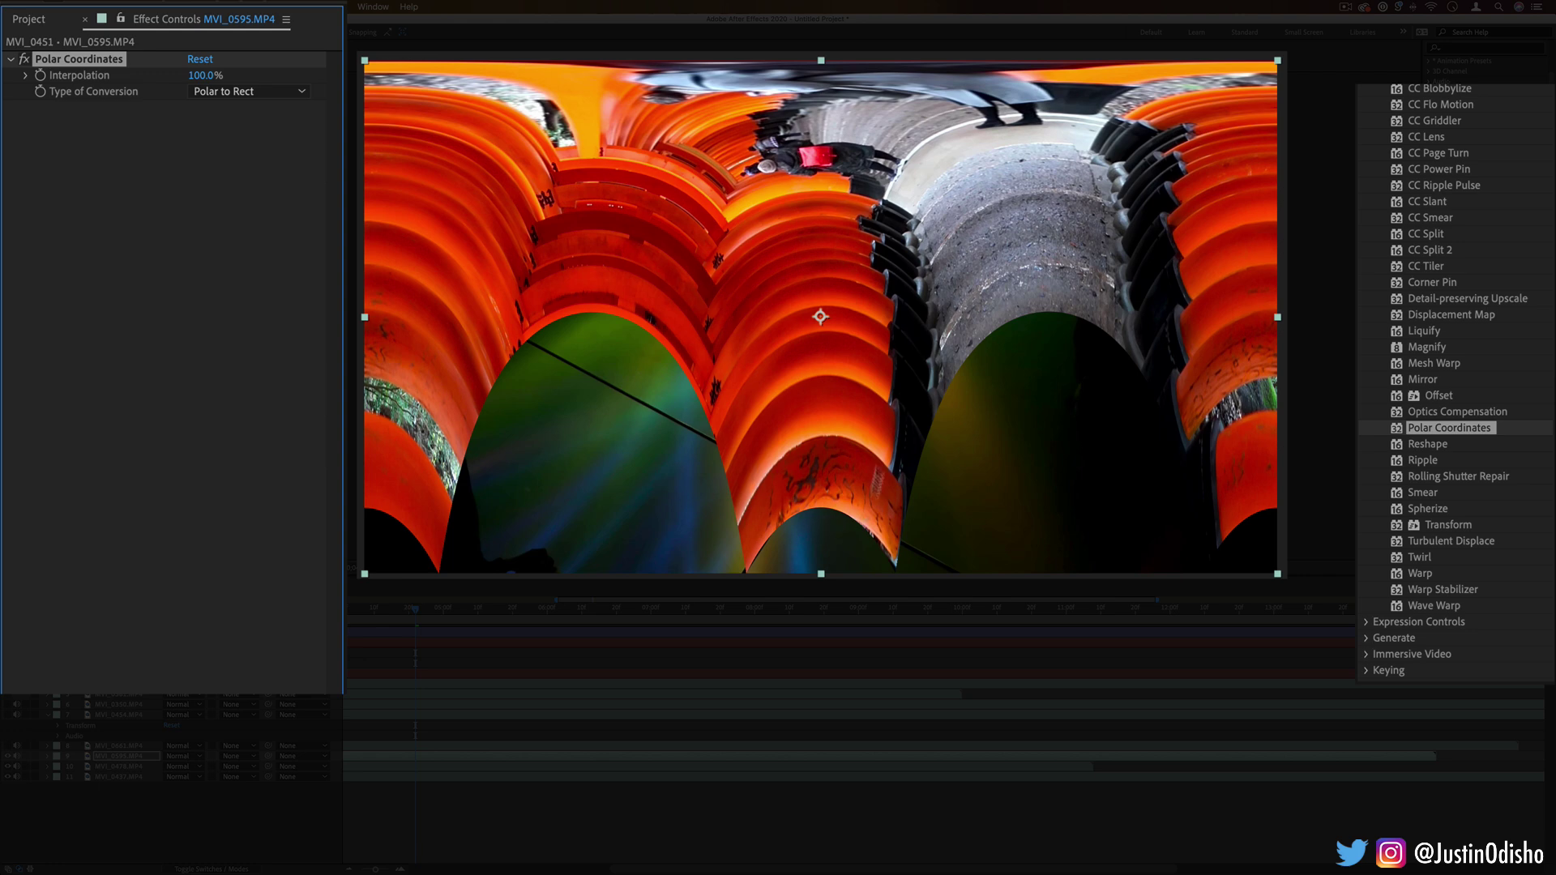
click(247, 91)
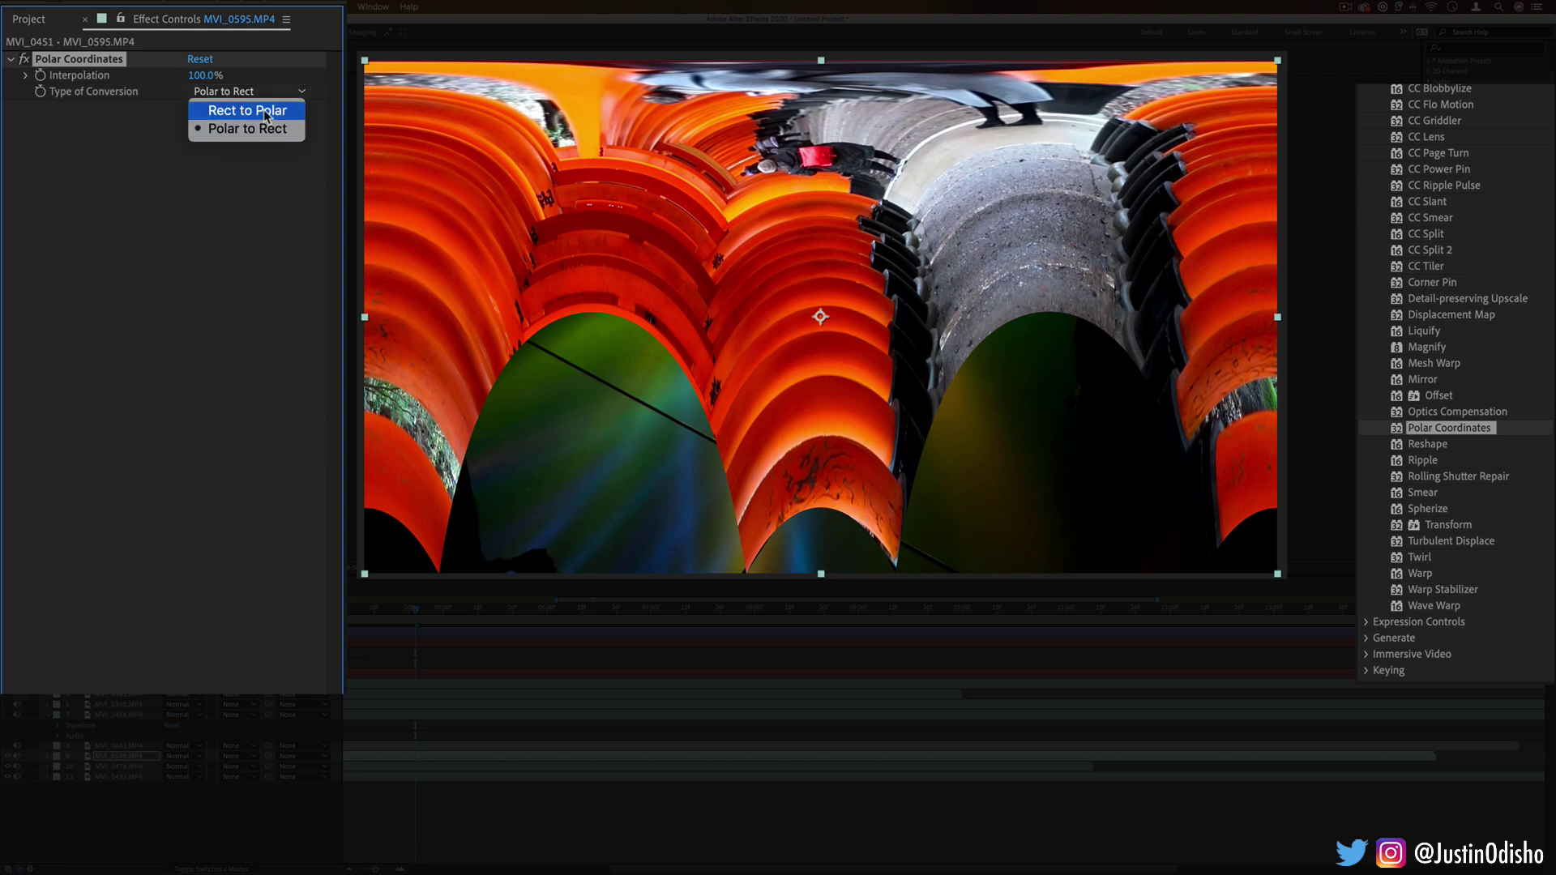
click(264, 110)
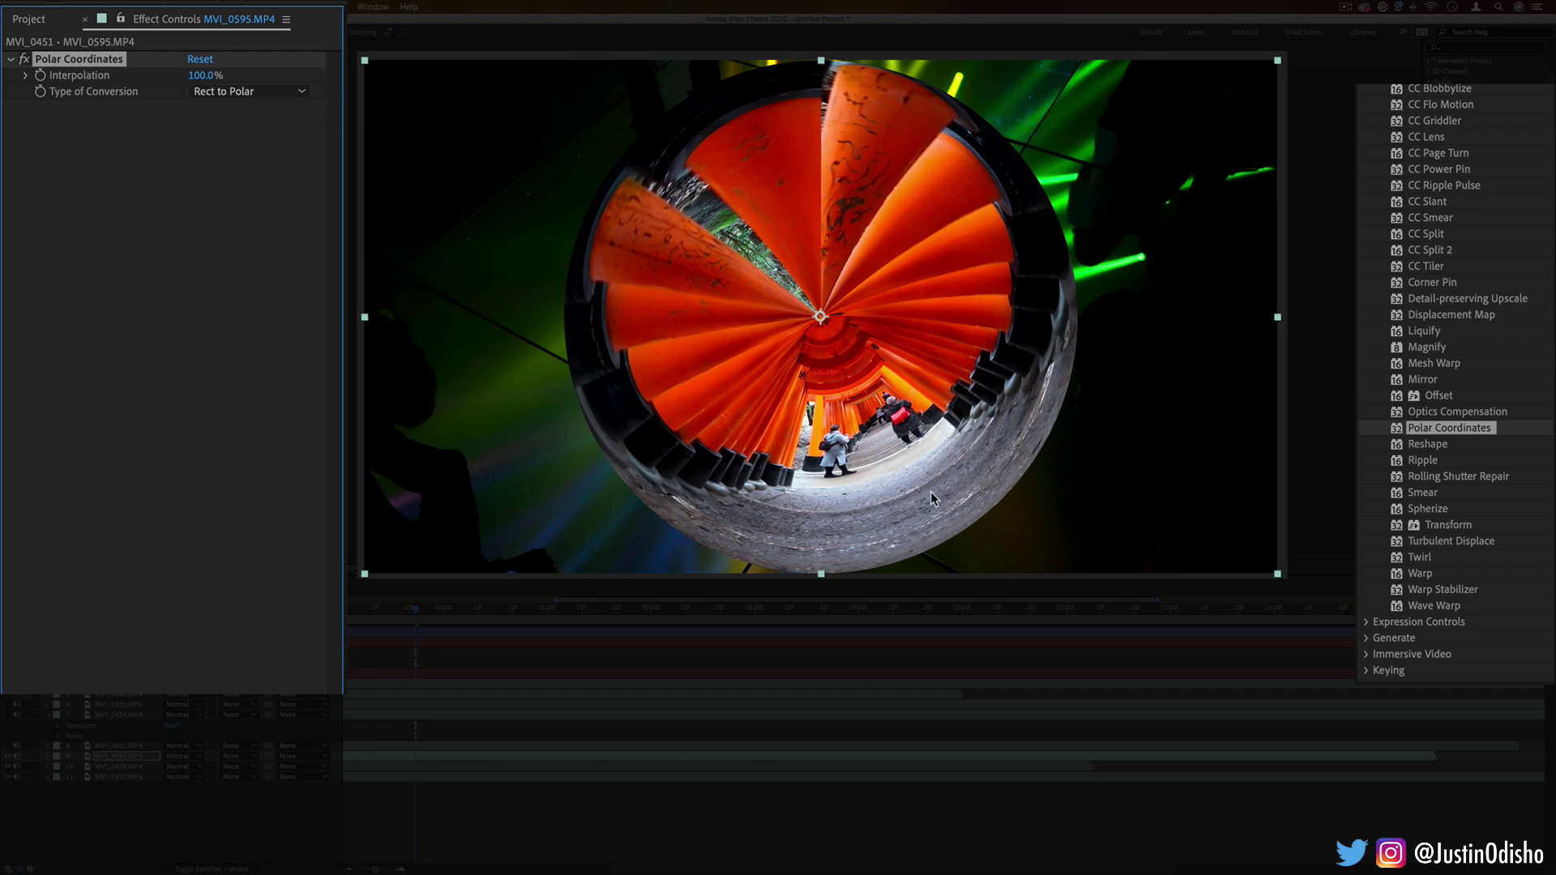
click(275, 91)
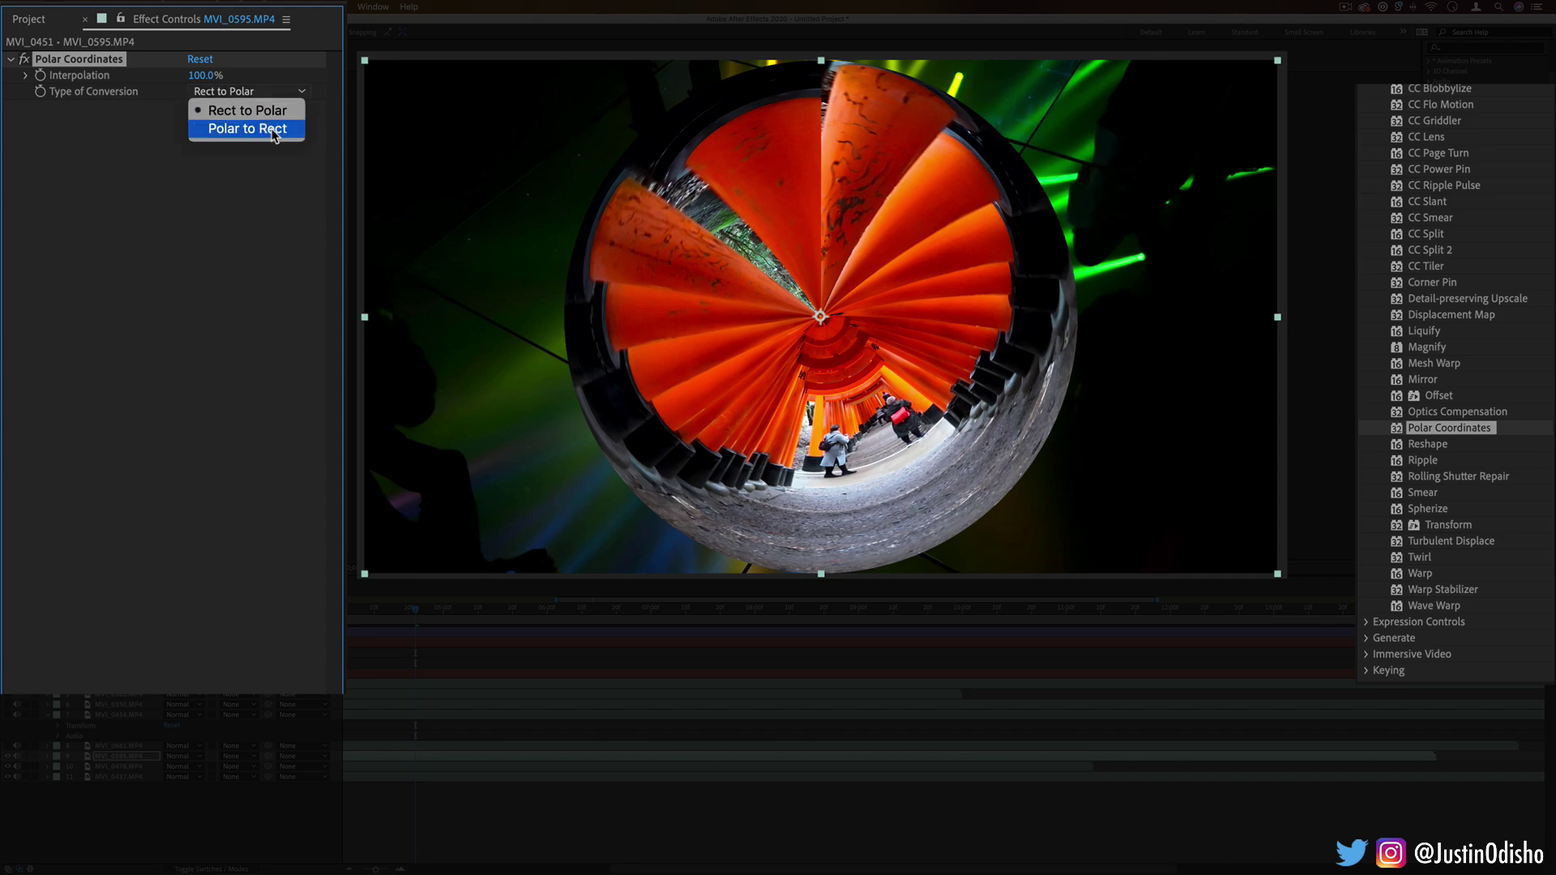
click(276, 130)
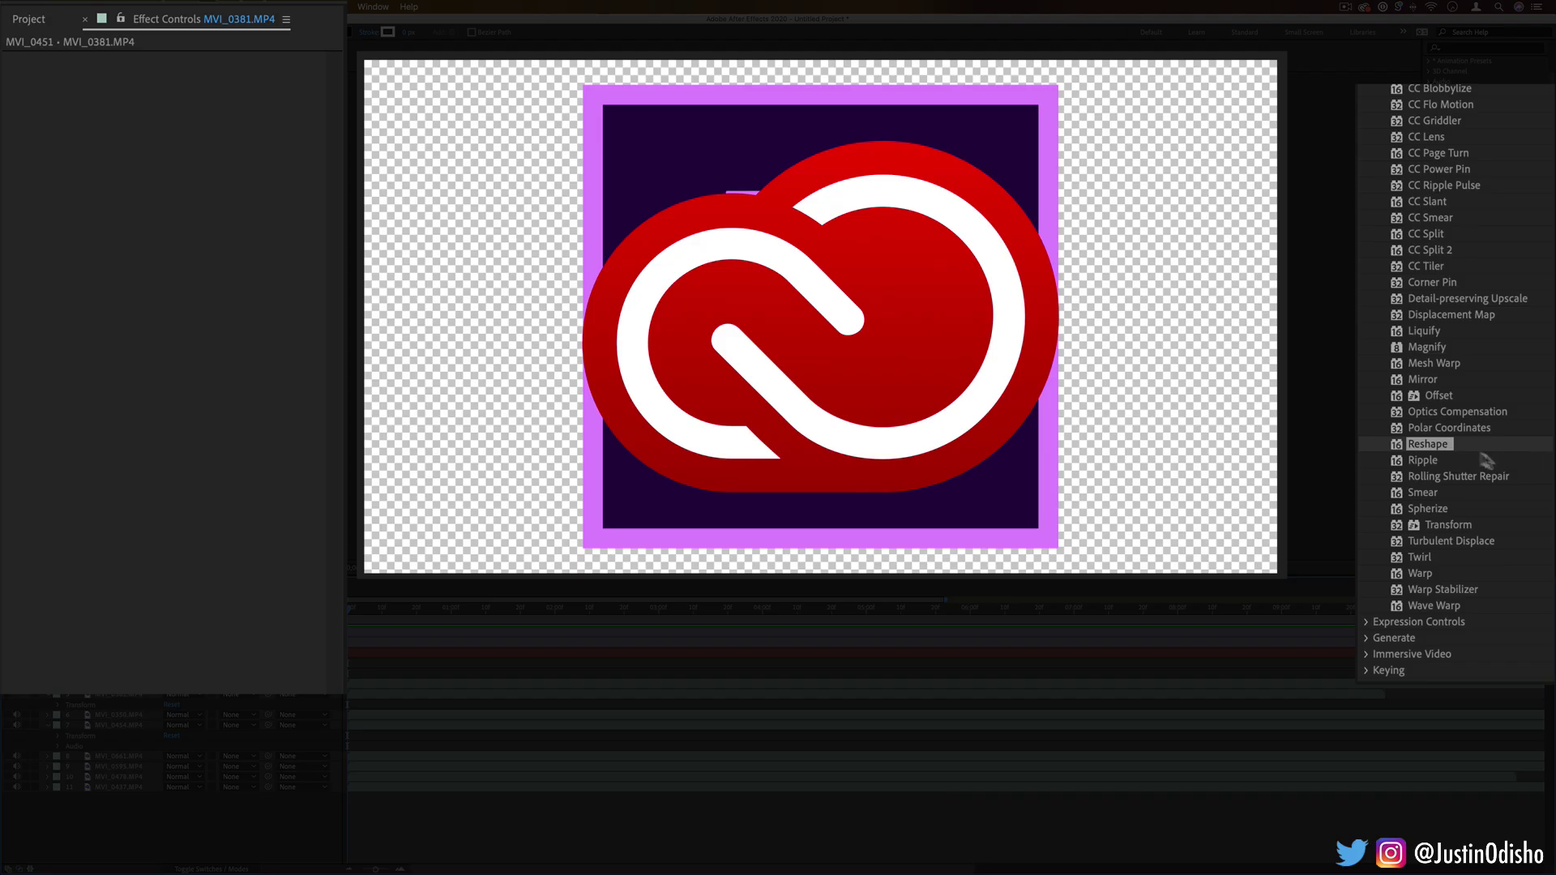
Compare the AfterEffectsLogo.png and CreativeCloudLogo.png layers by toggling their visibility, and select CreativeCloudLogo.png.
click(1448, 445)
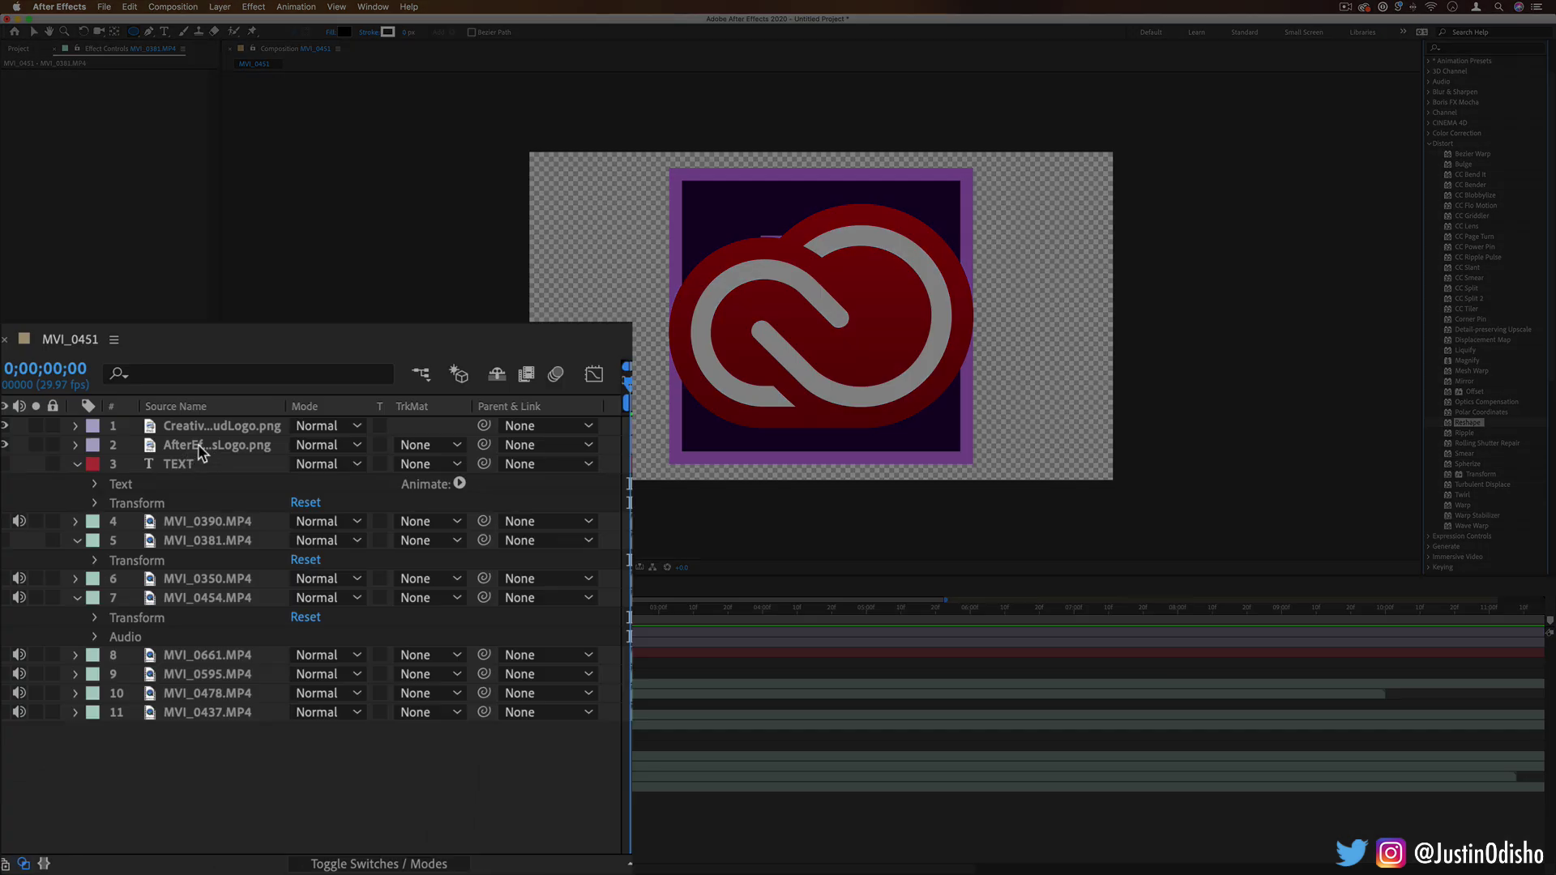
click(116, 643)
click(7, 643)
click(4, 445)
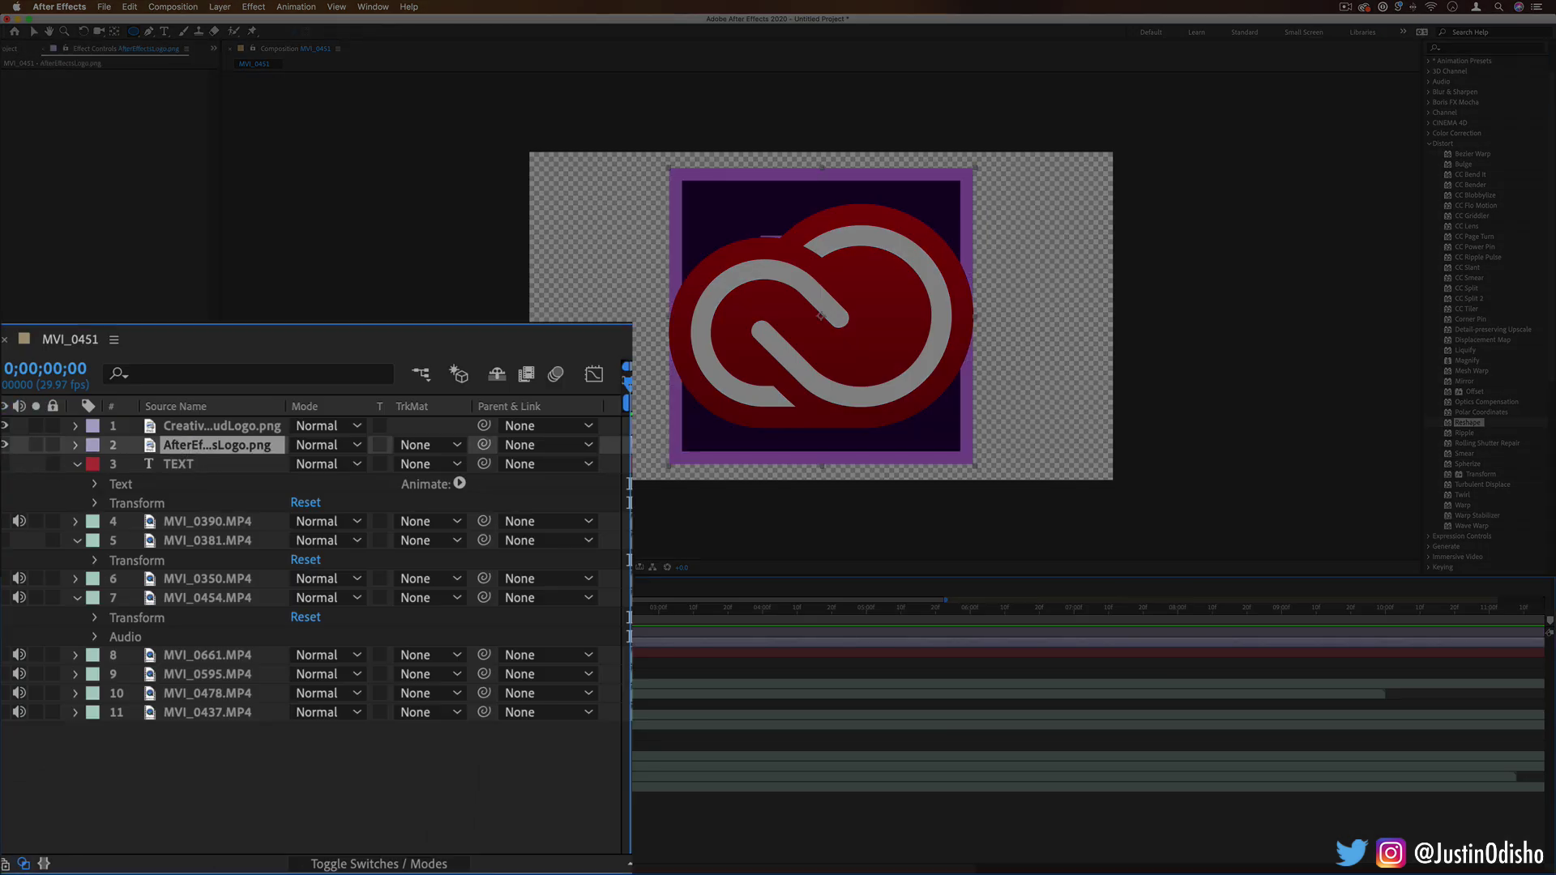
click(4, 425)
click(4, 425)
click(220, 432)
click(75, 426)
click(74, 425)
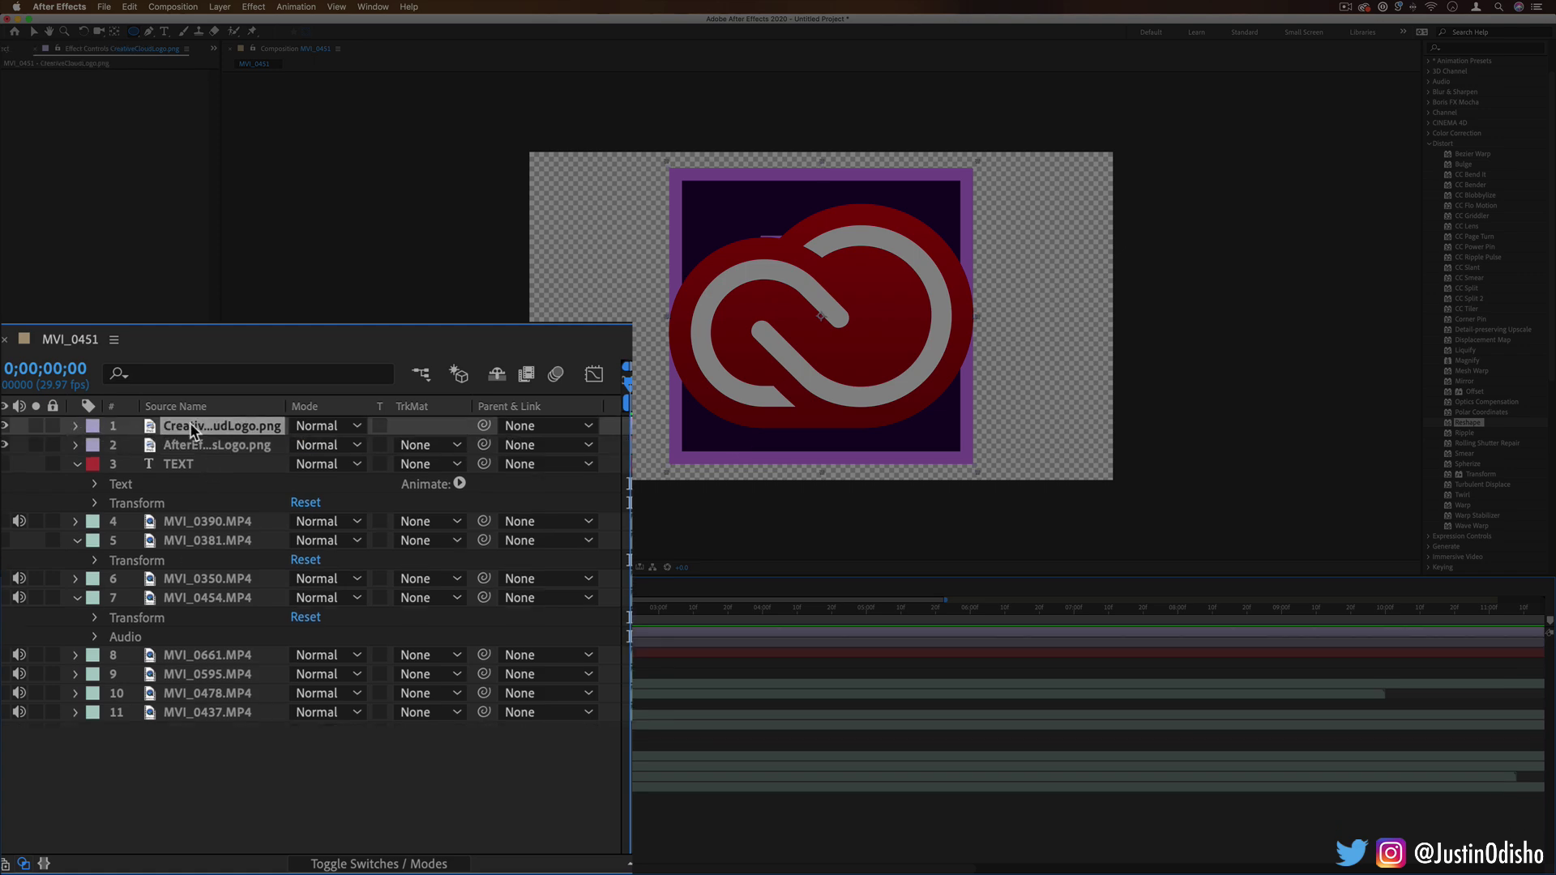
Auto-trace the alpha channel of CreativeCloudLogo.png on the current frame into a new layer, and reselect the logo layer.
click(220, 6)
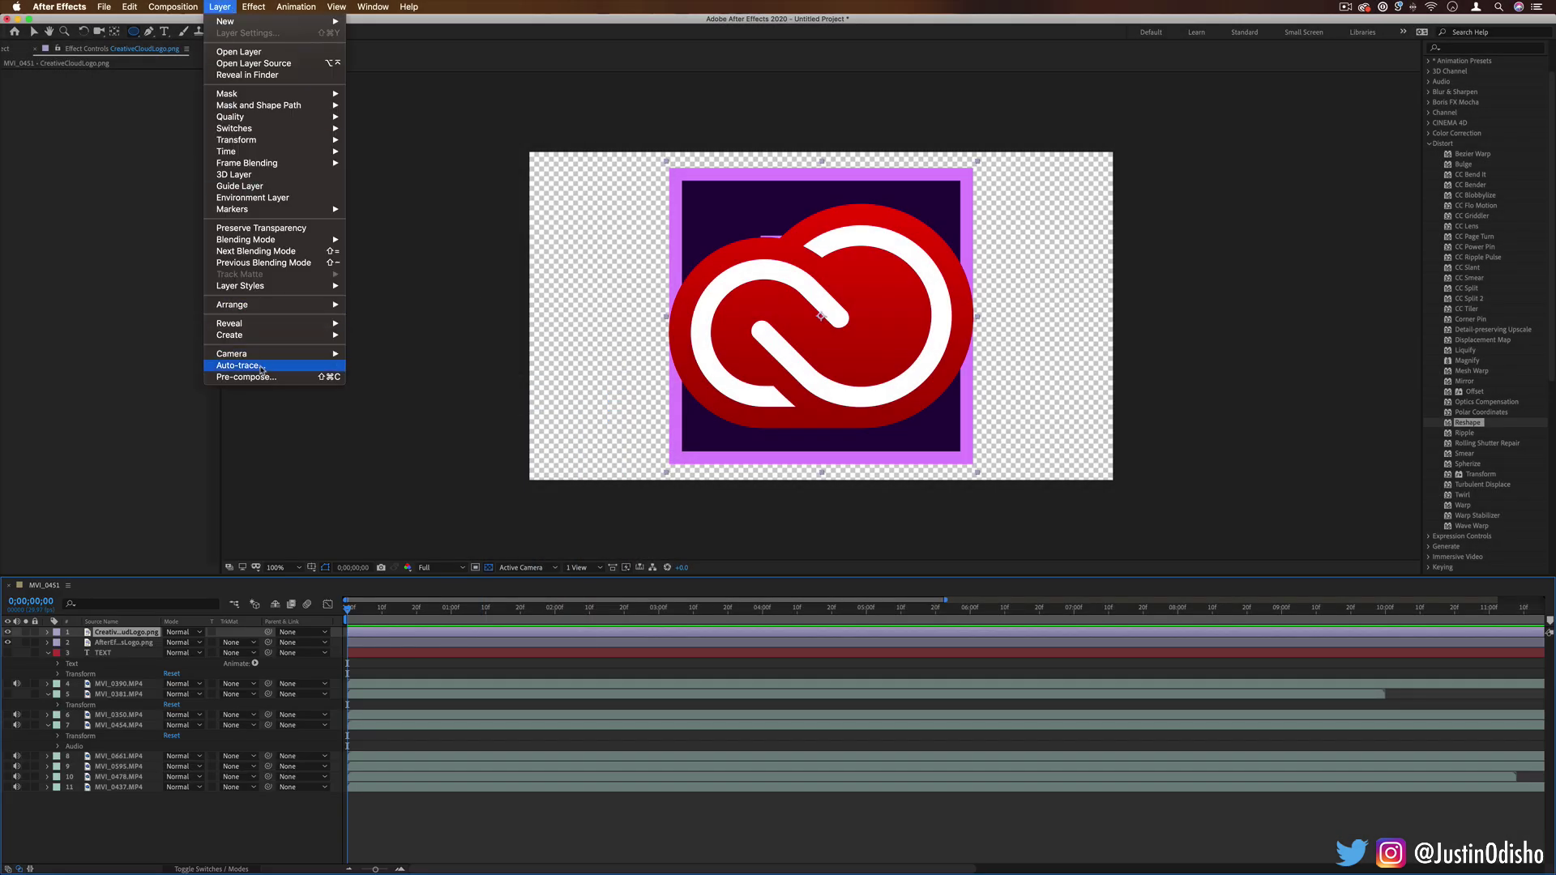
click(260, 366)
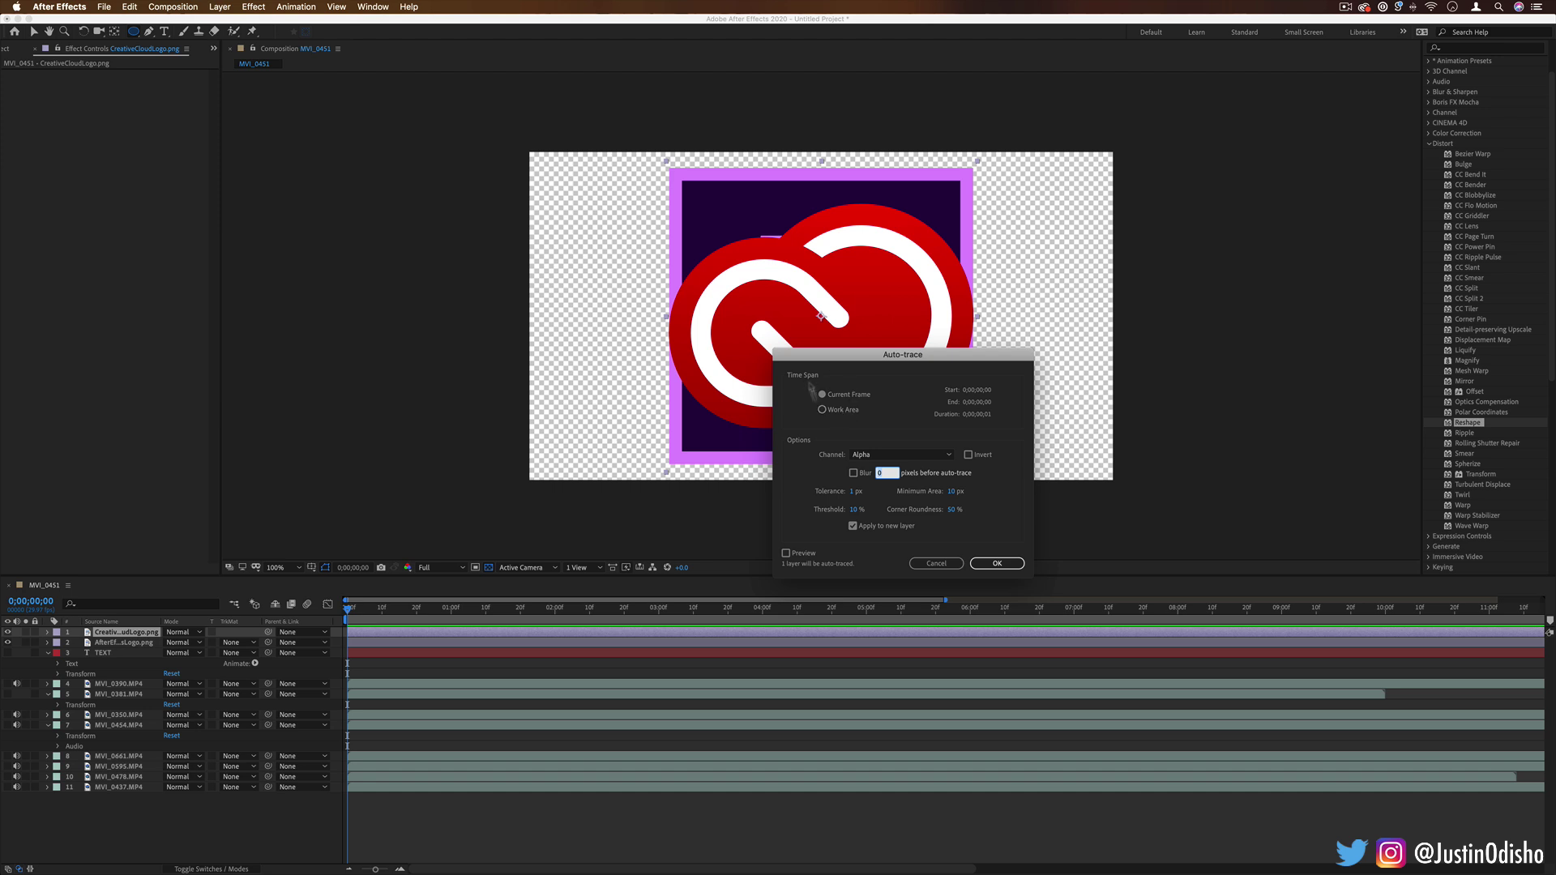
click(904, 455)
click(880, 452)
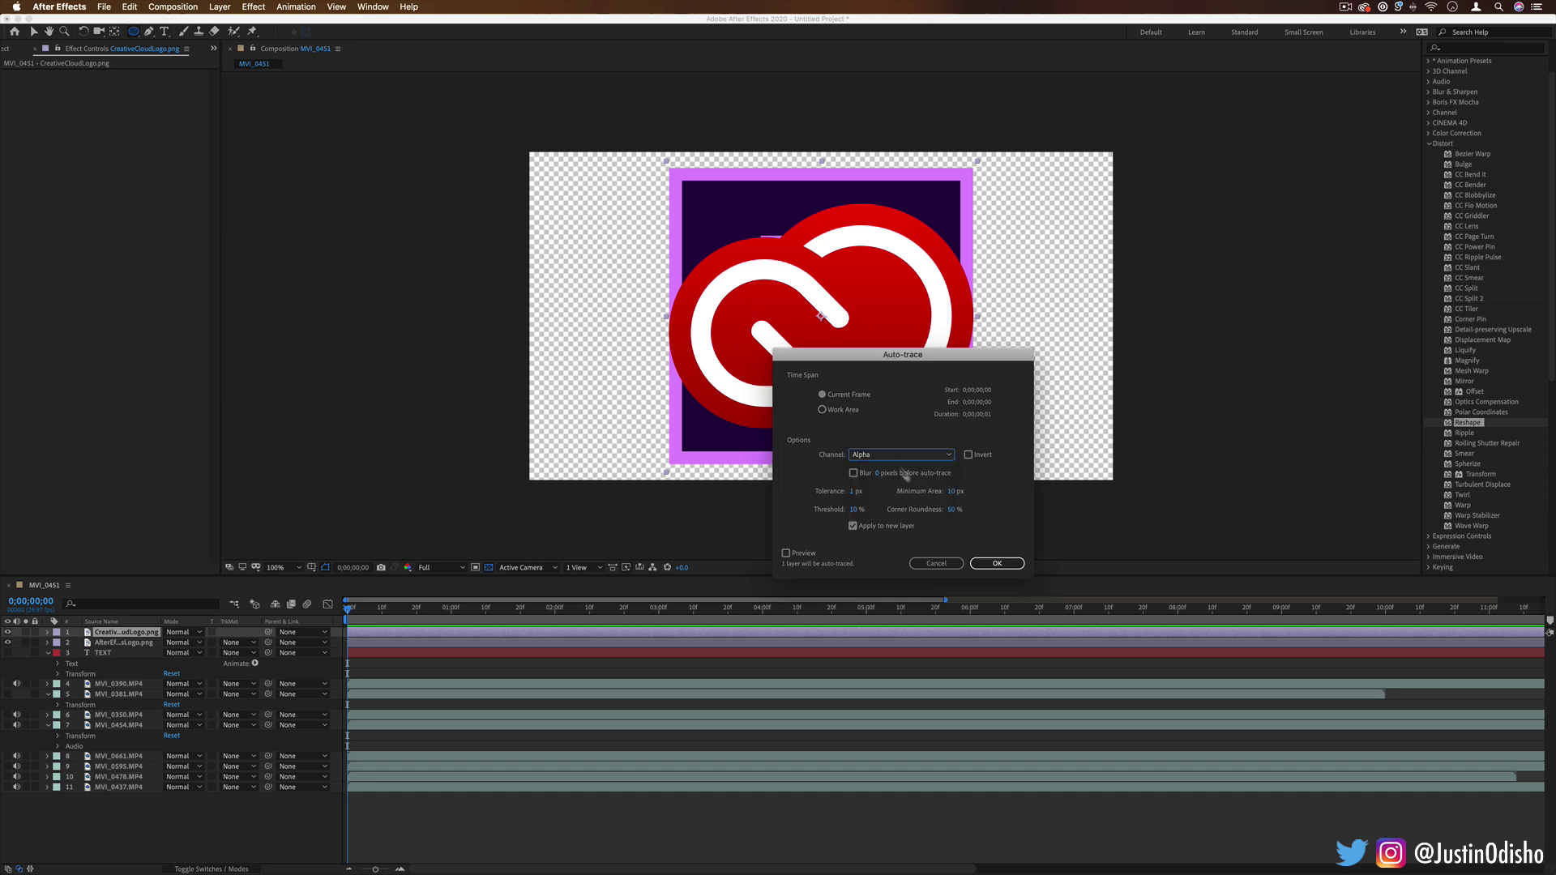
click(991, 565)
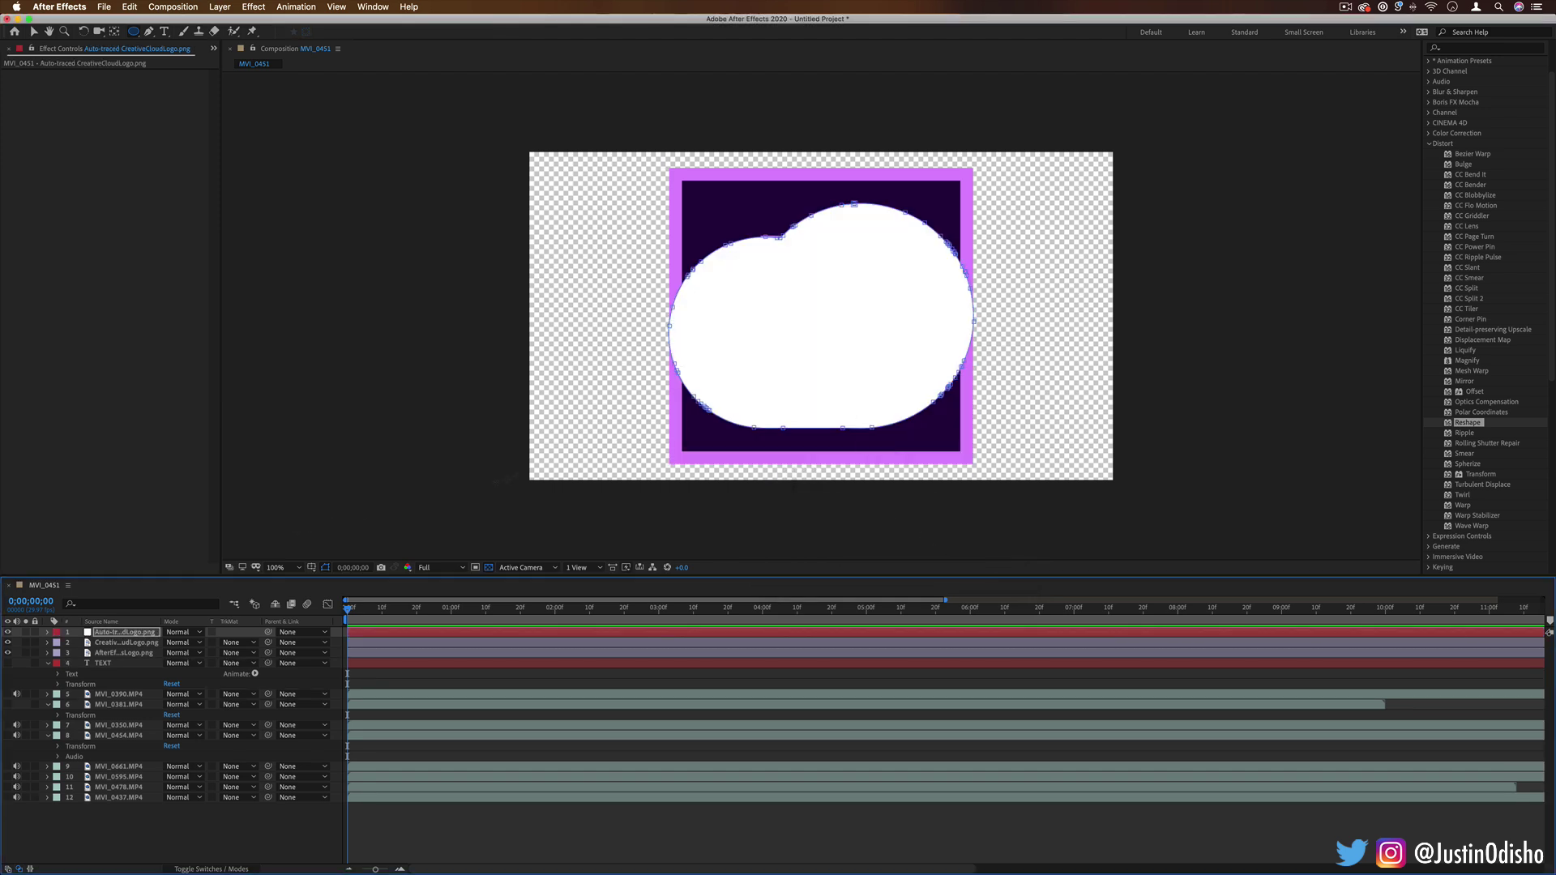
click(122, 642)
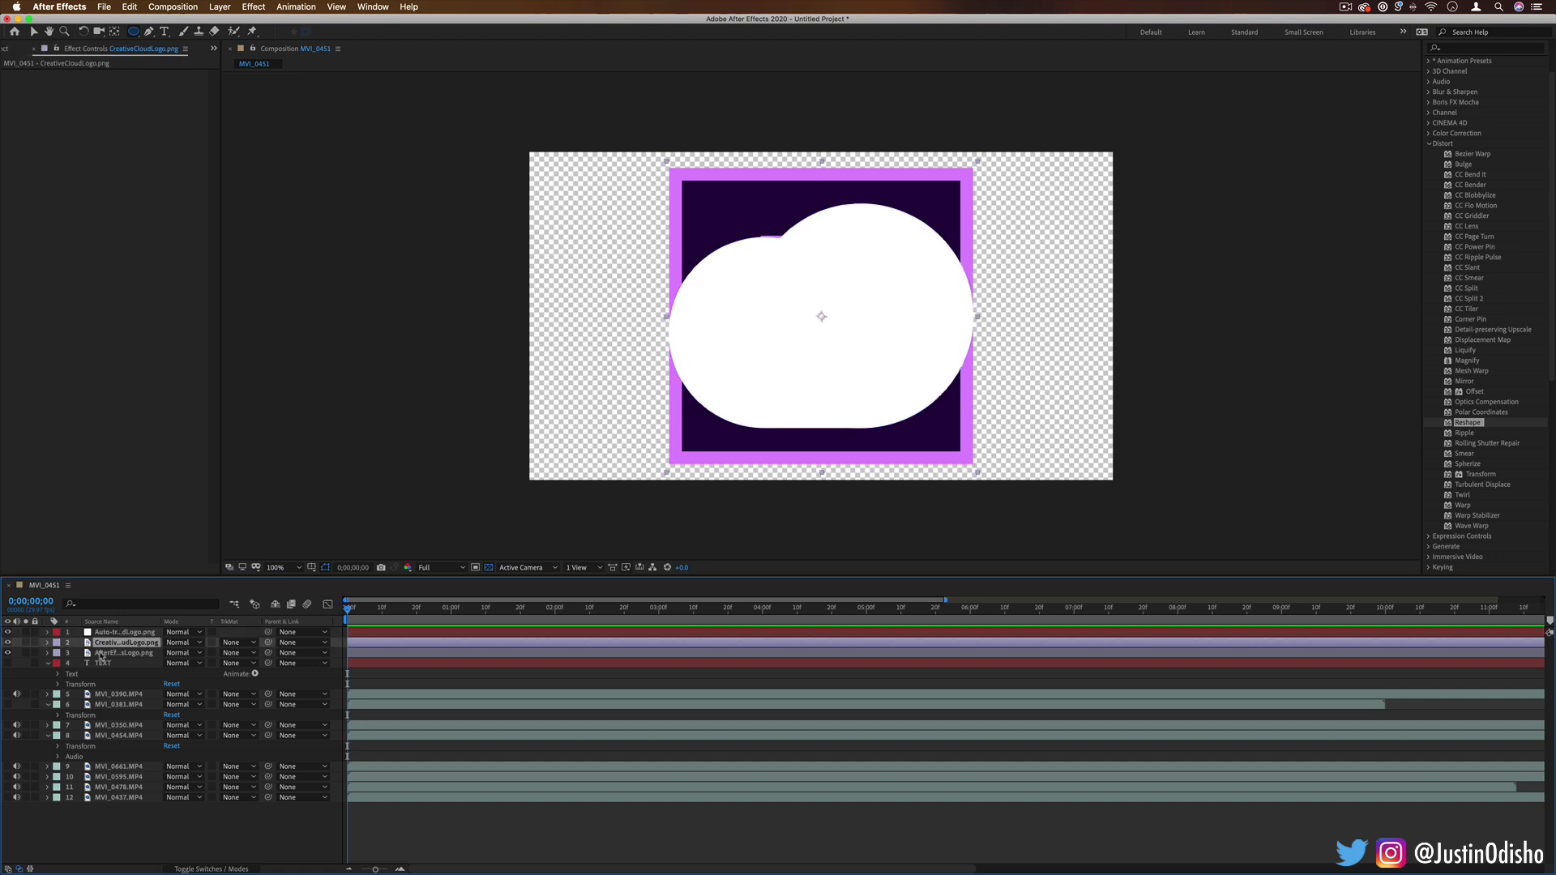
Auto-trace the AfterEffectsLogo.png layer into a new layer.
click(99, 653)
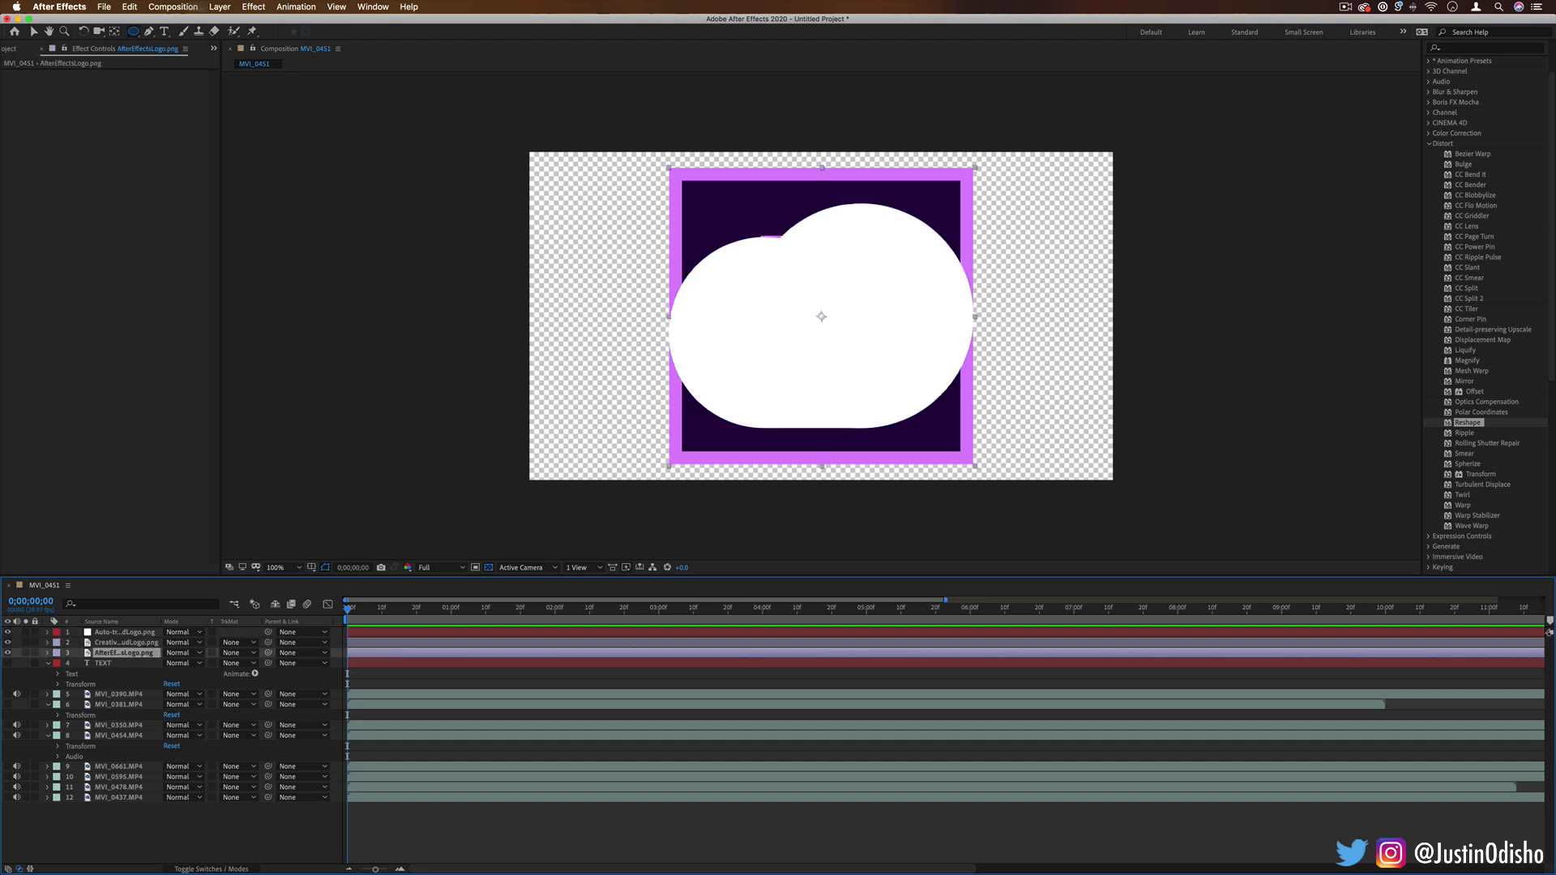
click(219, 7)
click(243, 365)
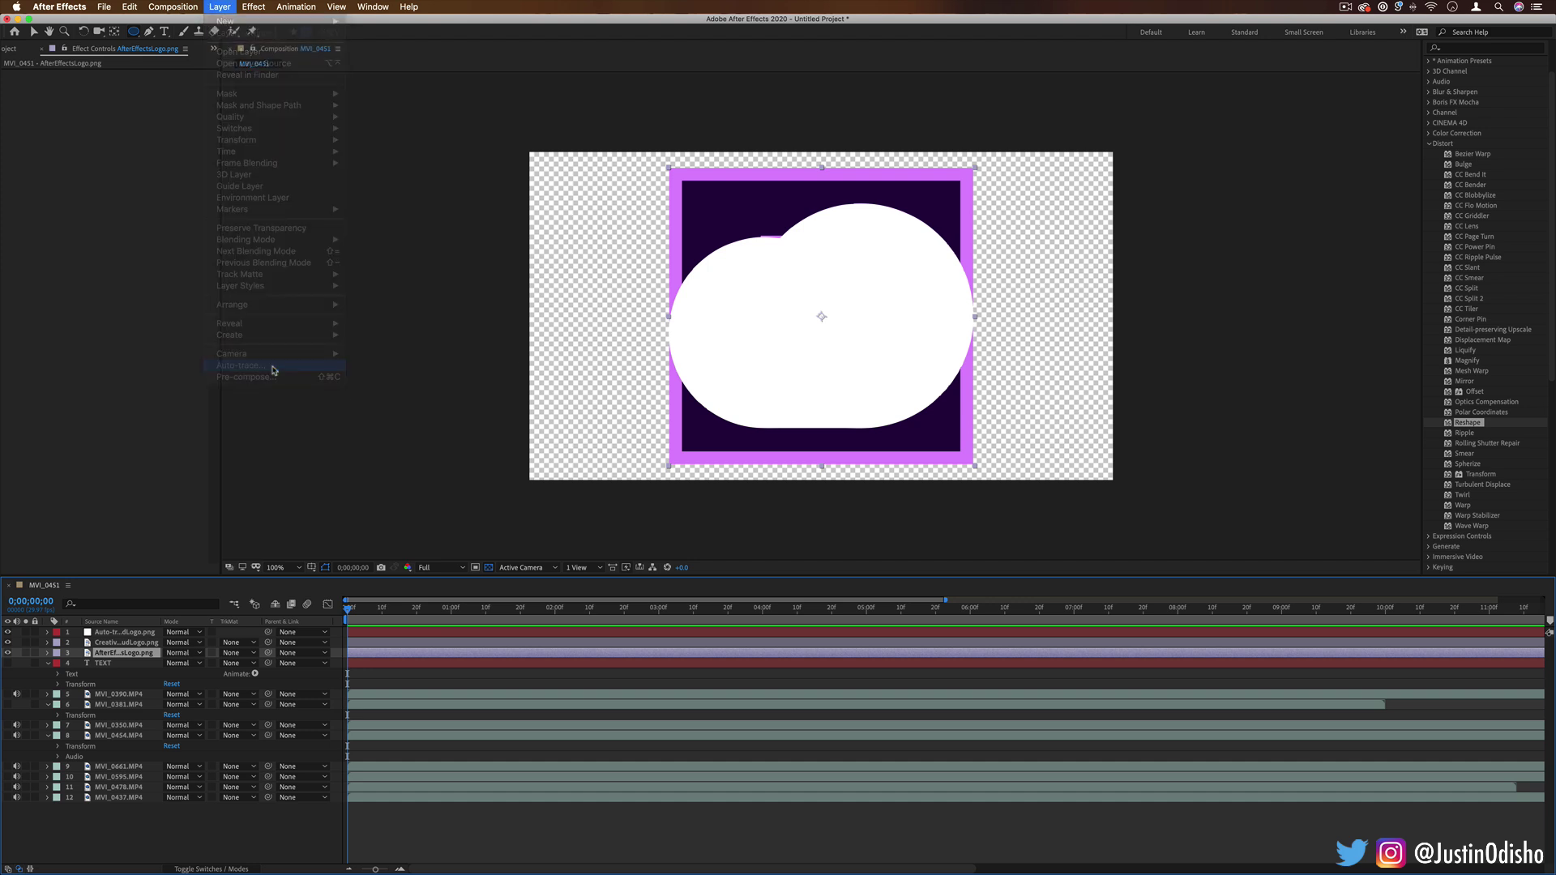
click(997, 567)
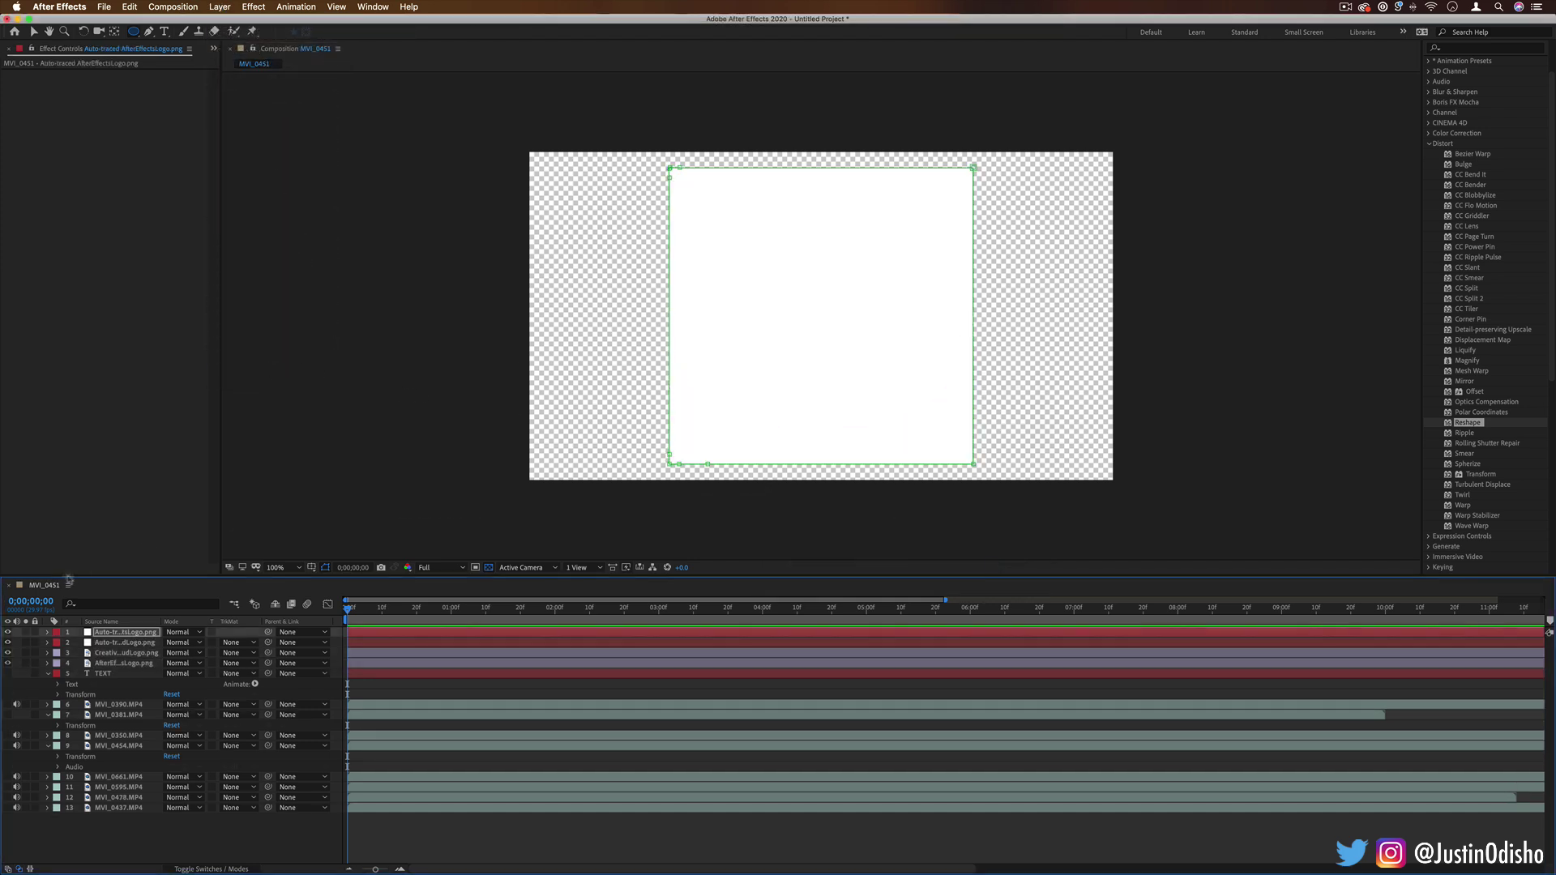
Hide both auto-traced layers and the CreativeCloudLogo.png layer, leaving the AfterEffectsLogo.png layer visible.
click(113, 653)
click(7, 632)
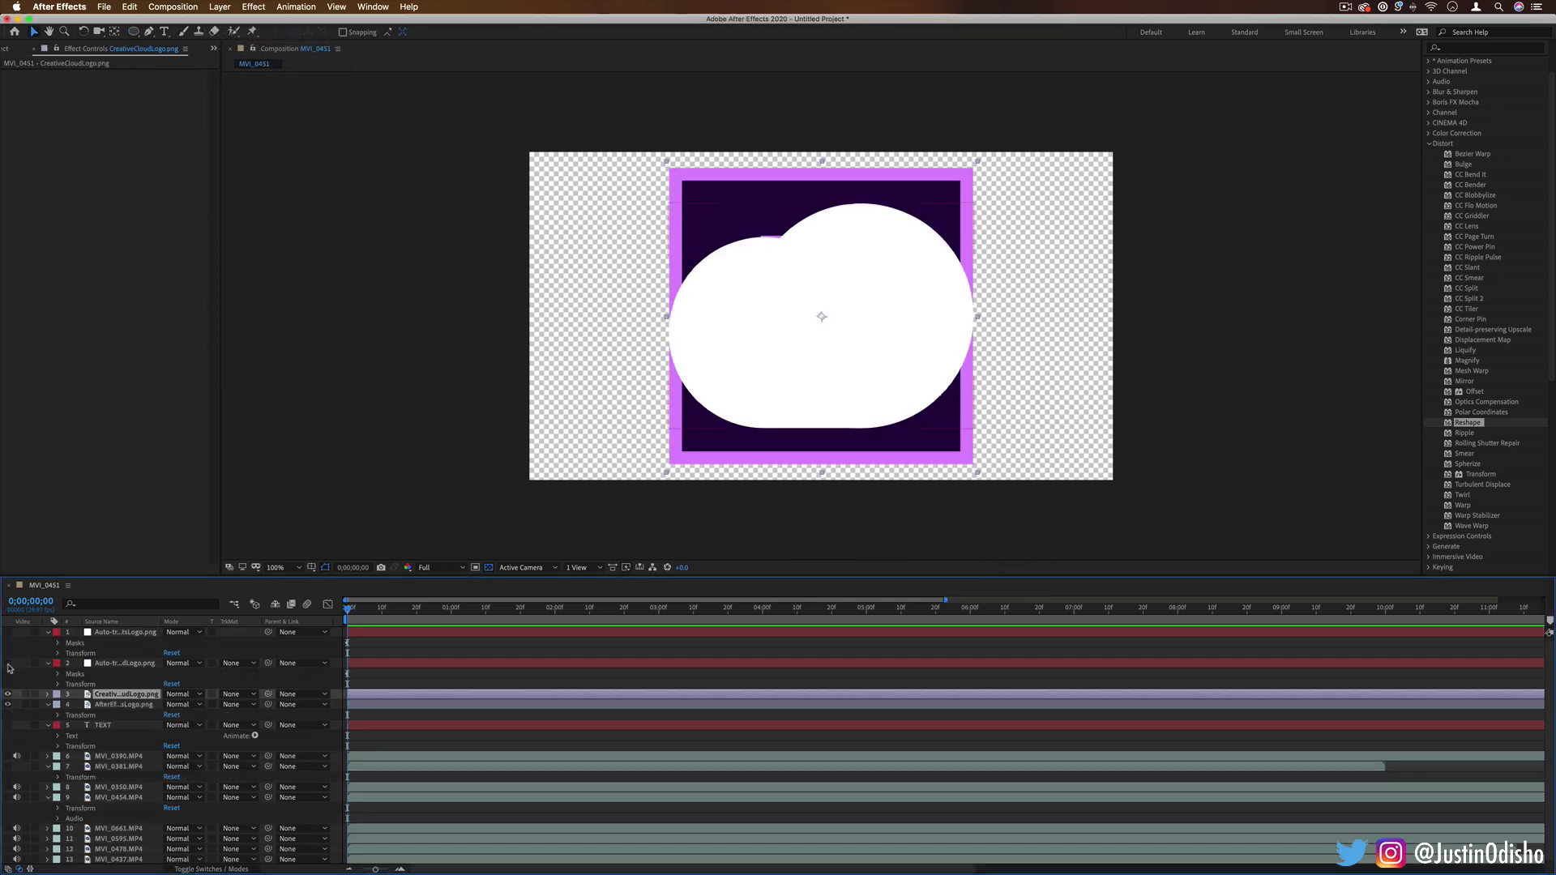
click(7, 663)
click(8, 694)
Copy Mask 1 from the auto-traced AfterEffectsLogo layer onto the AfterEffectsLogo.png layer.
click(58, 643)
click(160, 466)
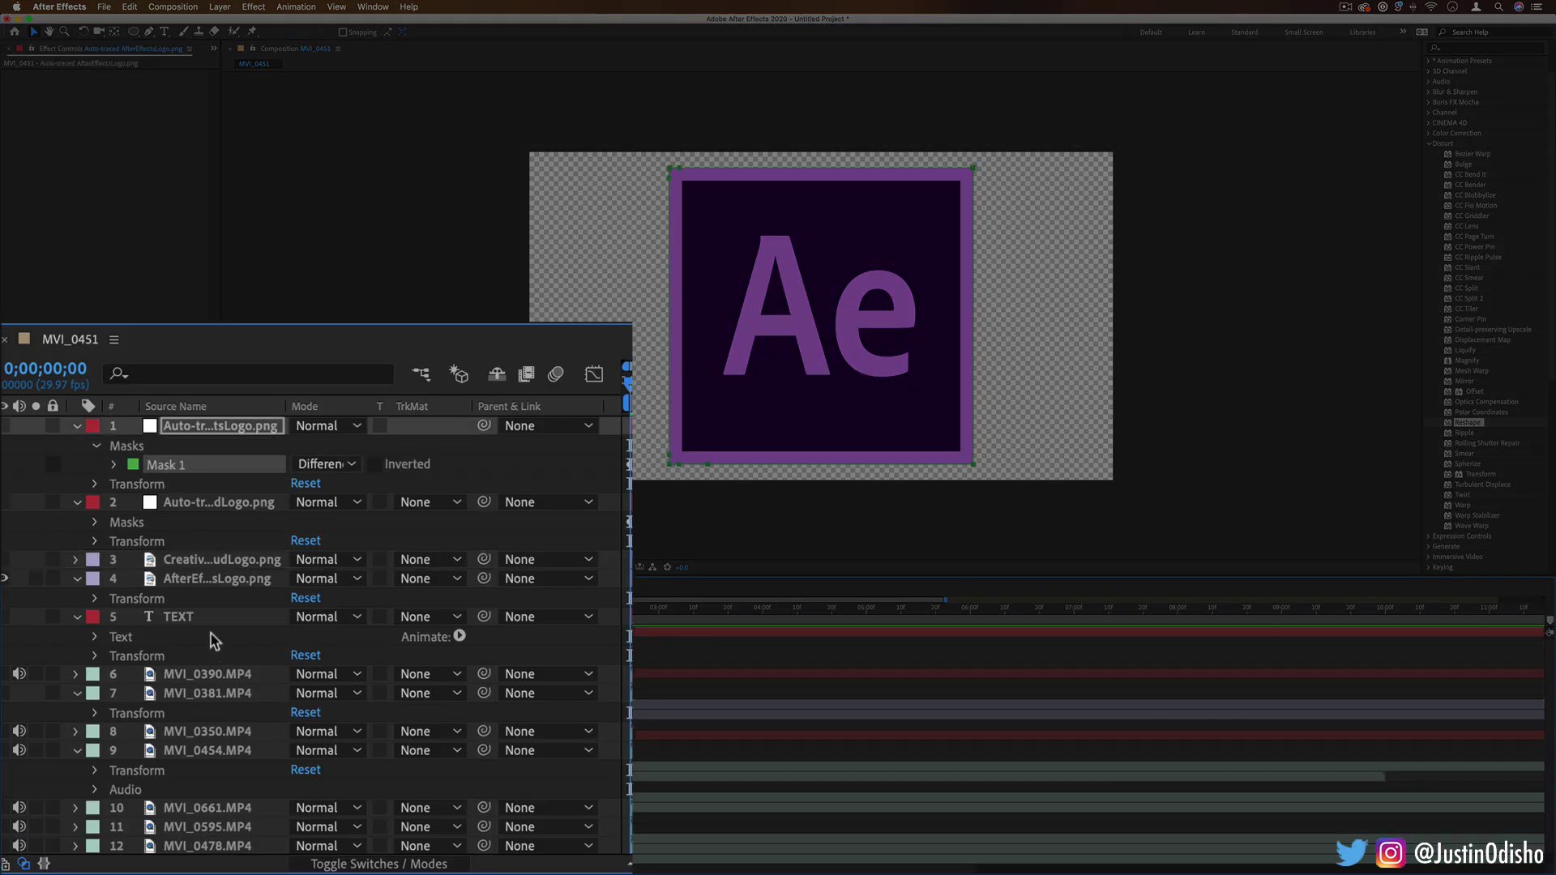
click(216, 577)
key(super+v)
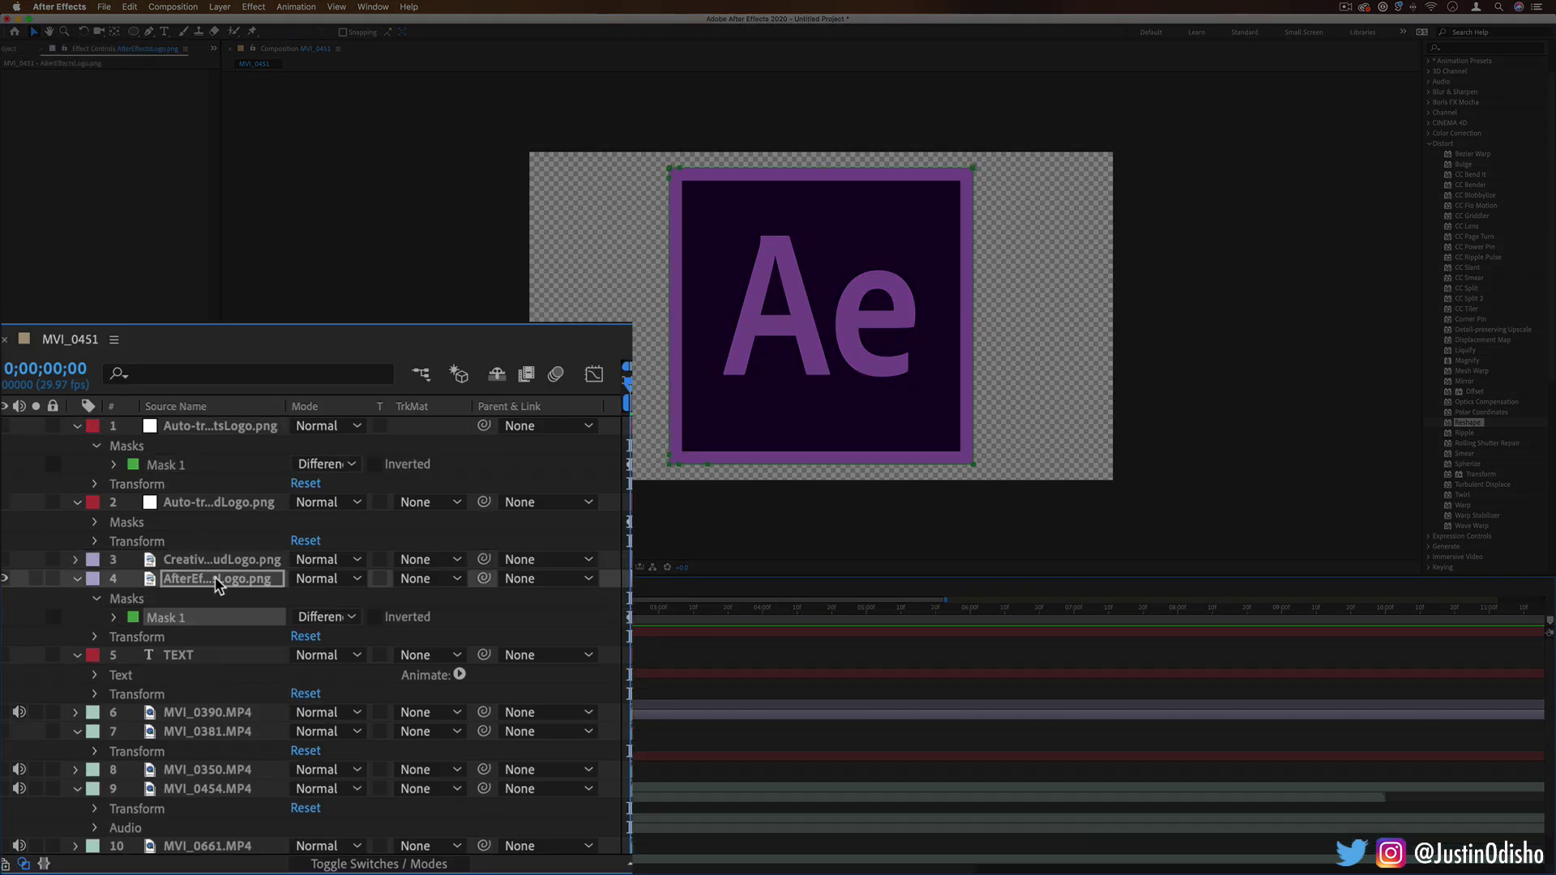
Copy Mask 1 from the auto-traced CreativeCloudLogo layer onto the AfterEffectsLogo.png layer as a second mask.
click(96, 523)
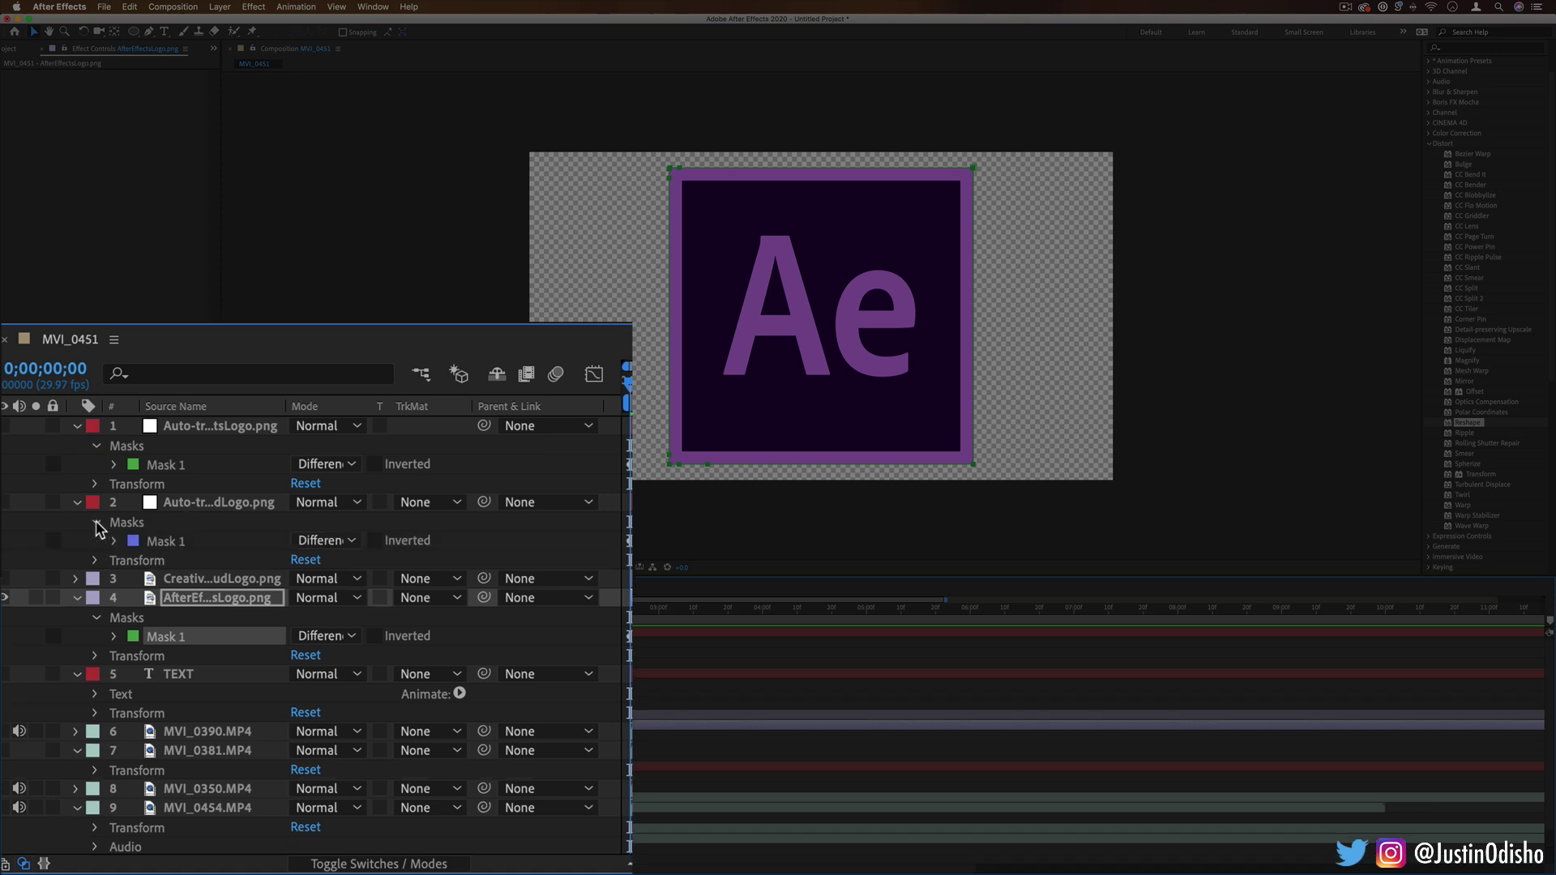
click(116, 541)
click(165, 543)
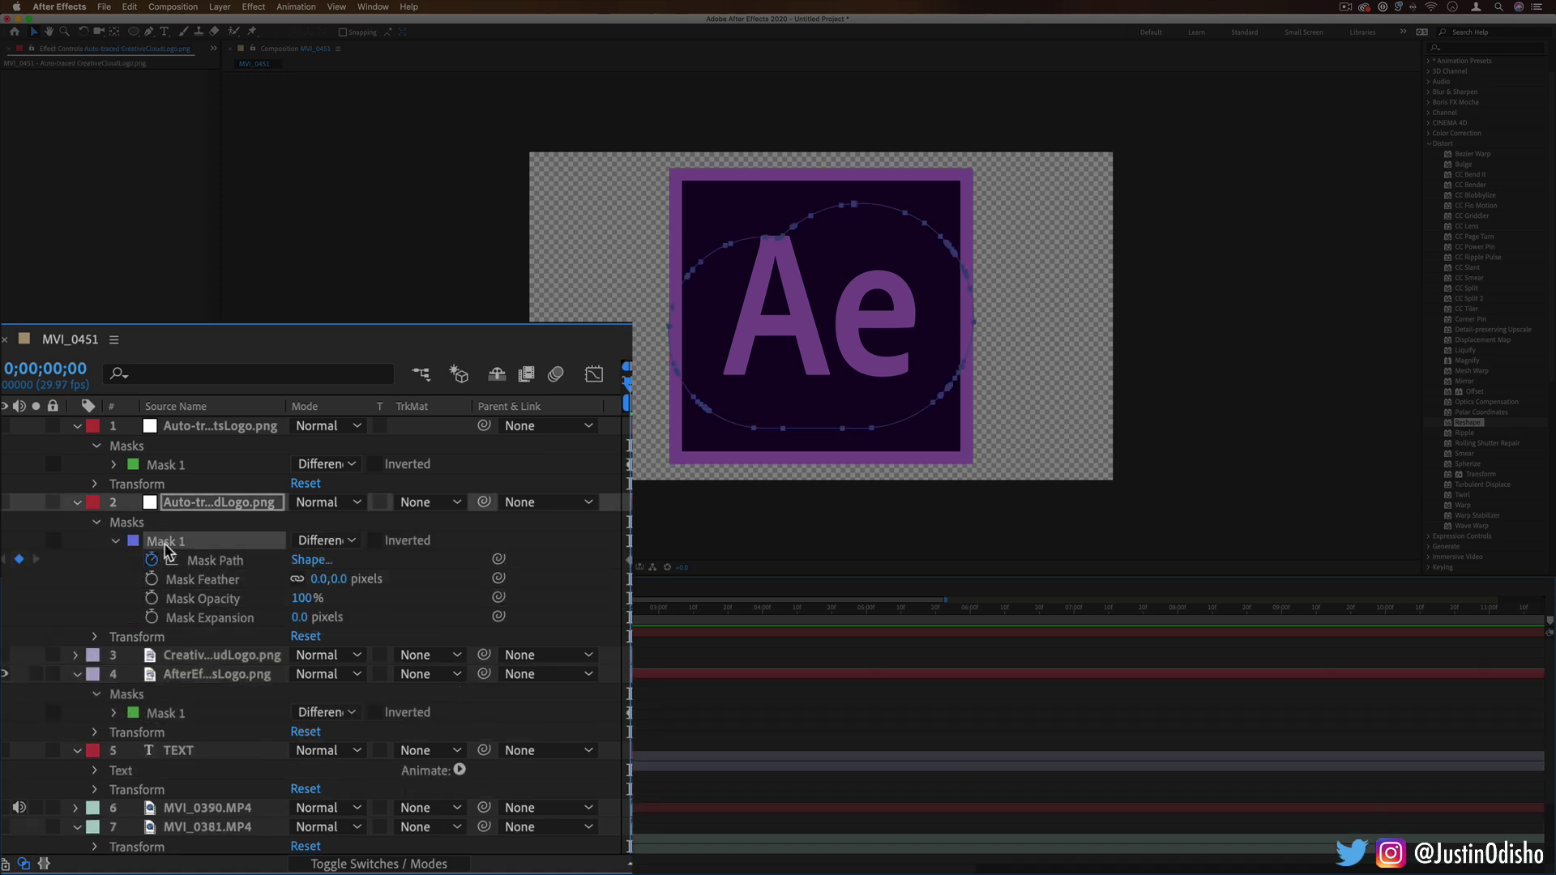
key(super+c)
click(198, 676)
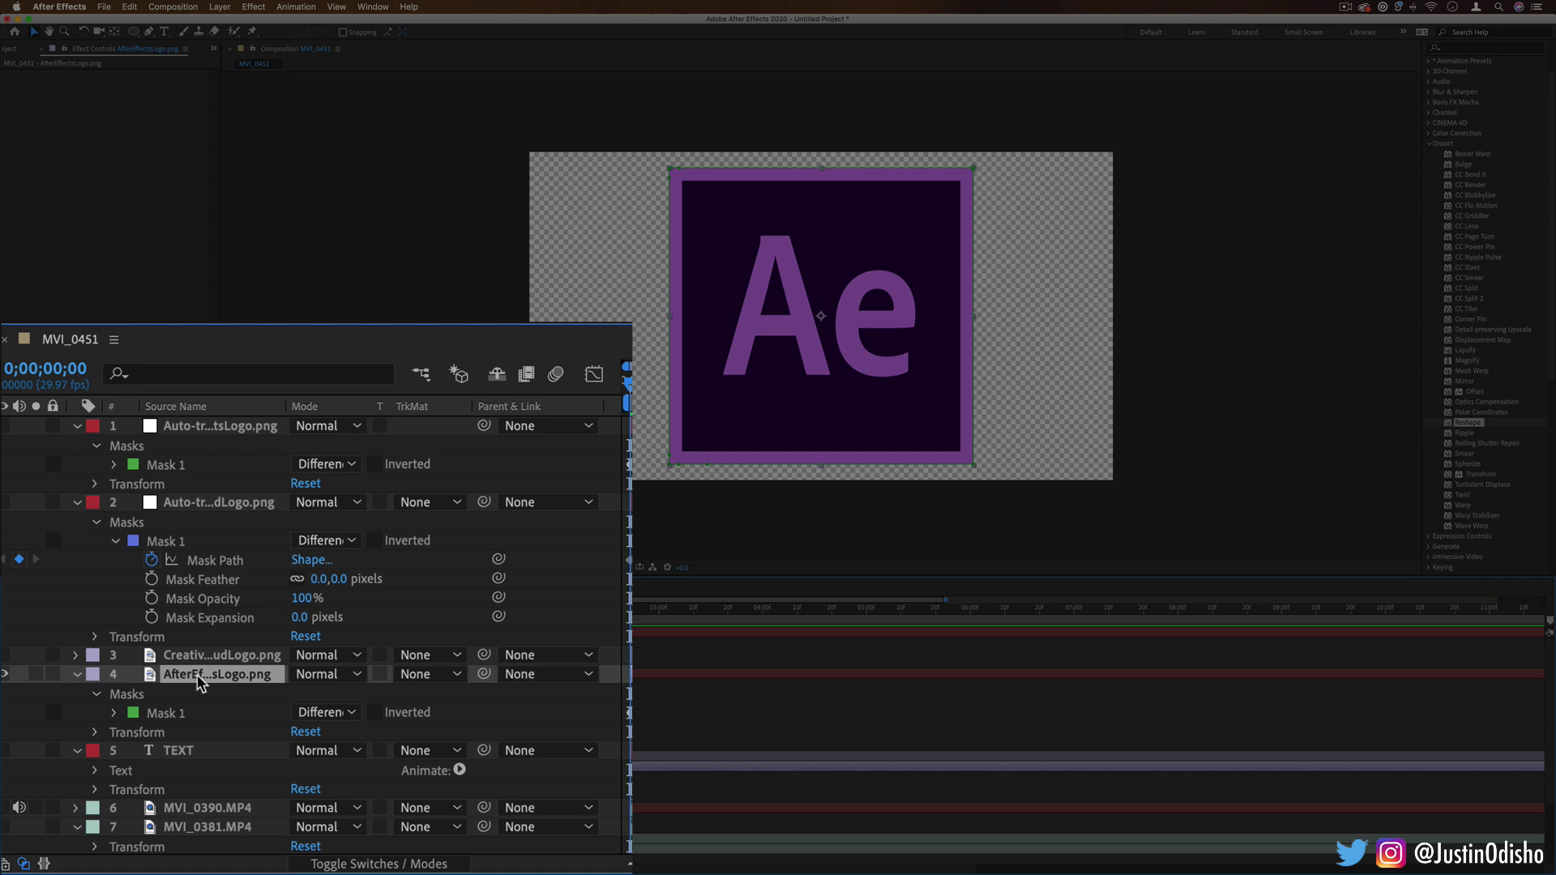
key(super+v)
click(216, 676)
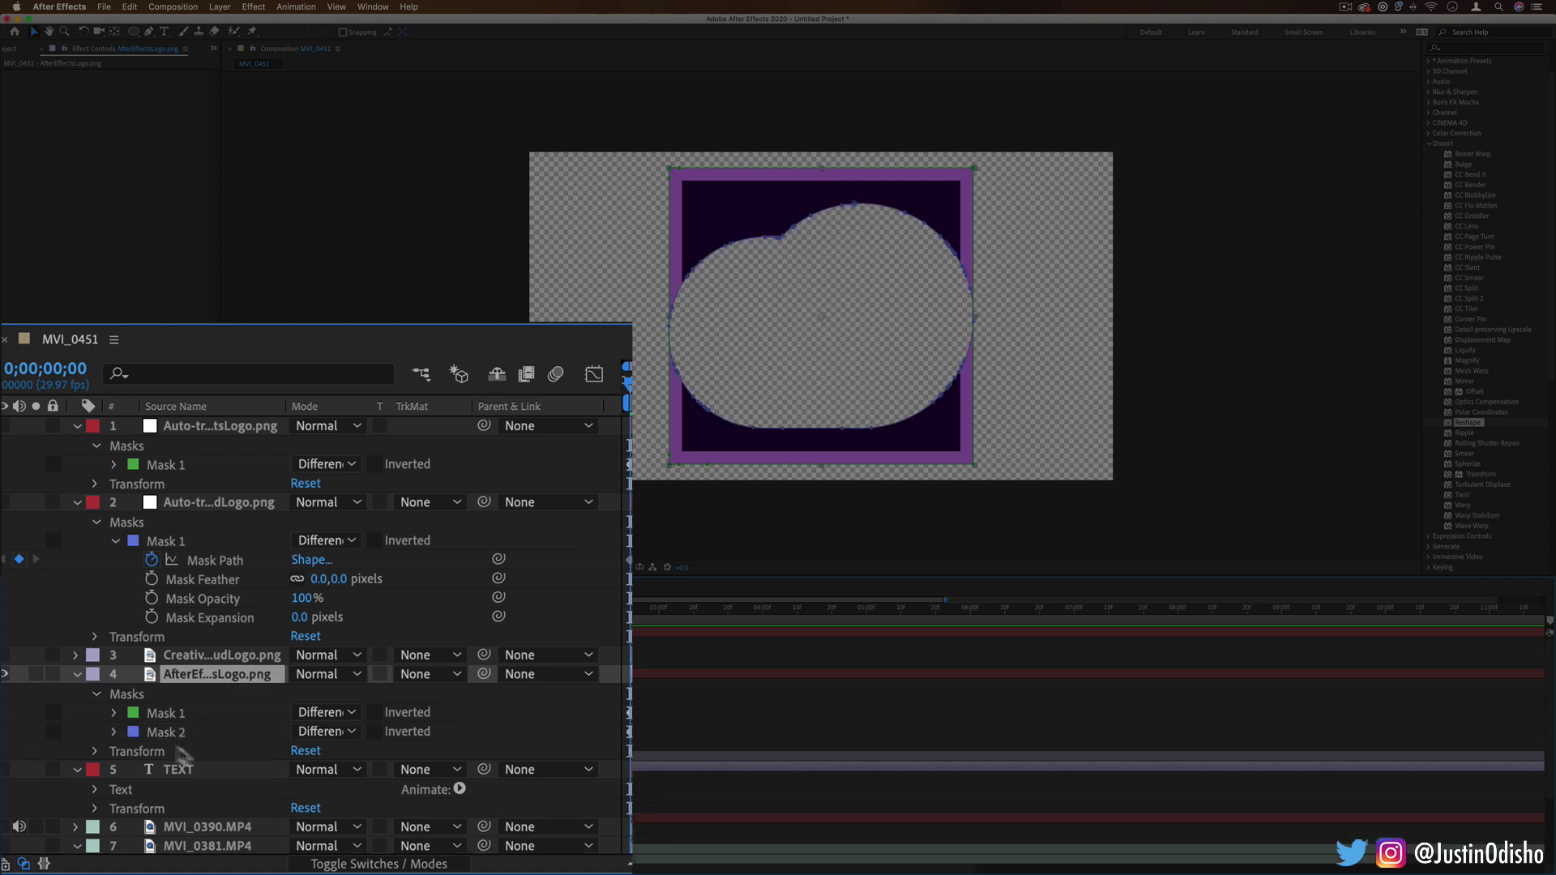
Set the mode of both masks on the AfterEffectsLogo.png layer to None.
click(334, 732)
click(338, 732)
click(239, 731)
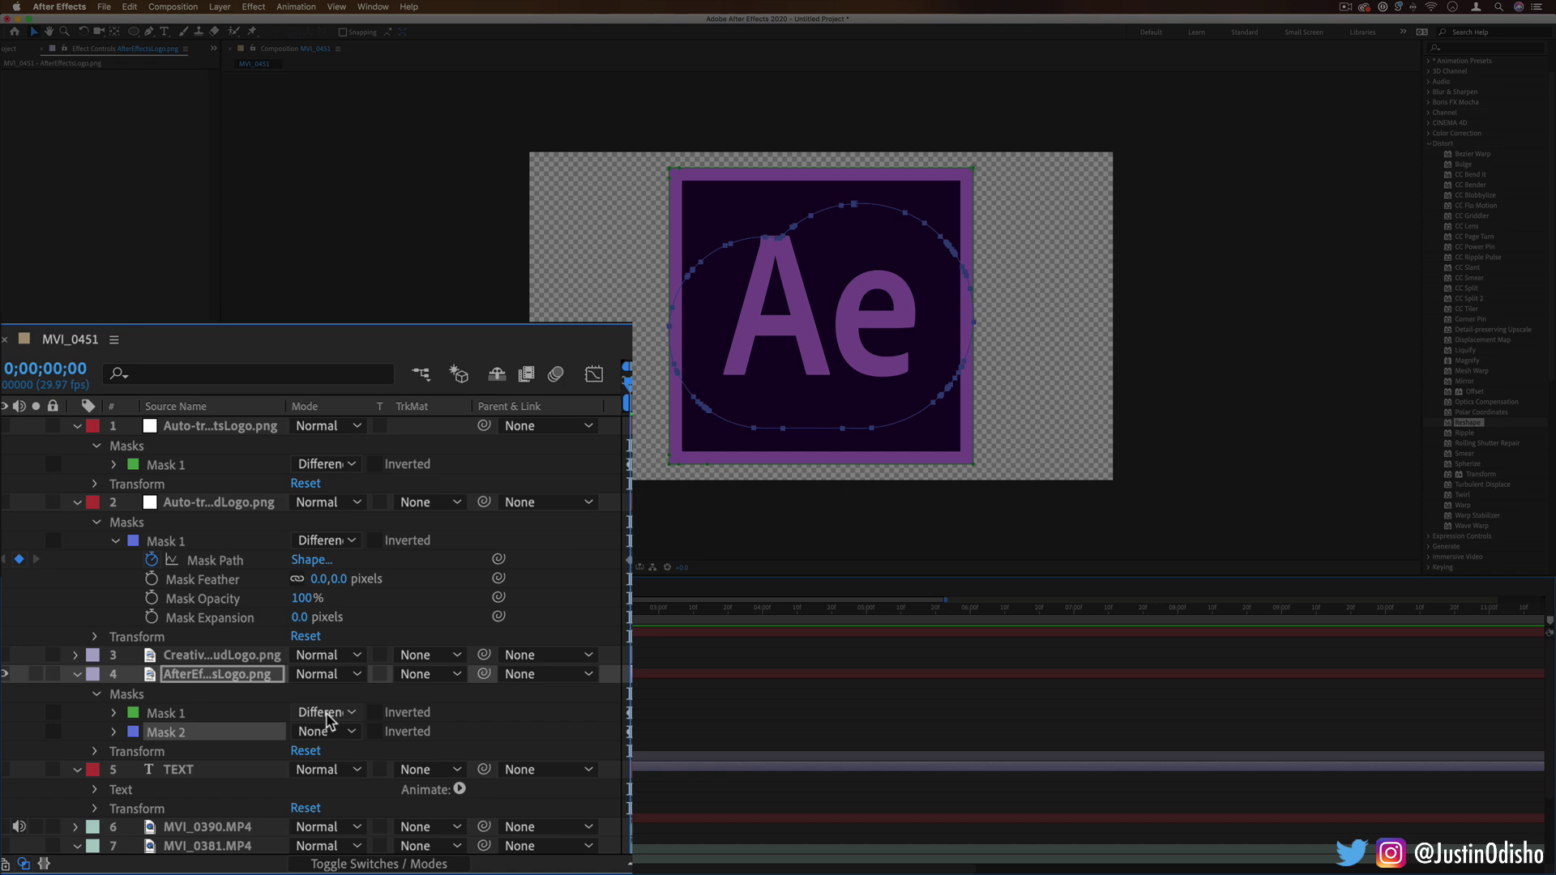
click(344, 730)
click(348, 726)
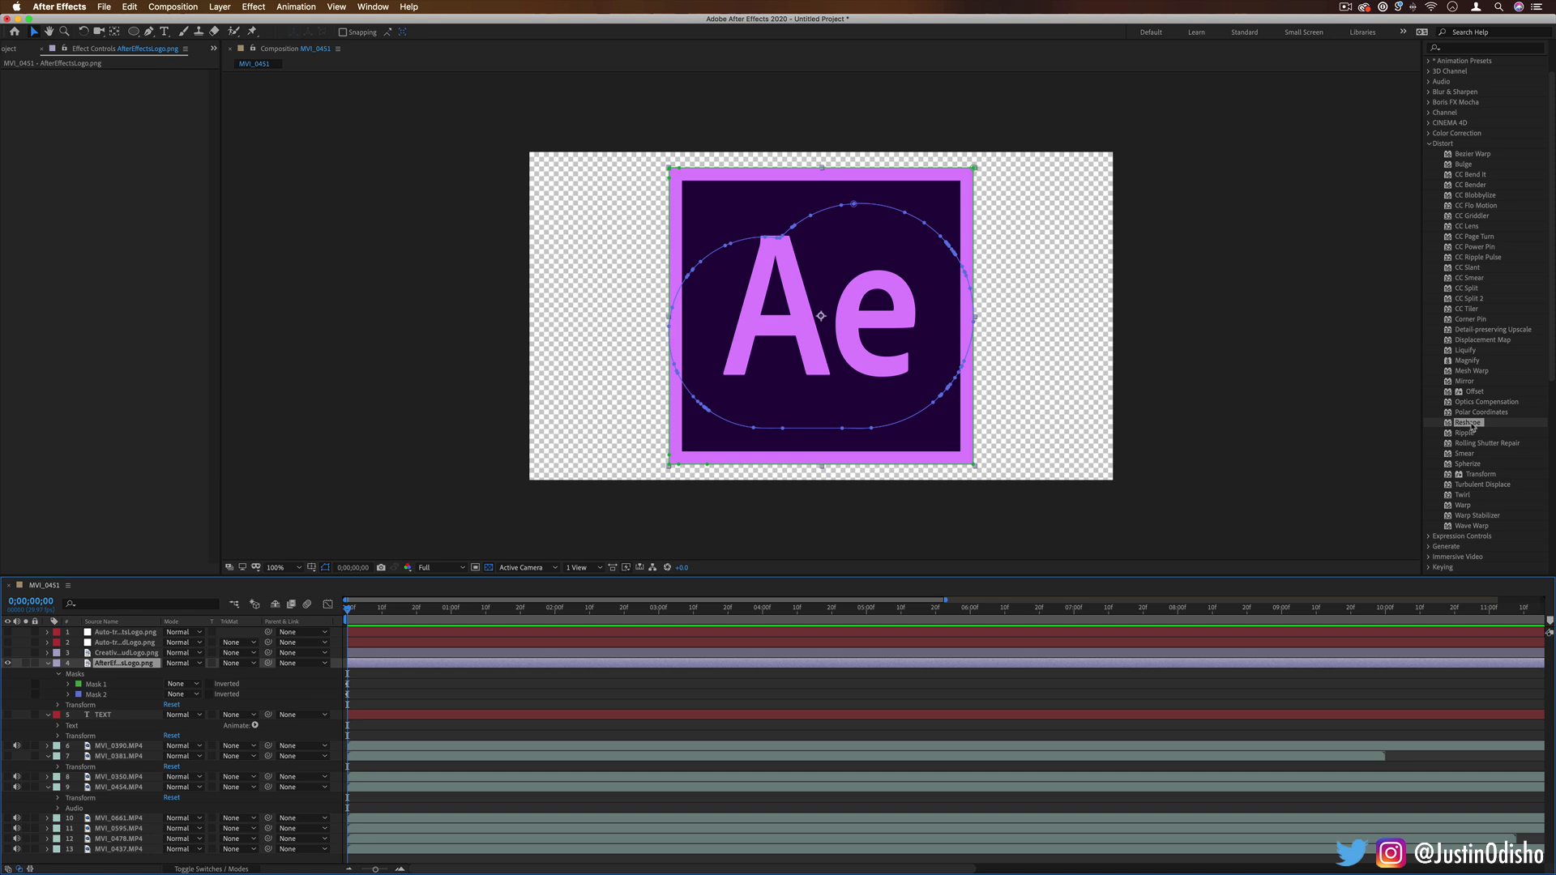
Apply Reshape to AfterEffectsLogo.png with Mask 1 as the source mask and Mask 2 as the destination mask.
drag(1472, 427, 122, 667)
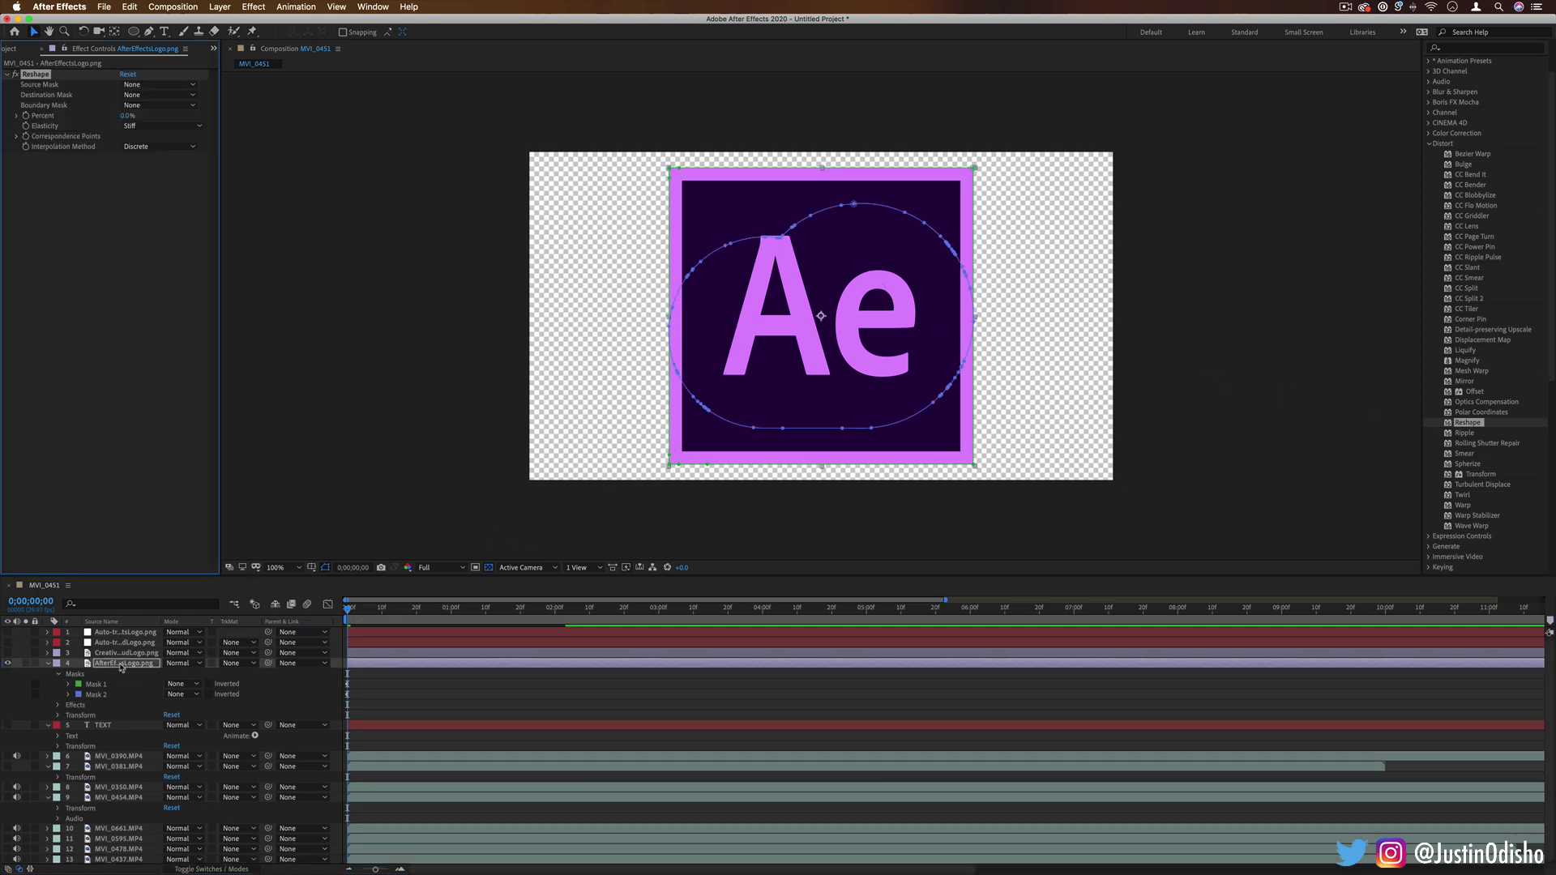
click(130, 84)
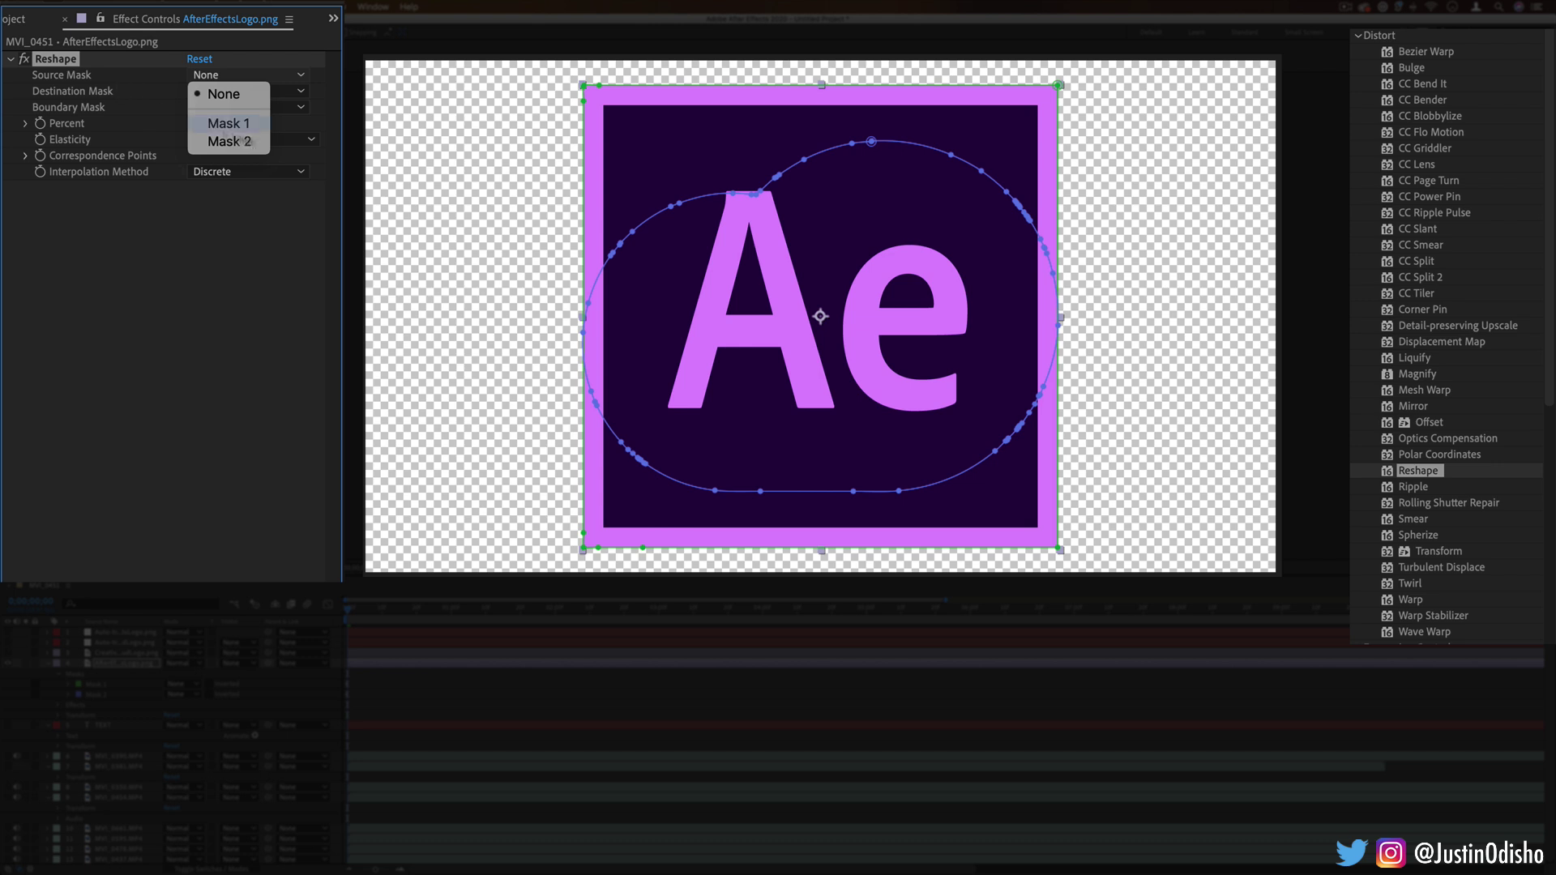
click(235, 124)
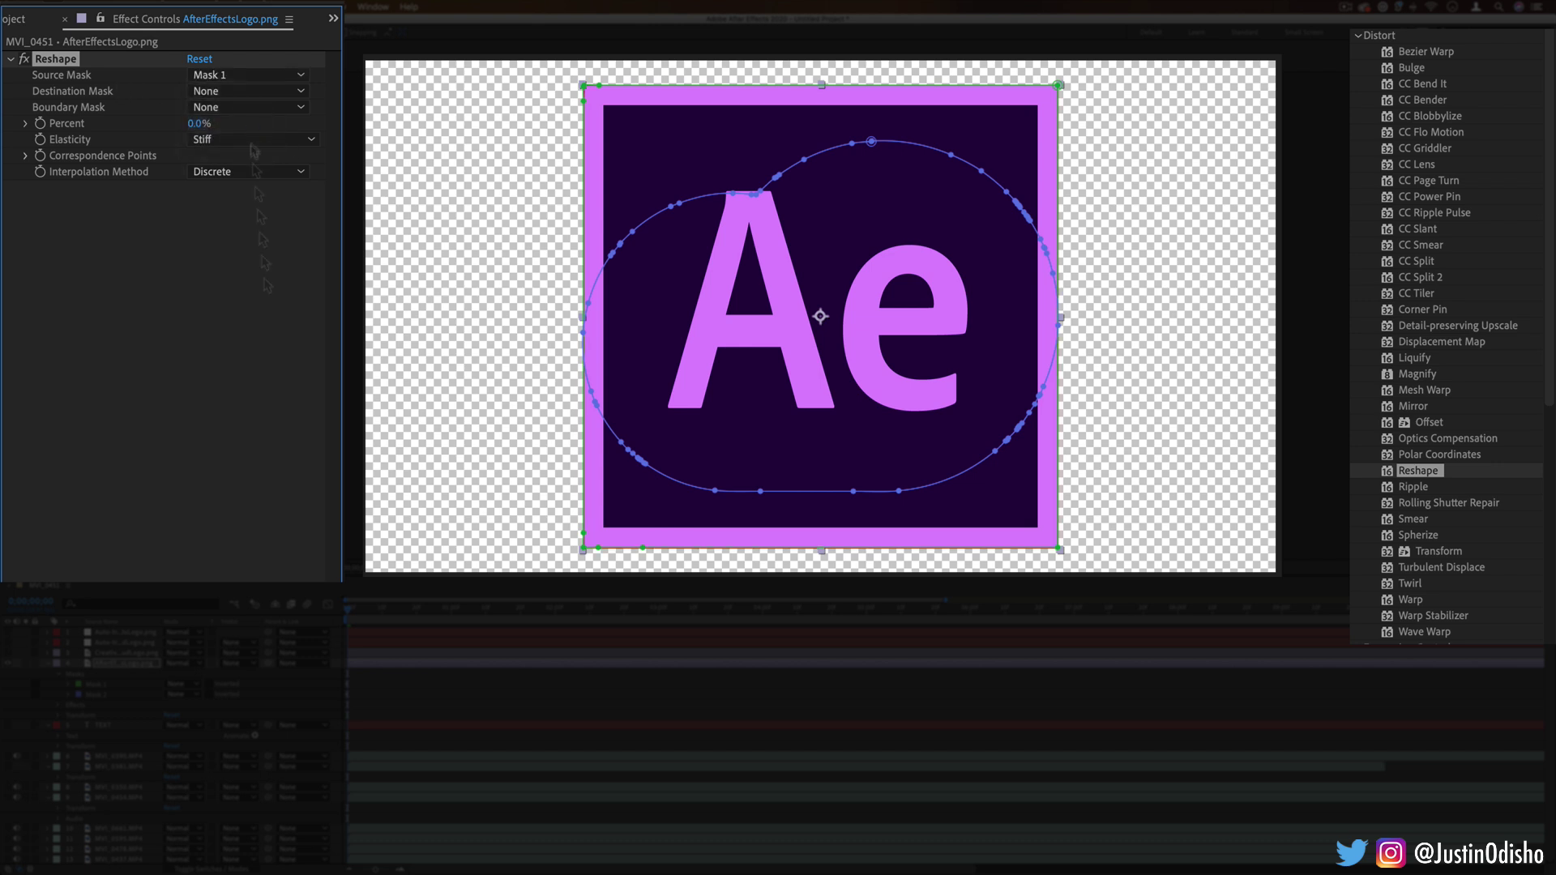
click(97, 689)
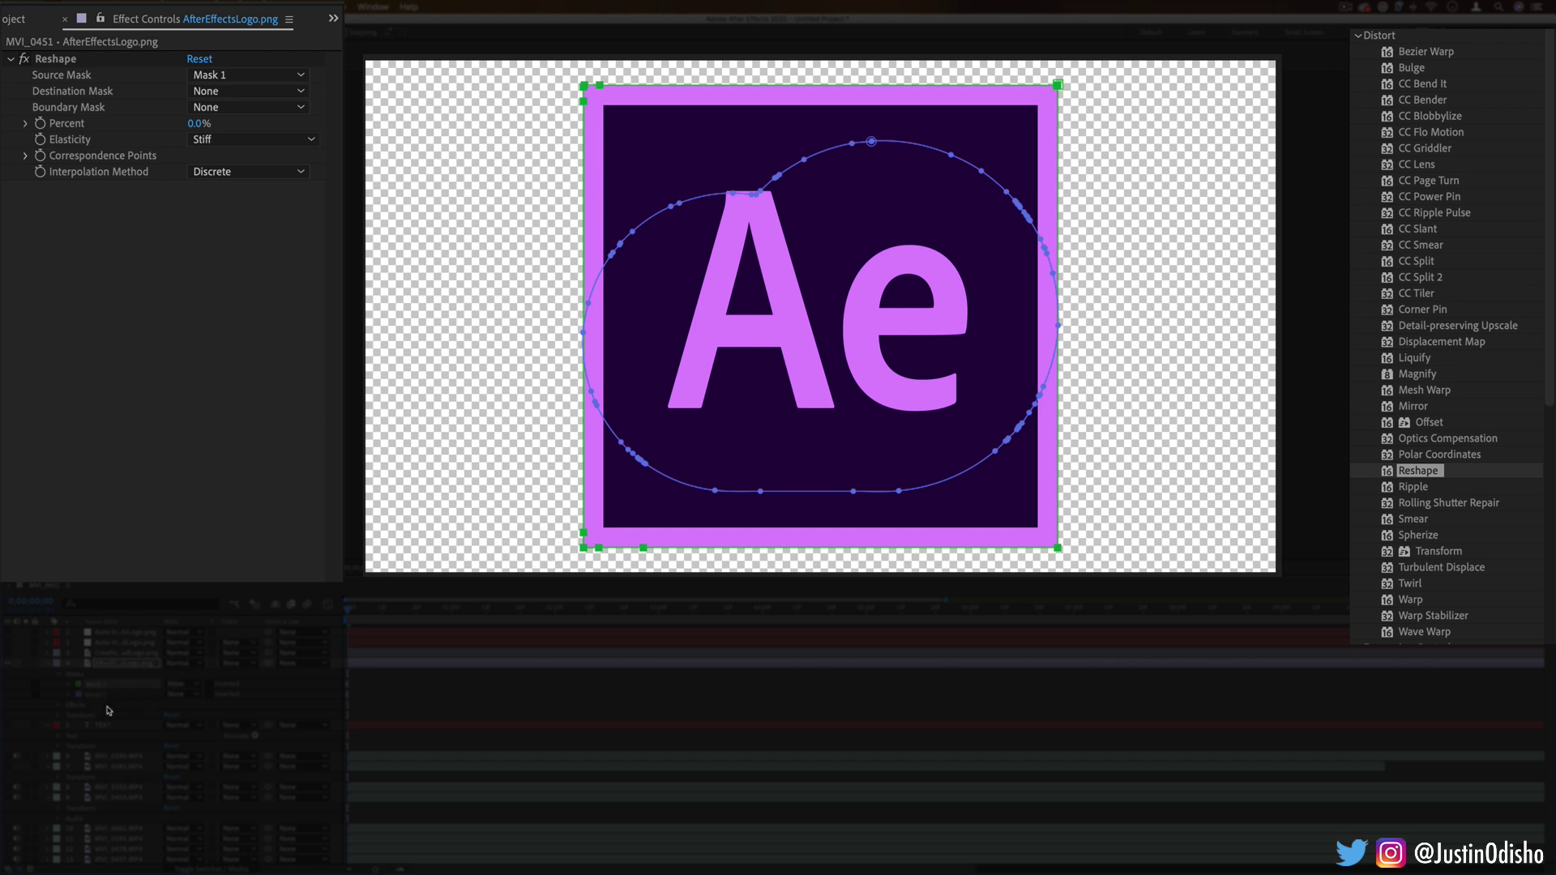
click(113, 101)
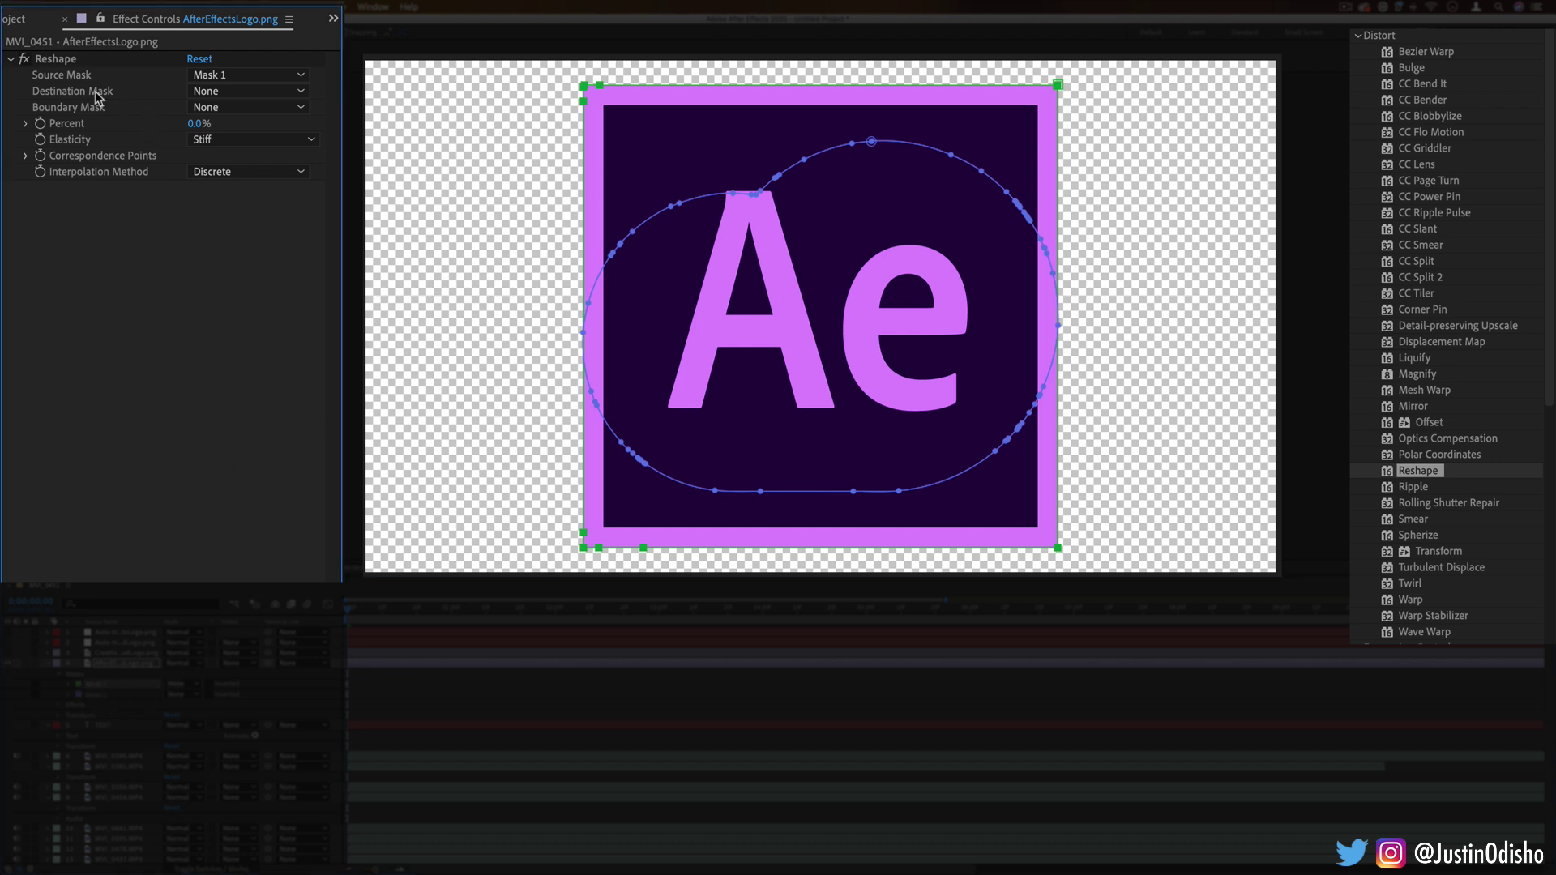
click(251, 99)
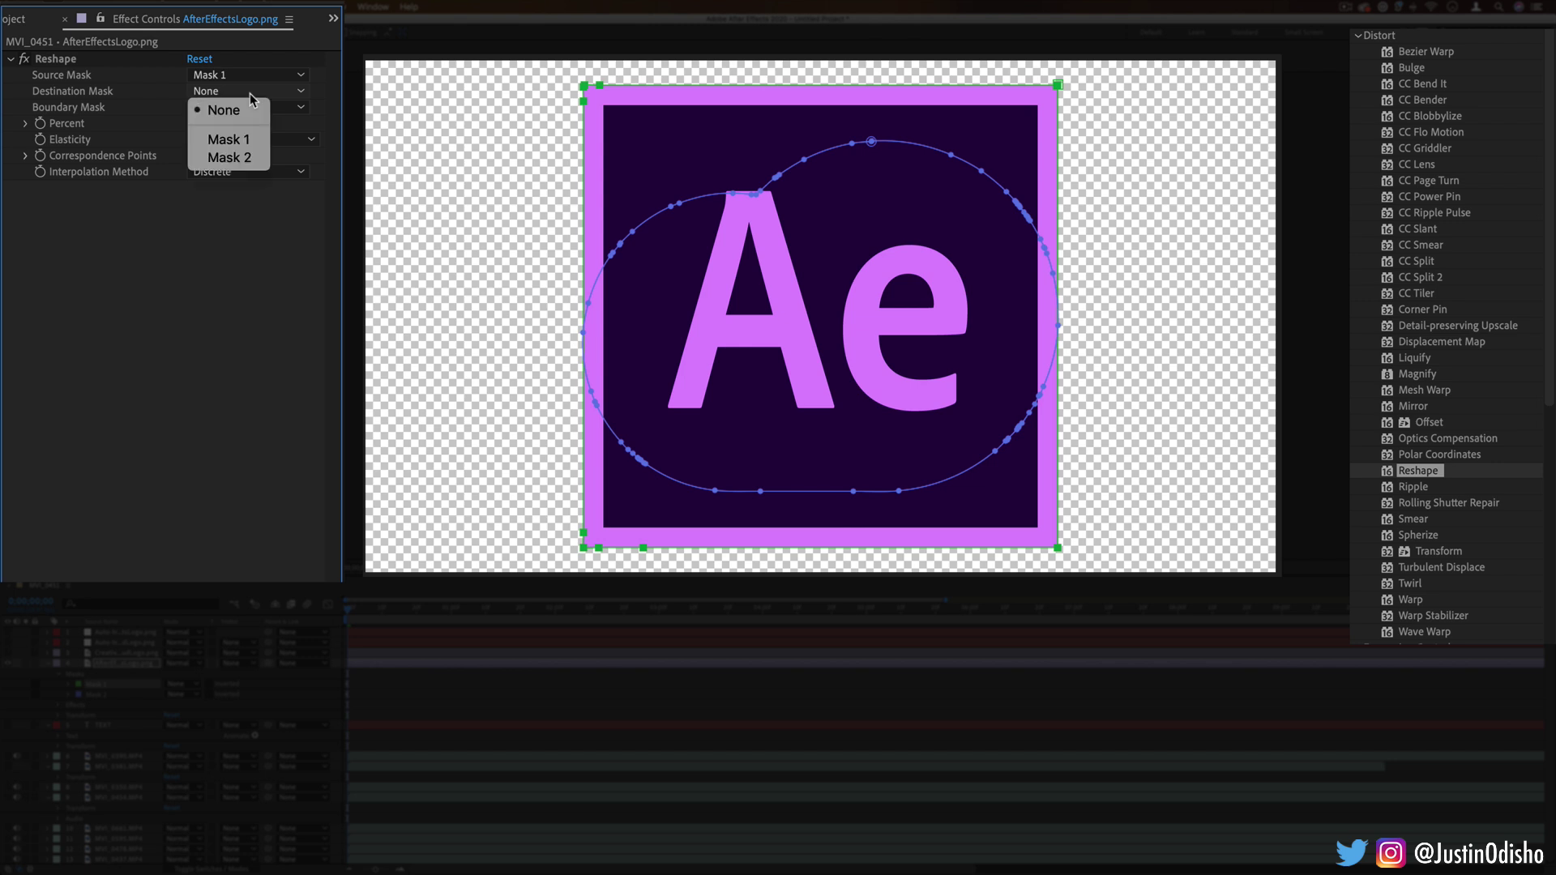
click(247, 161)
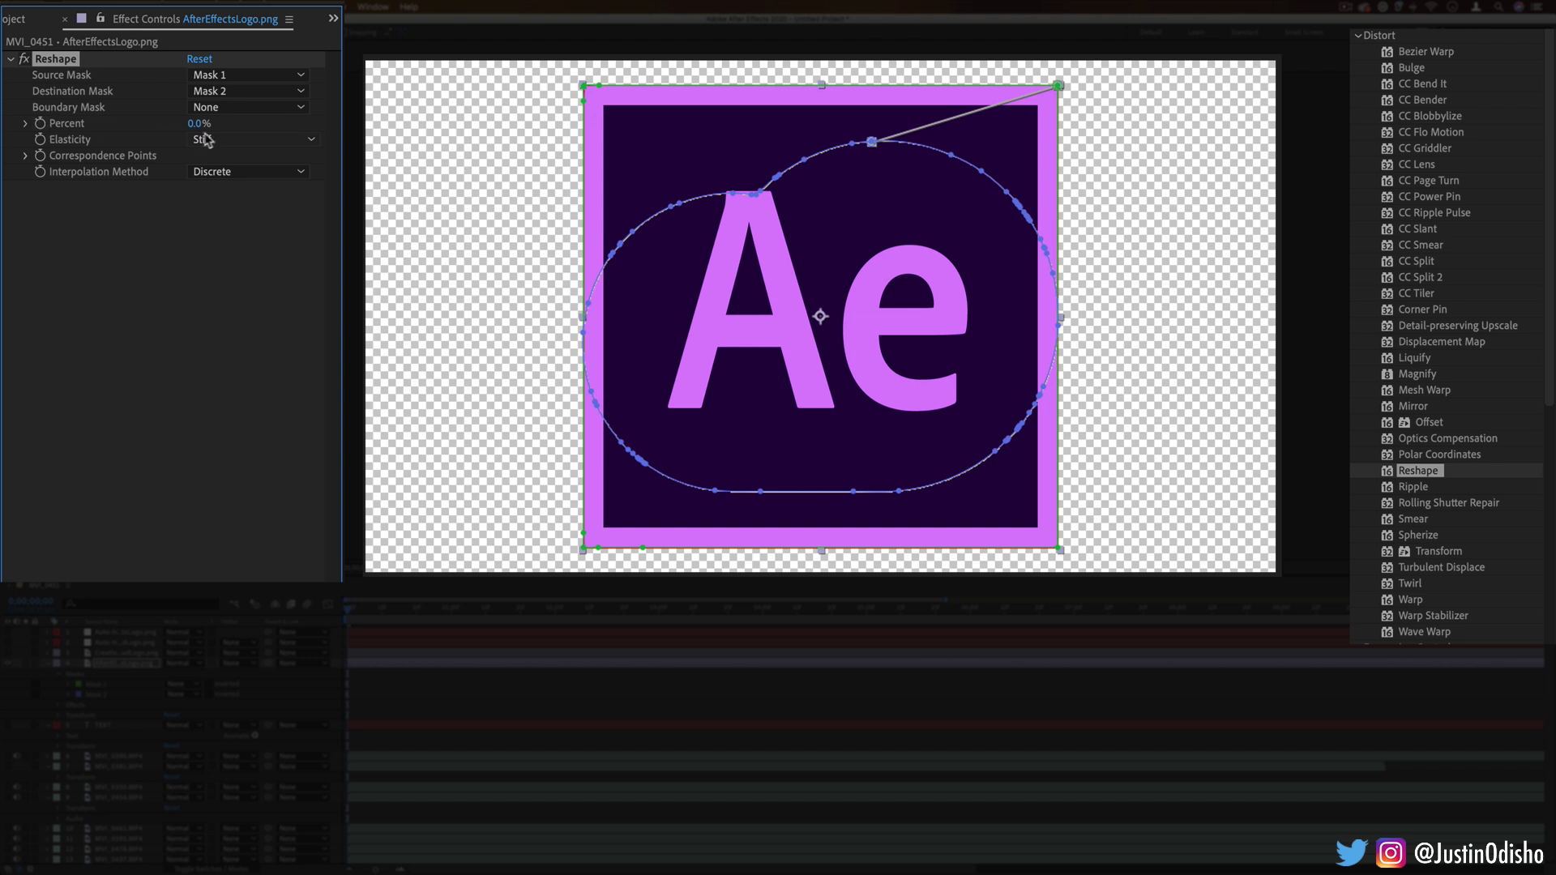
Keyframe the Reshape percent from 0% at the first frame to 100% at 0;00;00;10.
mouse_move(204, 124)
mouse_down()
mouse_move(325, 134)
mouse_move(182, 141)
mouse_move(300, 146)
mouse_move(194, 145)
mouse_up()
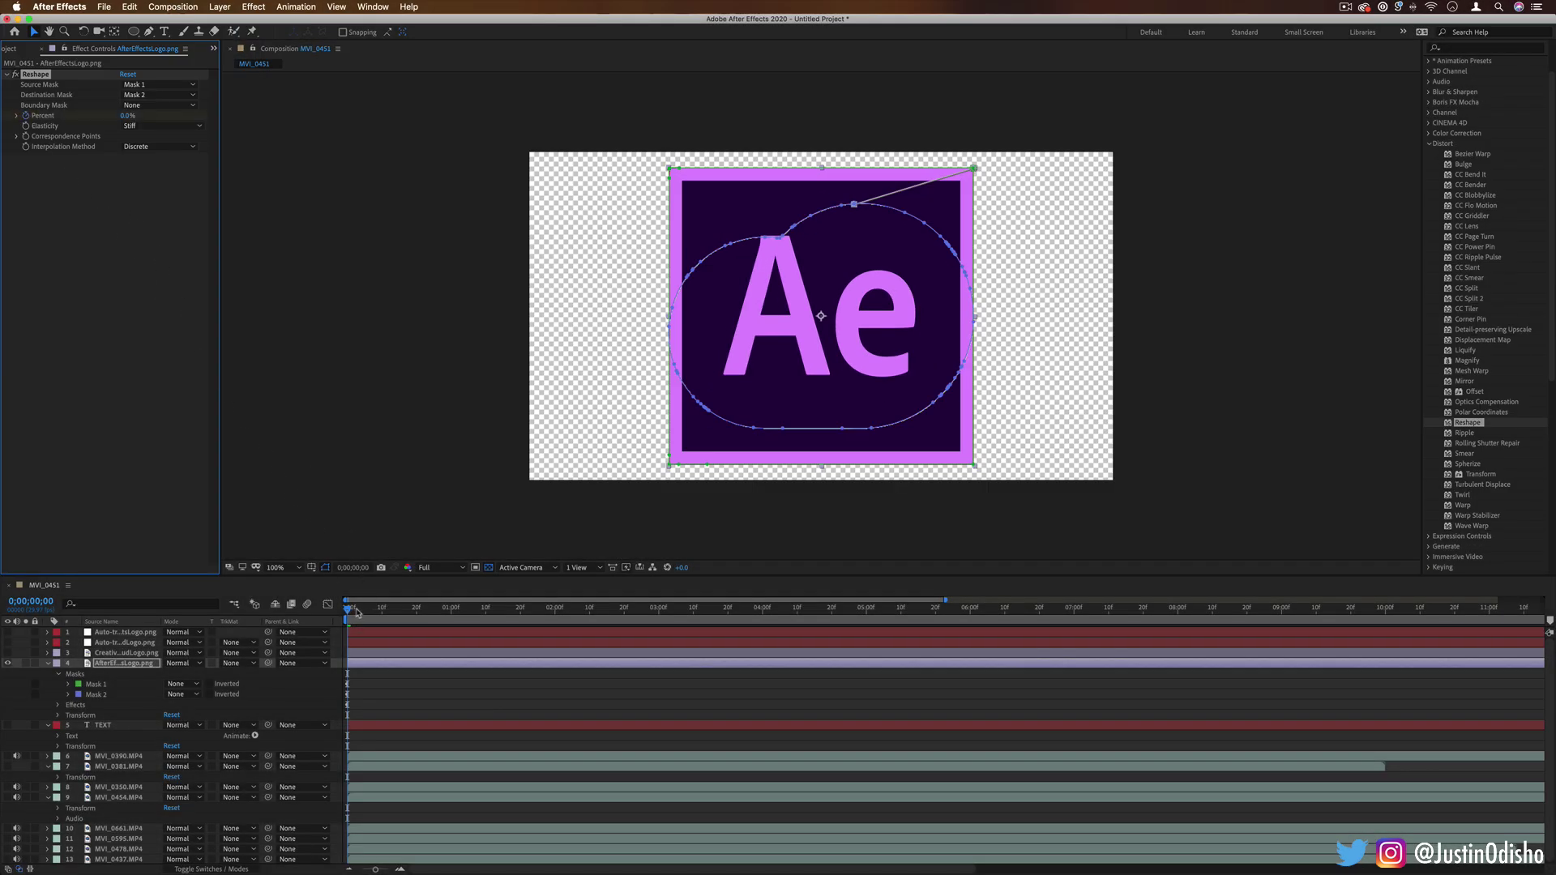
drag(358, 614, 382, 613)
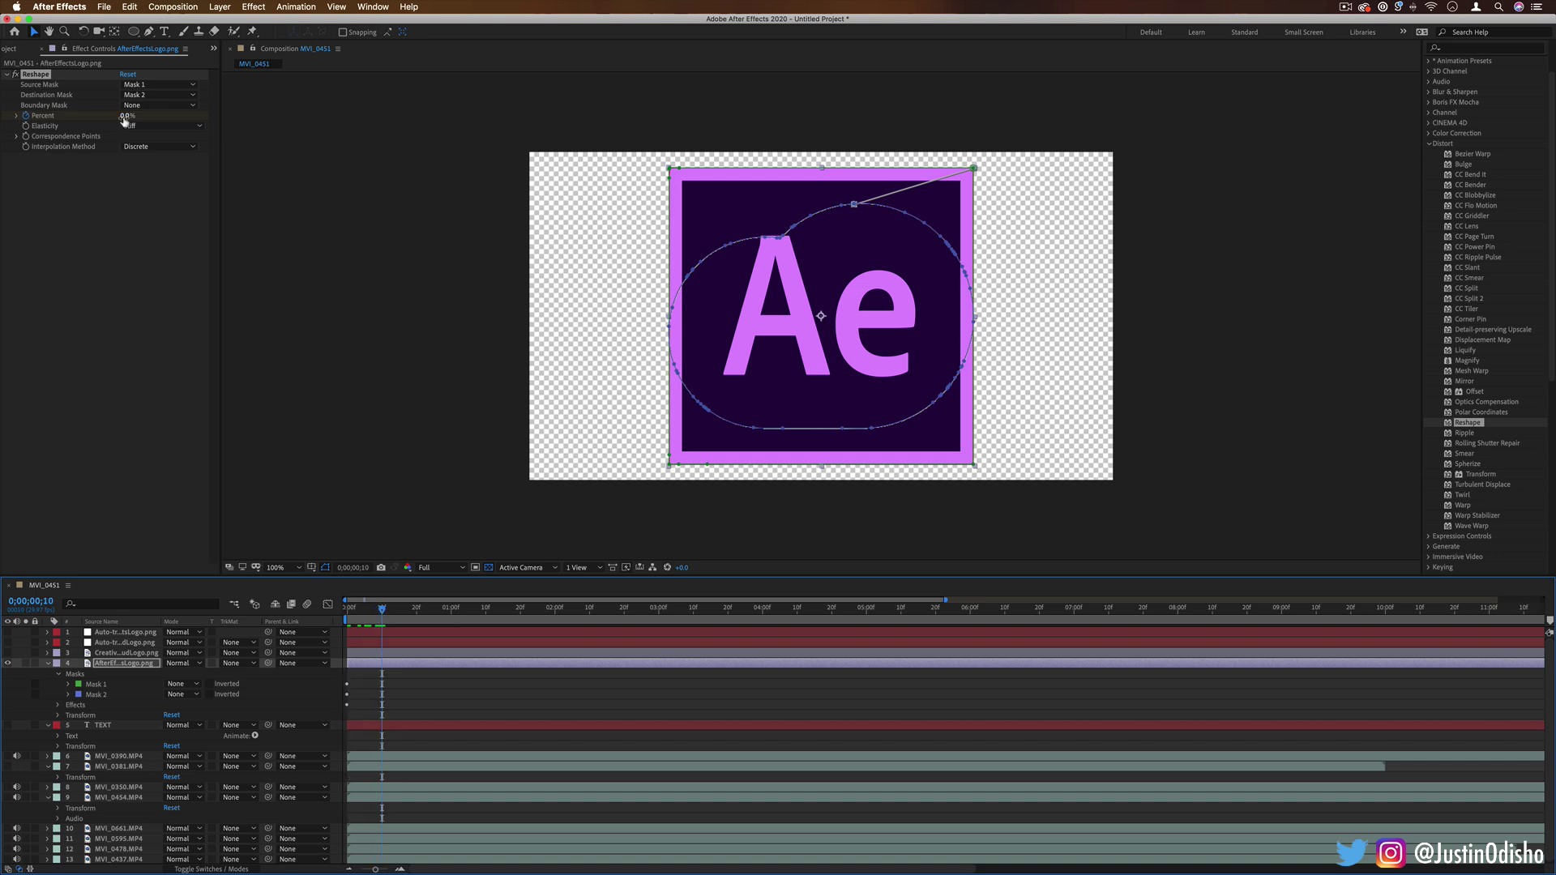
drag(124, 119, 299, 134)
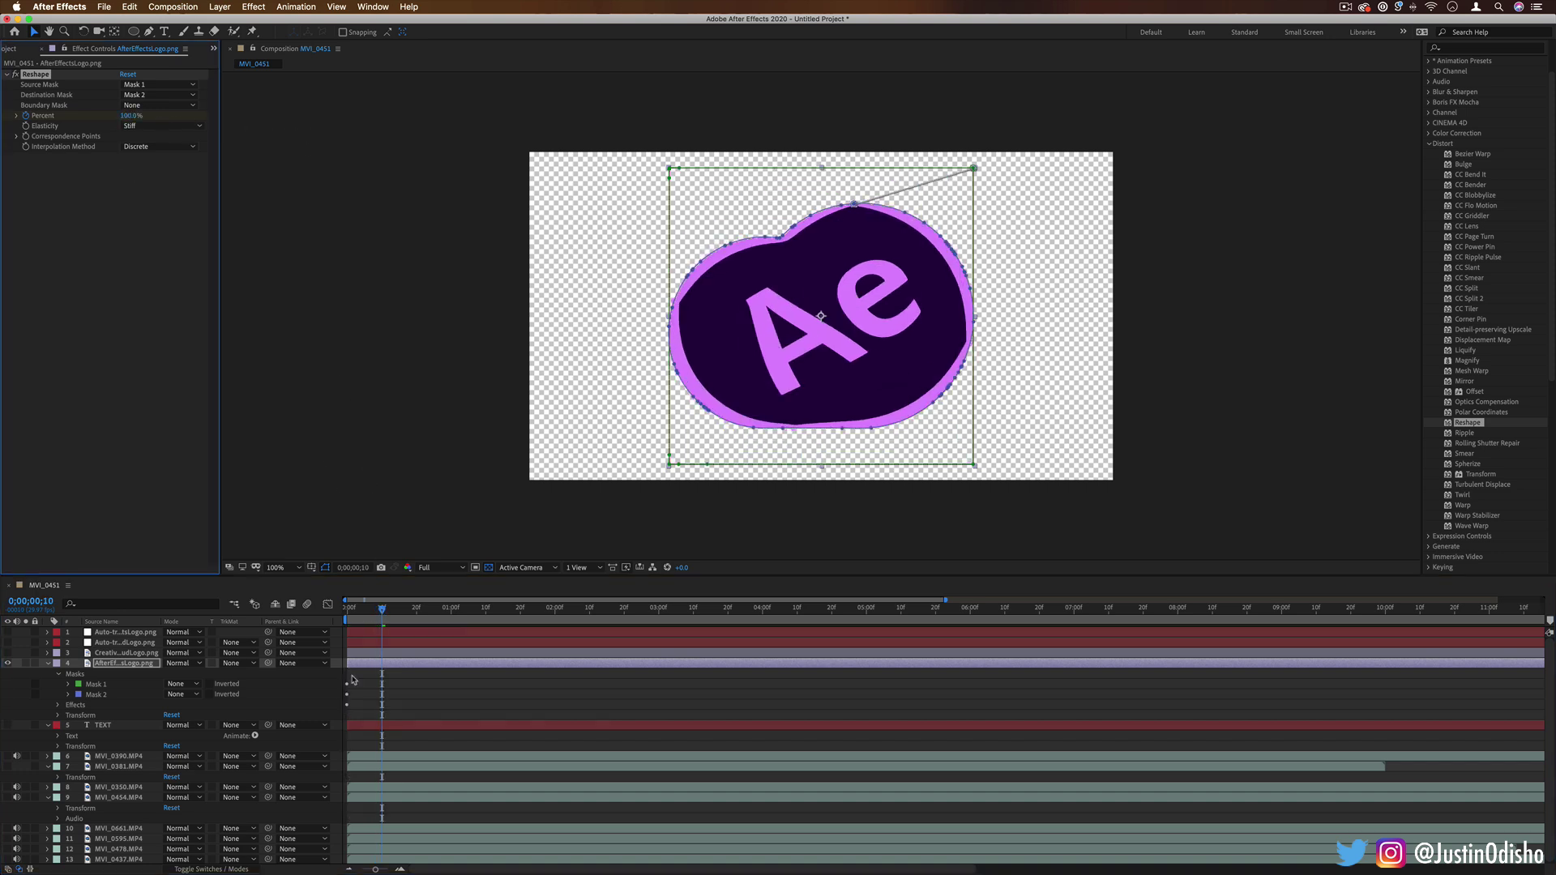
Show CreativeCloudLogo.png, keyframe its opacity from 0% at 0;00;00;05 to 100% at 0;00;00;10, and preview the logo transition.
click(9, 654)
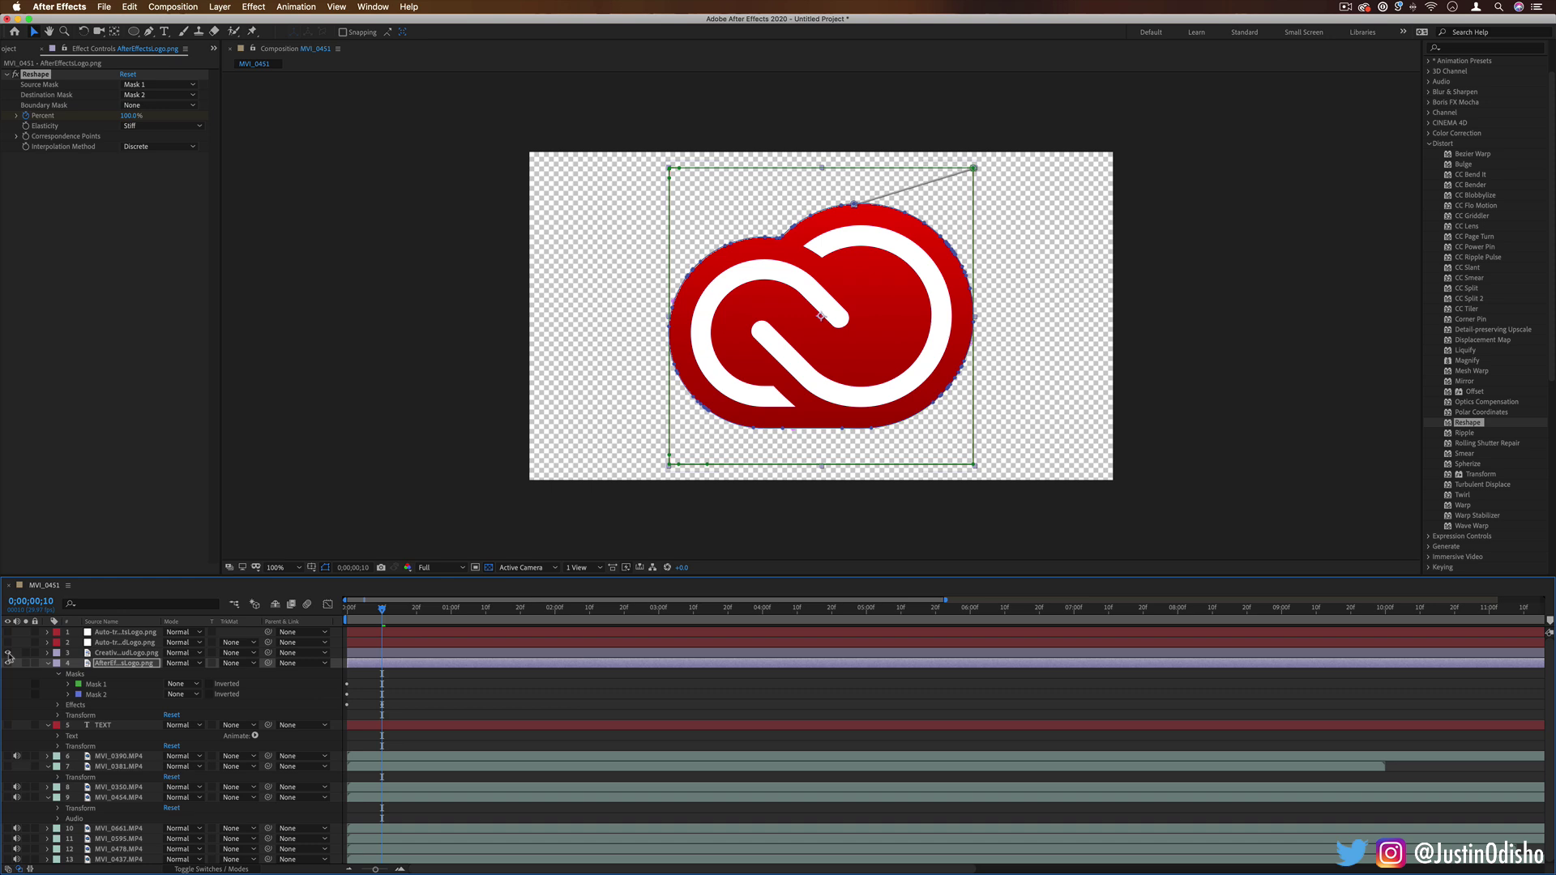
click(119, 653)
click(47, 653)
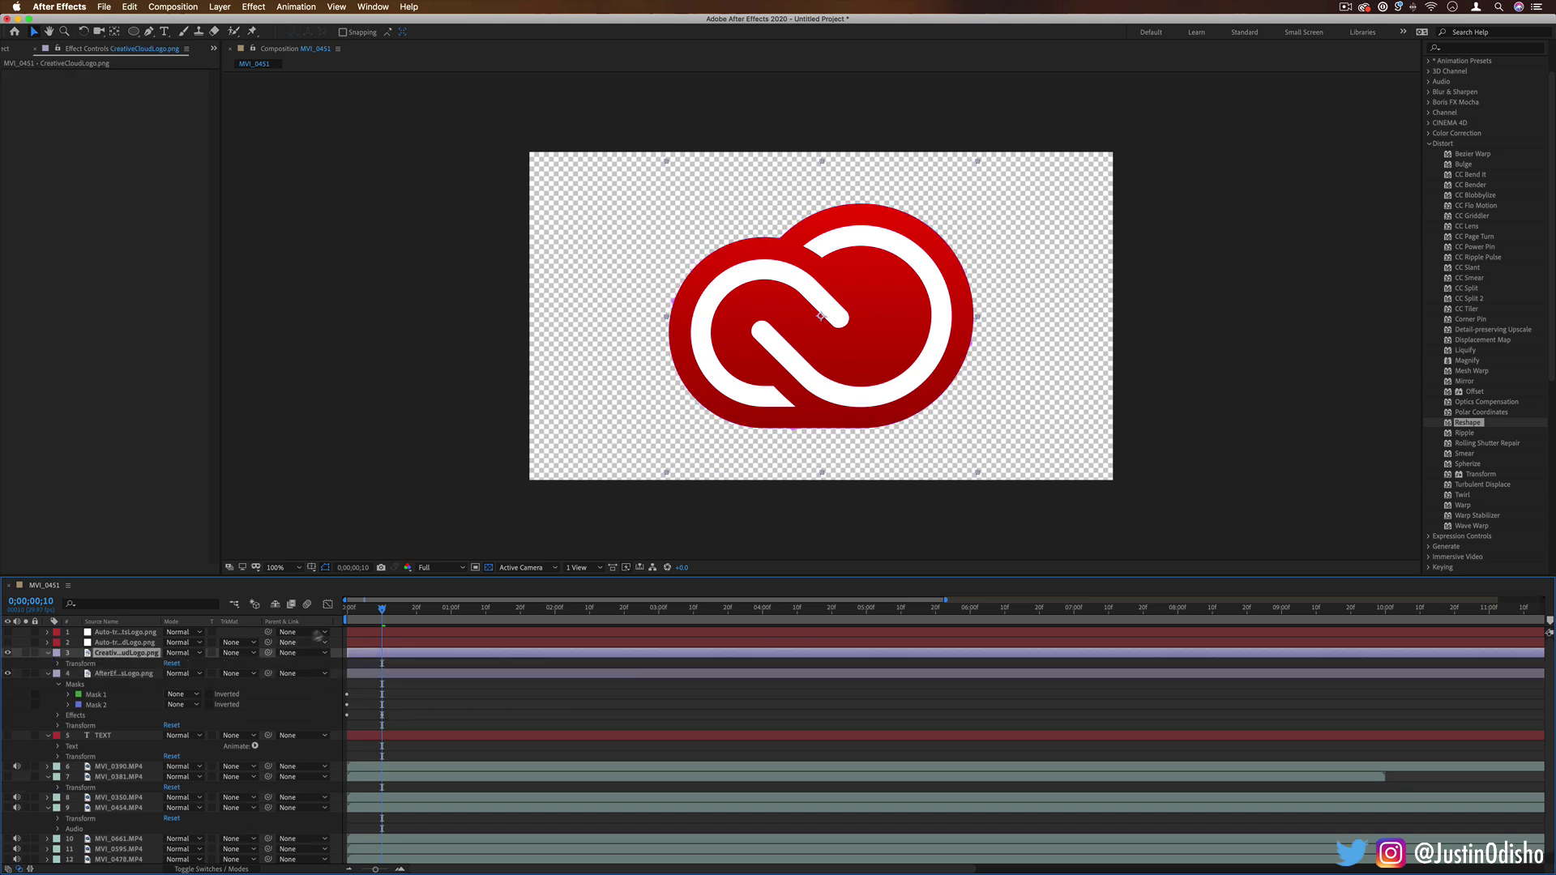
click(58, 664)
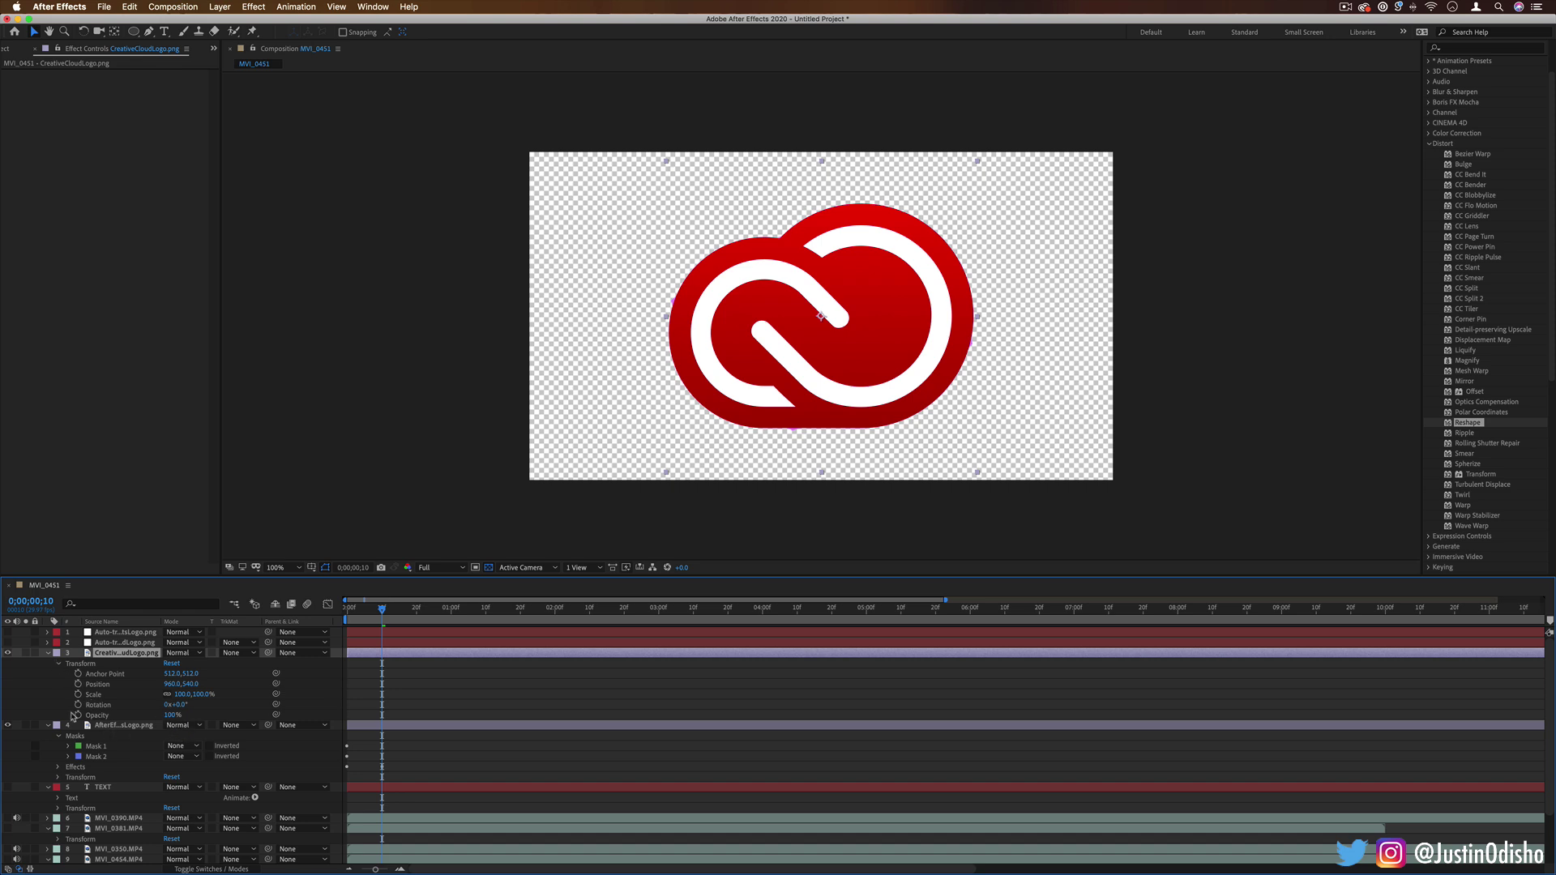
click(79, 715)
drag(381, 609, 364, 609)
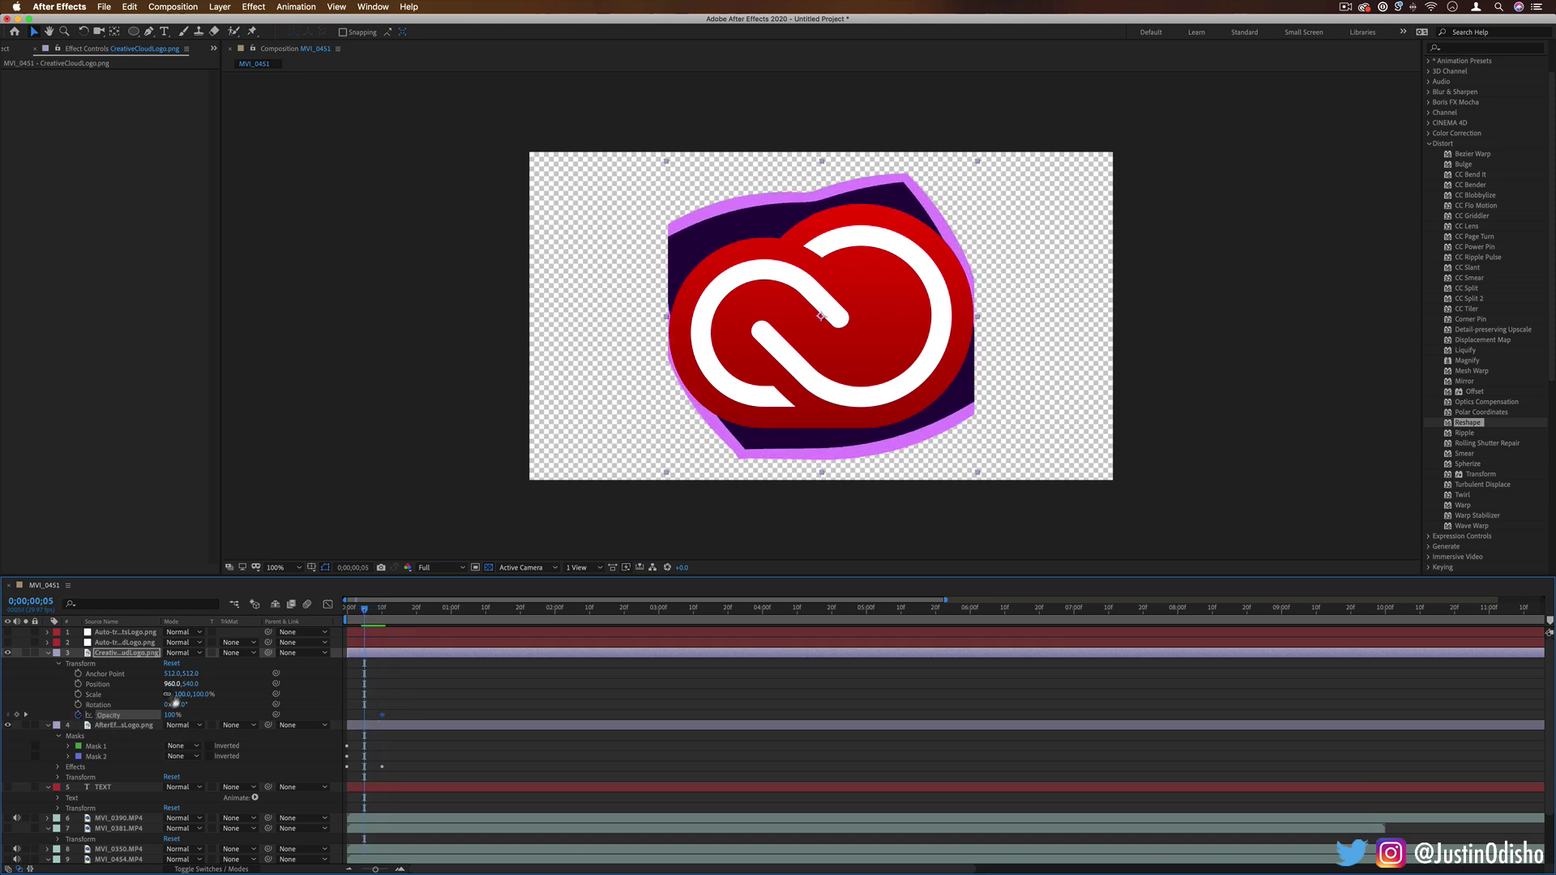
drag(168, 716, 108, 717)
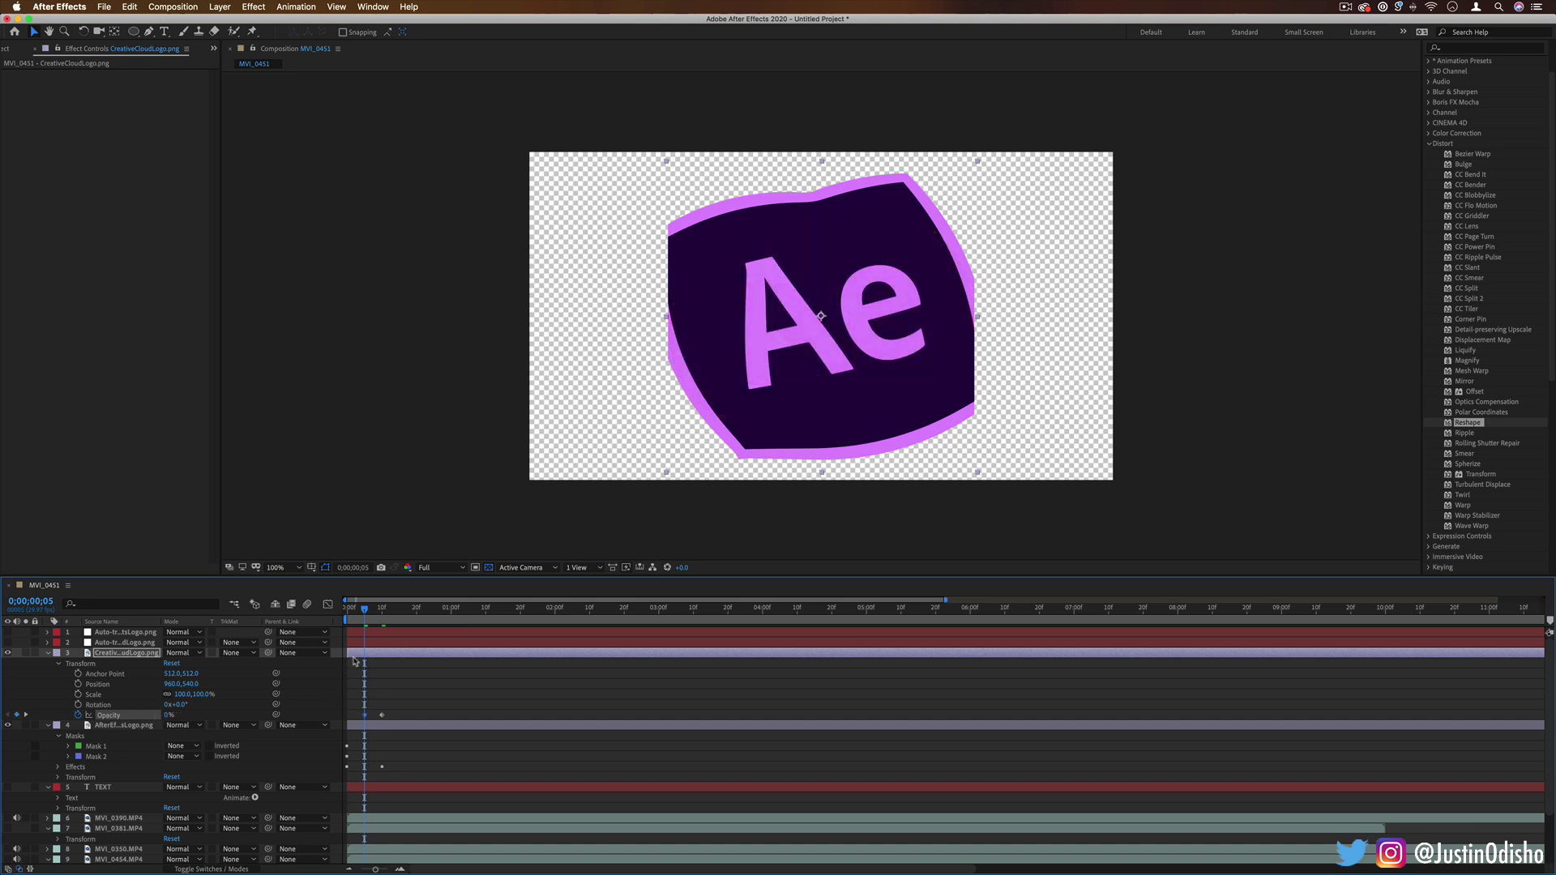
click(353, 612)
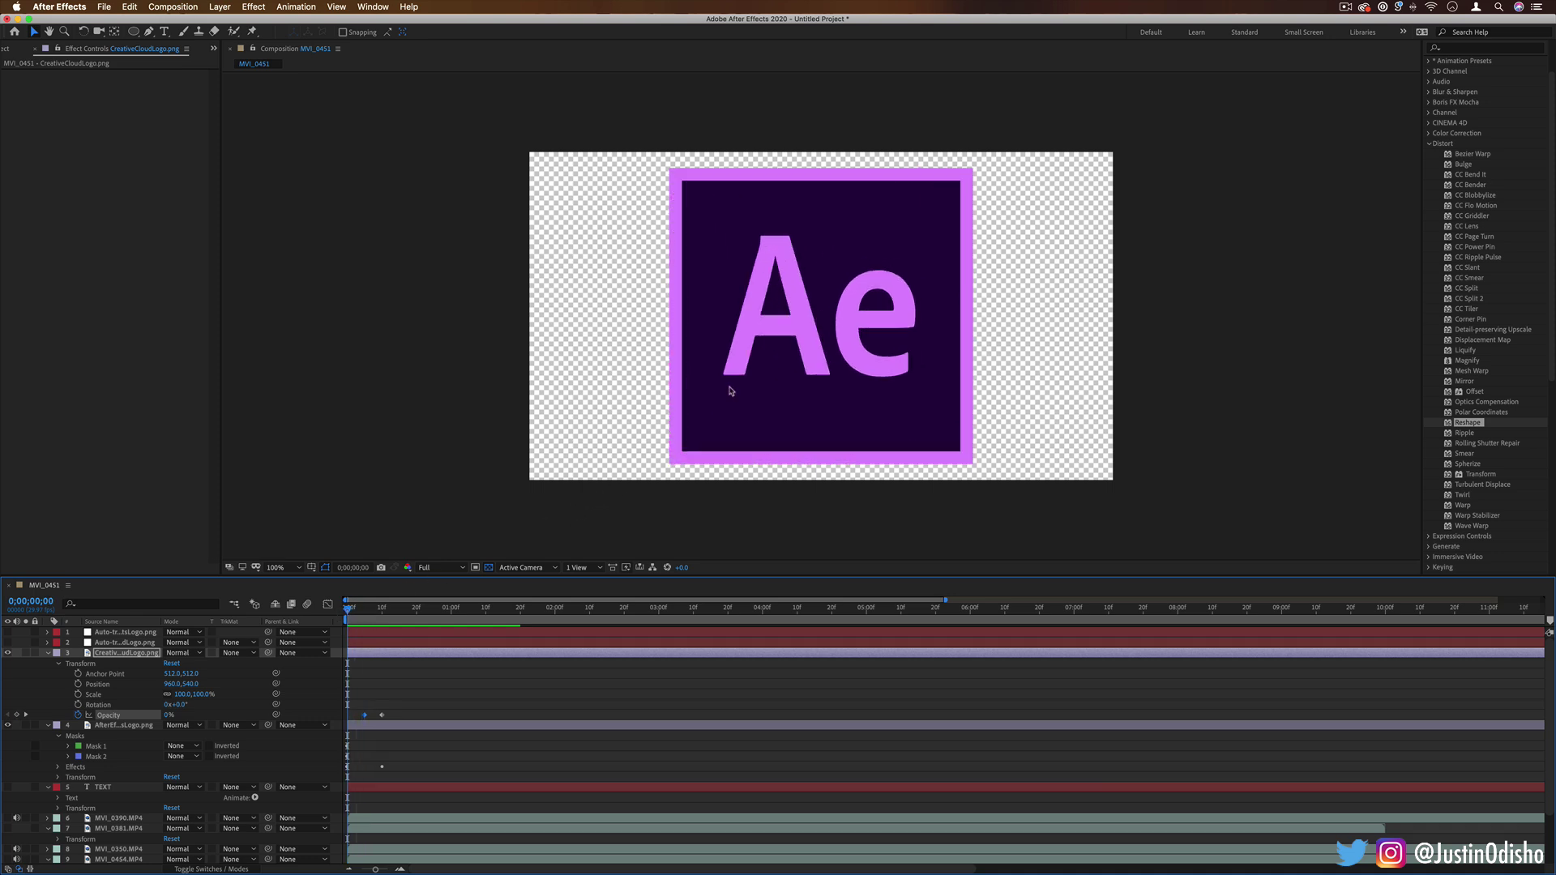
mouse_move(356, 610)
mouse_down()
mouse_move(389, 612)
mouse_move(342, 618)
mouse_up()
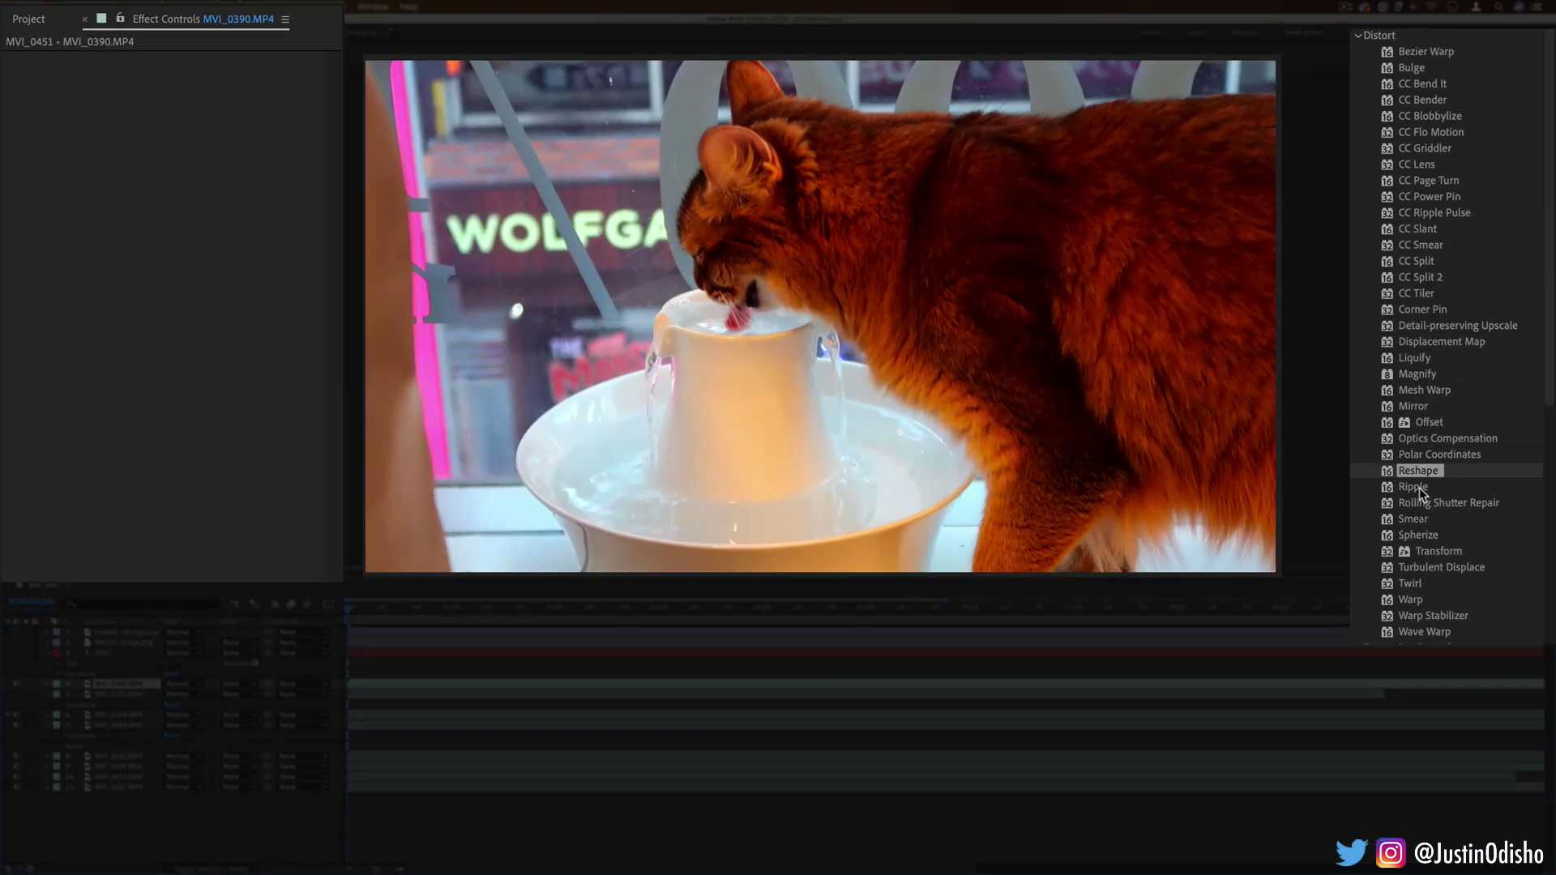
Apply Ripple to MVI_0350.MP4 with radius 100, Symmetric conversion, wave speed 6, width 87.9 and height 37, and try varying its center and phase.
drag(1414, 486, 804, 281)
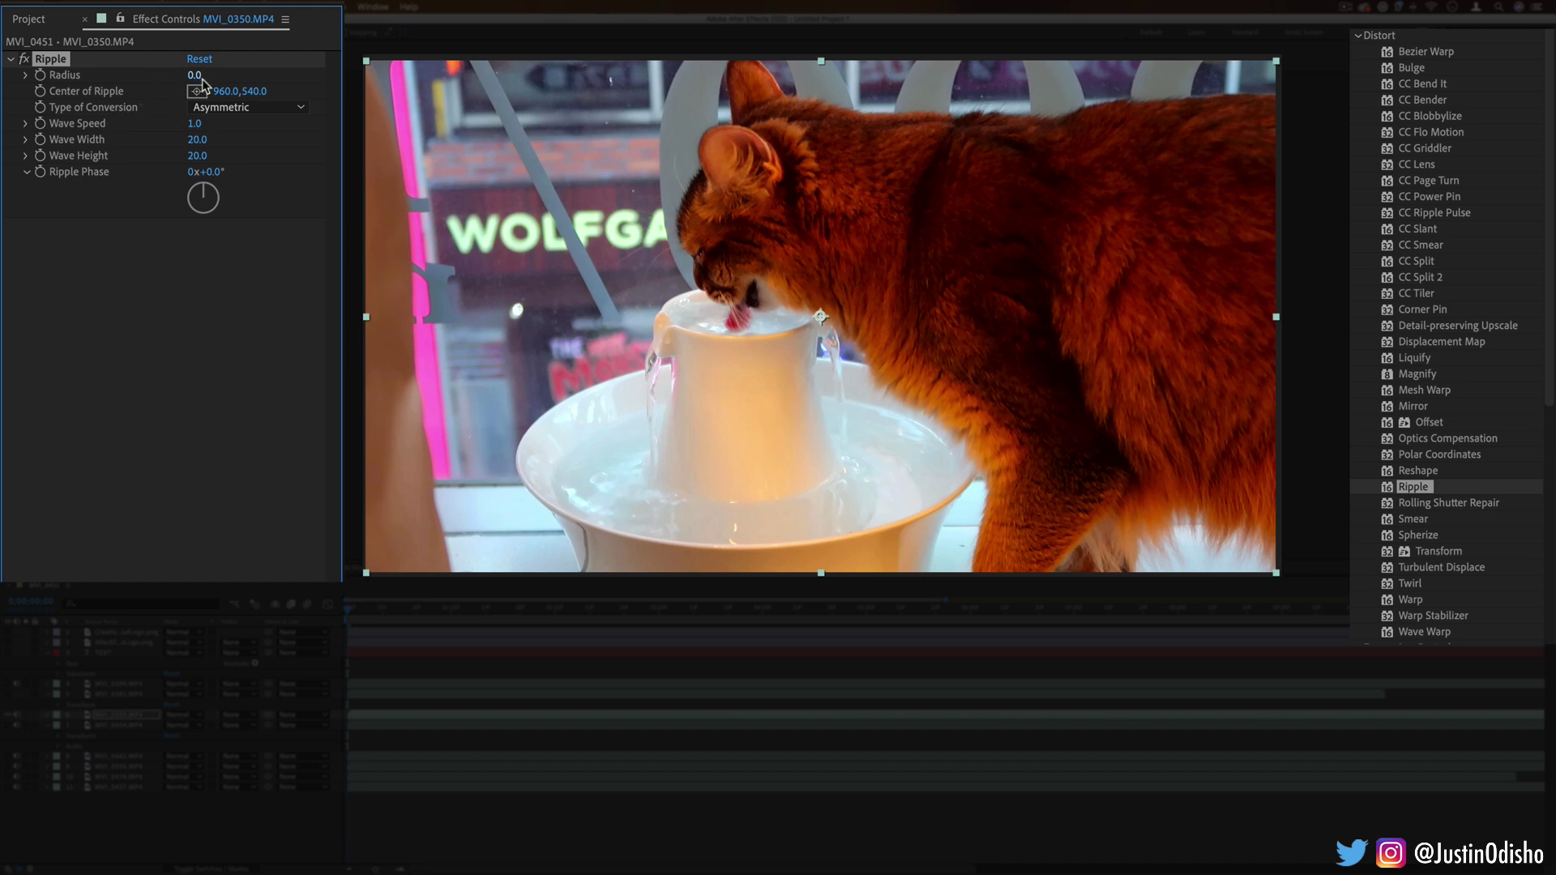
drag(201, 75, 333, 88)
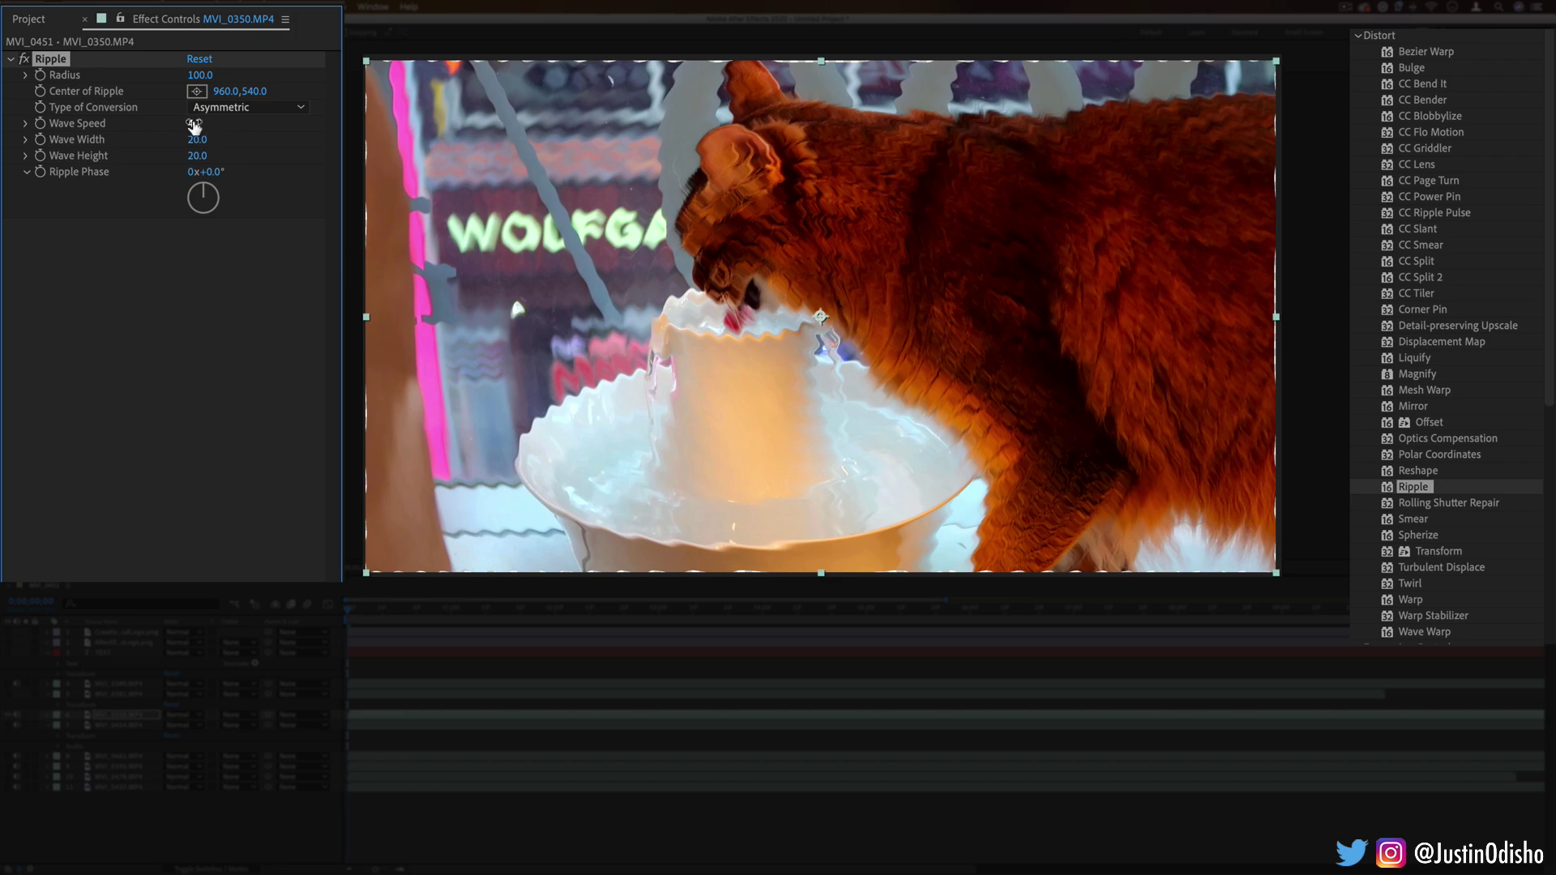
click(351, 611)
key(space)
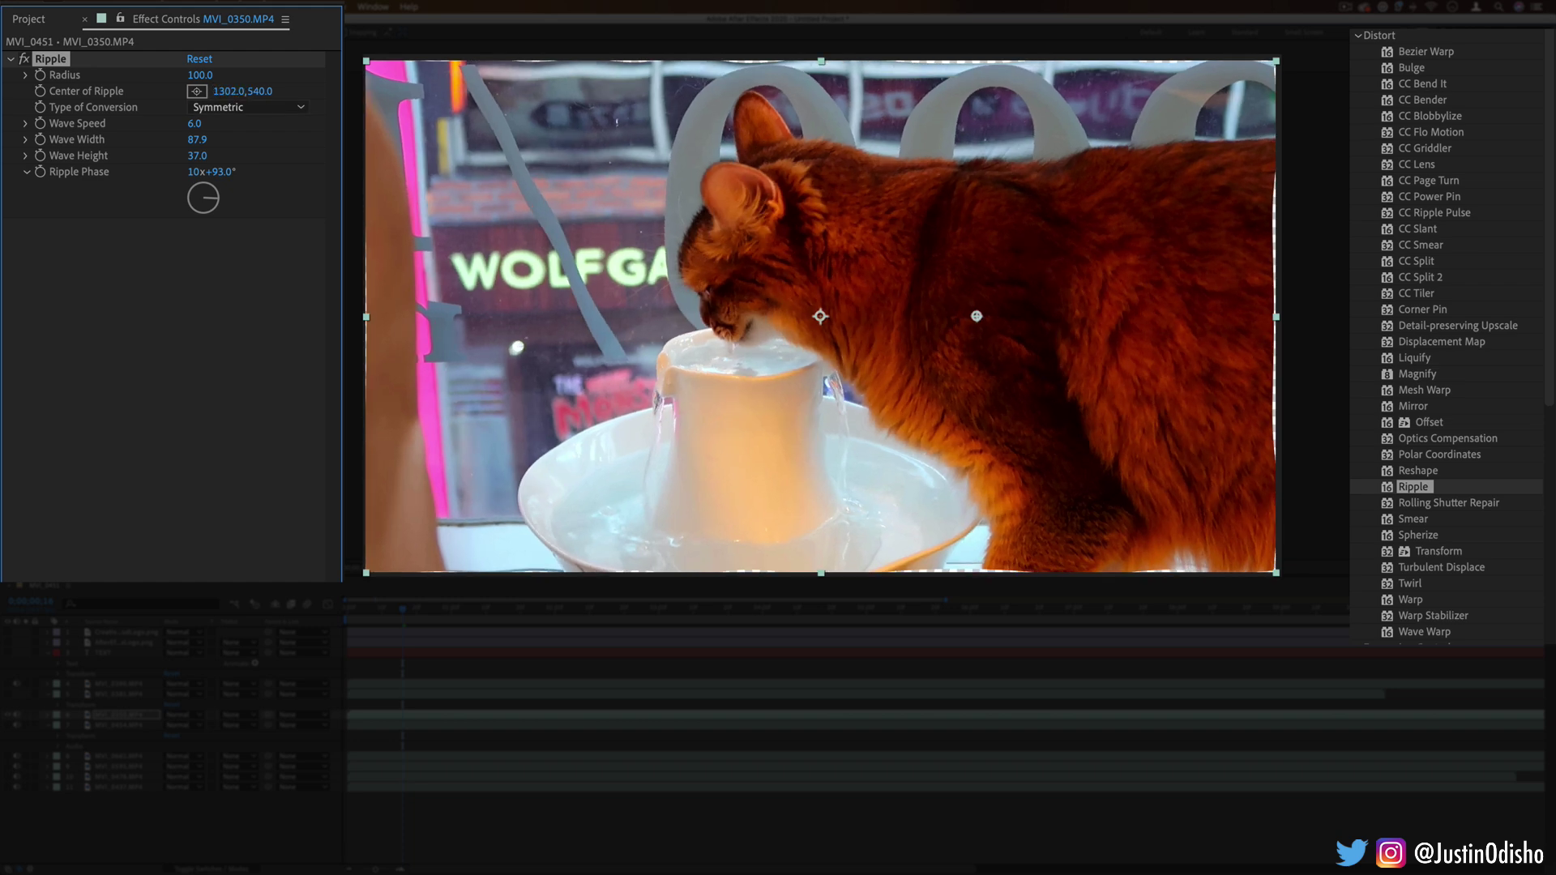
drag(405, 162, 156, 209)
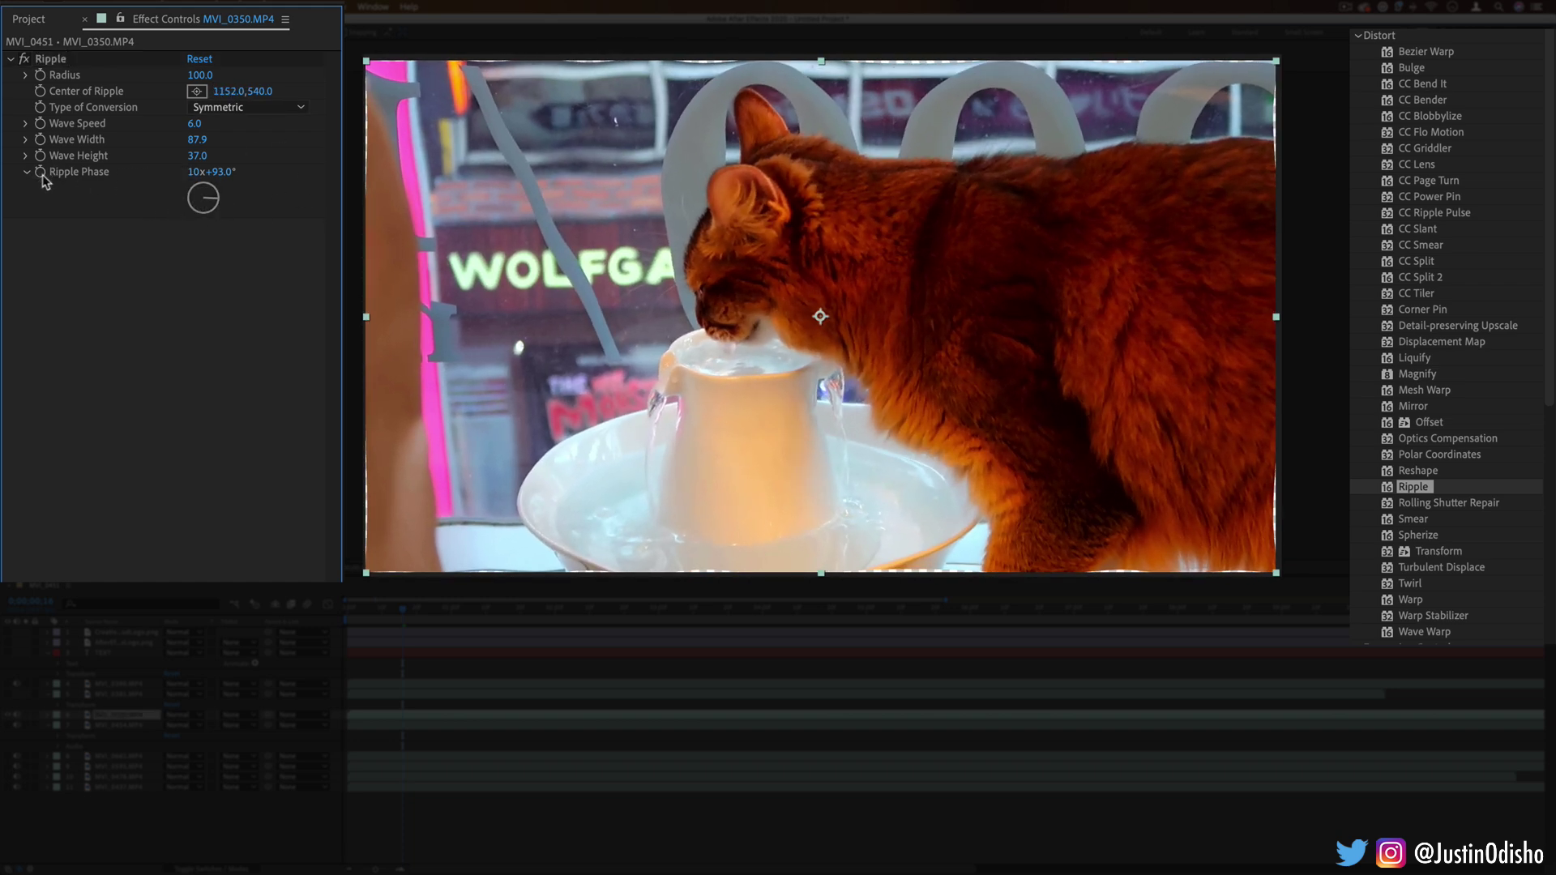
drag(212, 204, 205, 198)
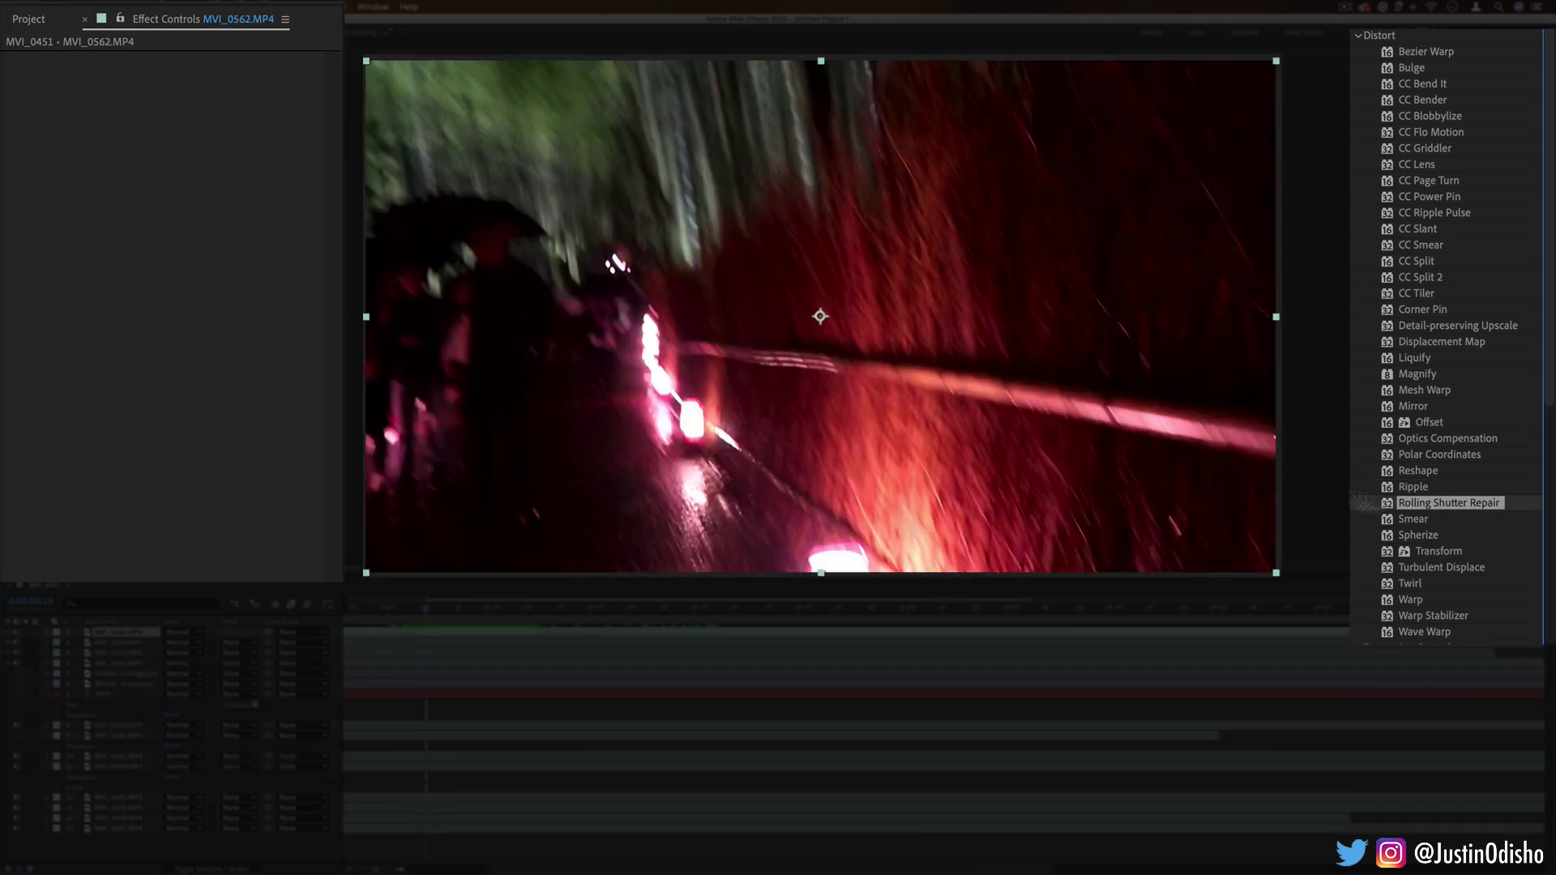
Apply Rolling Shutter Repair to MVI_0562.MP4.
drag(1364, 502, 710, 325)
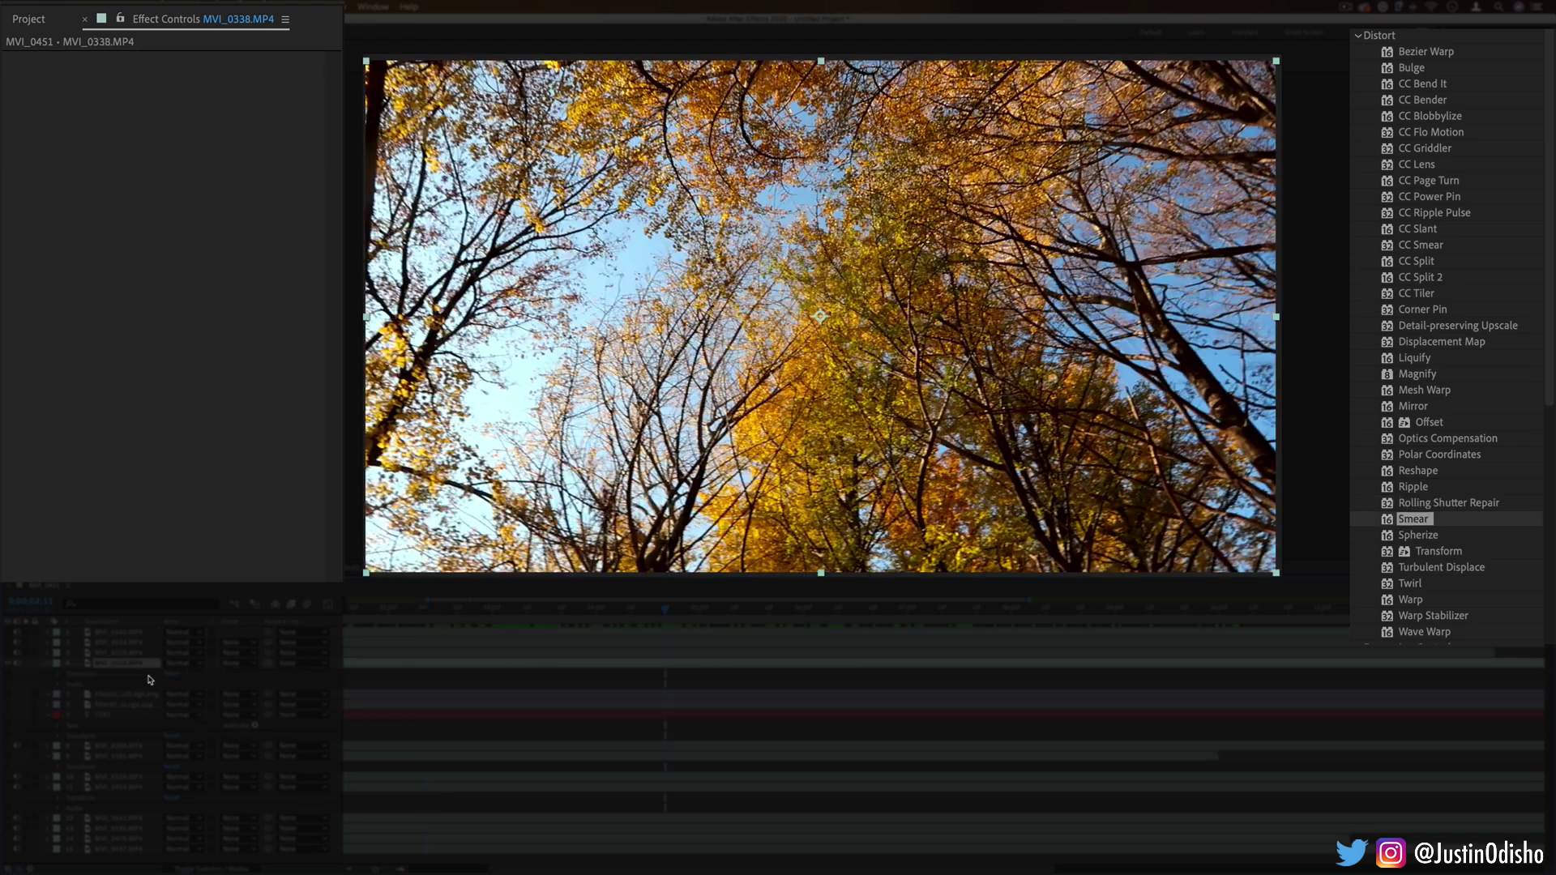
Apply Smear to MVI_0338.MP4, and draw a small ellipse mask and a larger surrounding one, both with mode None.
click(1391, 523)
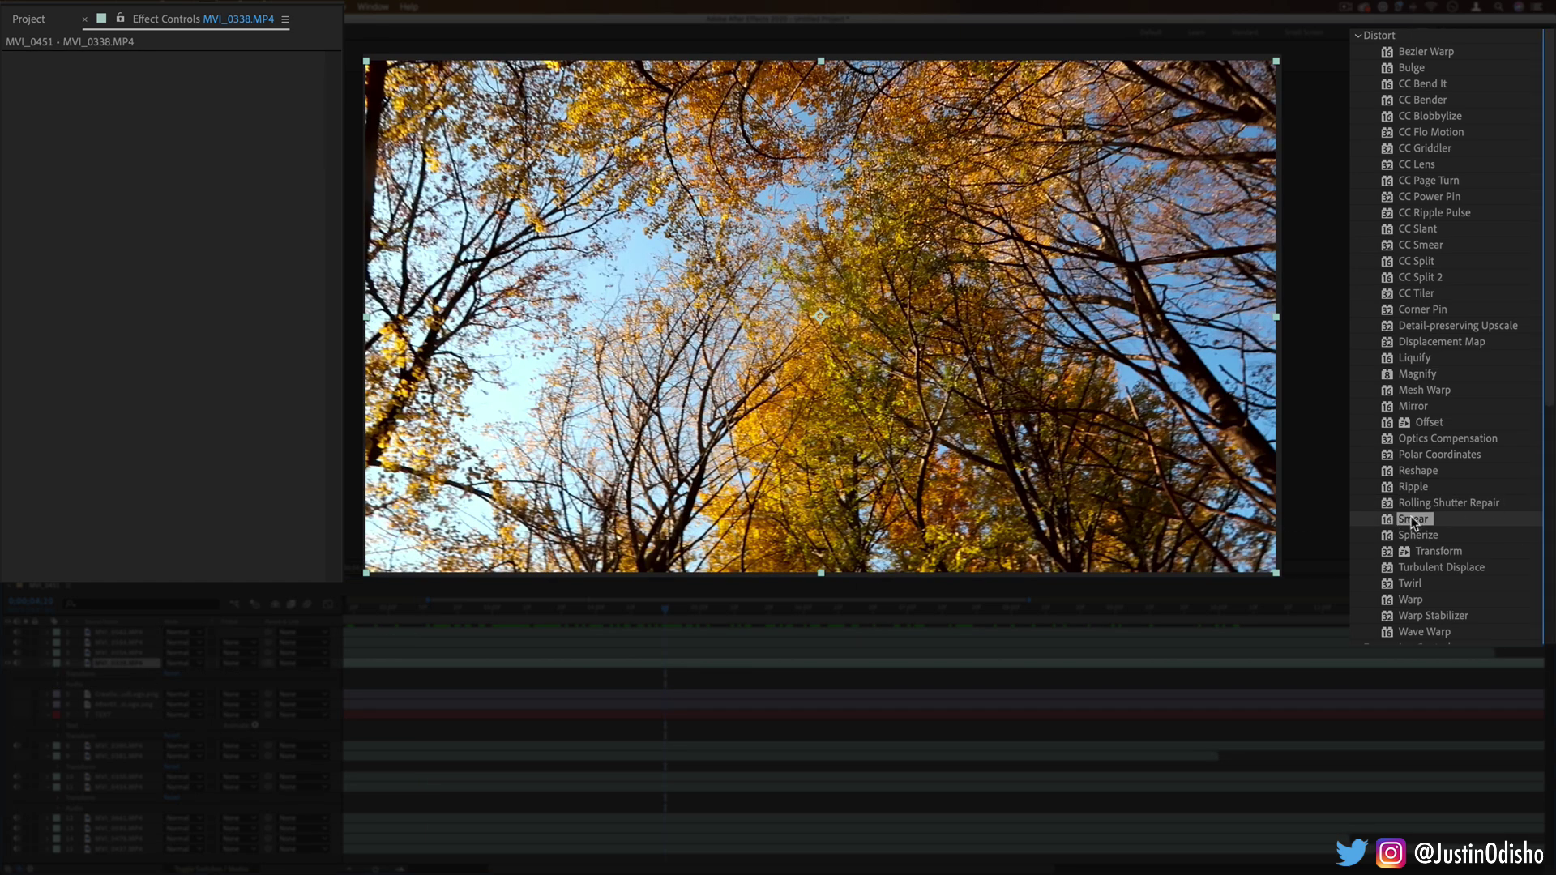
mouse_move(1413, 523)
mouse_down()
mouse_move(892, 303)
mouse_move(874, 310)
mouse_up()
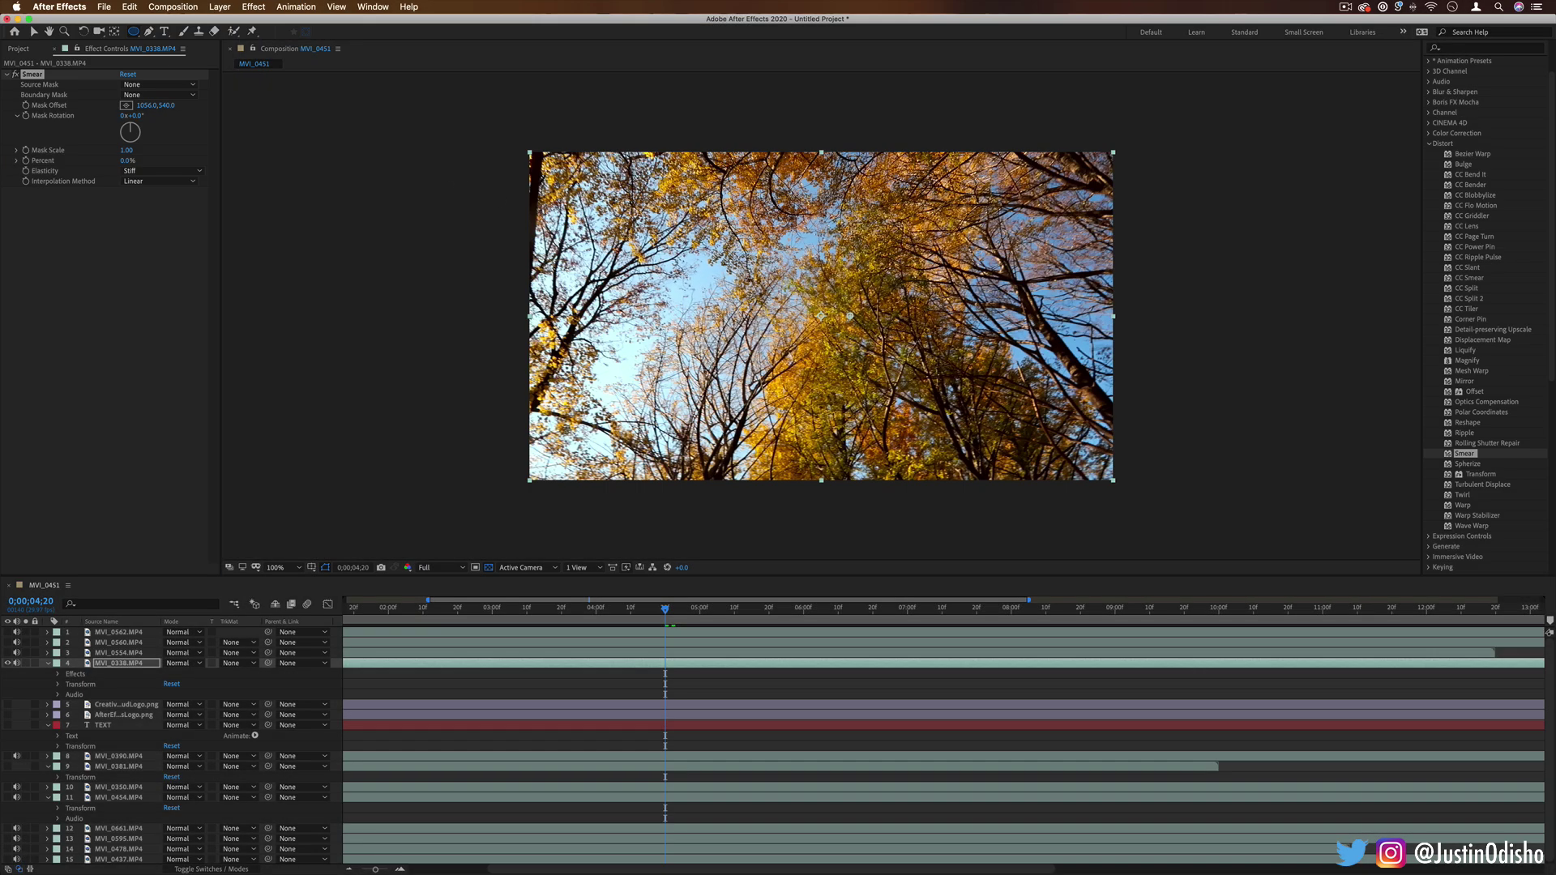
mouse_move(734, 219)
mouse_down()
mouse_move(844, 410)
mouse_move(849, 388)
mouse_move(909, 384)
mouse_up()
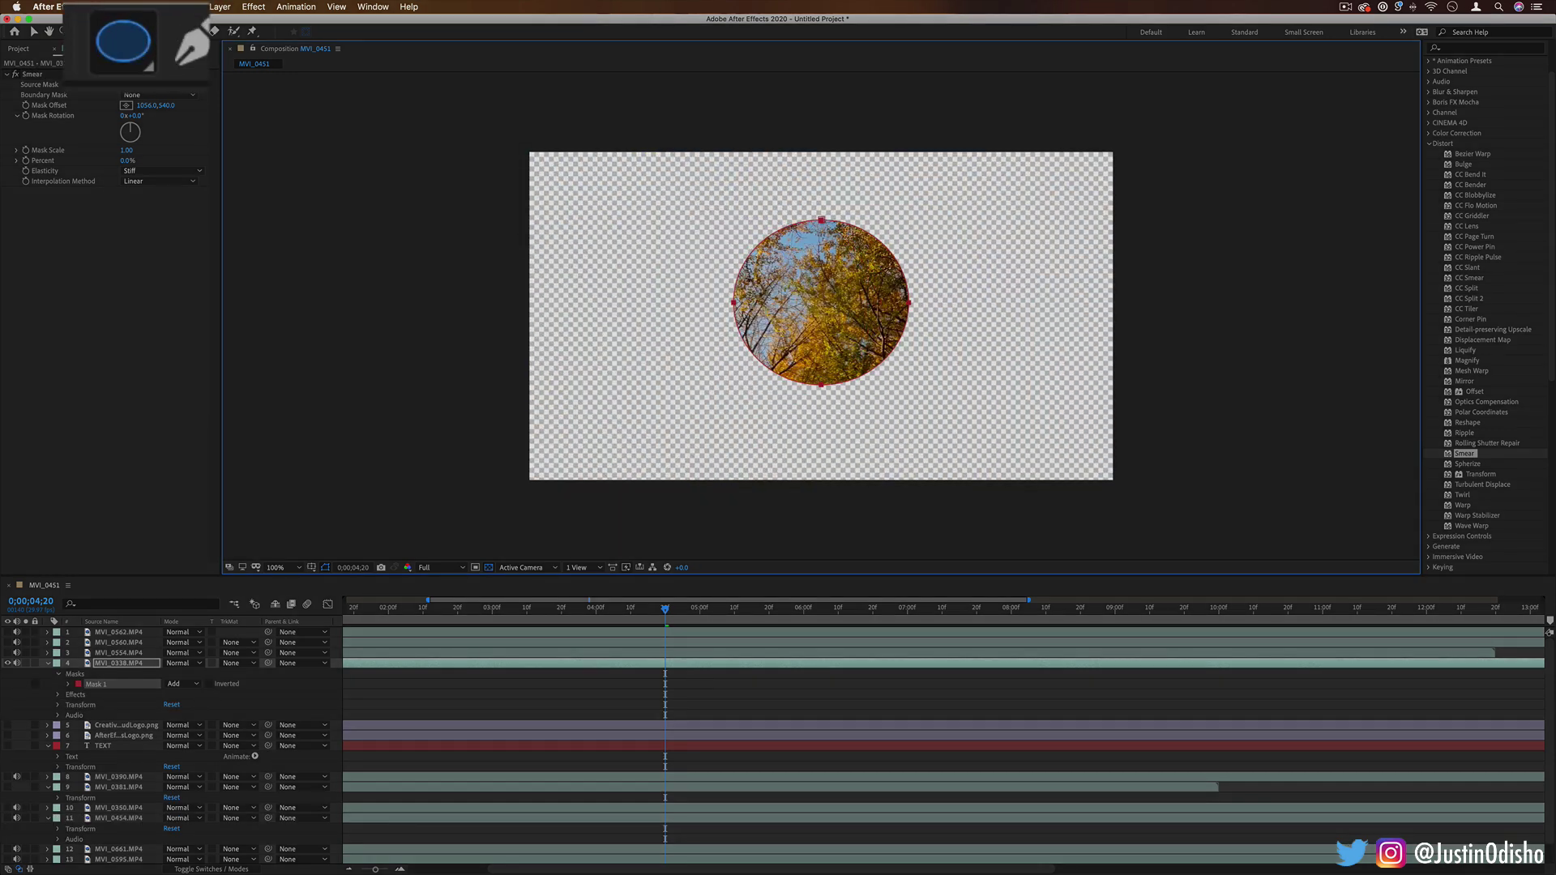
drag(636, 164, 1018, 468)
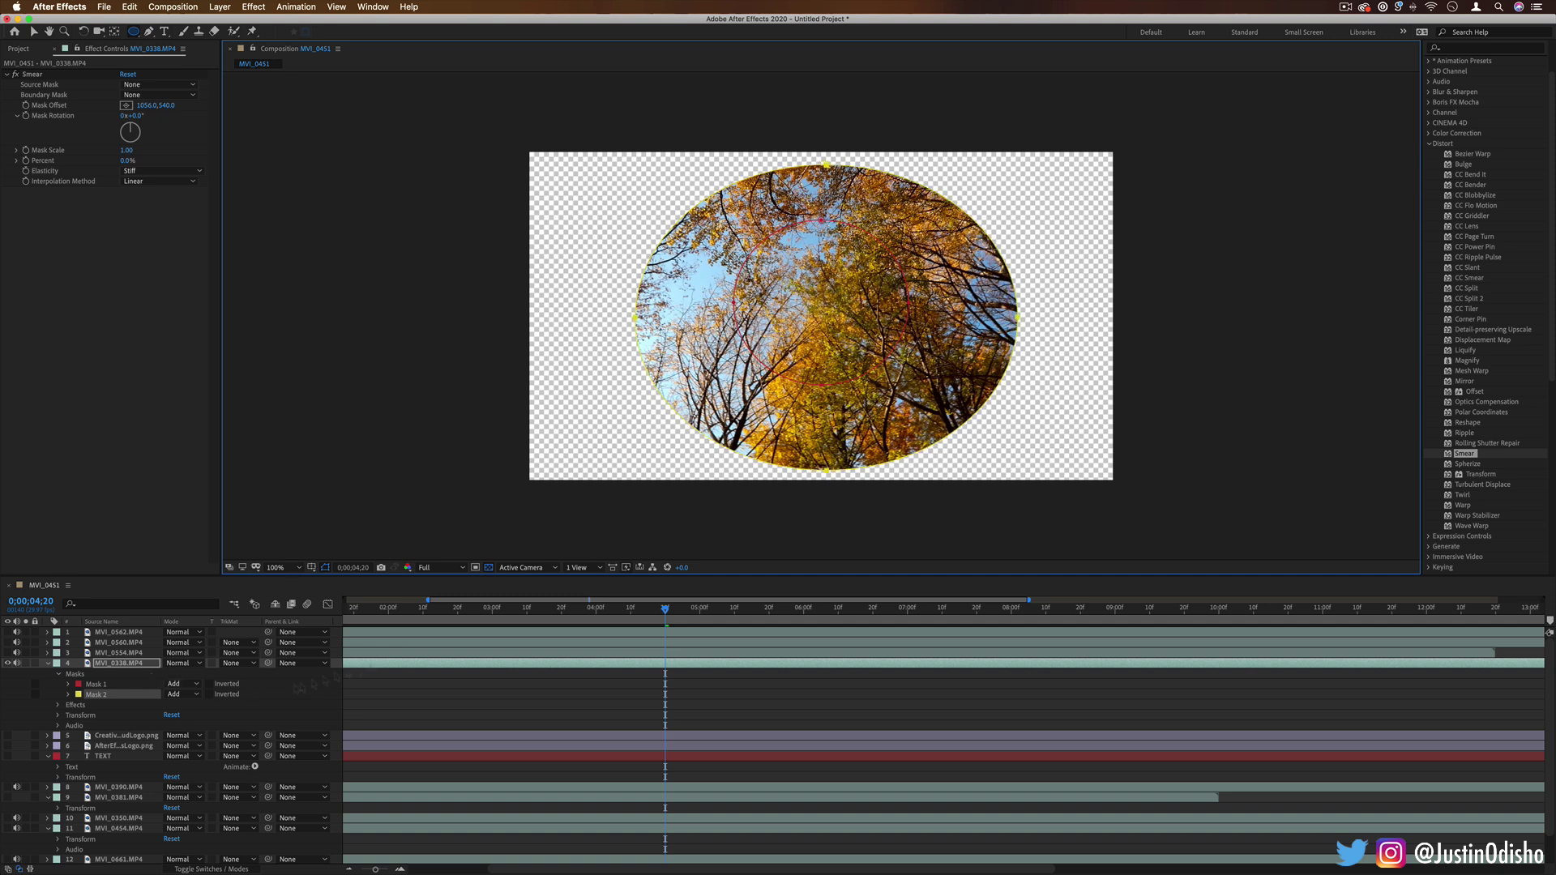
click(187, 694)
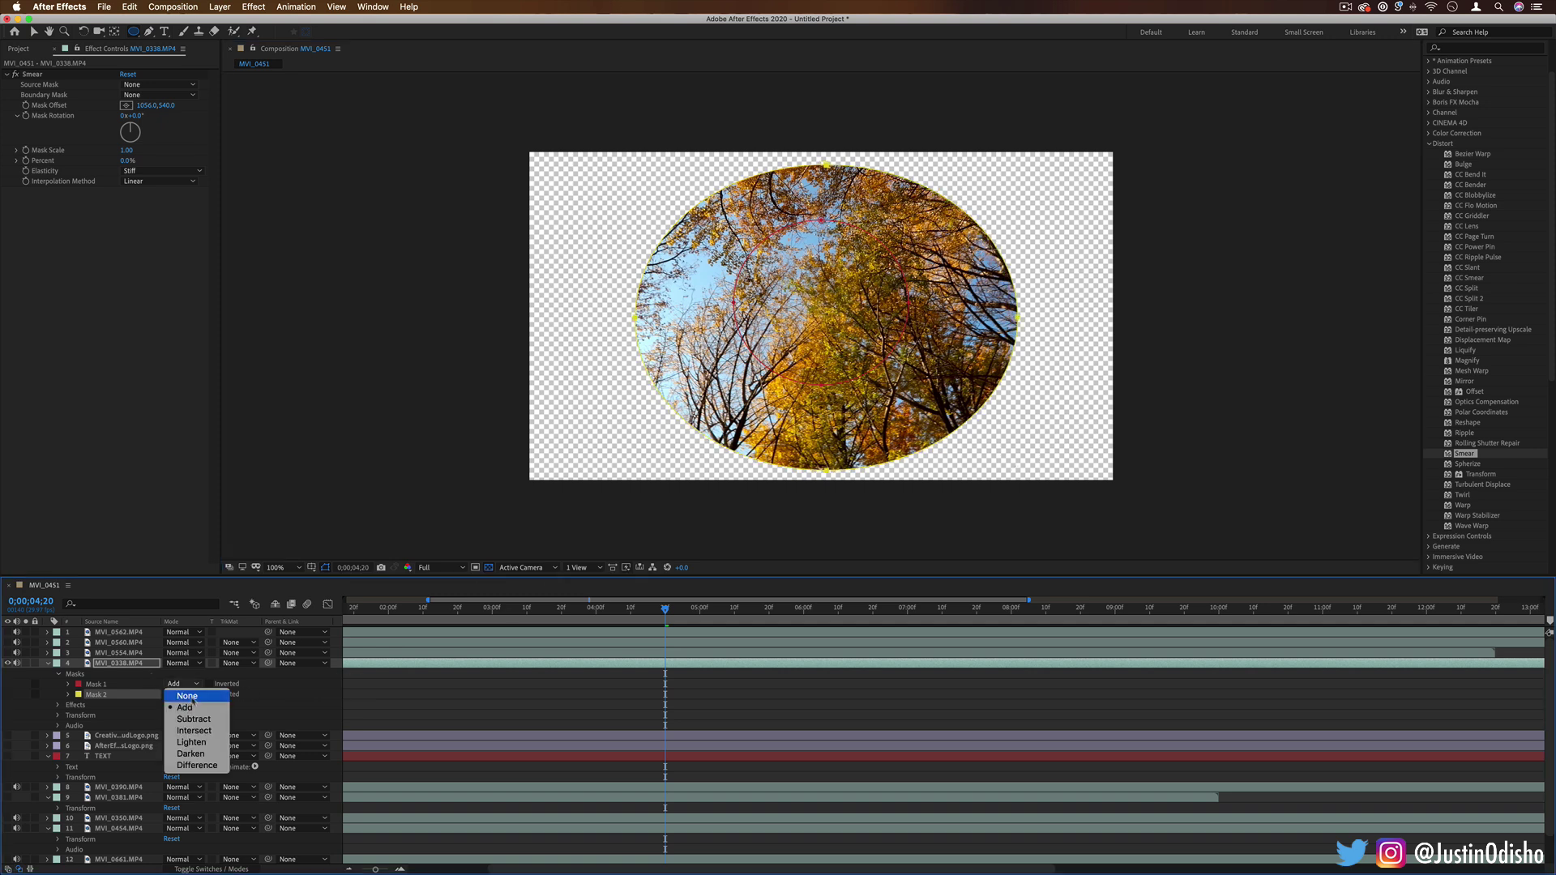
click(189, 697)
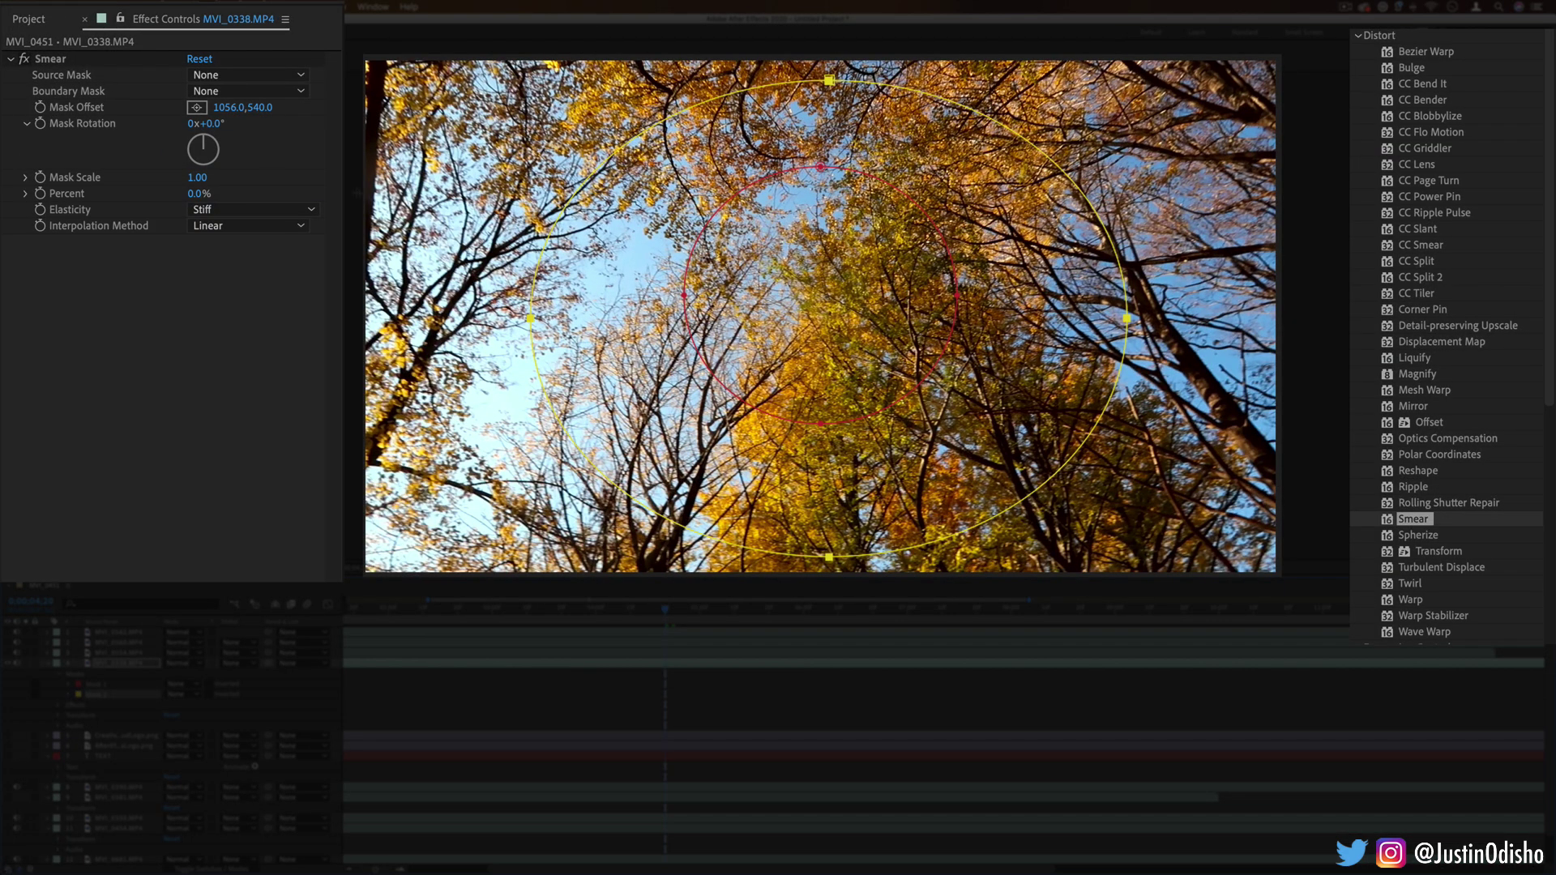
Set Smear's source to Mask 1, boundary to Mask 2, offset 1046,540, rotation 151° and percent 43%, and try varying the mask rotation.
click(260, 91)
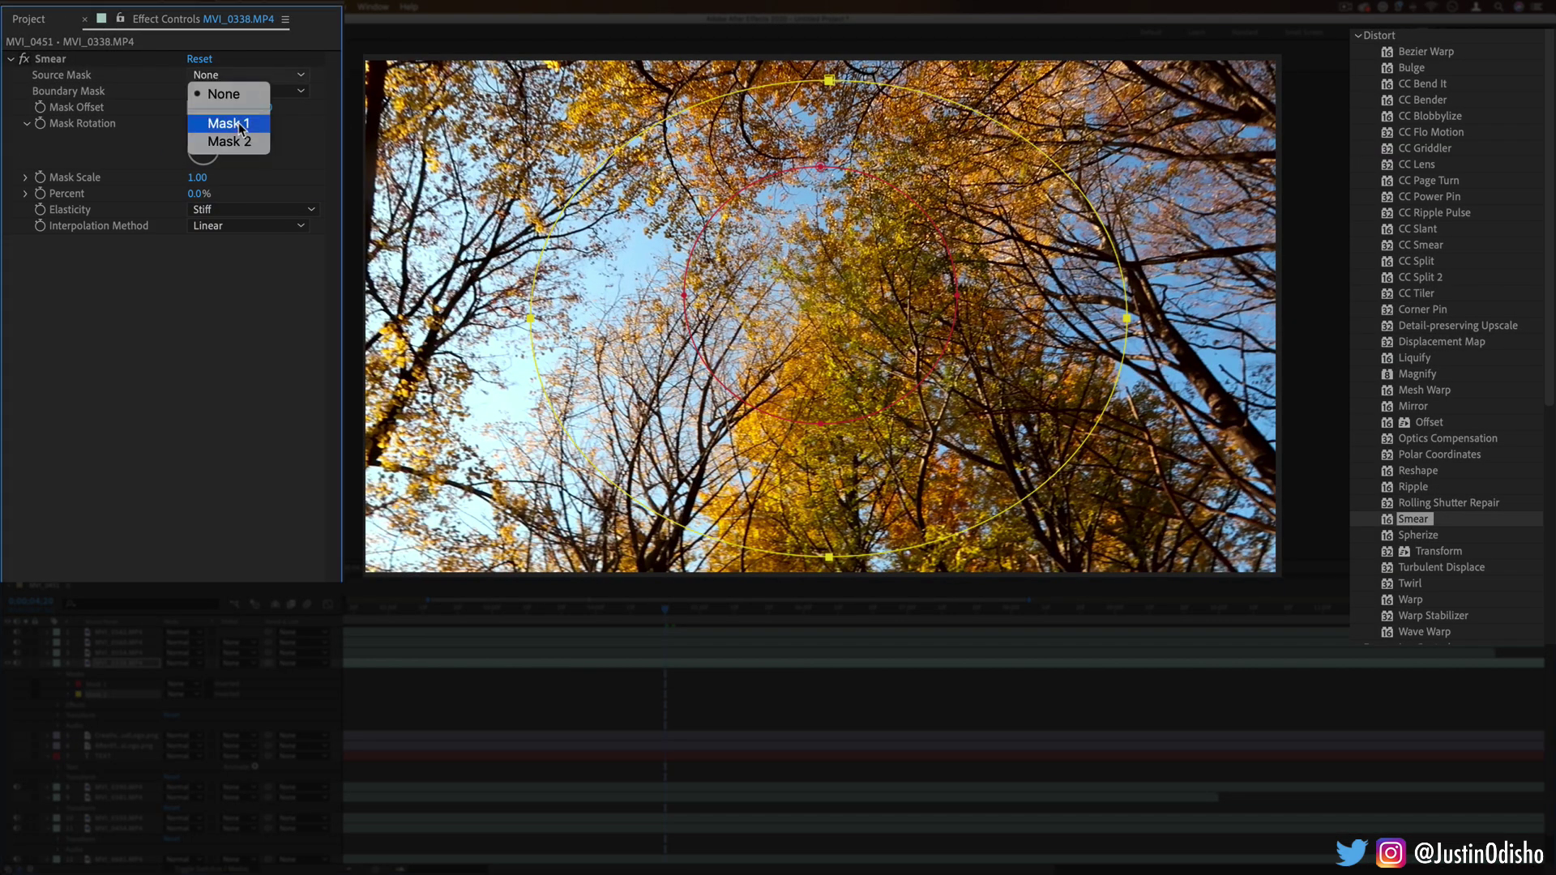
click(241, 128)
click(258, 91)
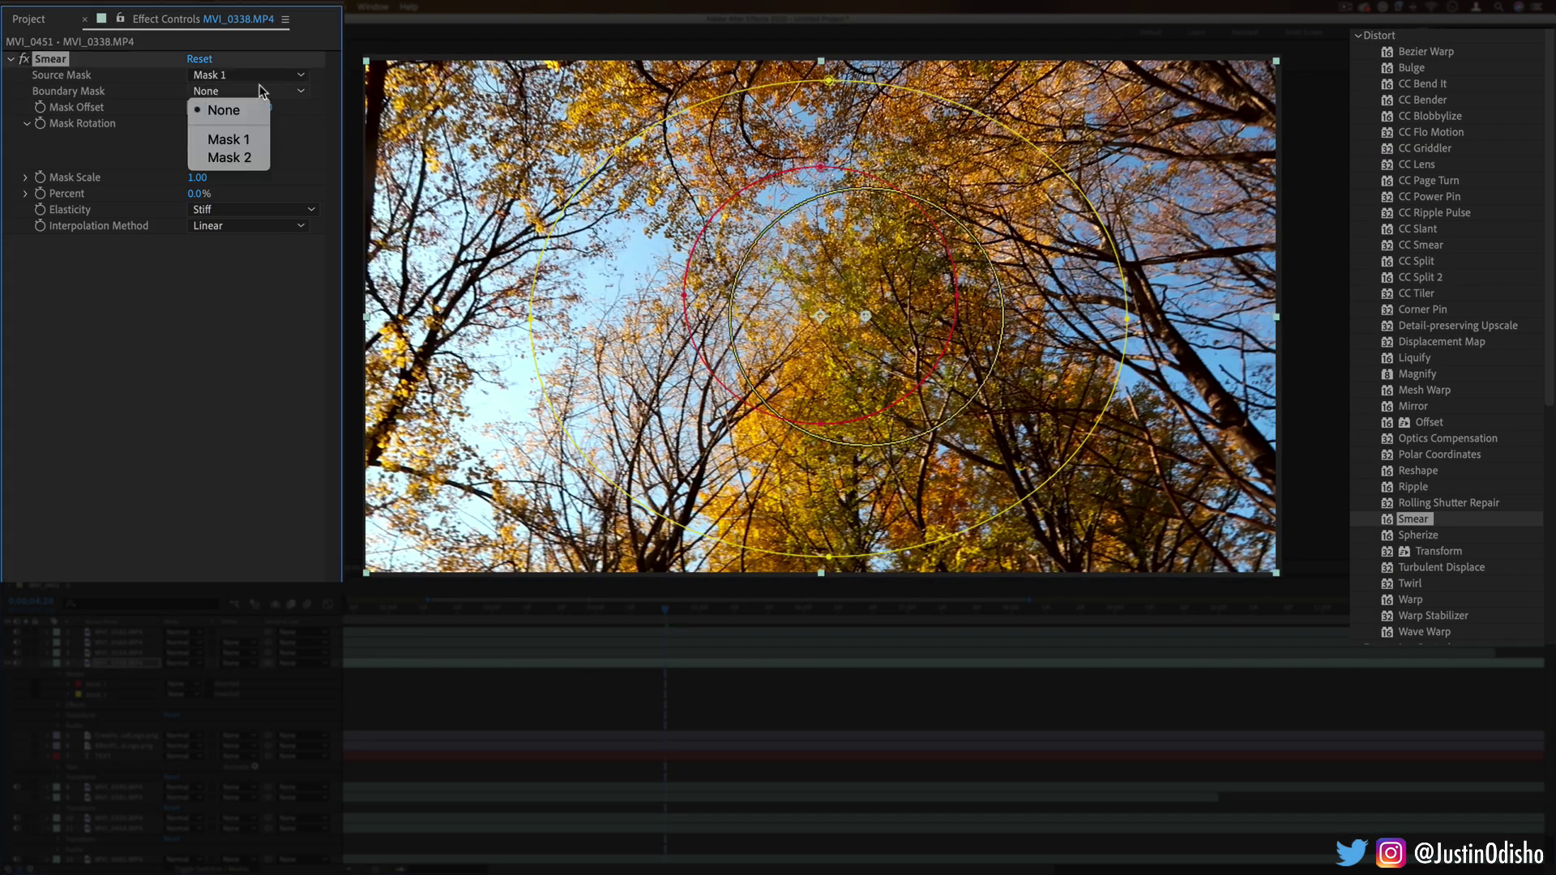
click(245, 158)
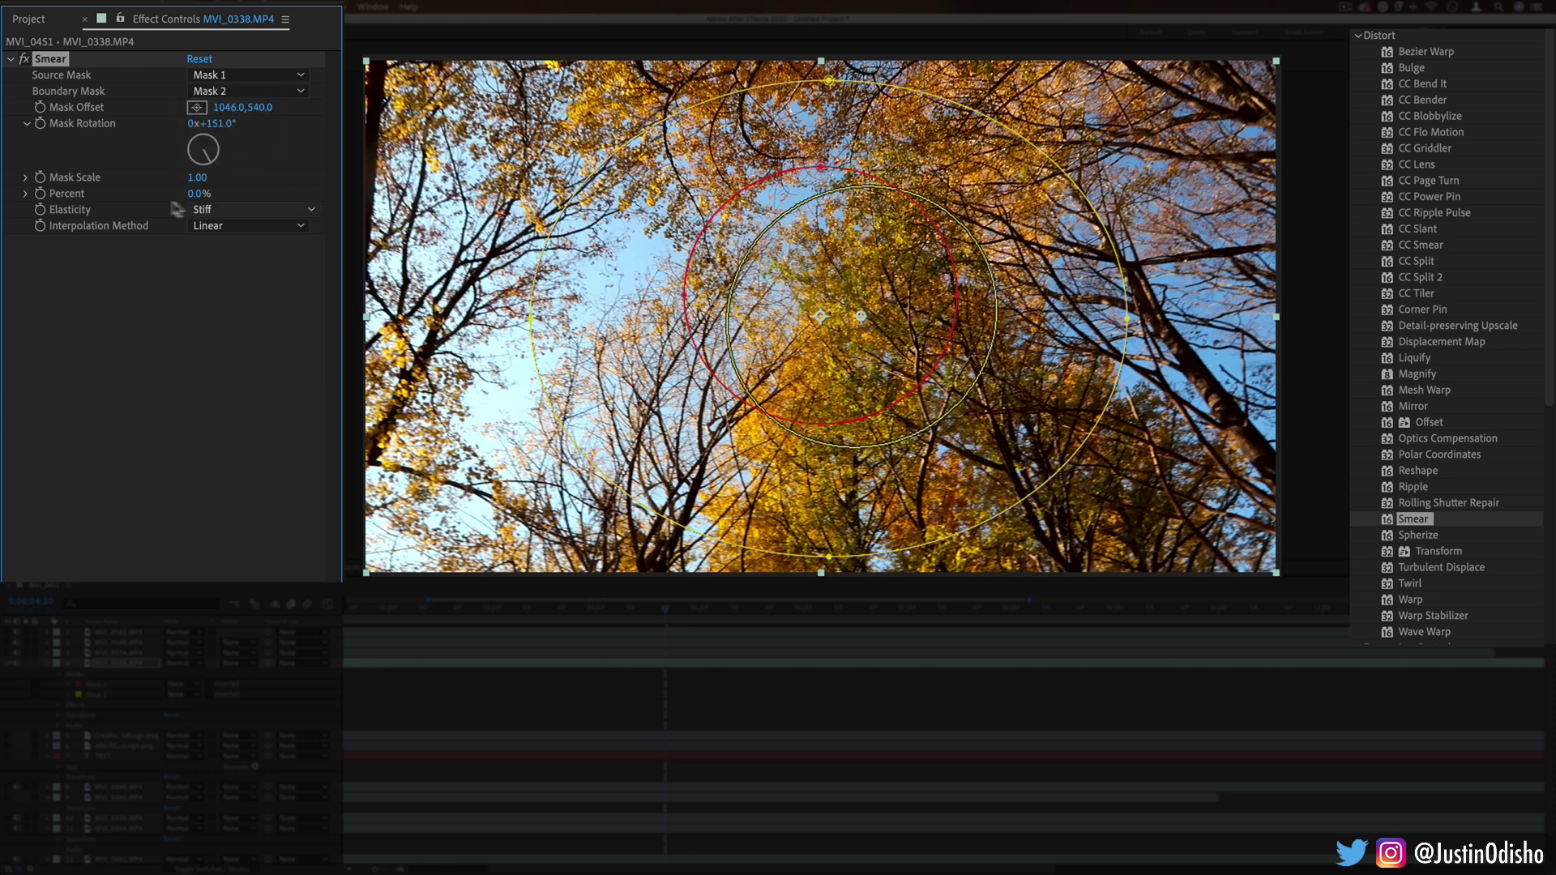
mouse_move(209, 193)
mouse_down()
mouse_move(336, 201)
mouse_move(243, 196)
mouse_move(327, 202)
mouse_move(274, 197)
mouse_up()
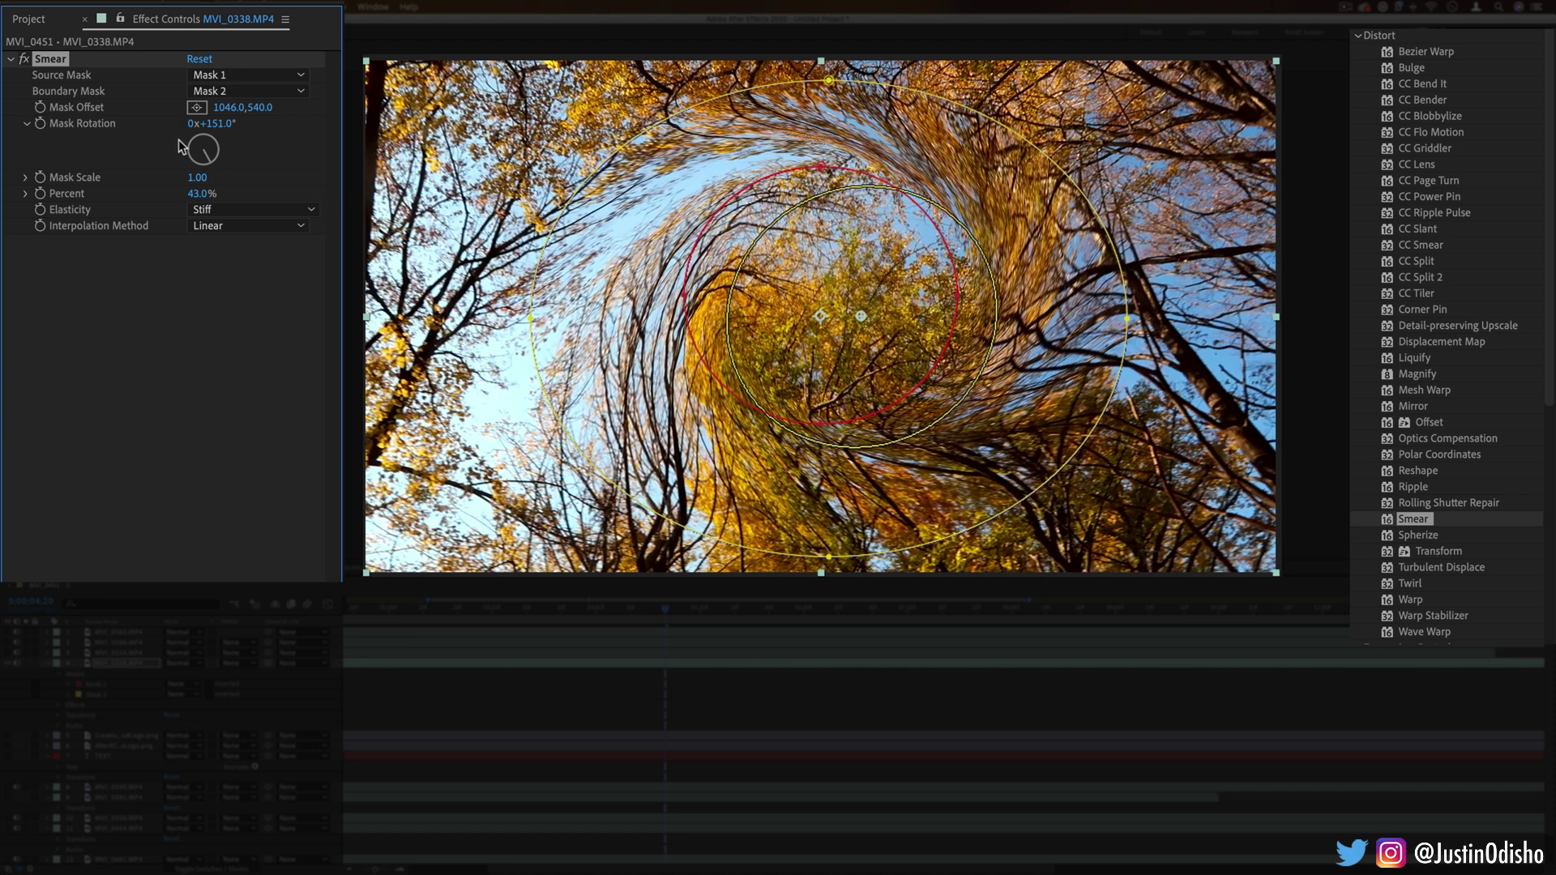
mouse_move(179, 146)
mouse_down()
mouse_move(227, 154)
mouse_move(226, 123)
mouse_move(144, 144)
mouse_move(218, 123)
mouse_move(261, 185)
mouse_move(237, 195)
mouse_move(223, 158)
mouse_move(272, 144)
mouse_up()
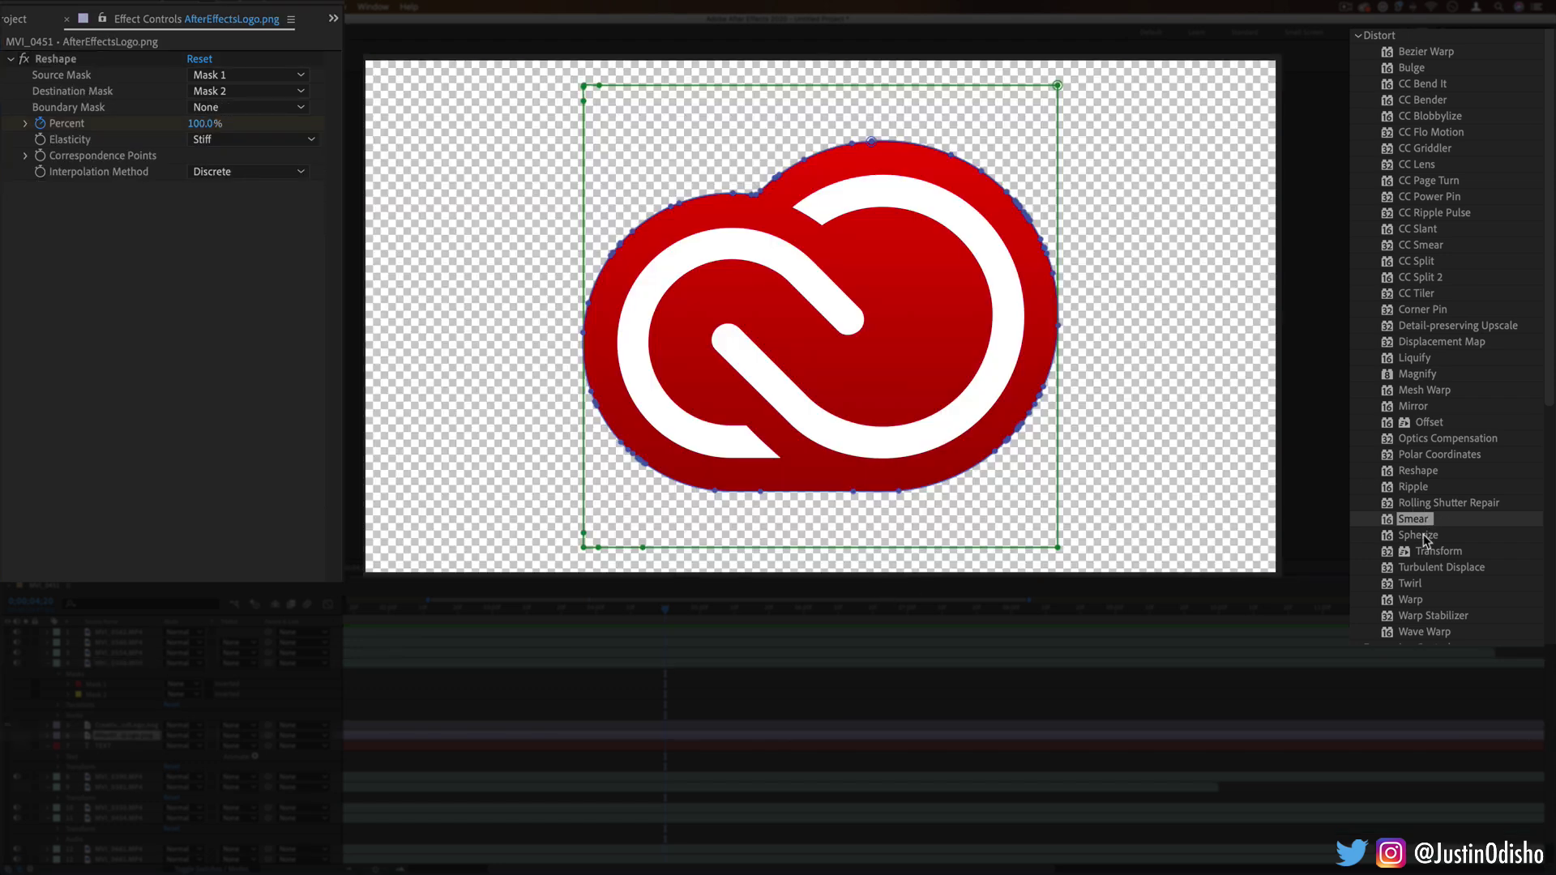
Apply Spherize to CreativeCloudLogo.png, try varying its radius, and hide the logo layer.
drag(1424, 537, 839, 372)
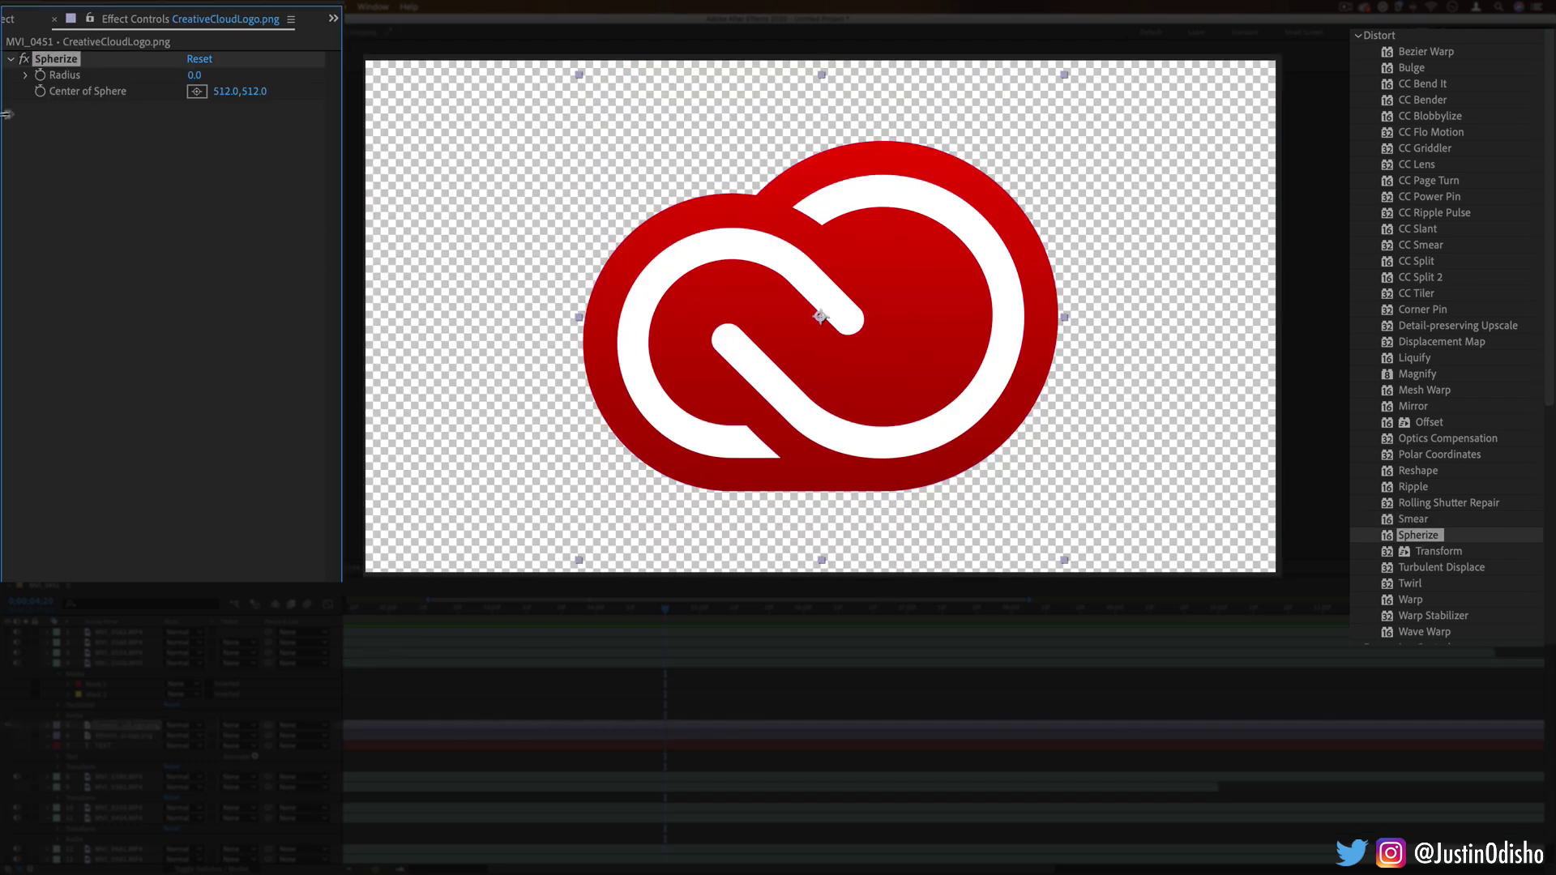
drag(194, 75, 231, 322)
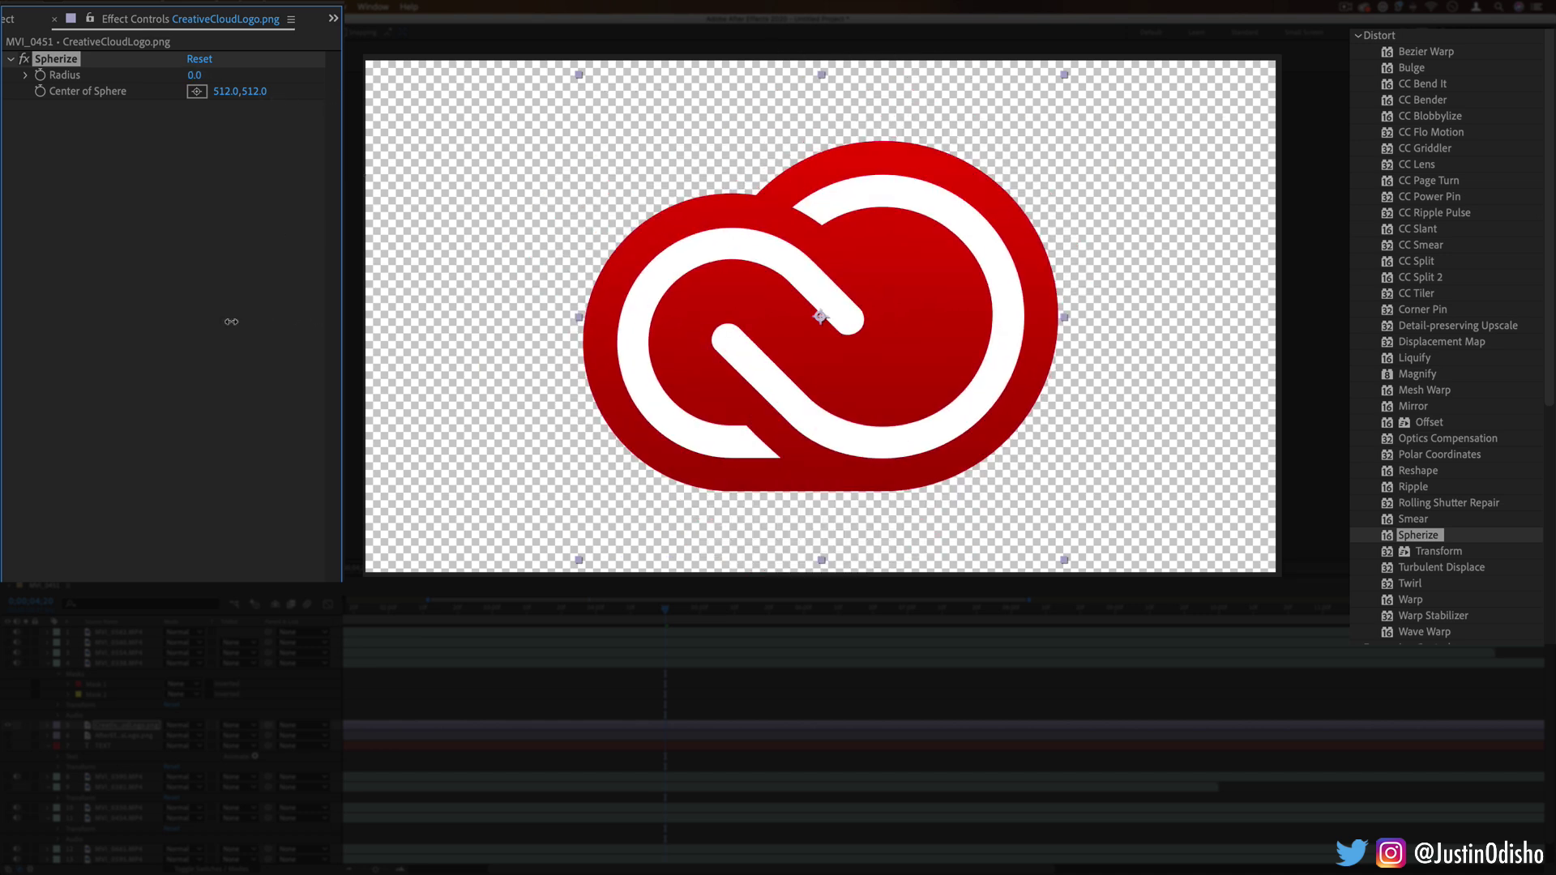
click(4, 727)
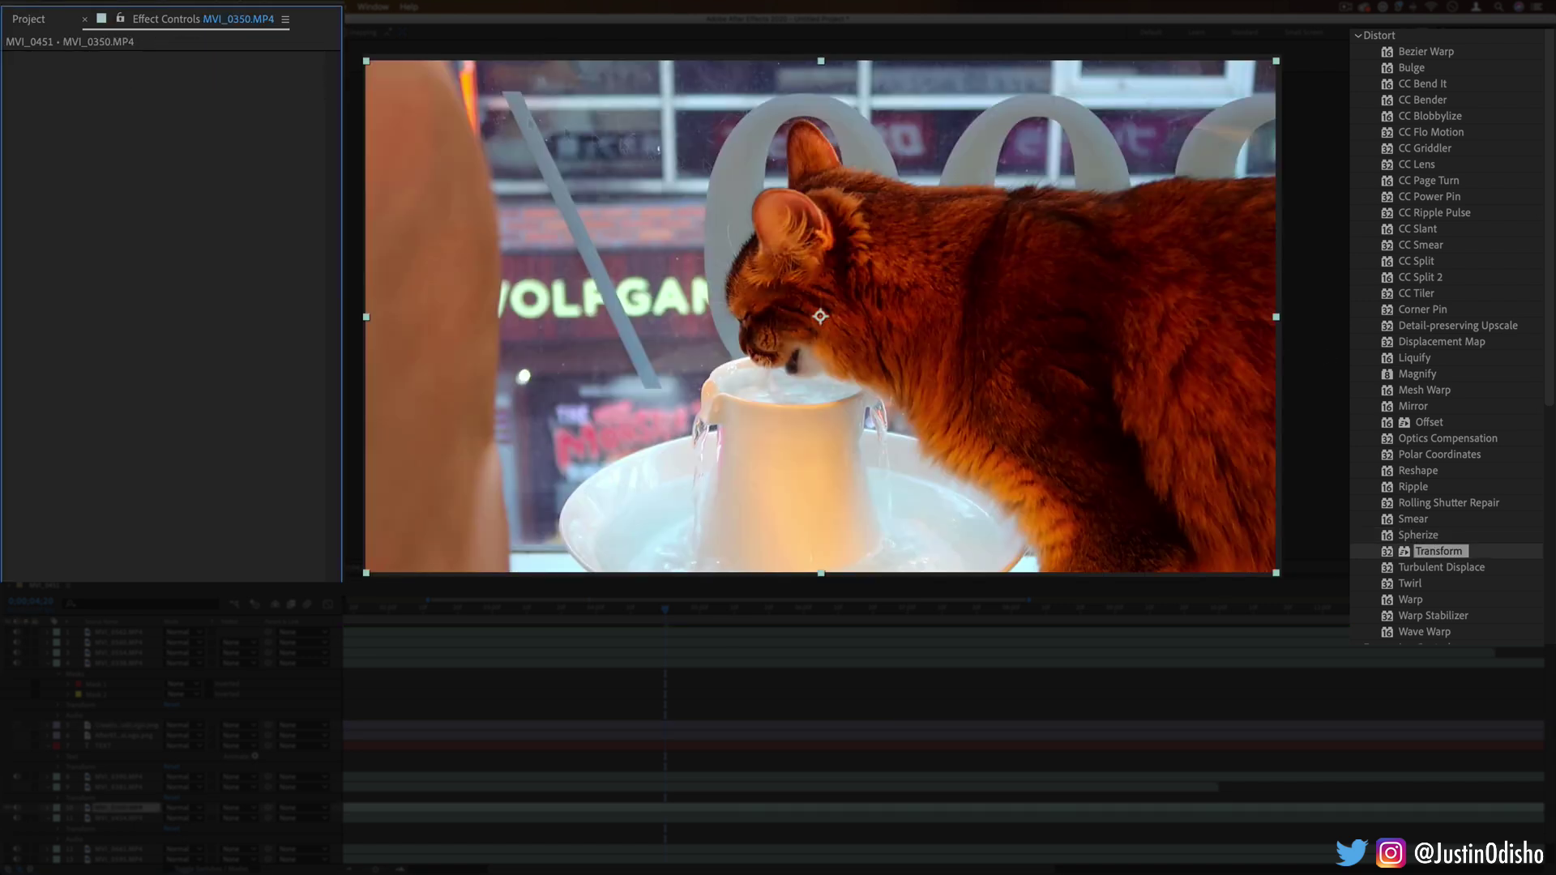
Apply the Transform effect to MVI_0350.MP4 and expand the layer's own transform properties for comparison.
drag(1439, 551, 717, 211)
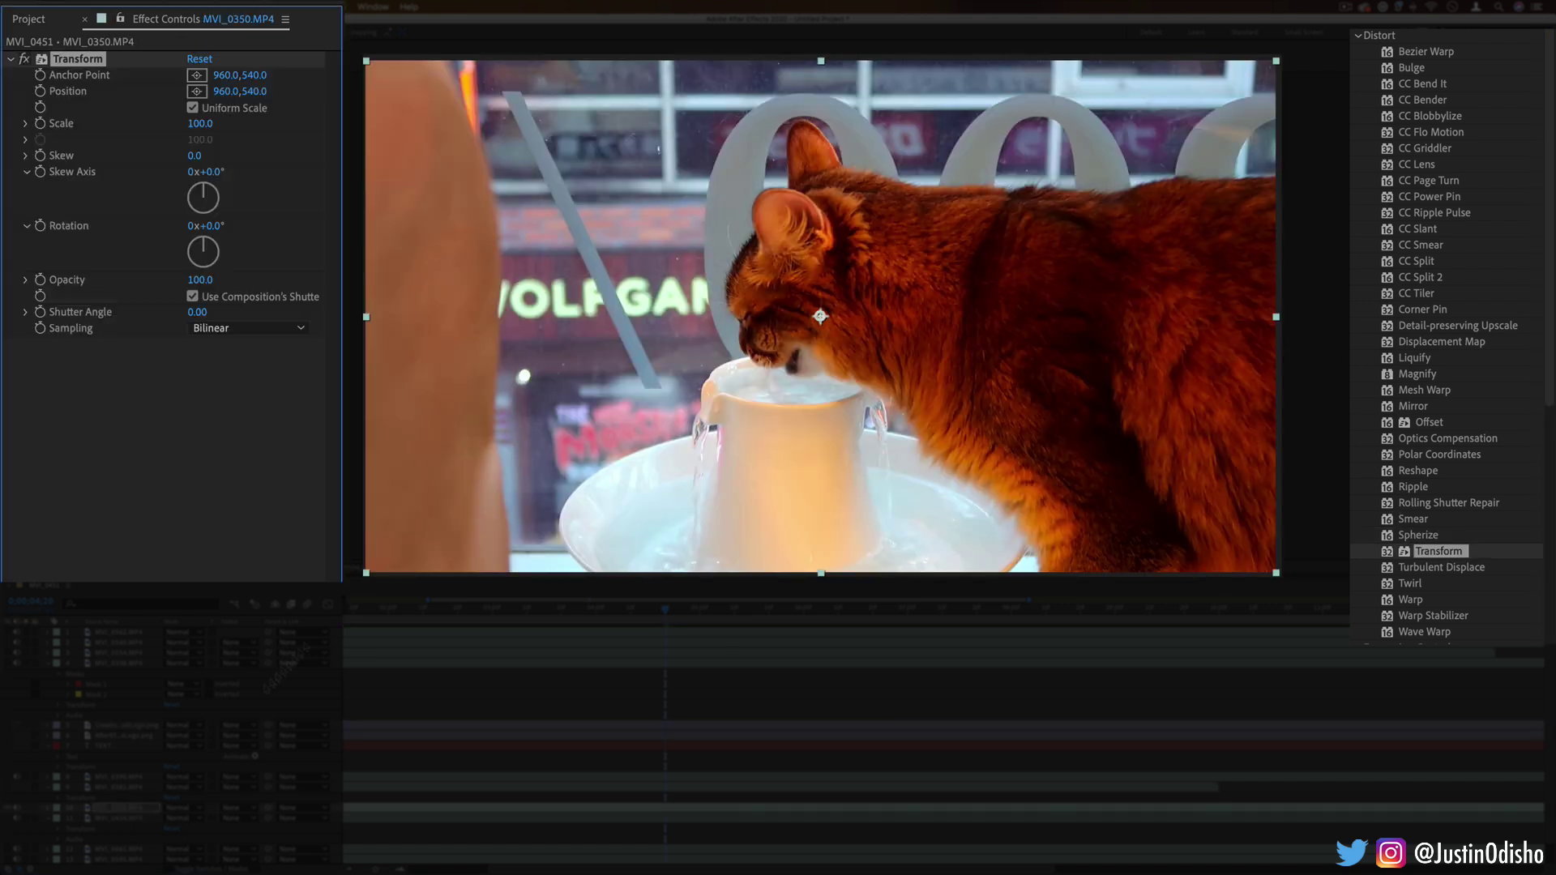
scroll(154, 782, down, 2)
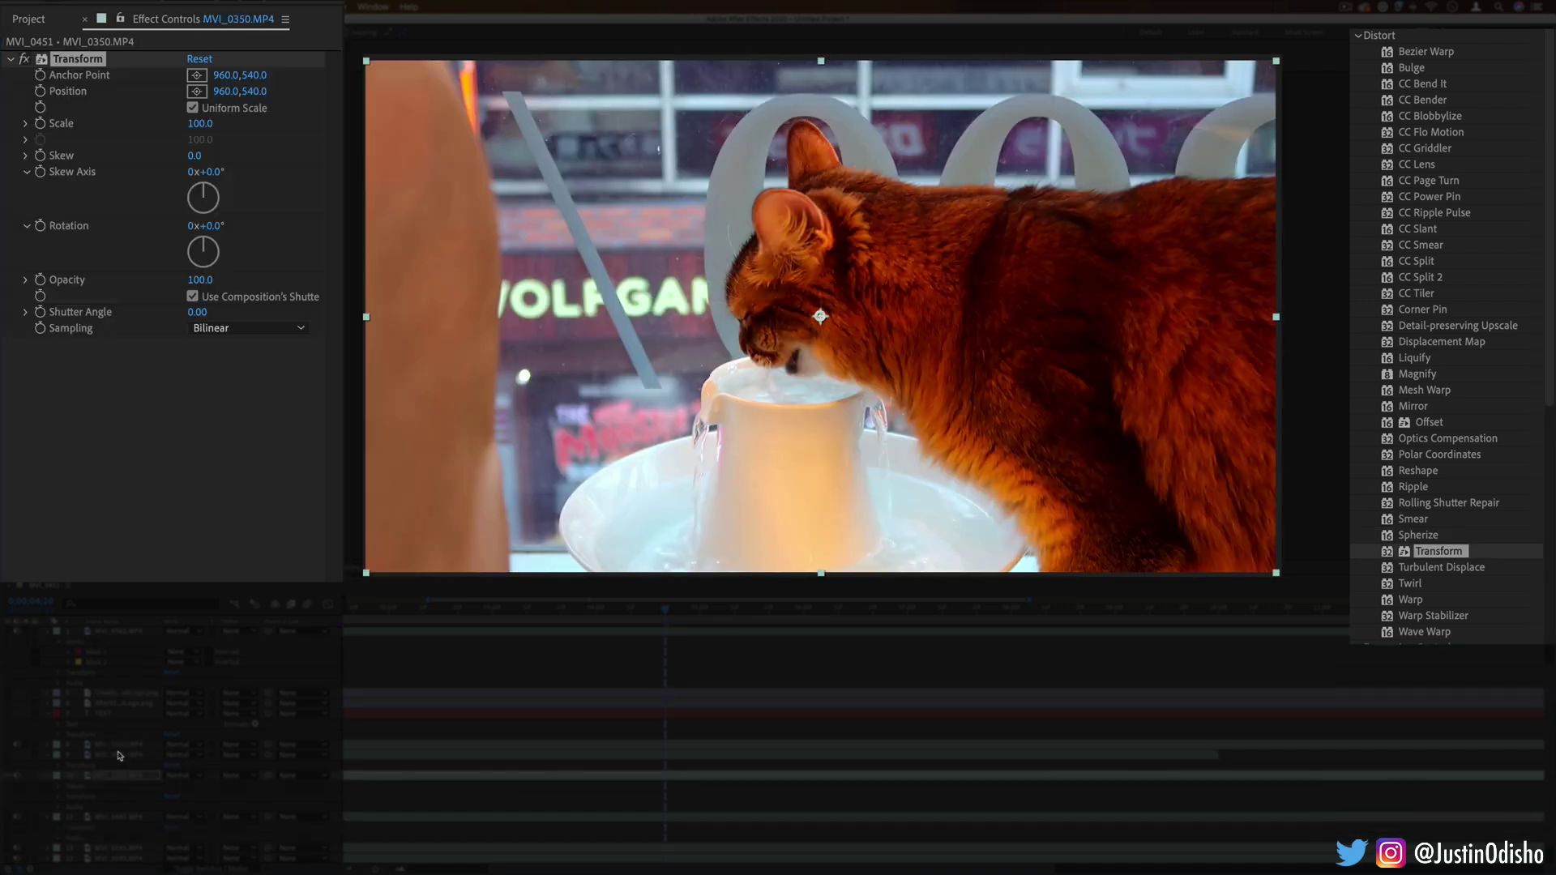
scroll(119, 755, down, 1)
click(62, 776)
scroll(89, 758, down, 2)
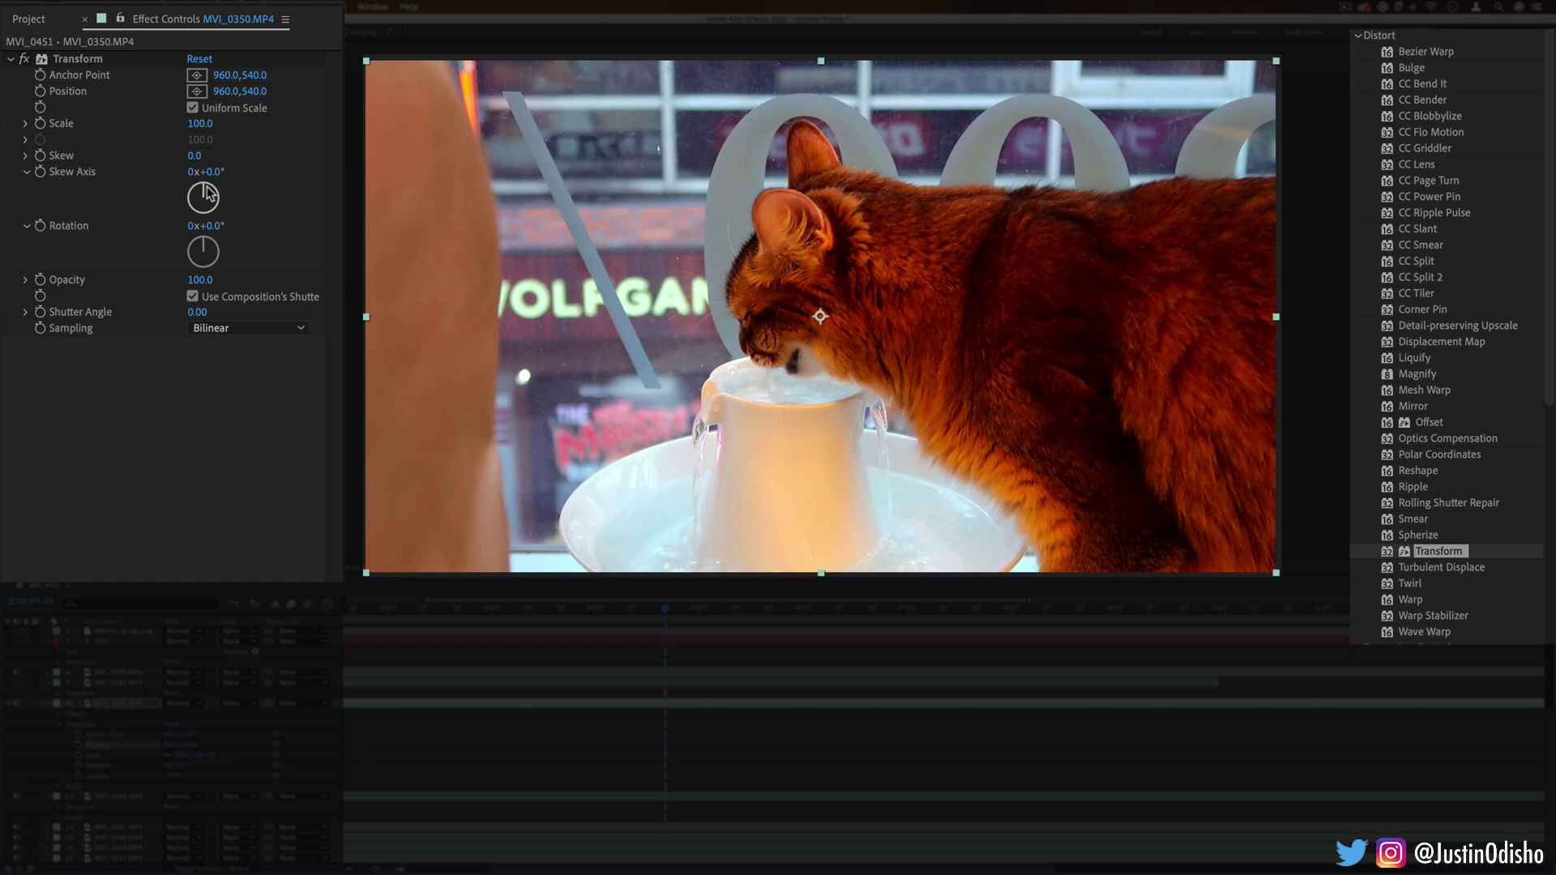
Try the Transform effect with skew axis 64°, scale 113, skew -4 and rotation -1x-313°, and remove it from MVI_0350.MP4.
mouse_move(205, 198)
mouse_down()
mouse_move(220, 212)
mouse_move(202, 171)
mouse_up()
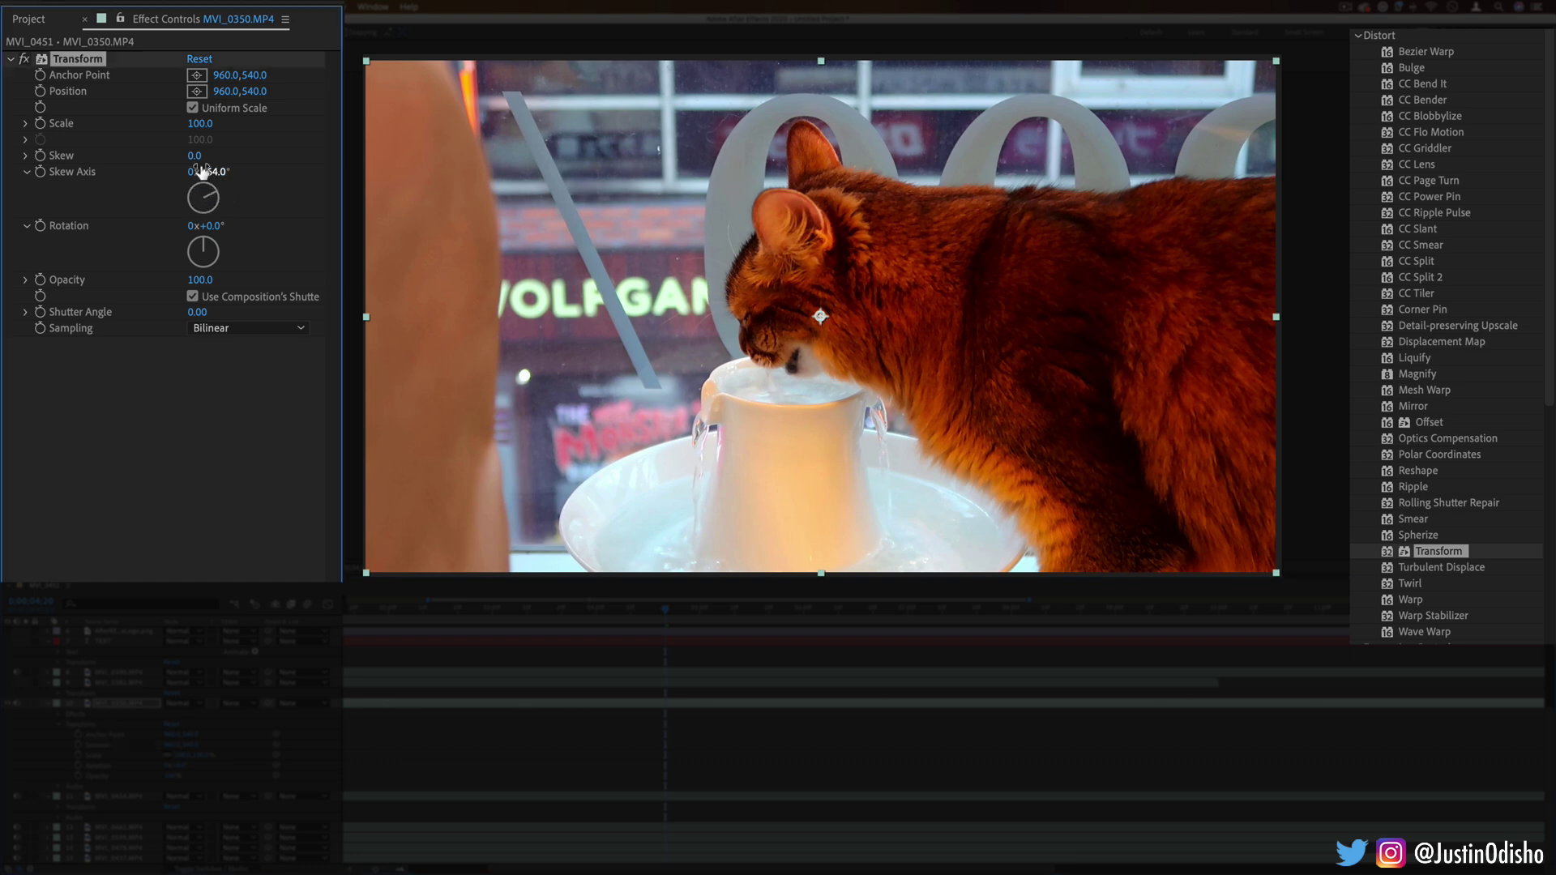
drag(252, 122, 227, 155)
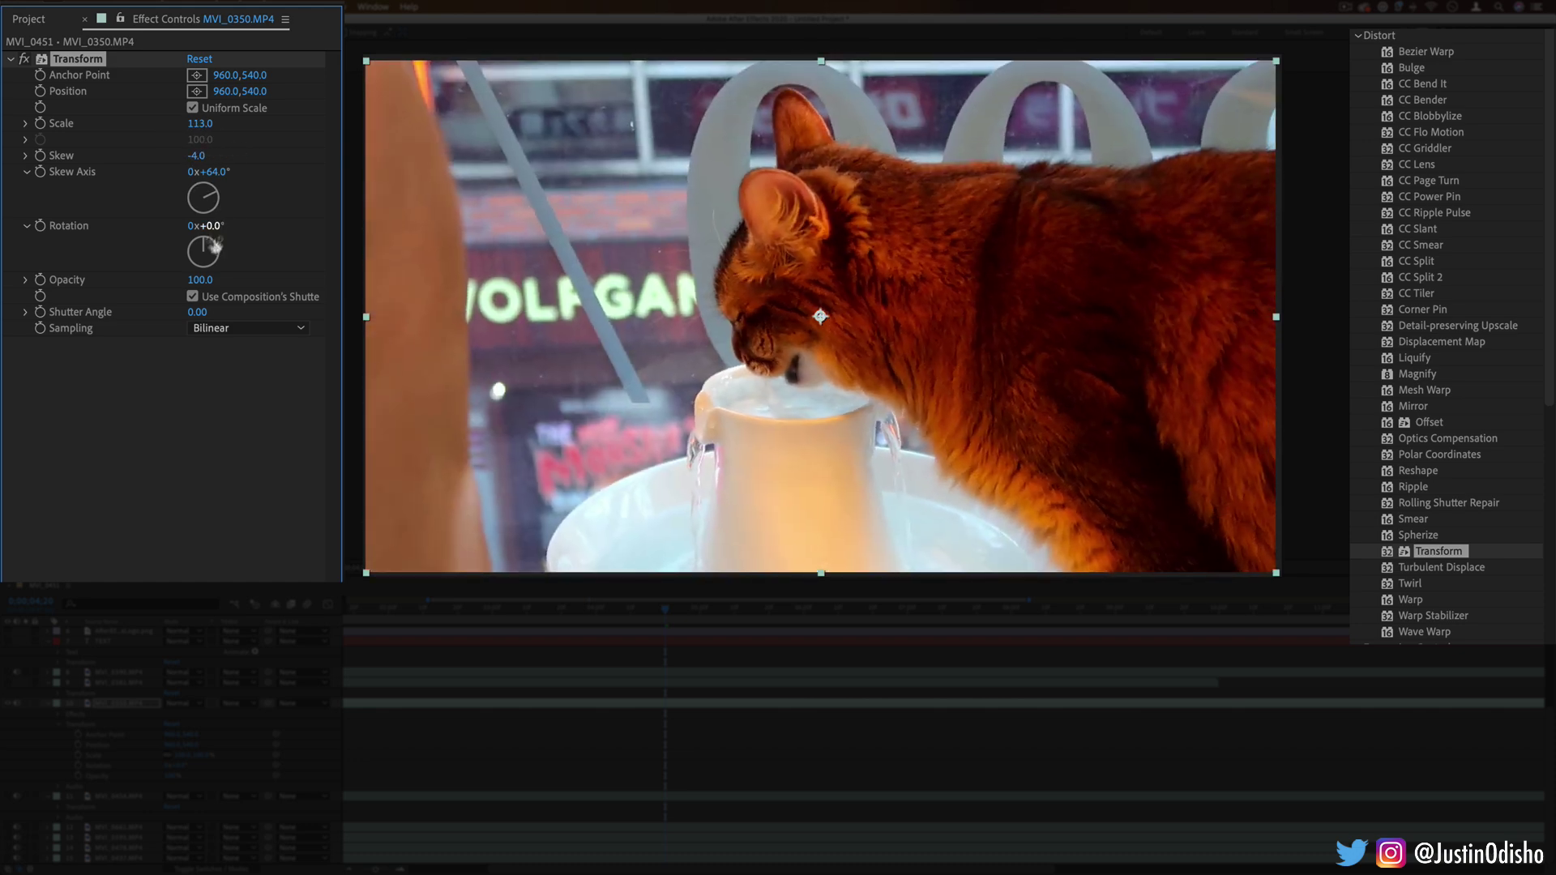
mouse_move(213, 245)
mouse_down()
mouse_move(239, 265)
mouse_move(180, 213)
mouse_move(231, 231)
mouse_up()
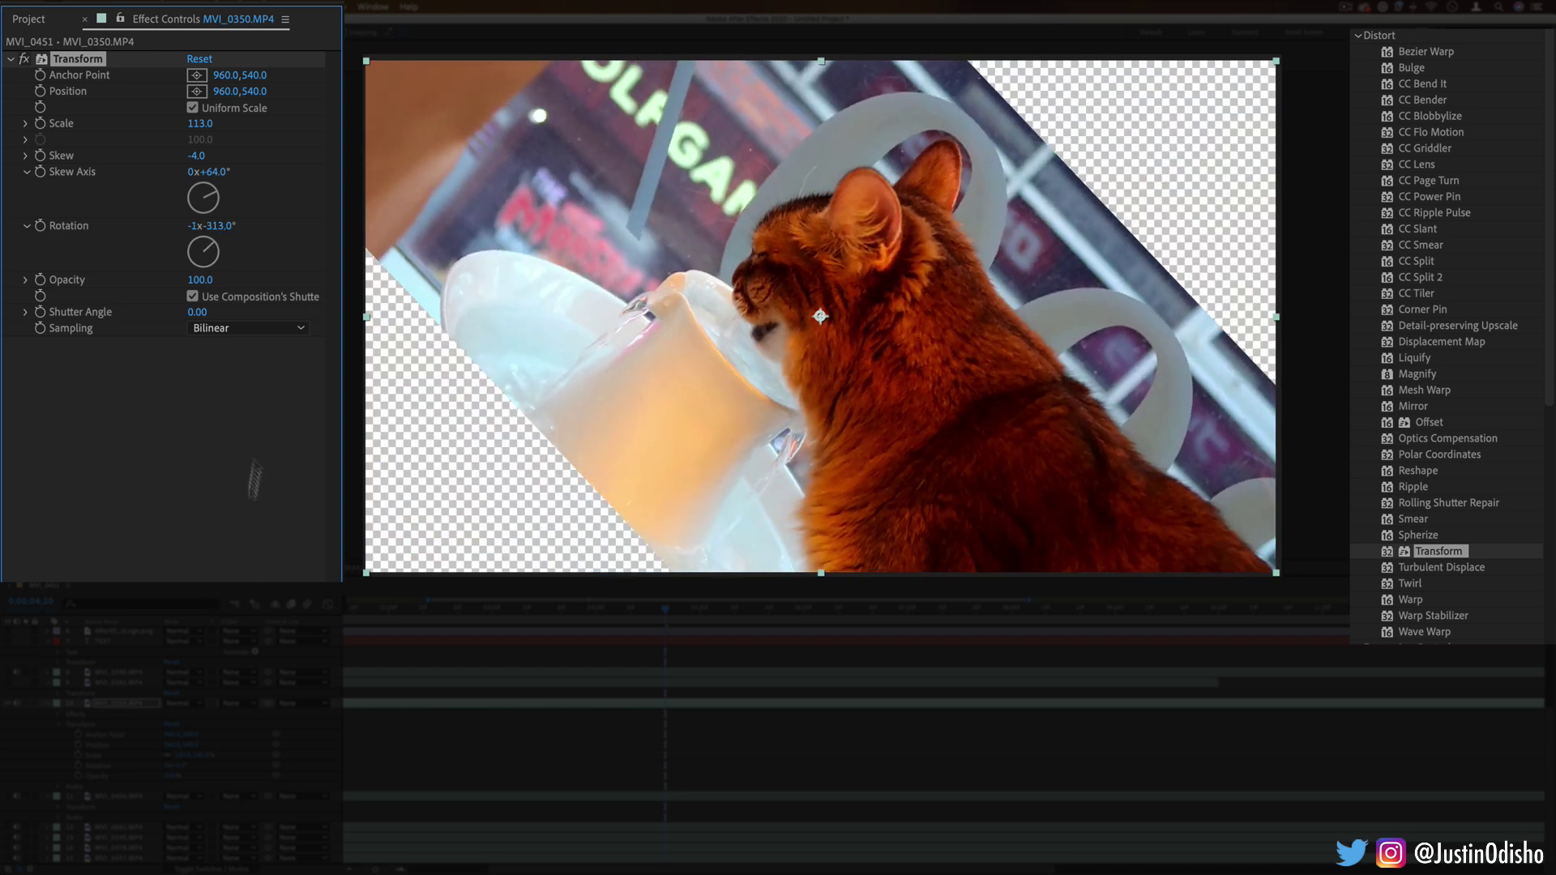
click(103, 752)
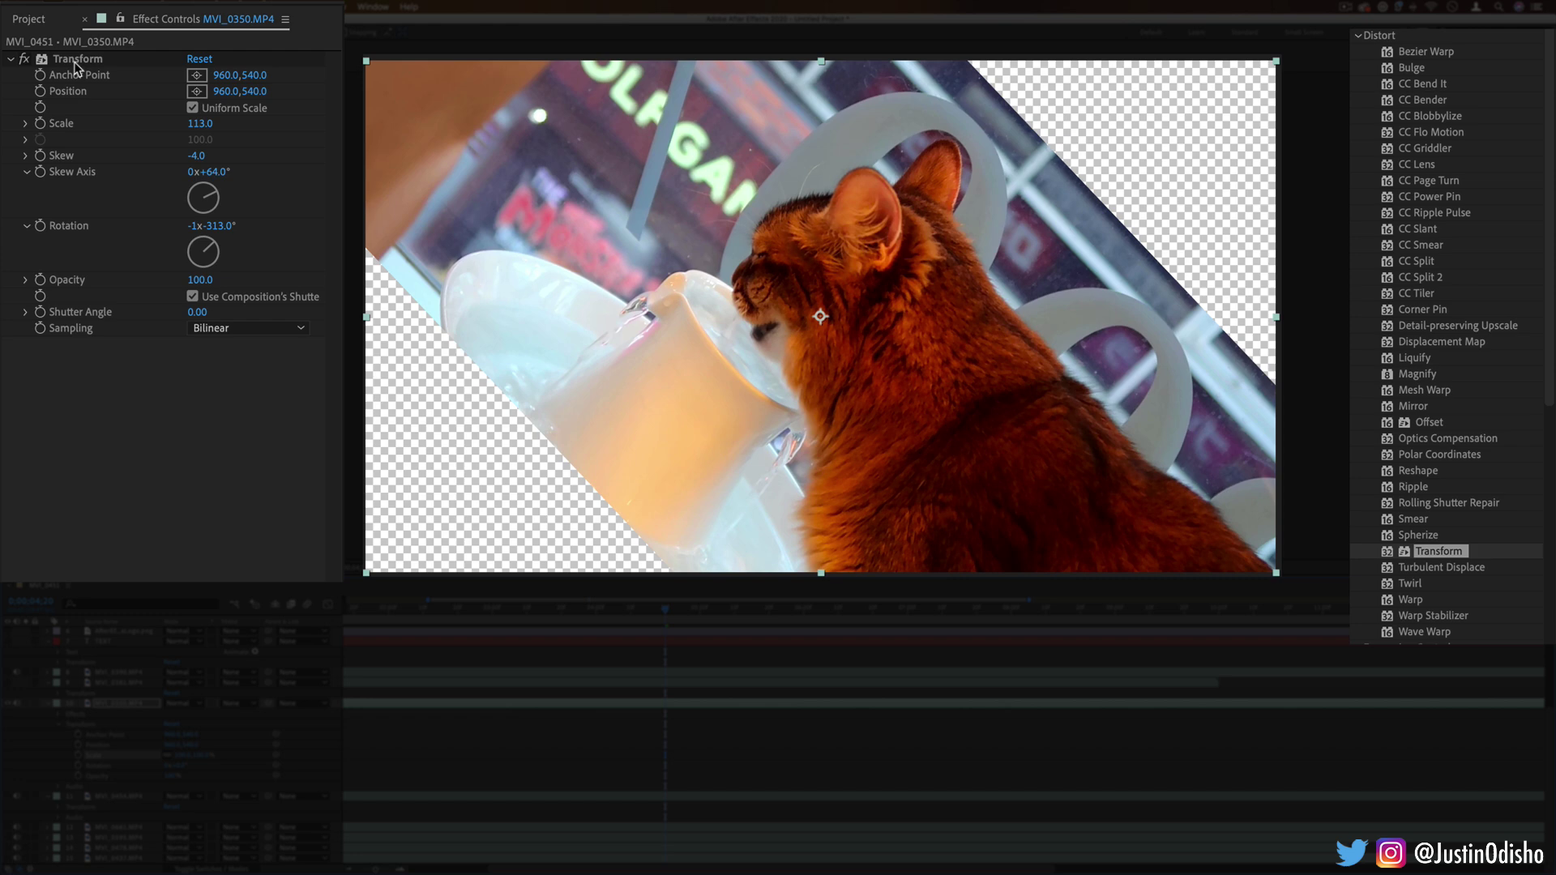
key(Delete)
Apply Turbulent Displace to MVI_0350.MP4 with Bulge displacement, amount 215 and size 200.
double_click(1441, 567)
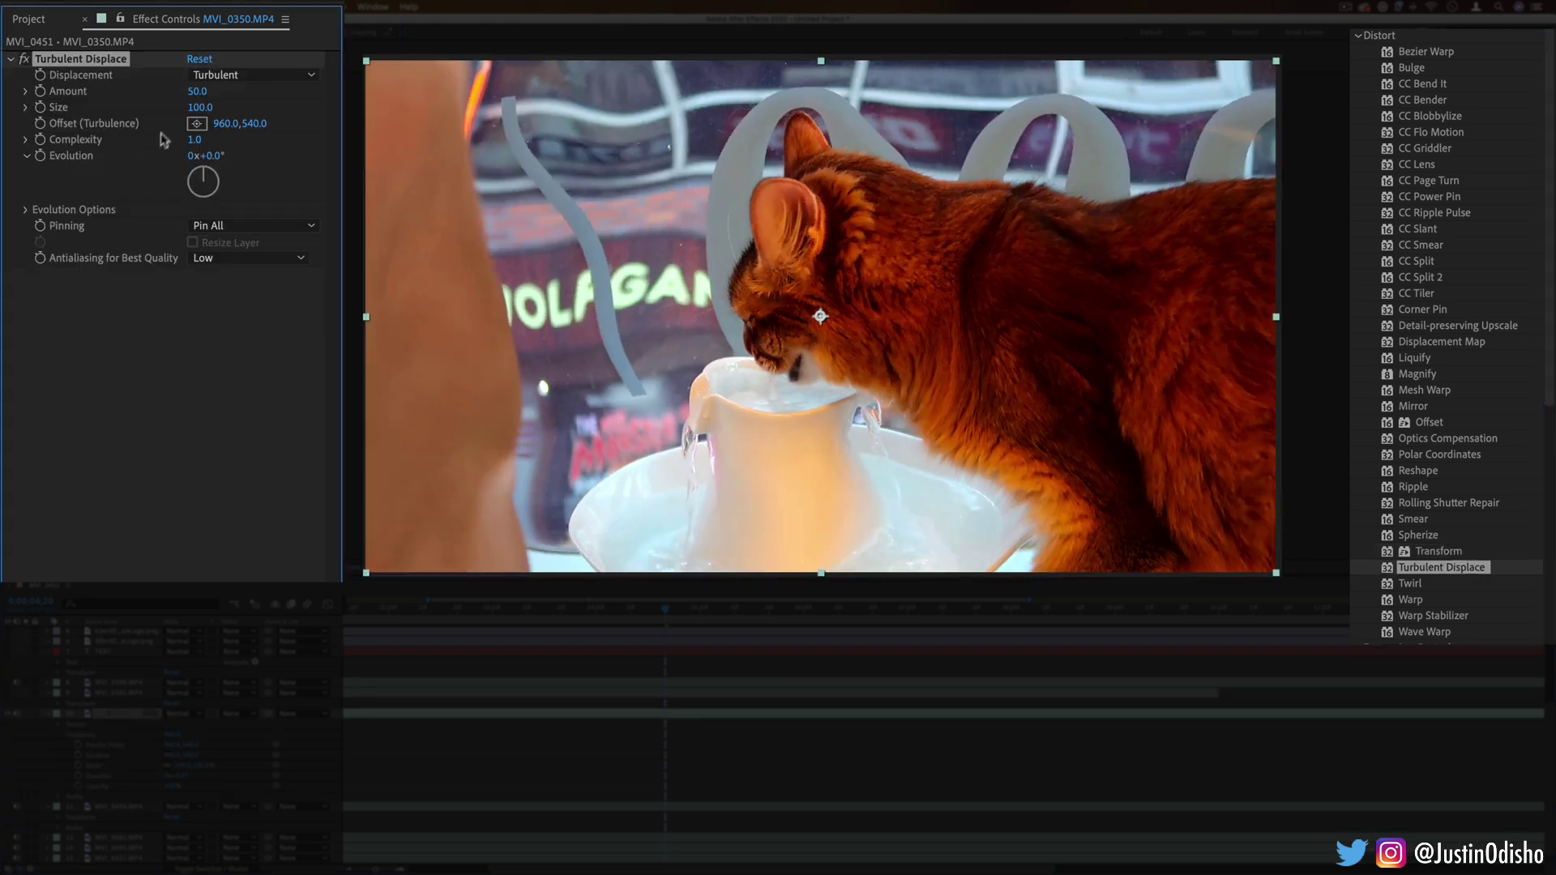
drag(199, 91, 385, 102)
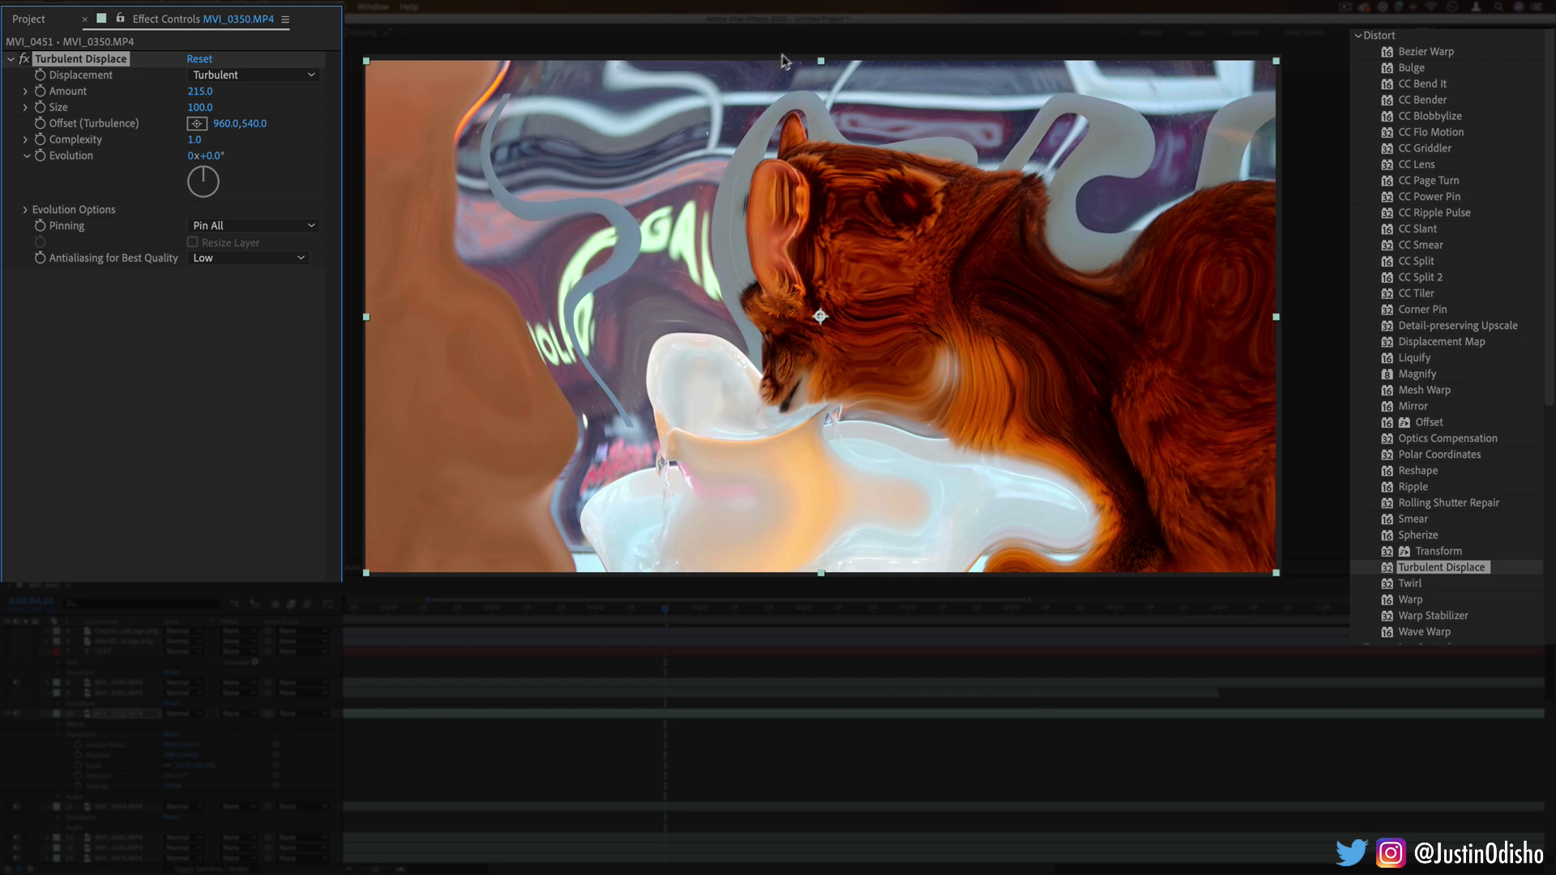
click(241, 75)
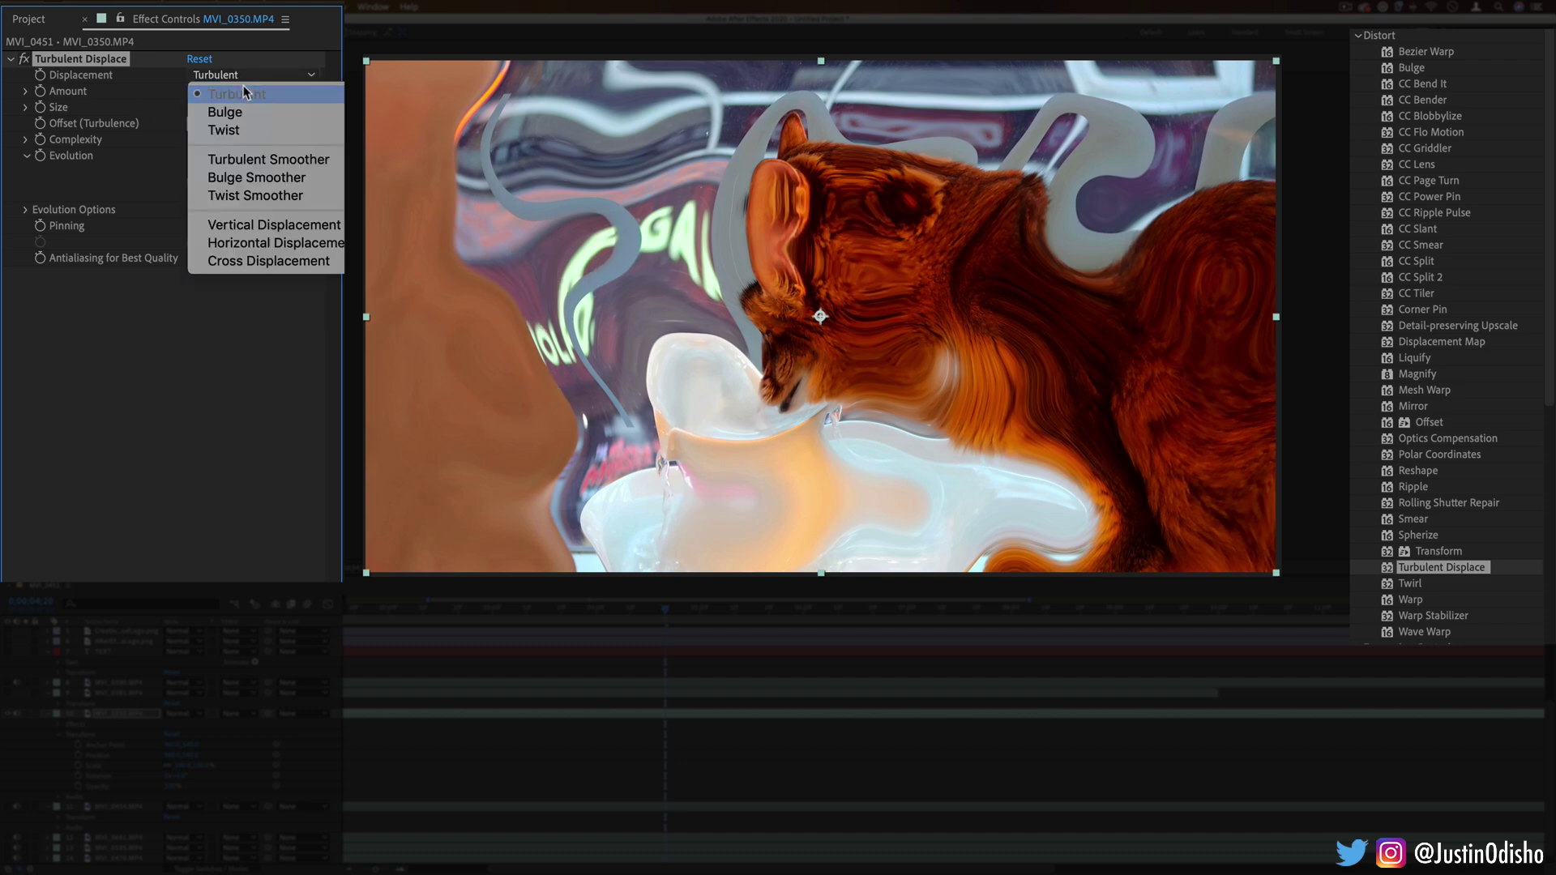
click(245, 114)
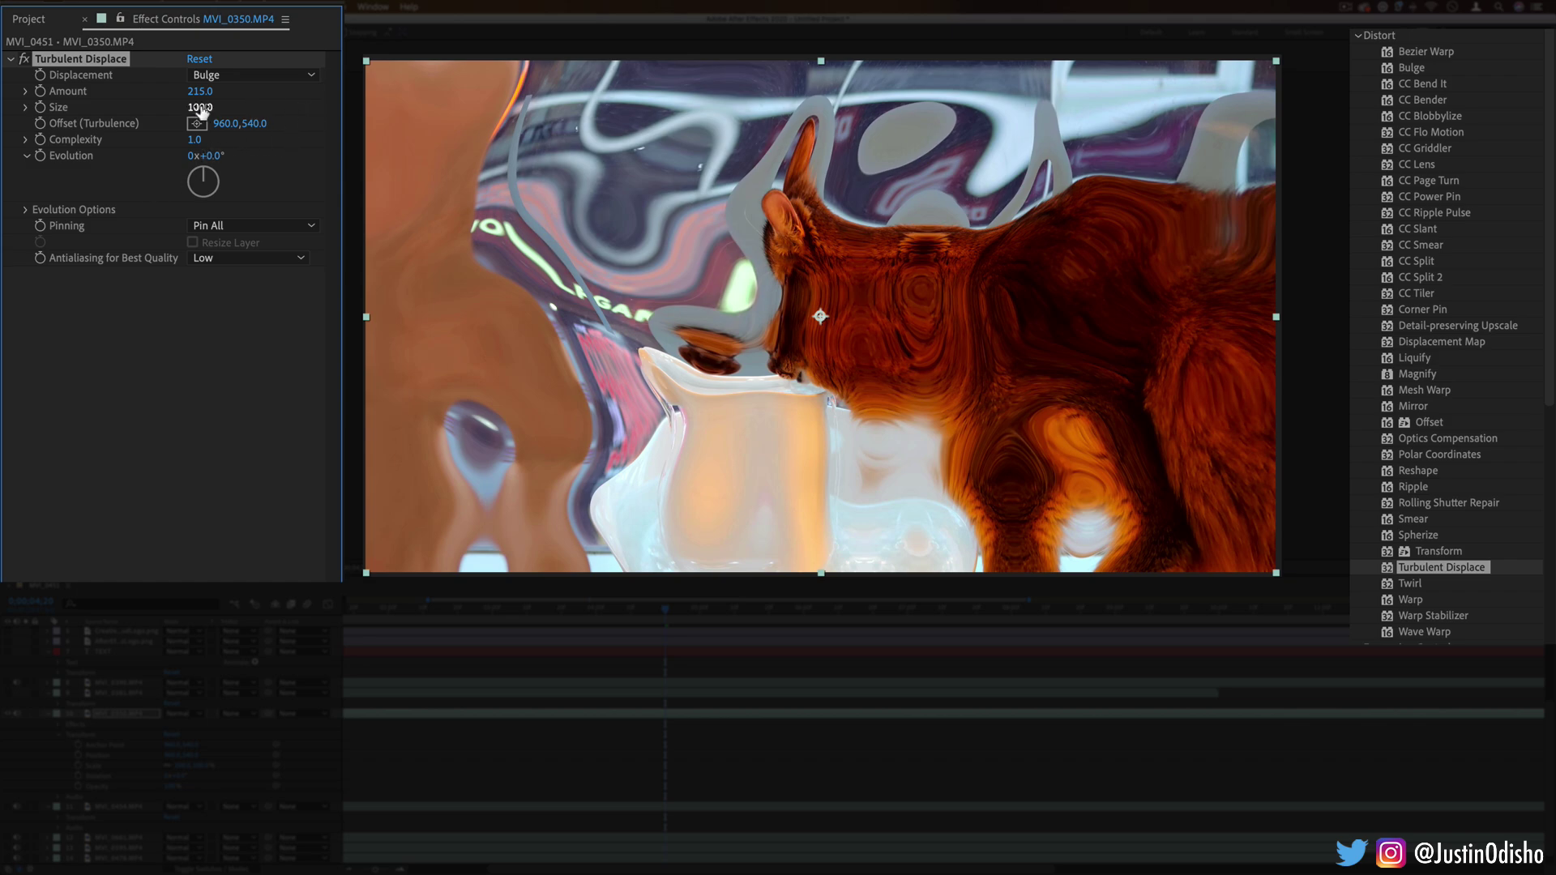
drag(202, 111, 324, 128)
Try Turbulent Displace evolution at 1x+61° and 3x+202° and turbulence offset 827,540, and remove the effect.
drag(204, 172, 239, 162)
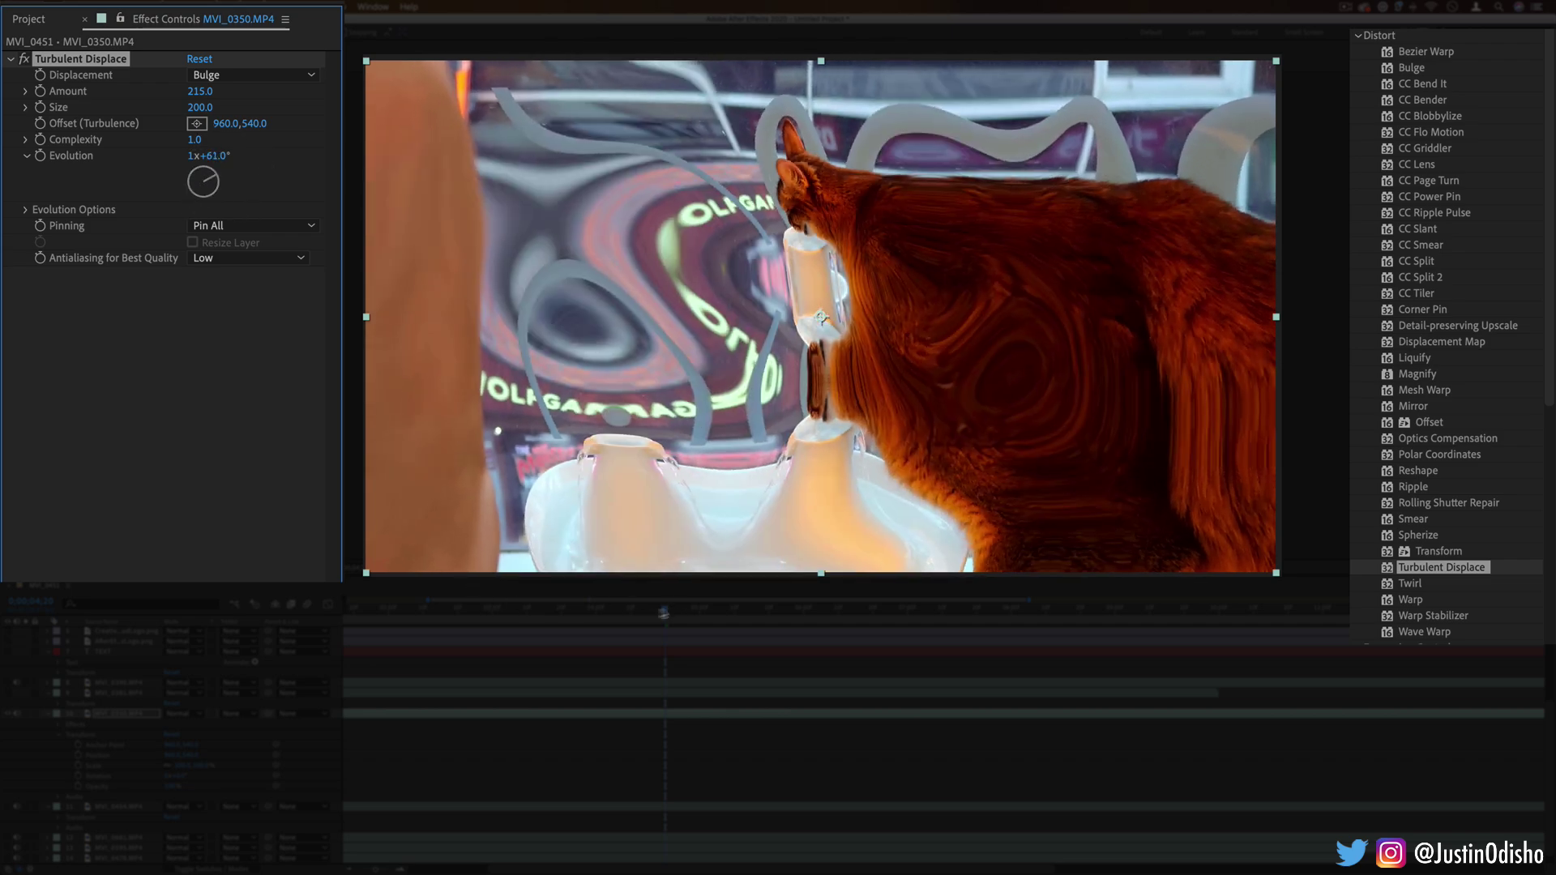
mouse_move(663, 614)
mouse_down()
mouse_move(611, 614)
mouse_move(664, 615)
mouse_up()
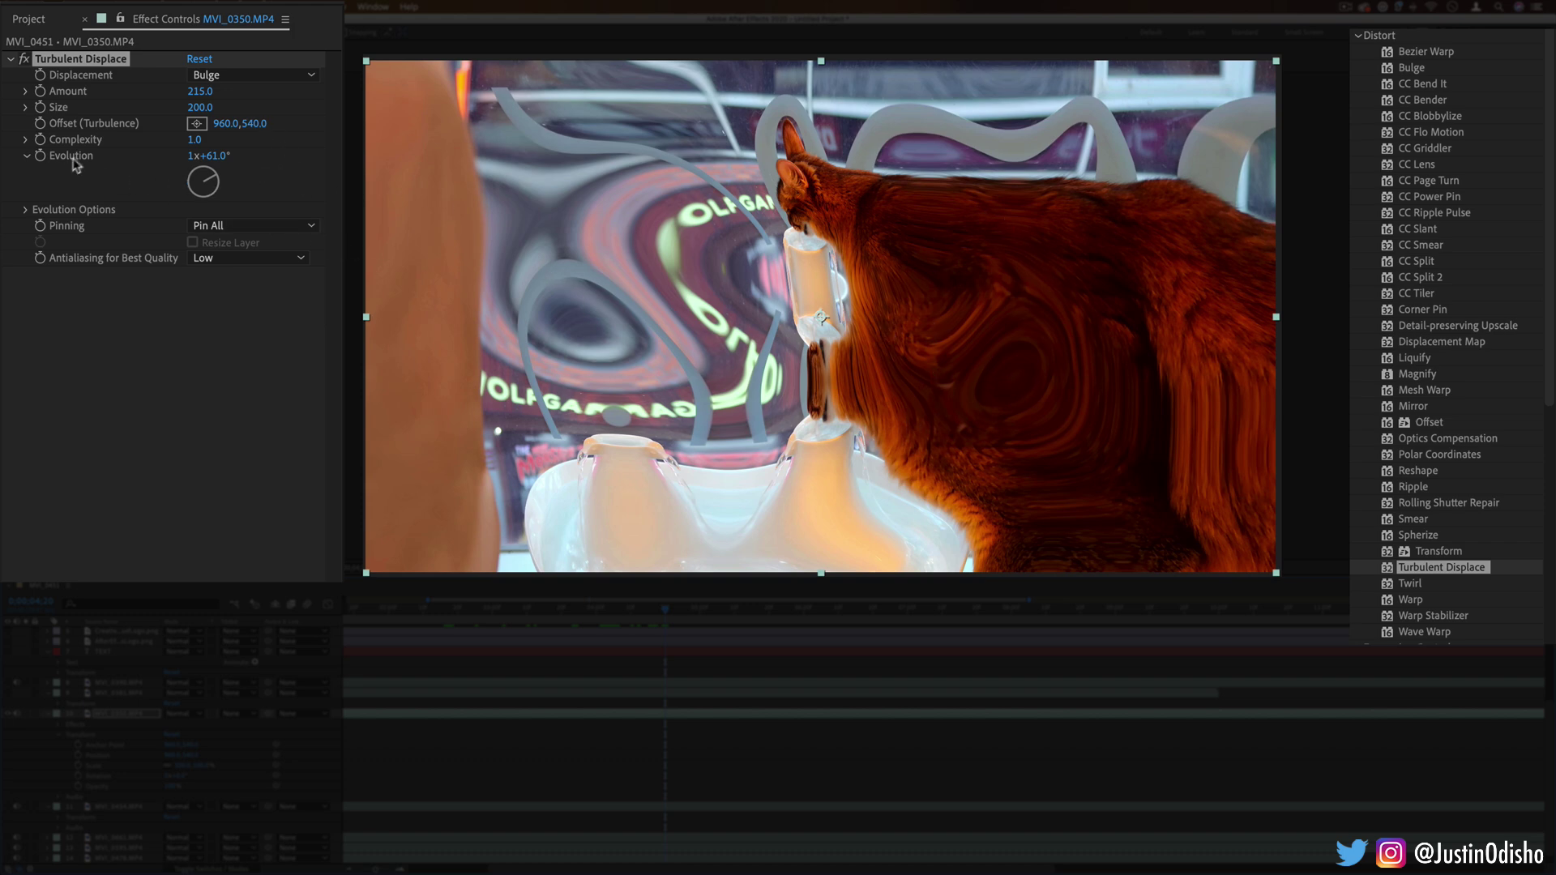
mouse_move(214, 188)
mouse_down()
mouse_move(221, 175)
mouse_move(191, 184)
mouse_move(209, 231)
mouse_move(209, 138)
mouse_move(193, 199)
mouse_up()
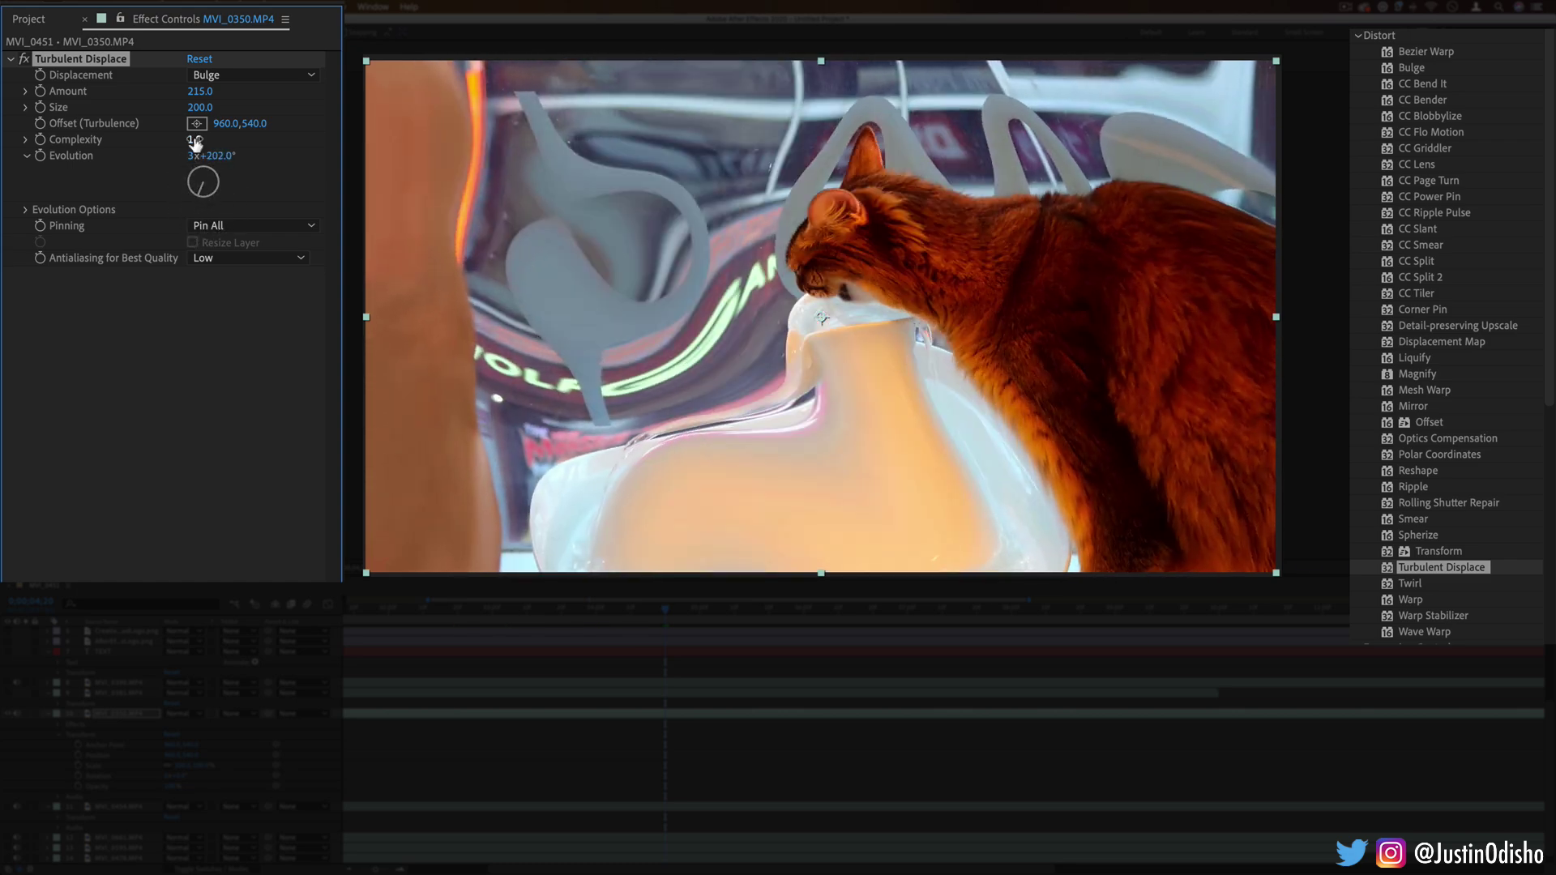
mouse_move(194, 139)
mouse_down()
mouse_move(221, 140)
mouse_move(195, 140)
mouse_up()
drag(224, 124, 172, 196)
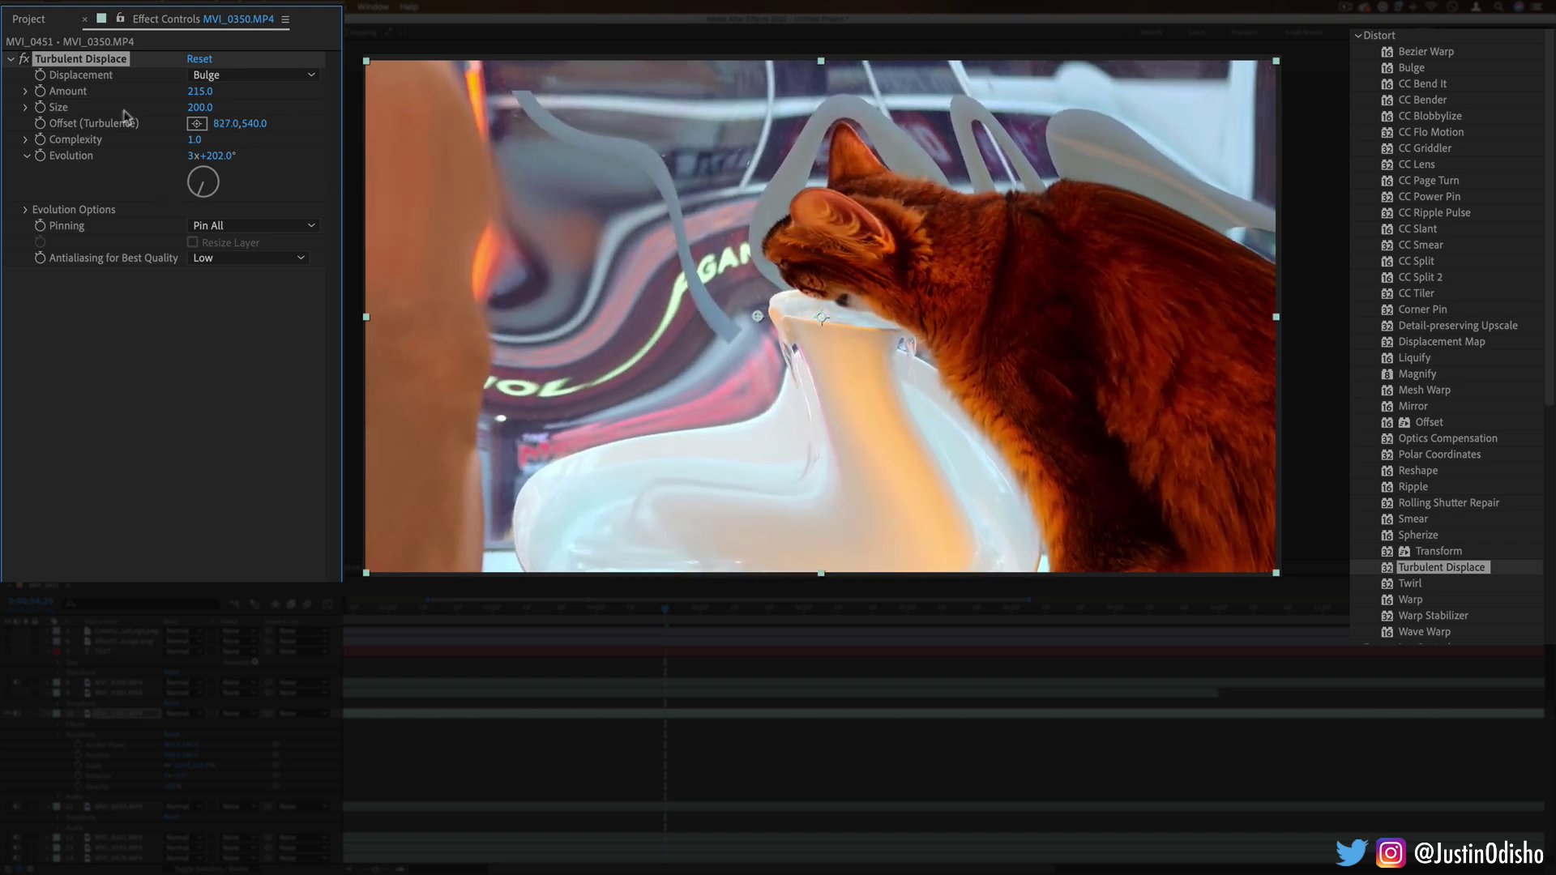
key(Delete)
Try Twirl on MVI_0350.MP4 with angle 1x+242° and radius 19, reposition its center, and remove the effect.
drag(1411, 584, 803, 250)
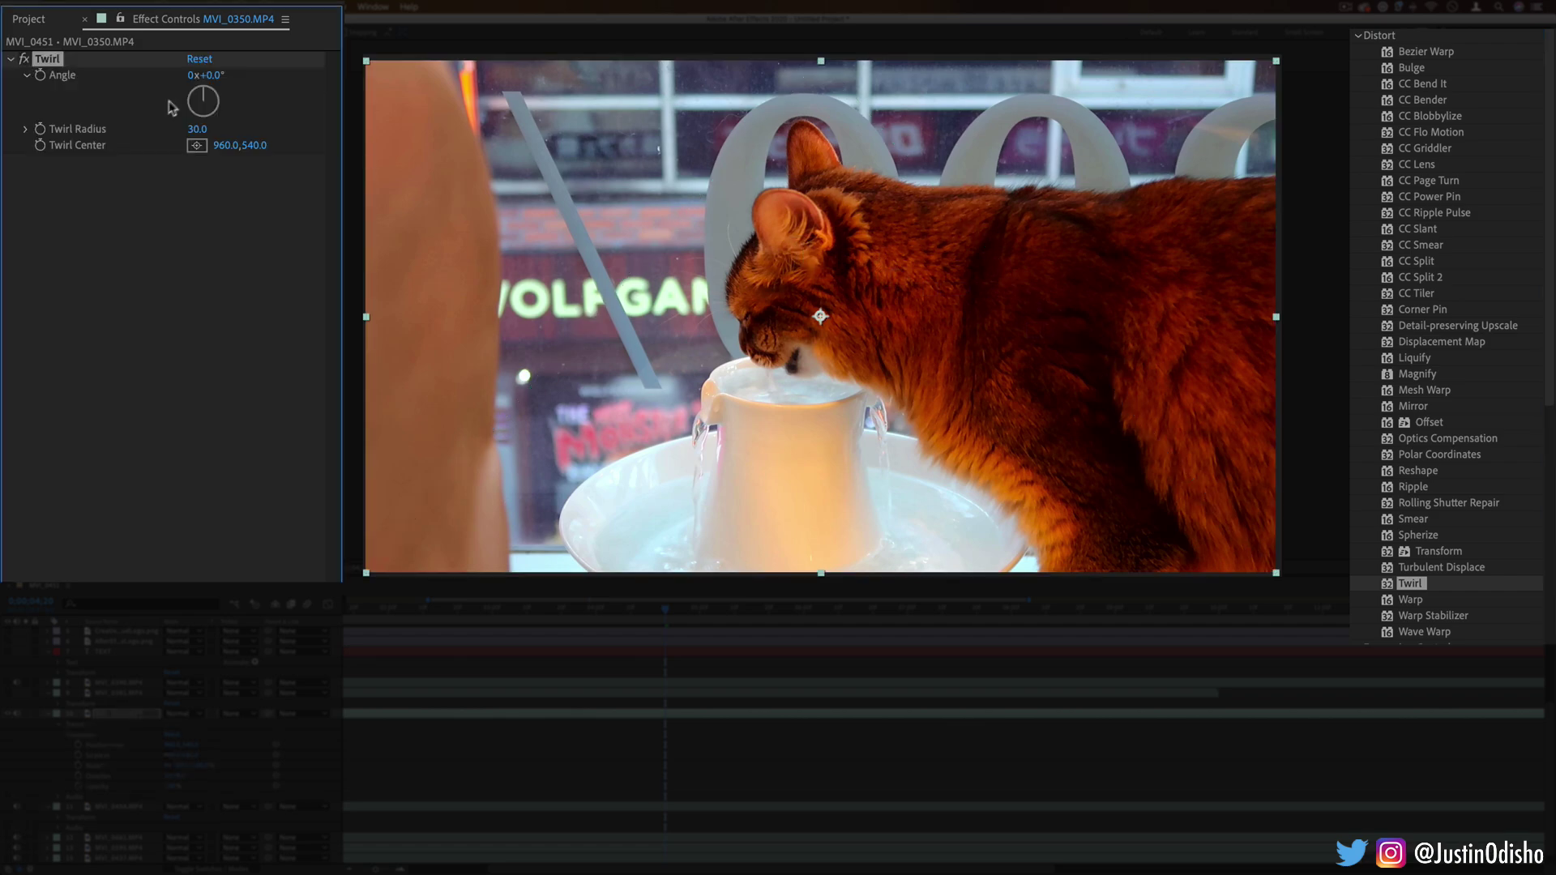
drag(232, 105, 268, 131)
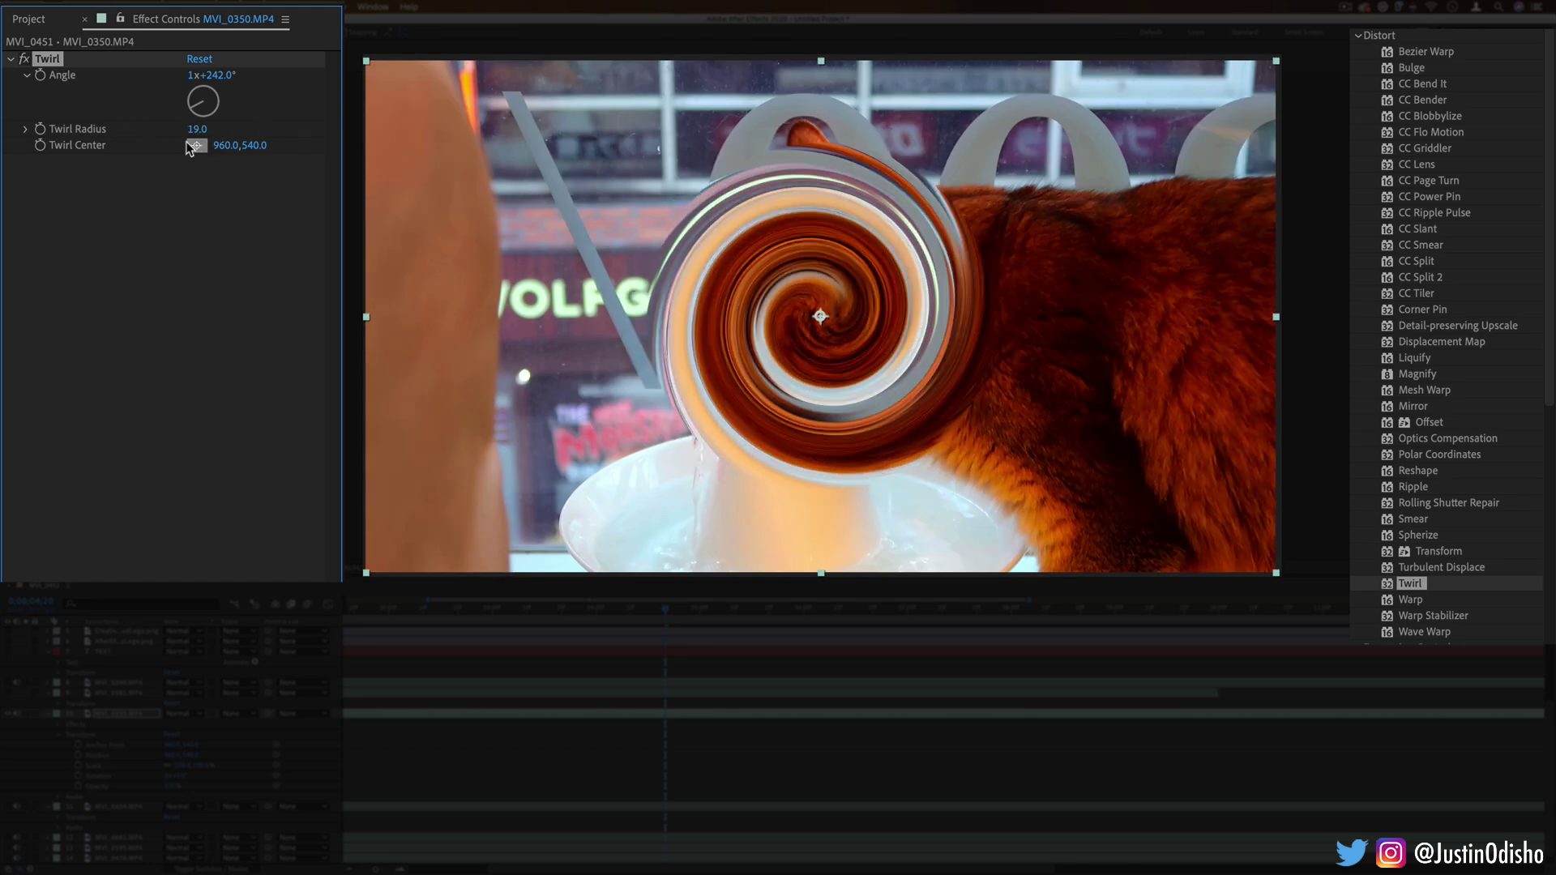
click(642, 236)
key(Delete)
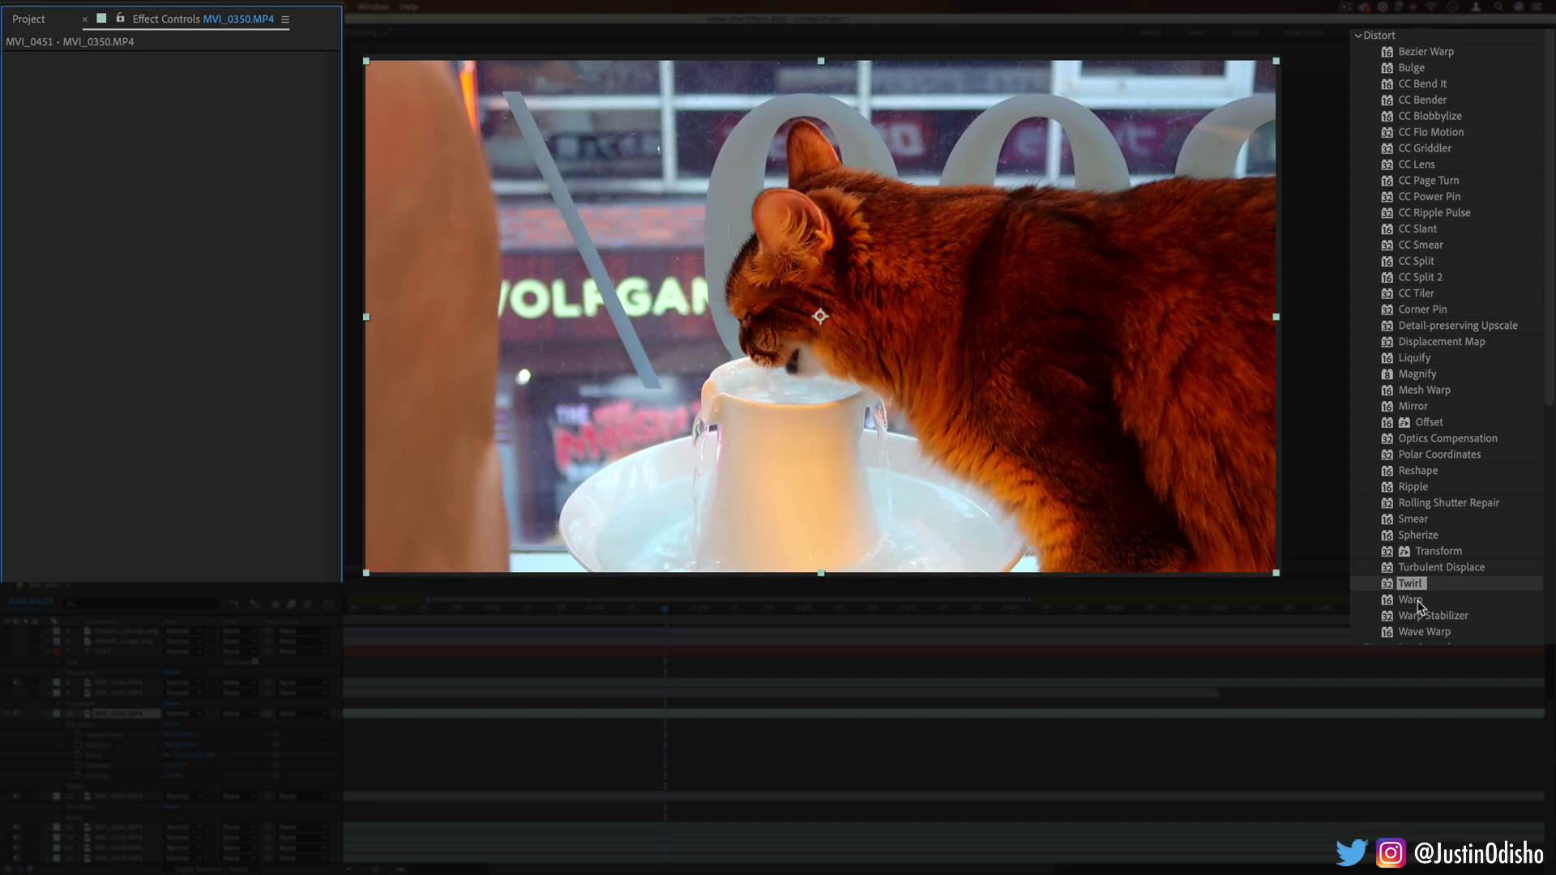
Try Warp on MVI_0350.MP4 with the Arc style and bend -29, and remove the effect.
double_click(1417, 600)
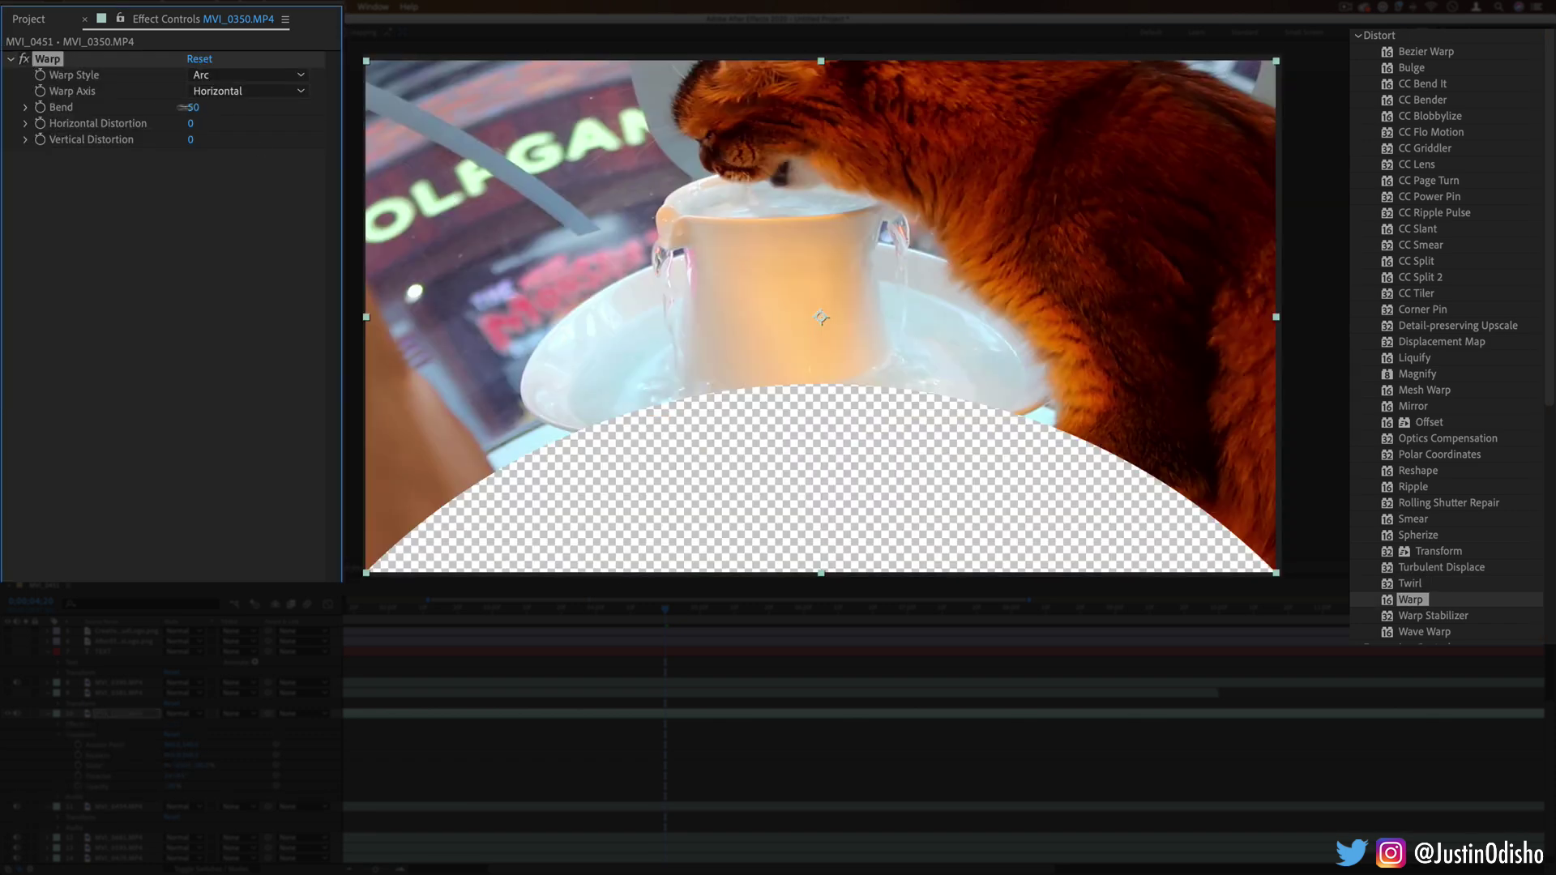
drag(193, 107, 108, 106)
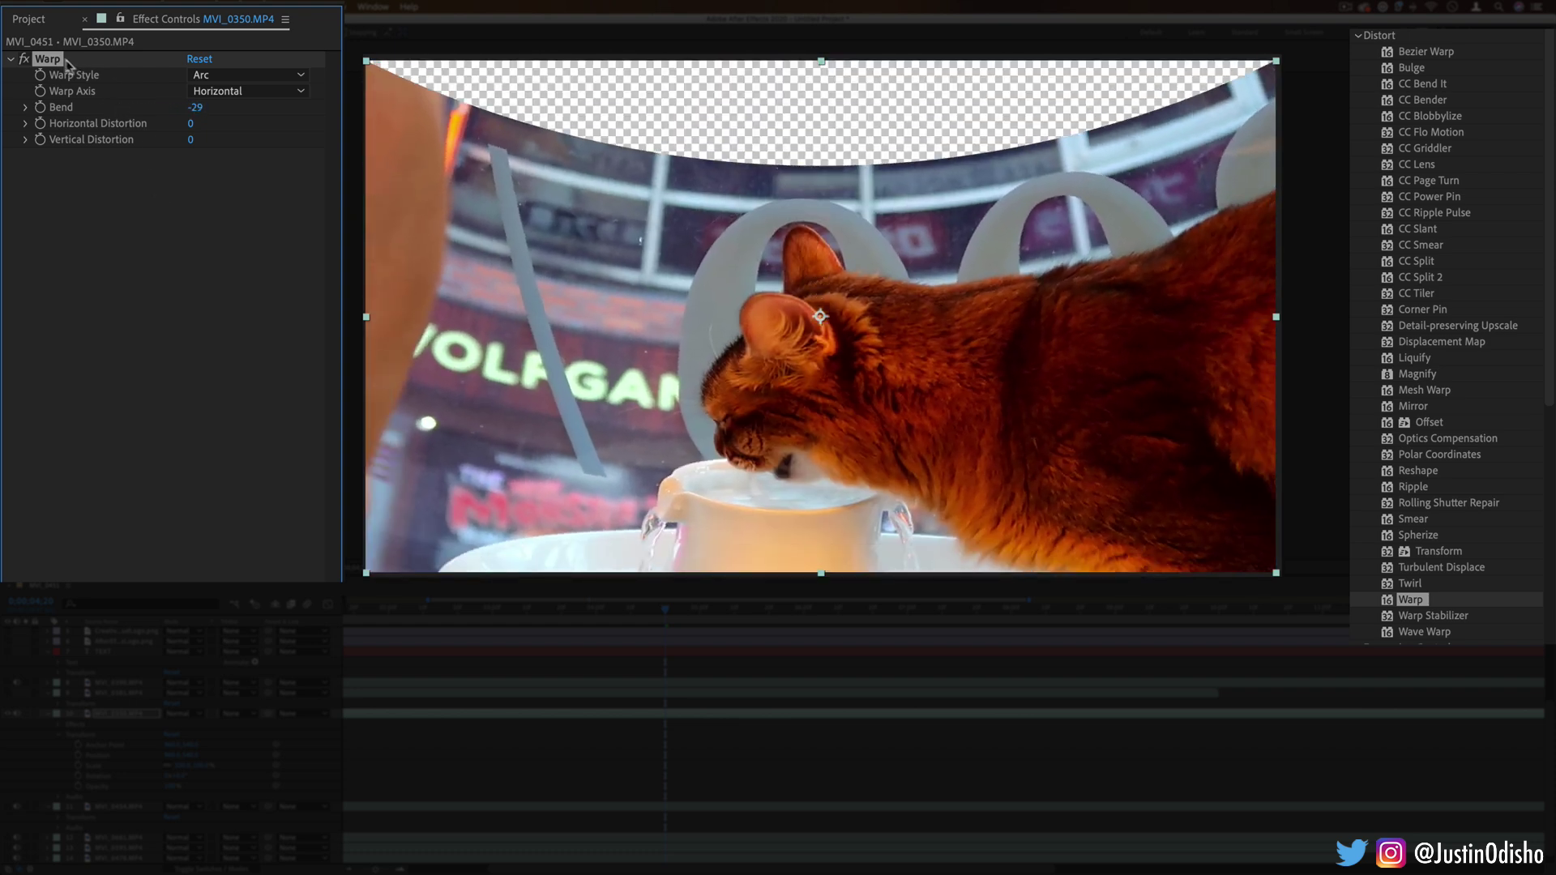
key(Delete)
Try Warp on the TEXT layer with the Shell Lower style, bend 100 and added horizontal distortion, and remove the effect.
click(11, 652)
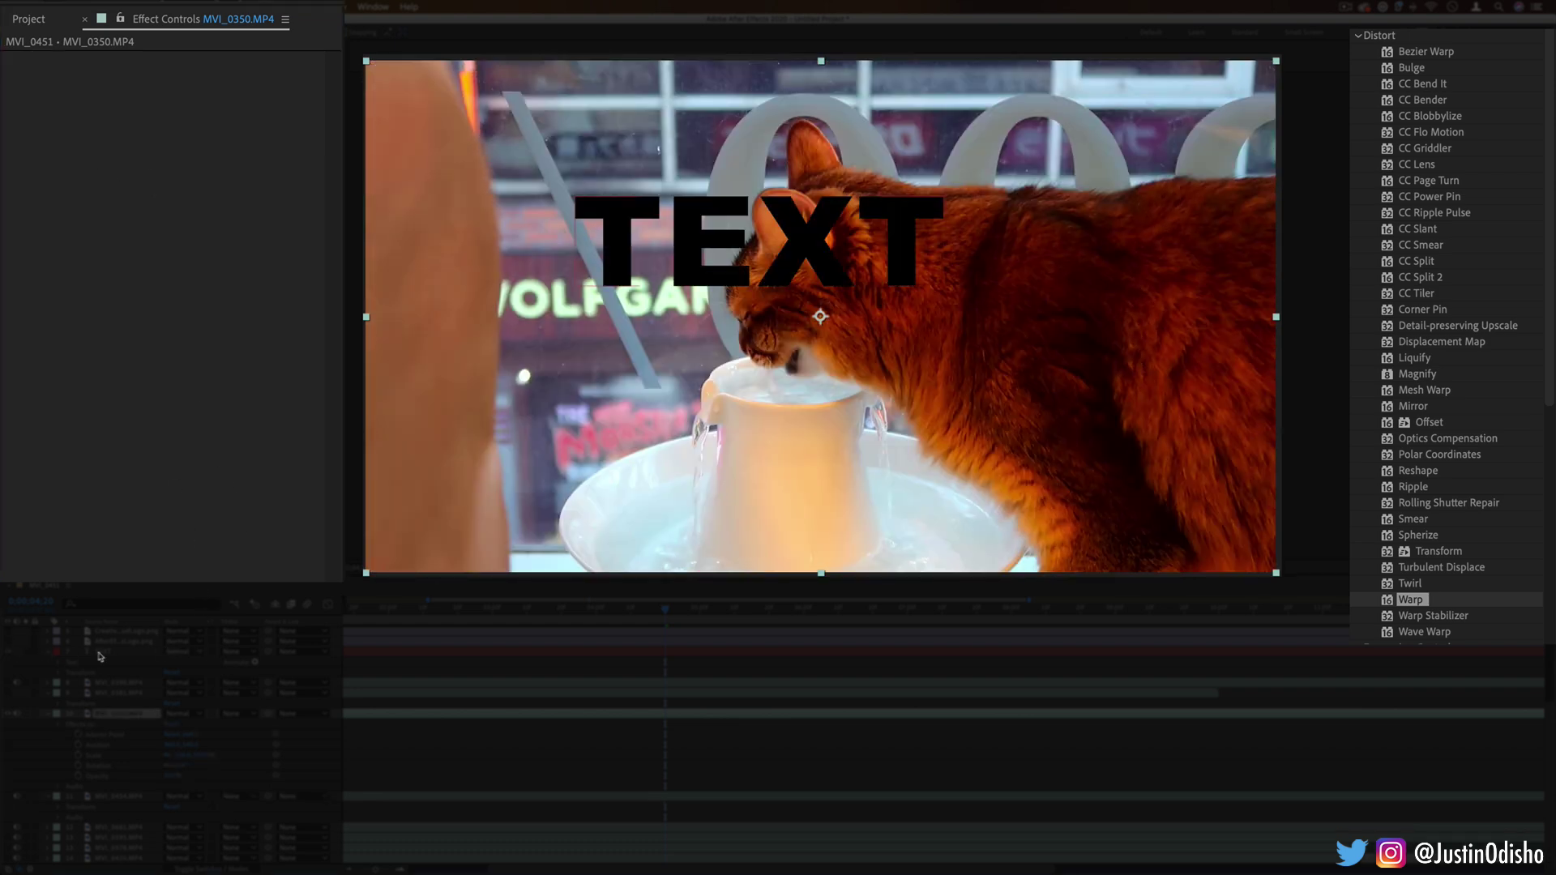
click(110, 653)
drag(1410, 600, 818, 316)
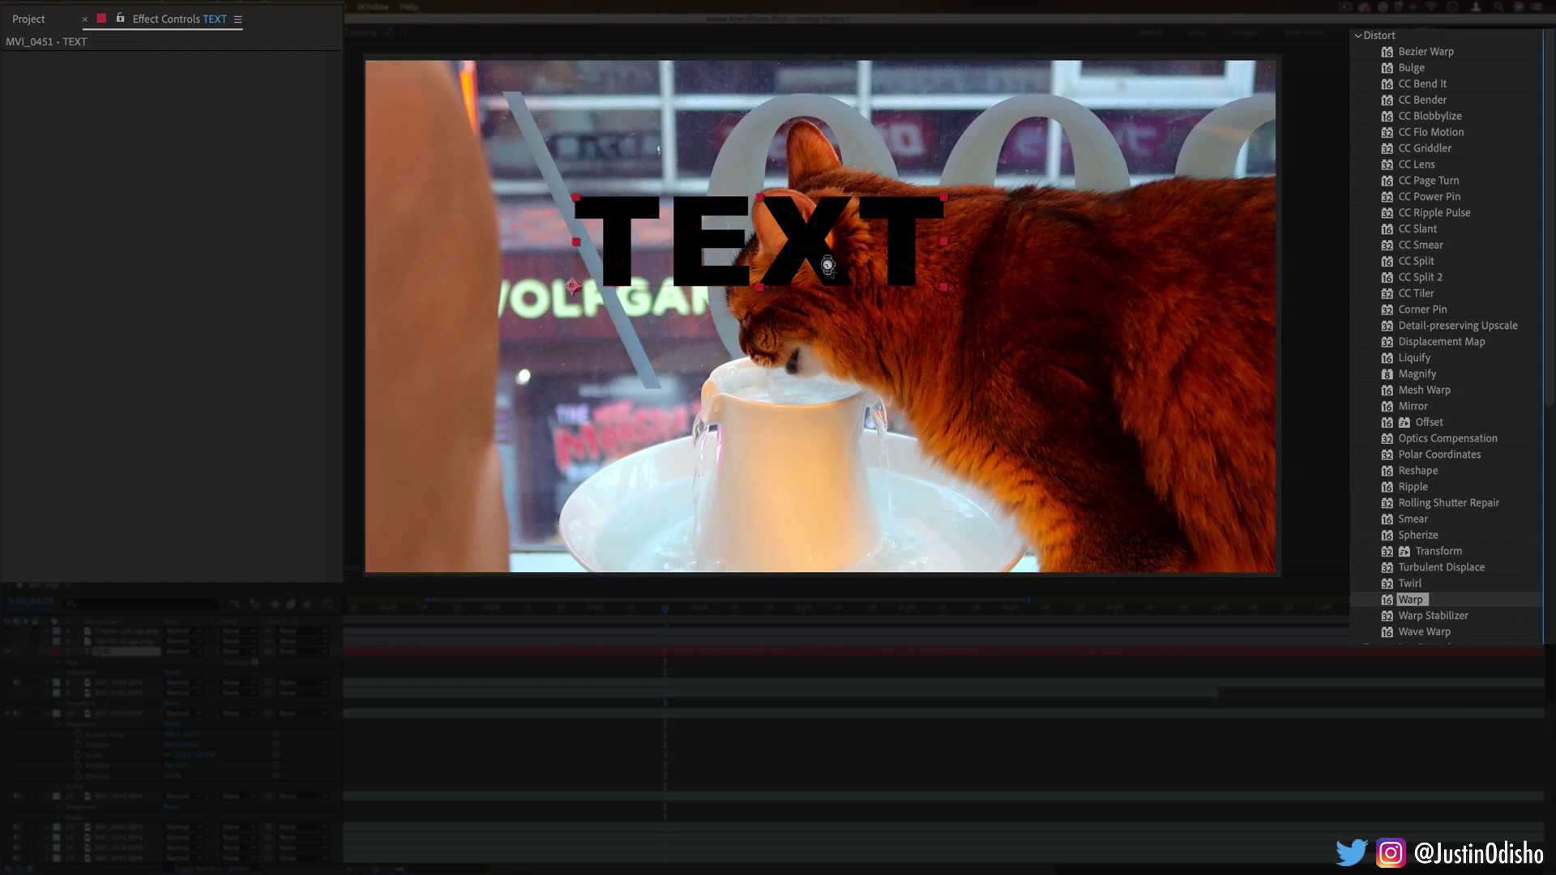
drag(192, 111, 150, 111)
click(238, 79)
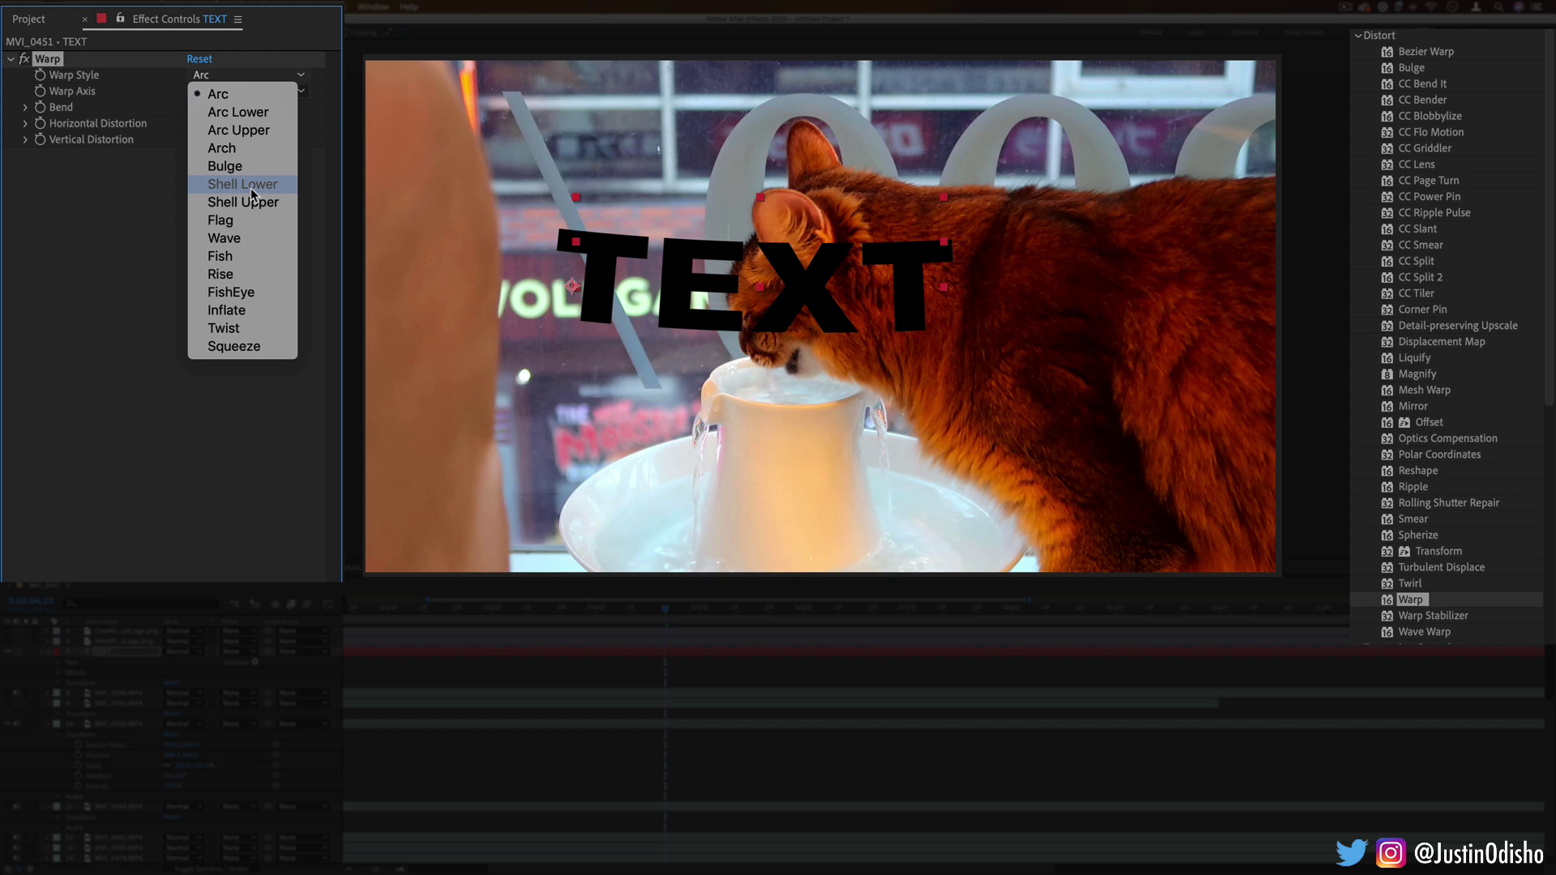
click(250, 187)
drag(199, 112, 300, 114)
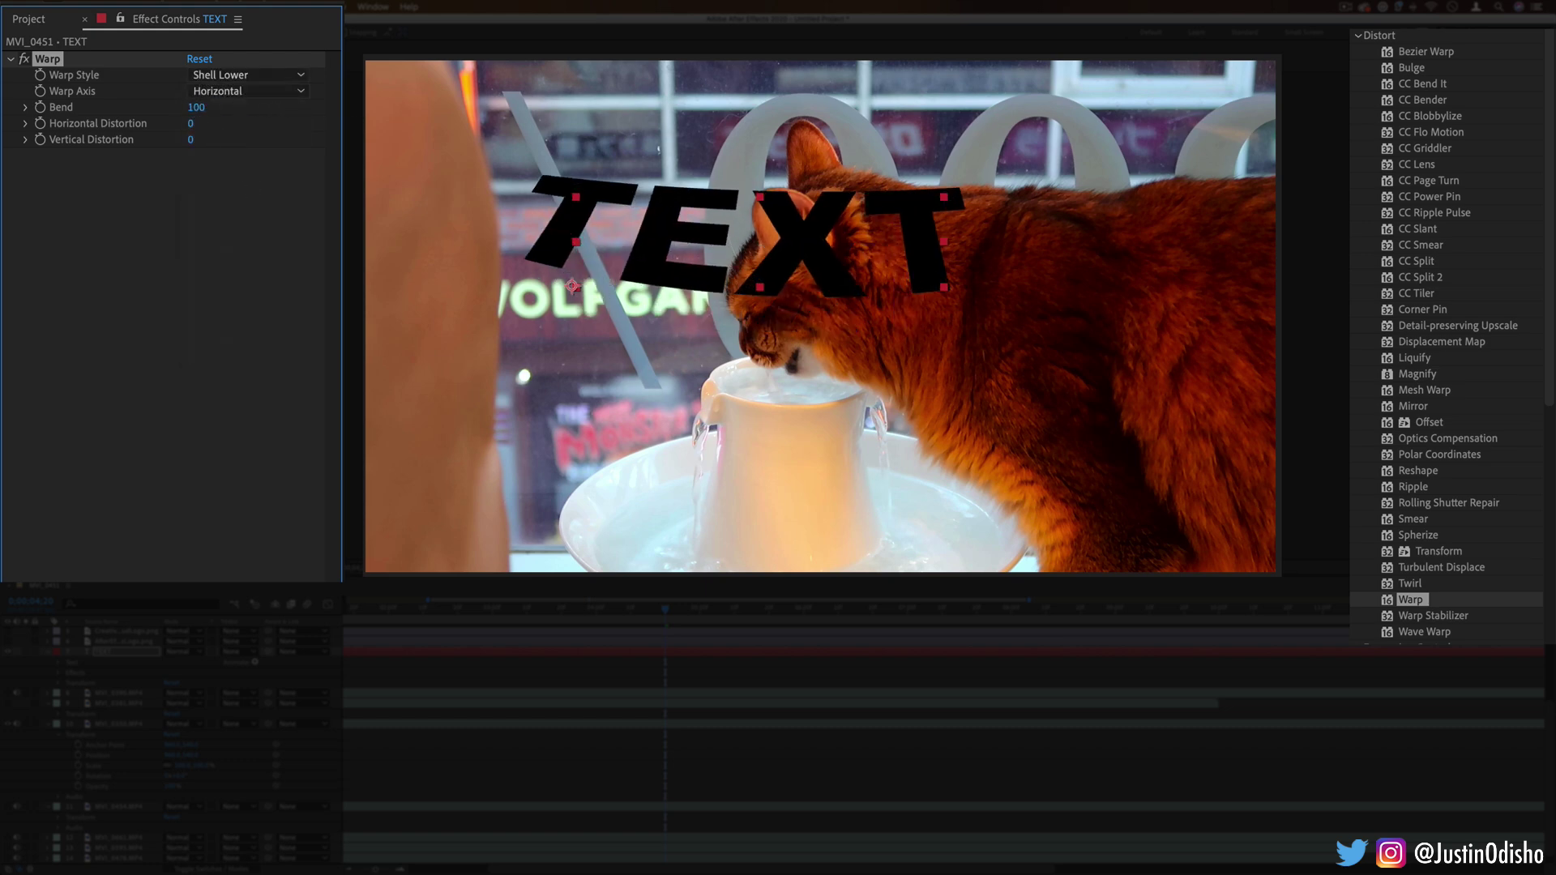
drag(192, 124, 308, 125)
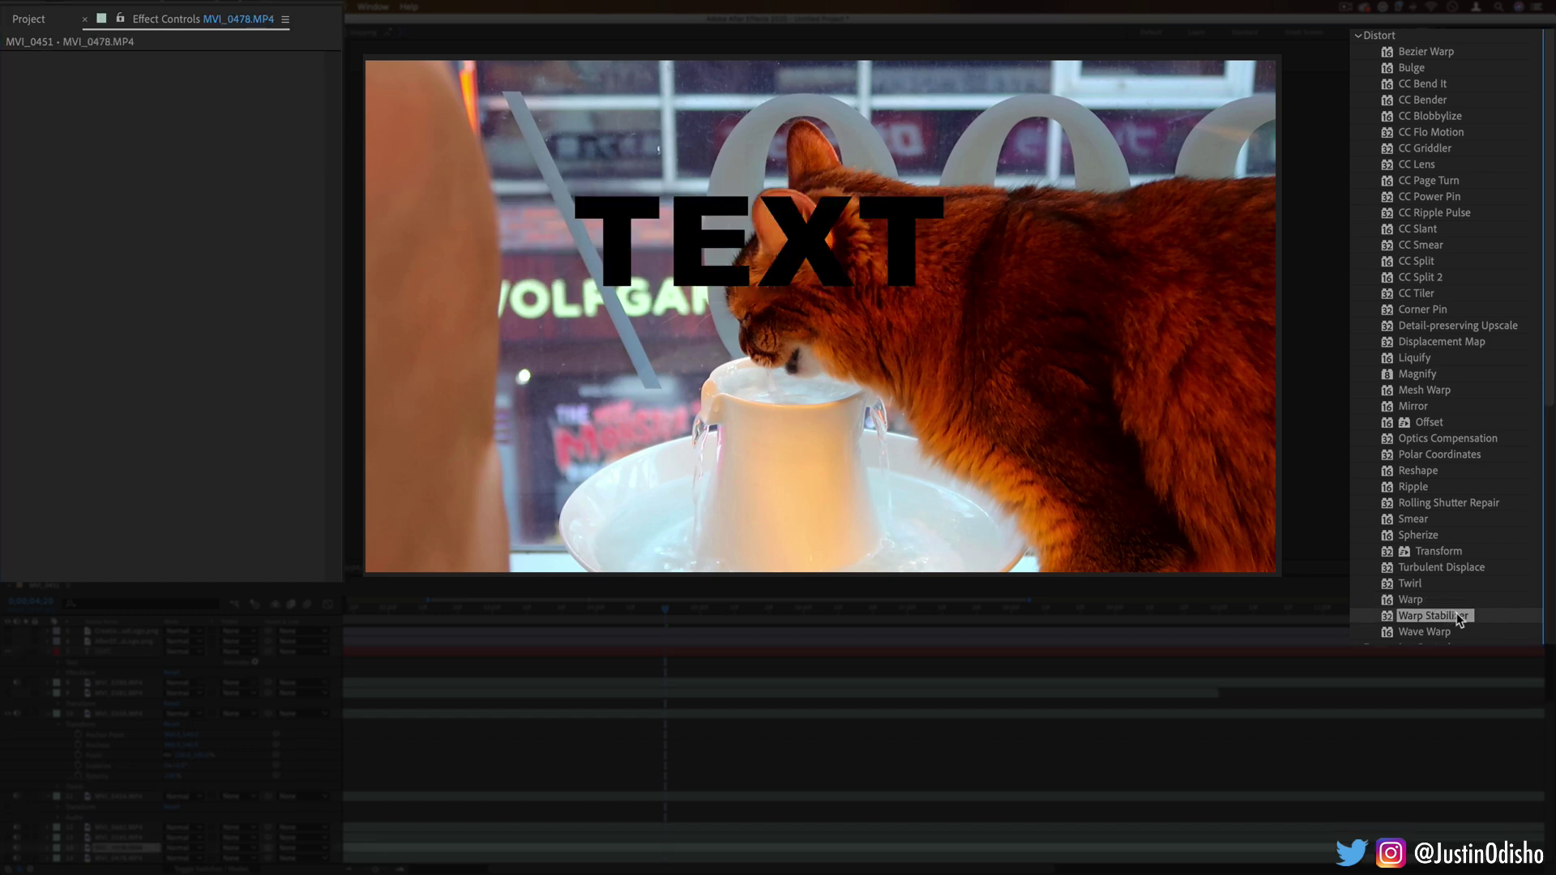
Show the MVI_0562.MP4 layer, move to another moment of the clip, and apply Warp Stabilizer to it.
scroll(14, 655, up, 3)
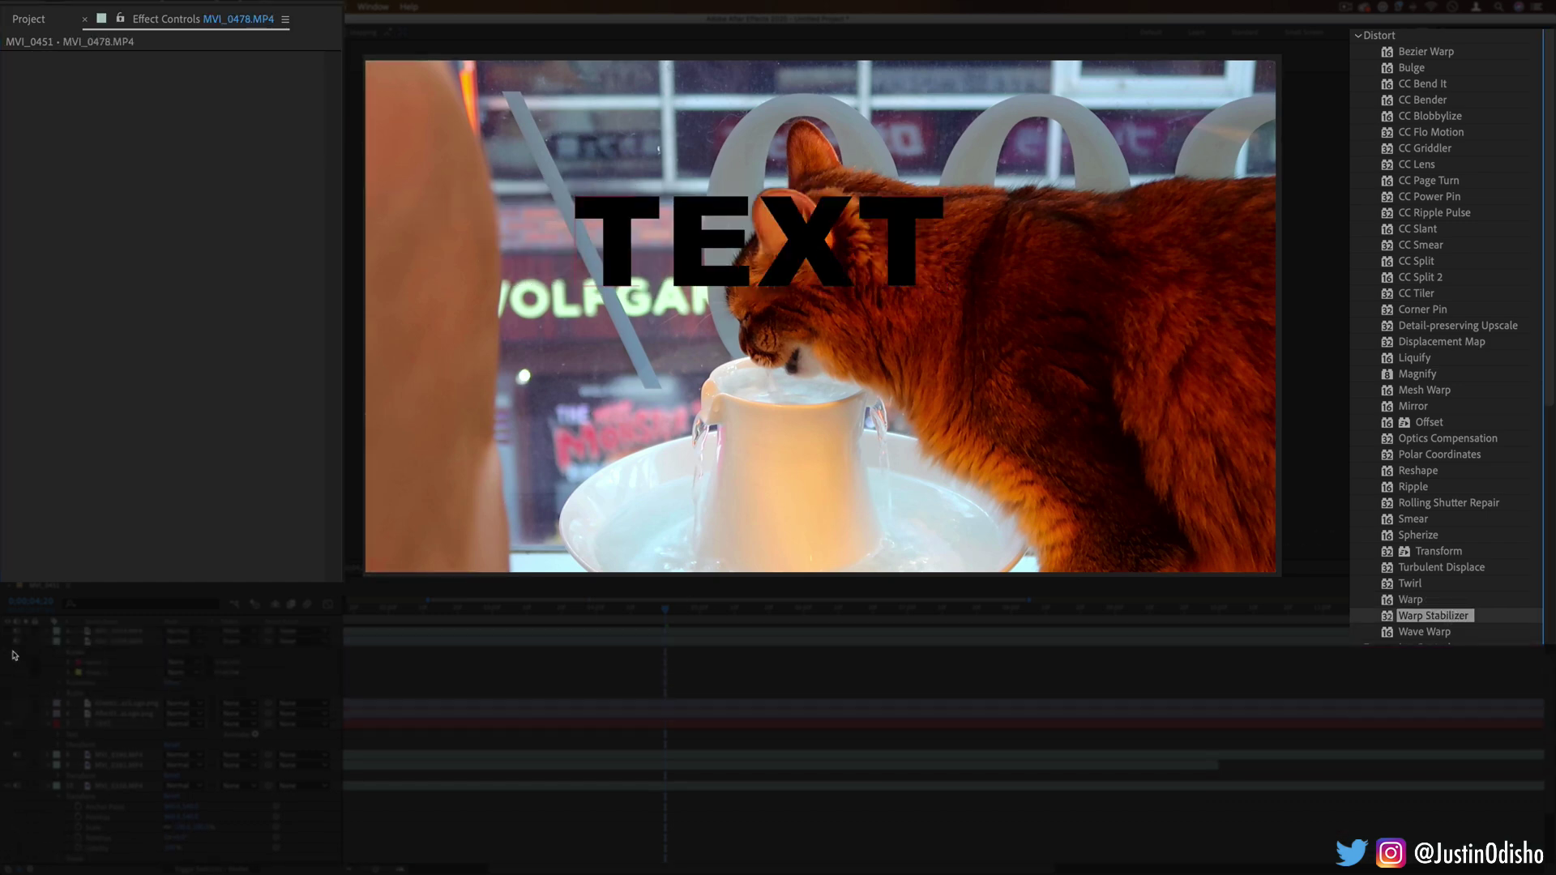
scroll(12, 651, up, 1)
click(8, 654)
click(90, 653)
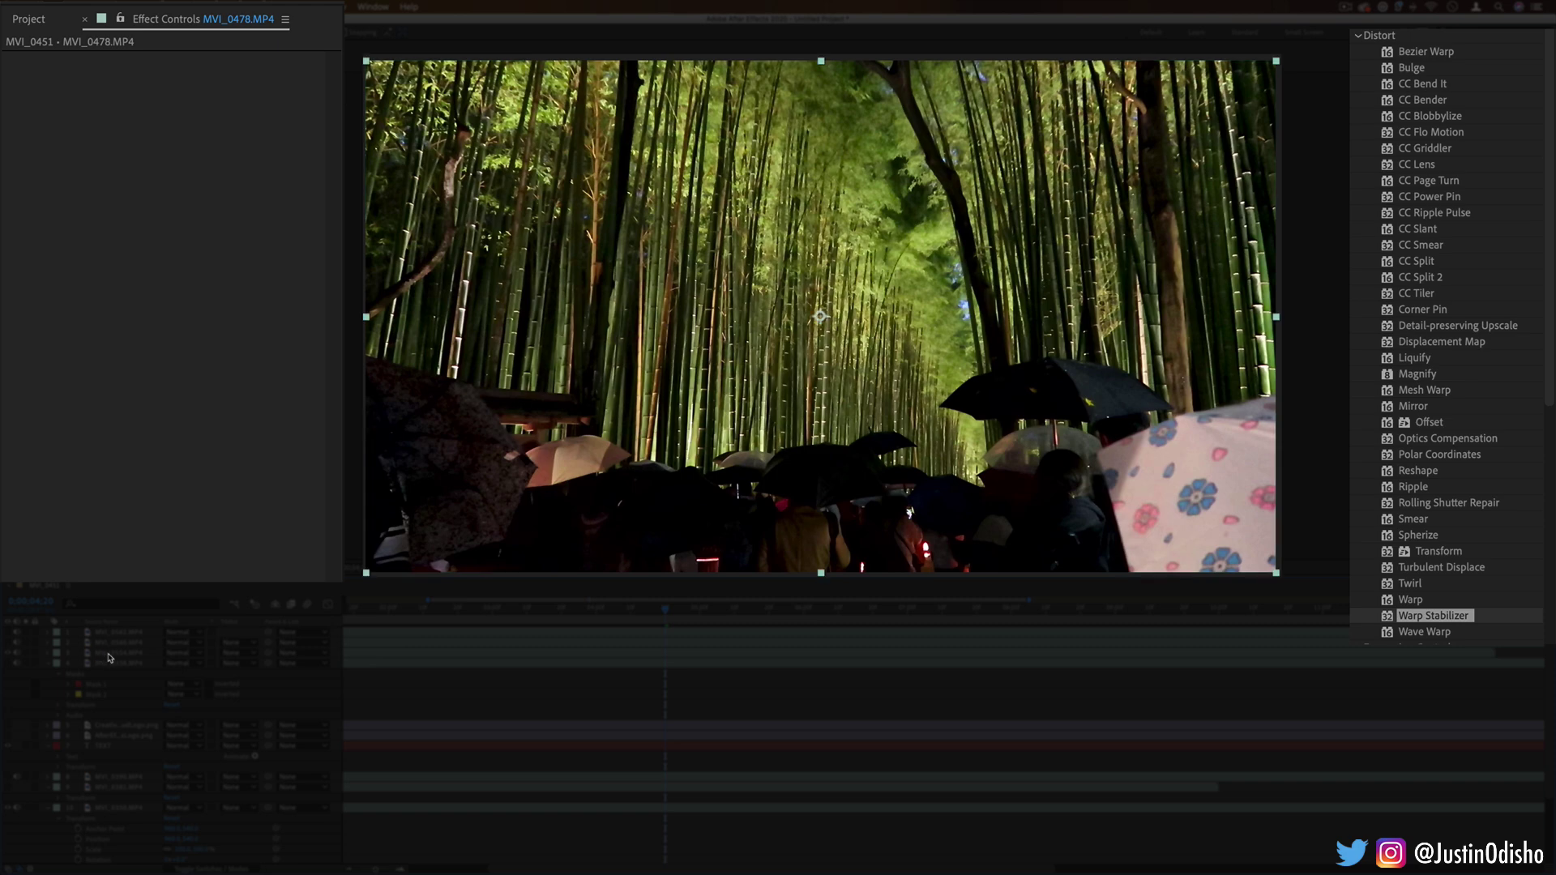
click(8, 632)
click(114, 632)
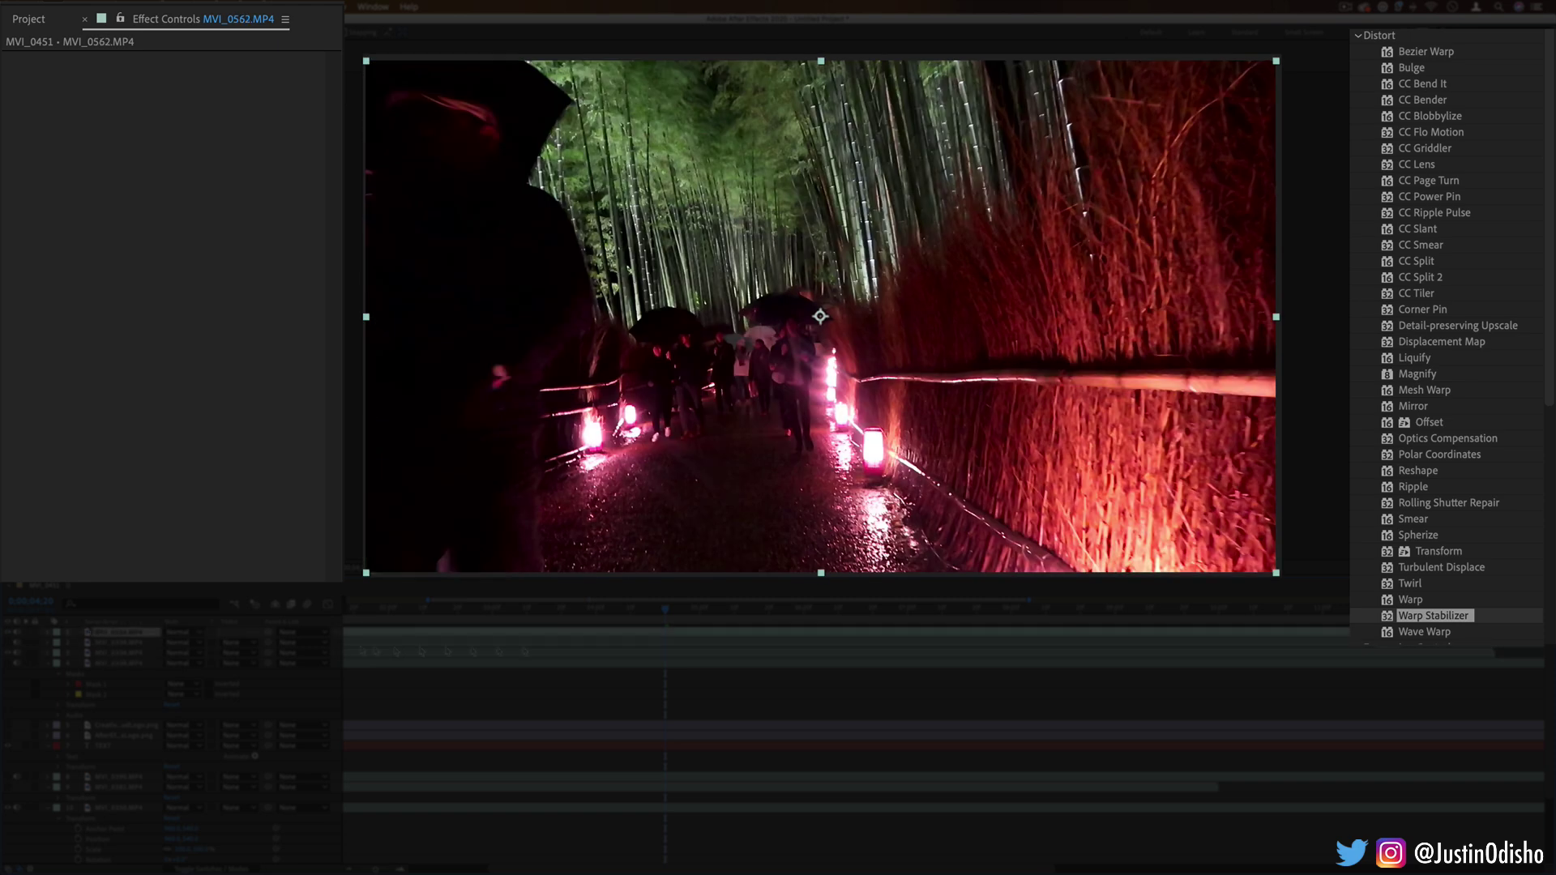
drag(671, 610, 704, 609)
drag(1454, 618, 848, 430)
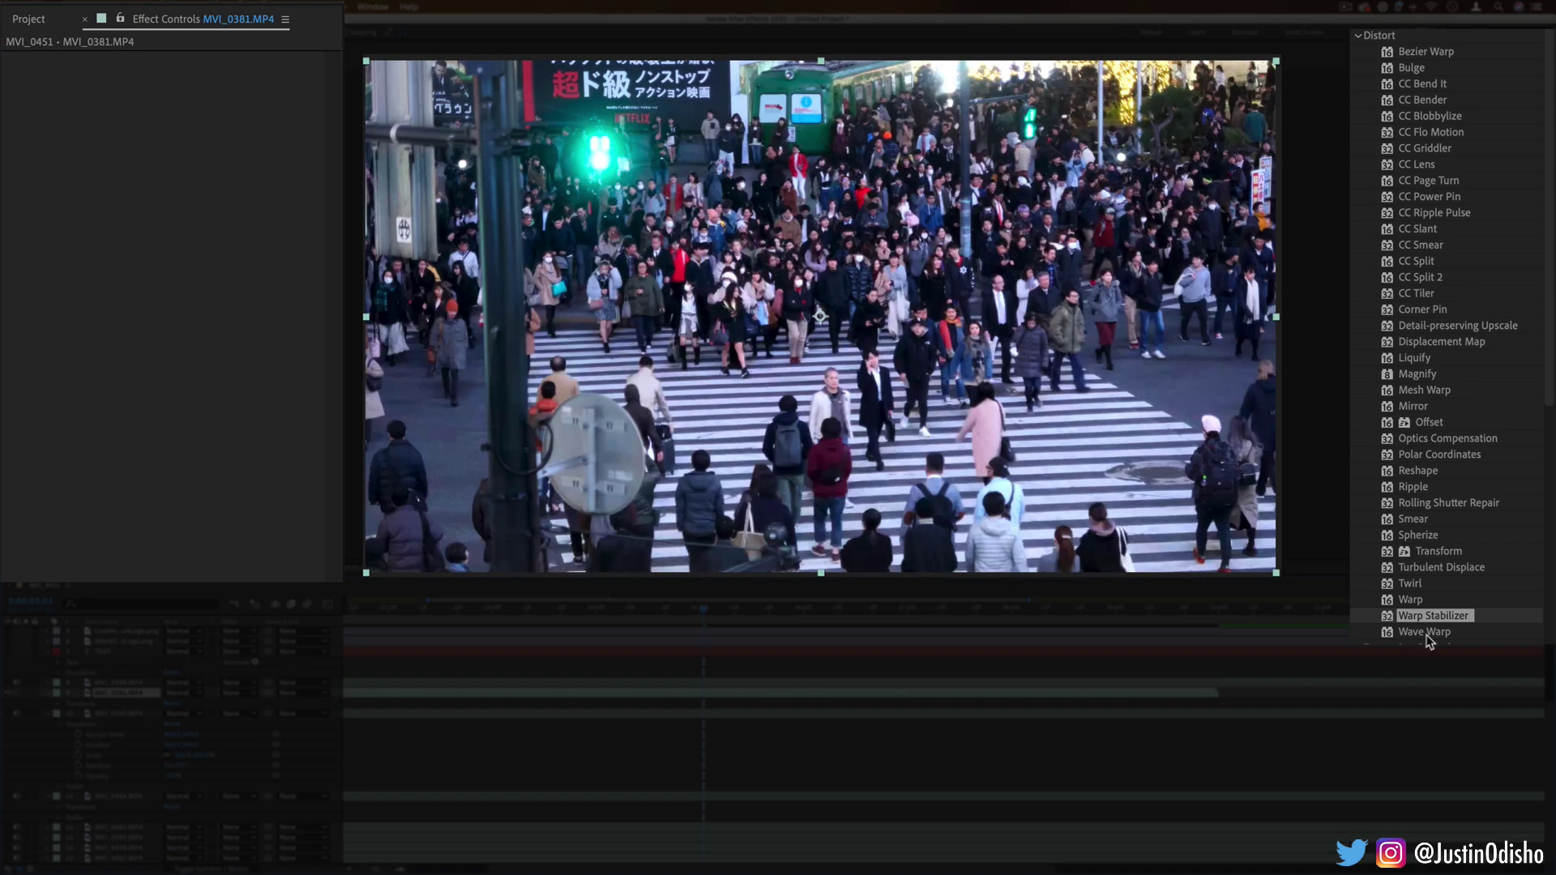
Apply Wave Warp to MVI_0381.MP4 with wave height 50 and wave width 102.
drag(1429, 640, 838, 467)
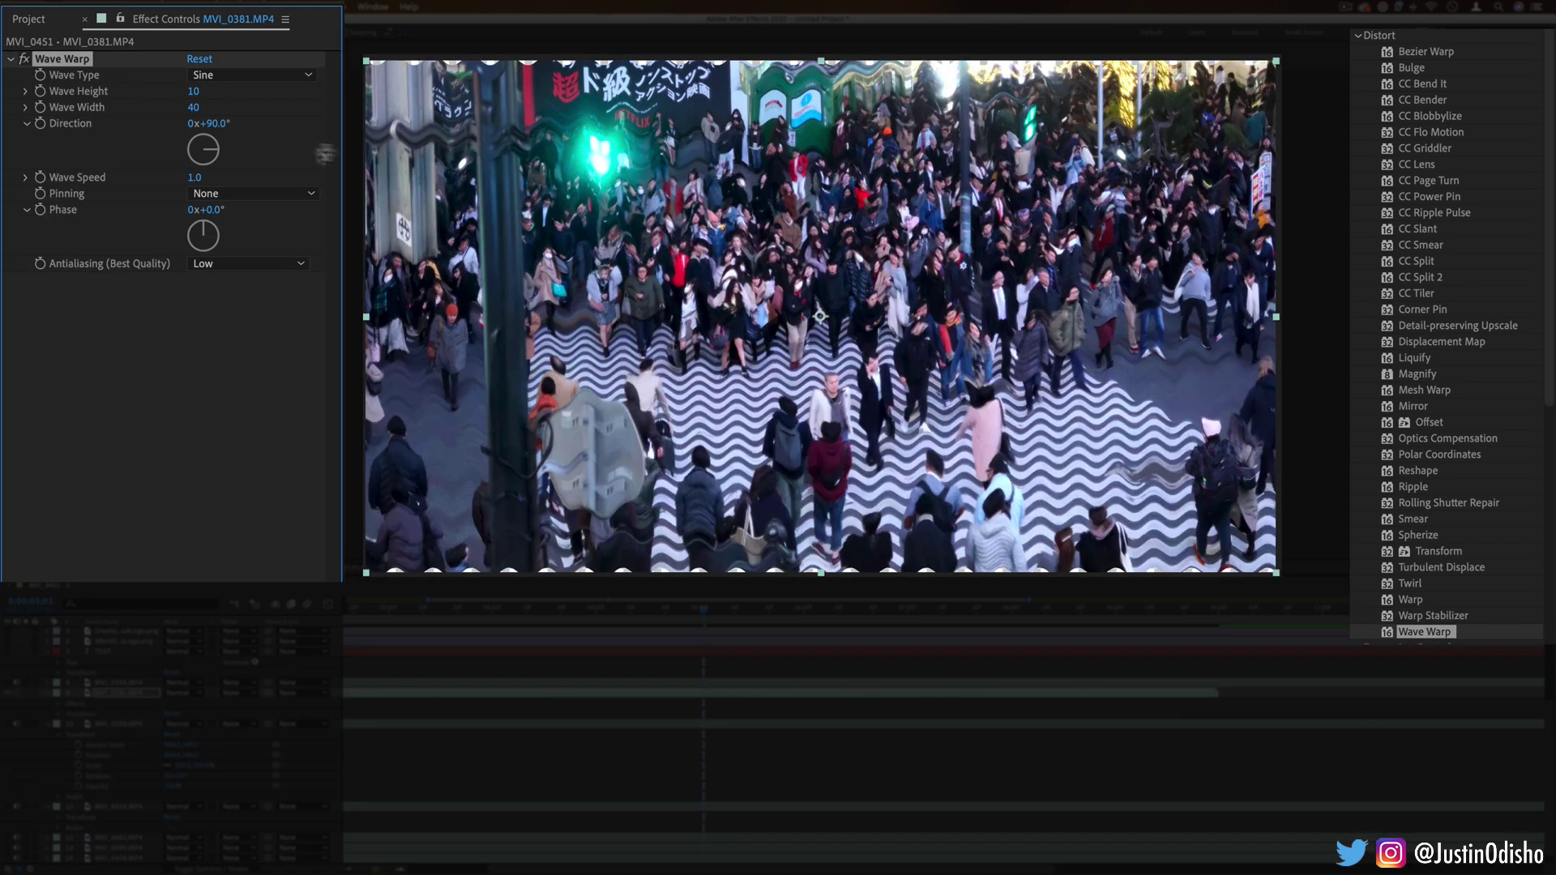
drag(193, 91, 237, 92)
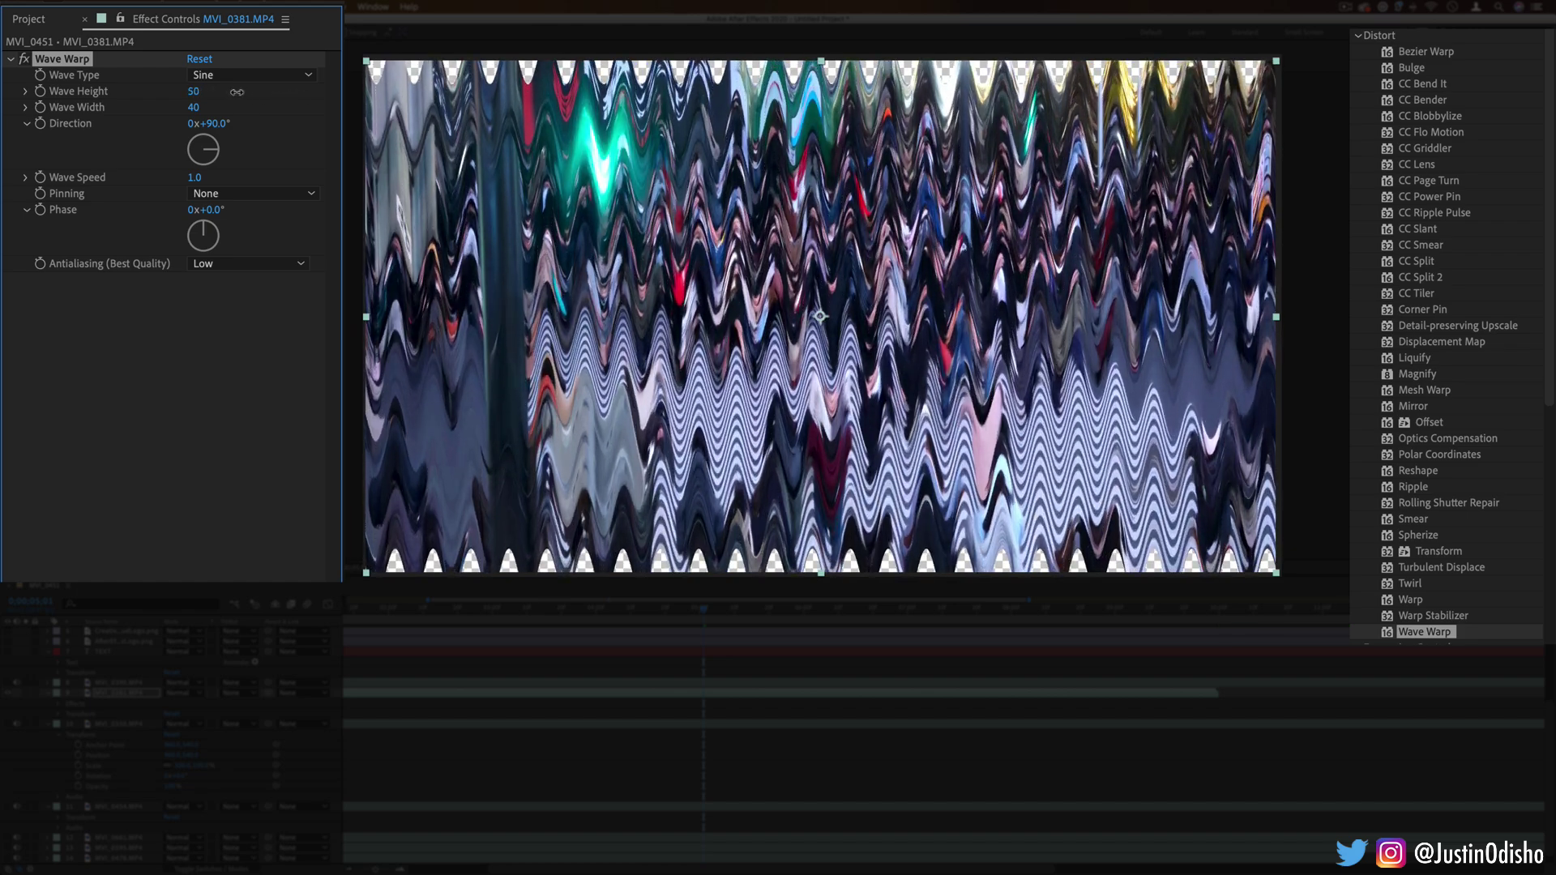
drag(787, 608, 759, 607)
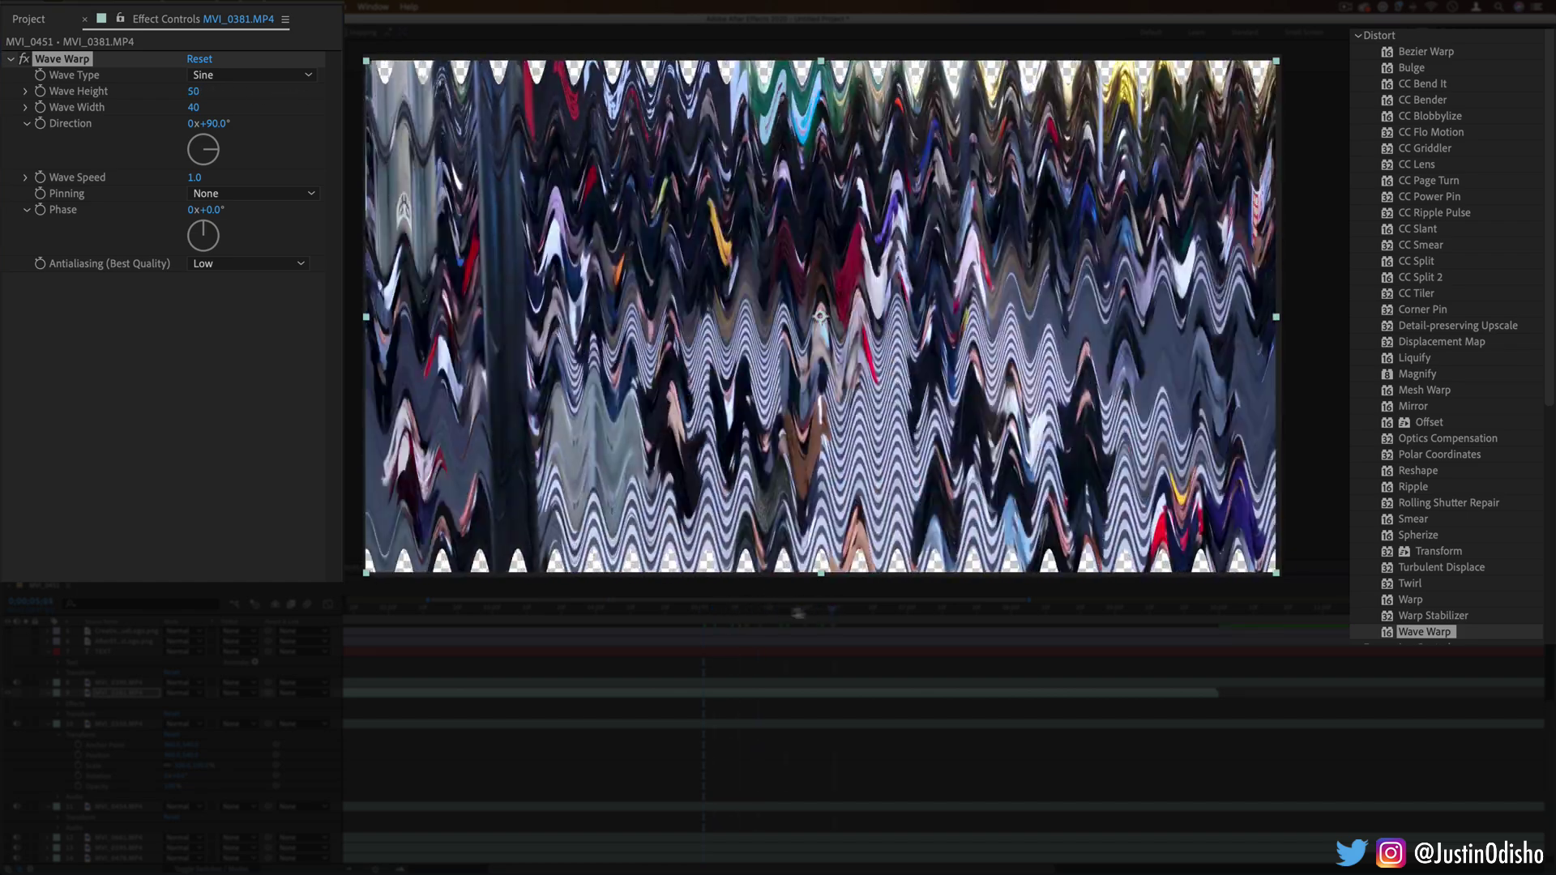
drag(195, 107, 310, 118)
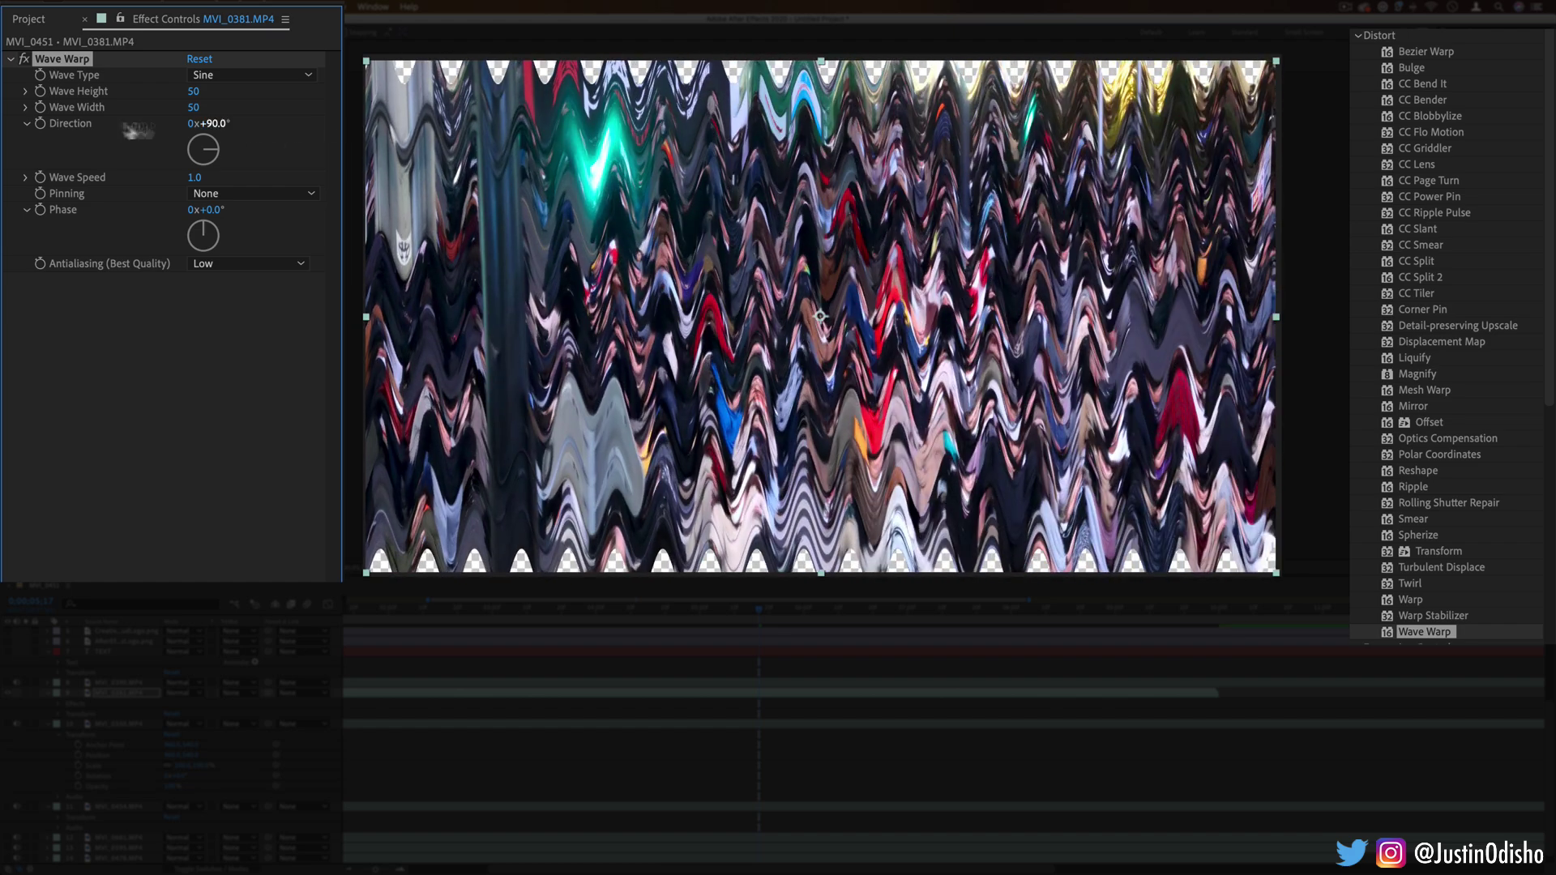
click(193, 107)
text(90)
key(Return)
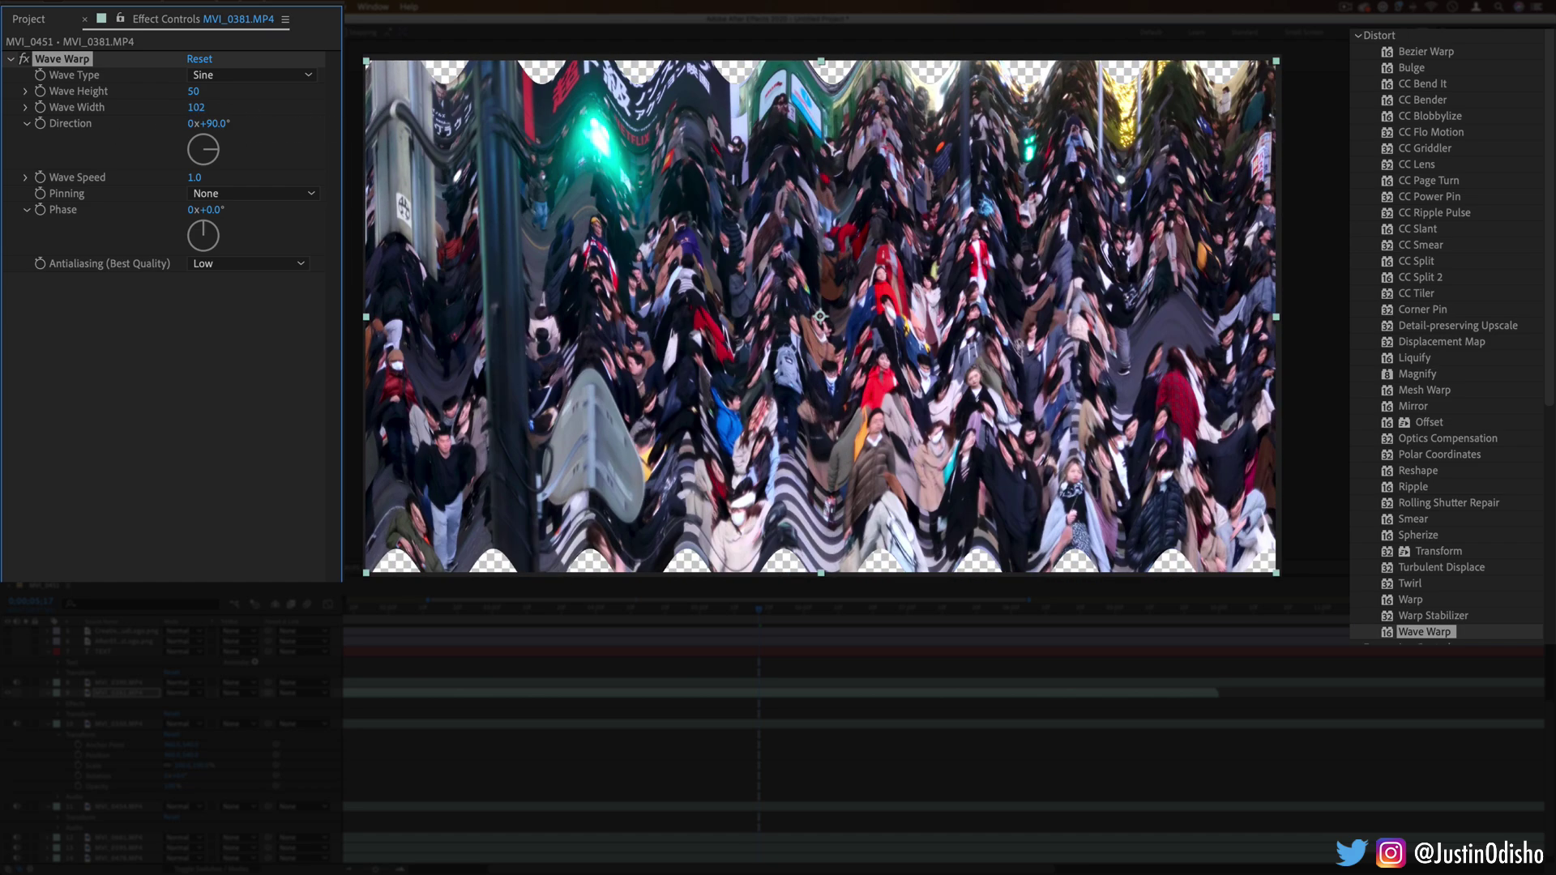
Try the Square wave type on MVI_0381.MP4, and switch to Triangle with wave height 87 and wave width 133.
click(242, 73)
click(238, 110)
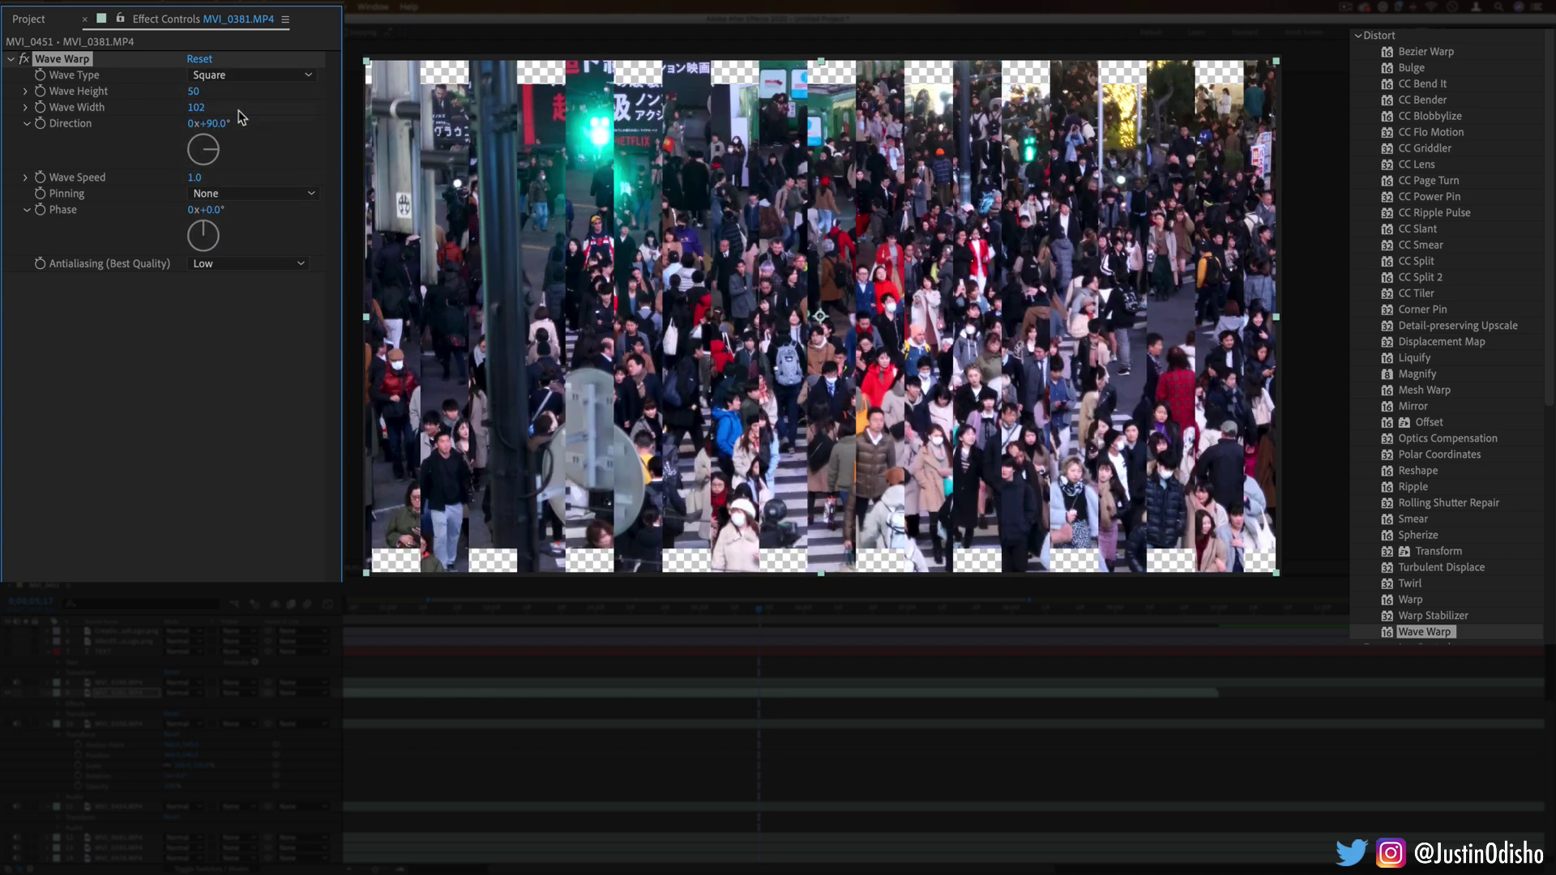
click(243, 75)
click(243, 129)
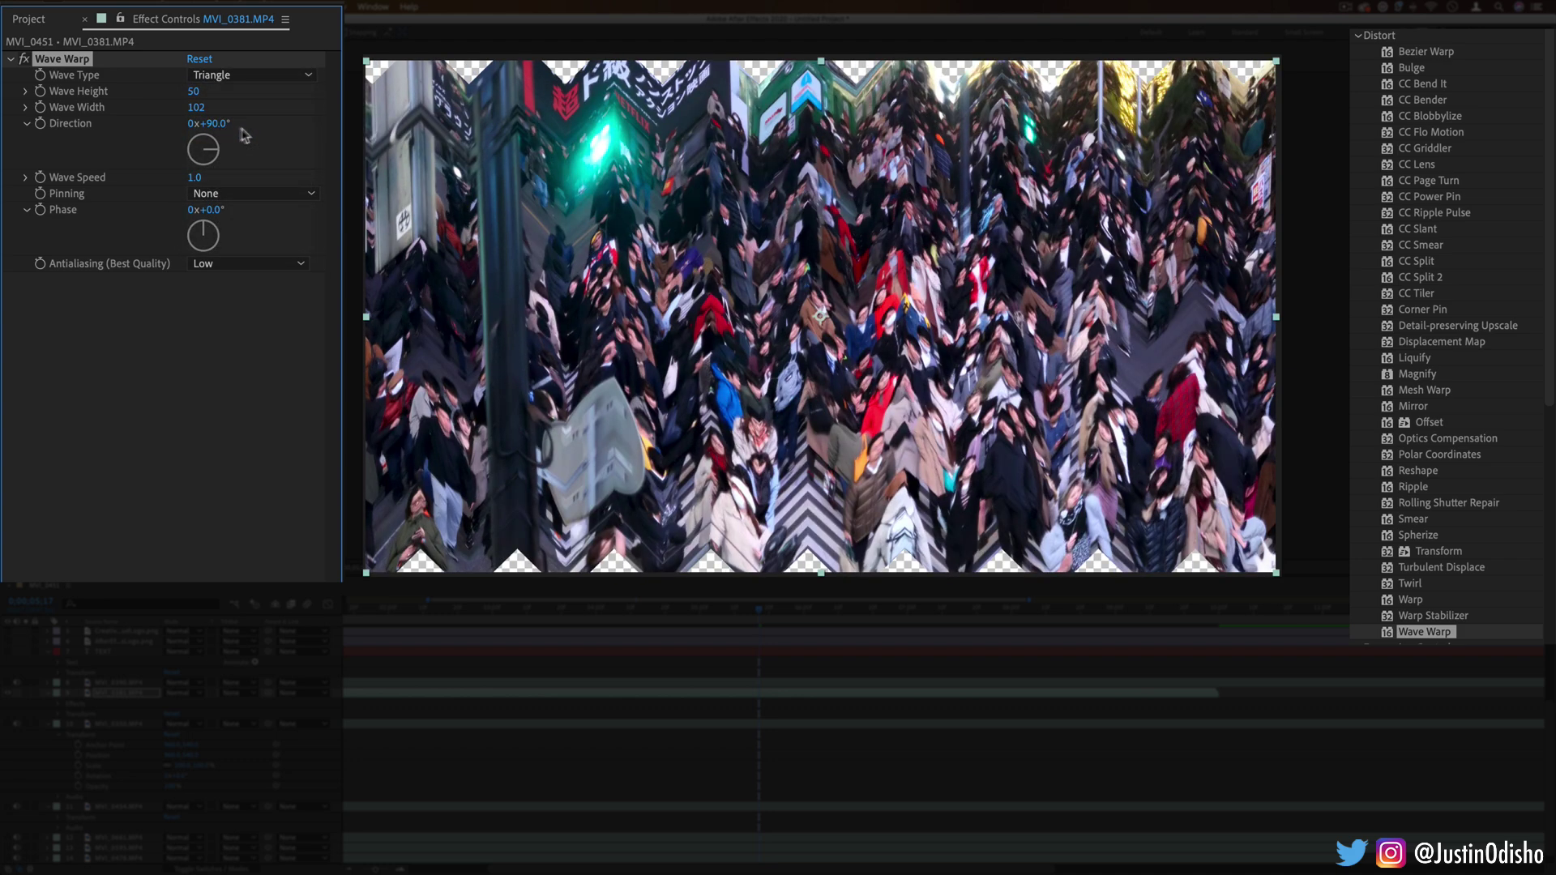
drag(195, 92, 275, 114)
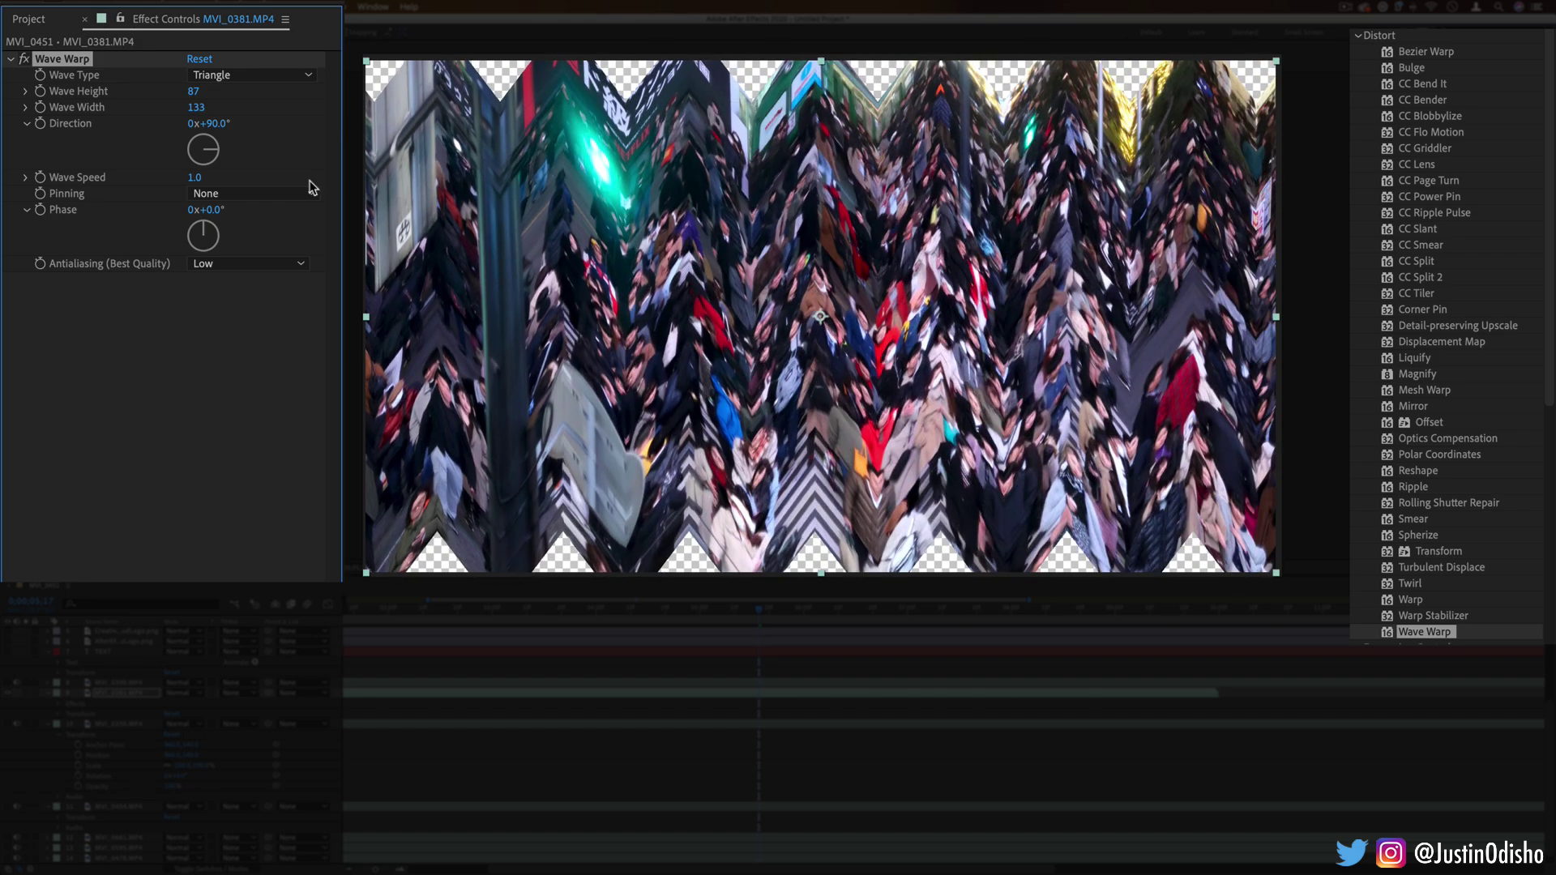
Set the Wave Warp direction to 292° and speed to 1.4, preview the motion, and pin All Edges.
mouse_move(213, 162)
mouse_down()
mouse_move(175, 170)
mouse_move(172, 142)
mouse_move(217, 179)
mouse_up()
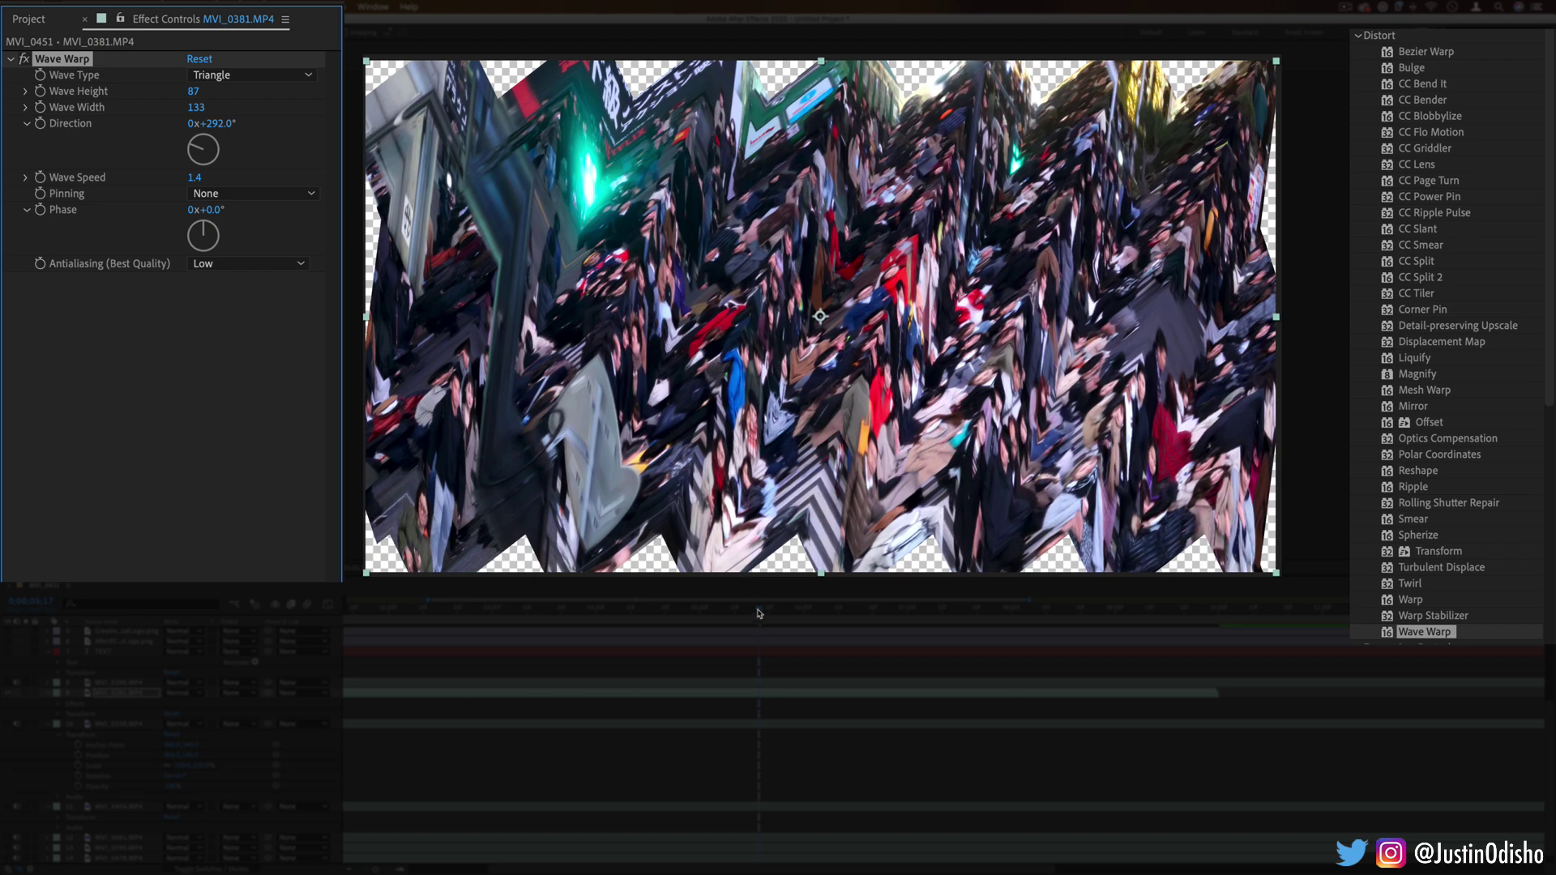
drag(759, 614, 544, 615)
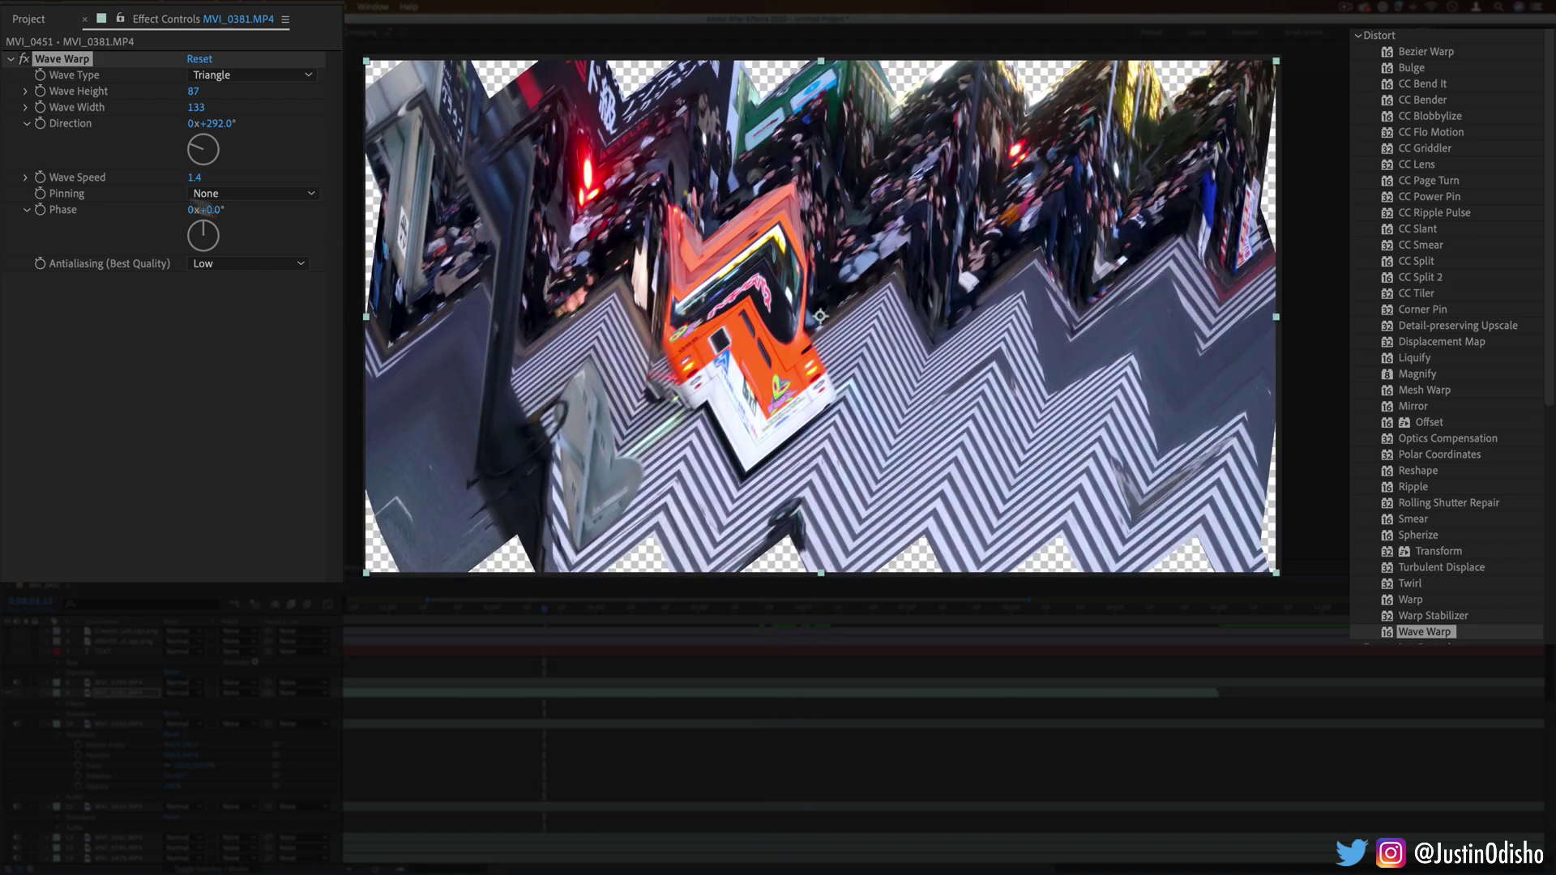
click(253, 194)
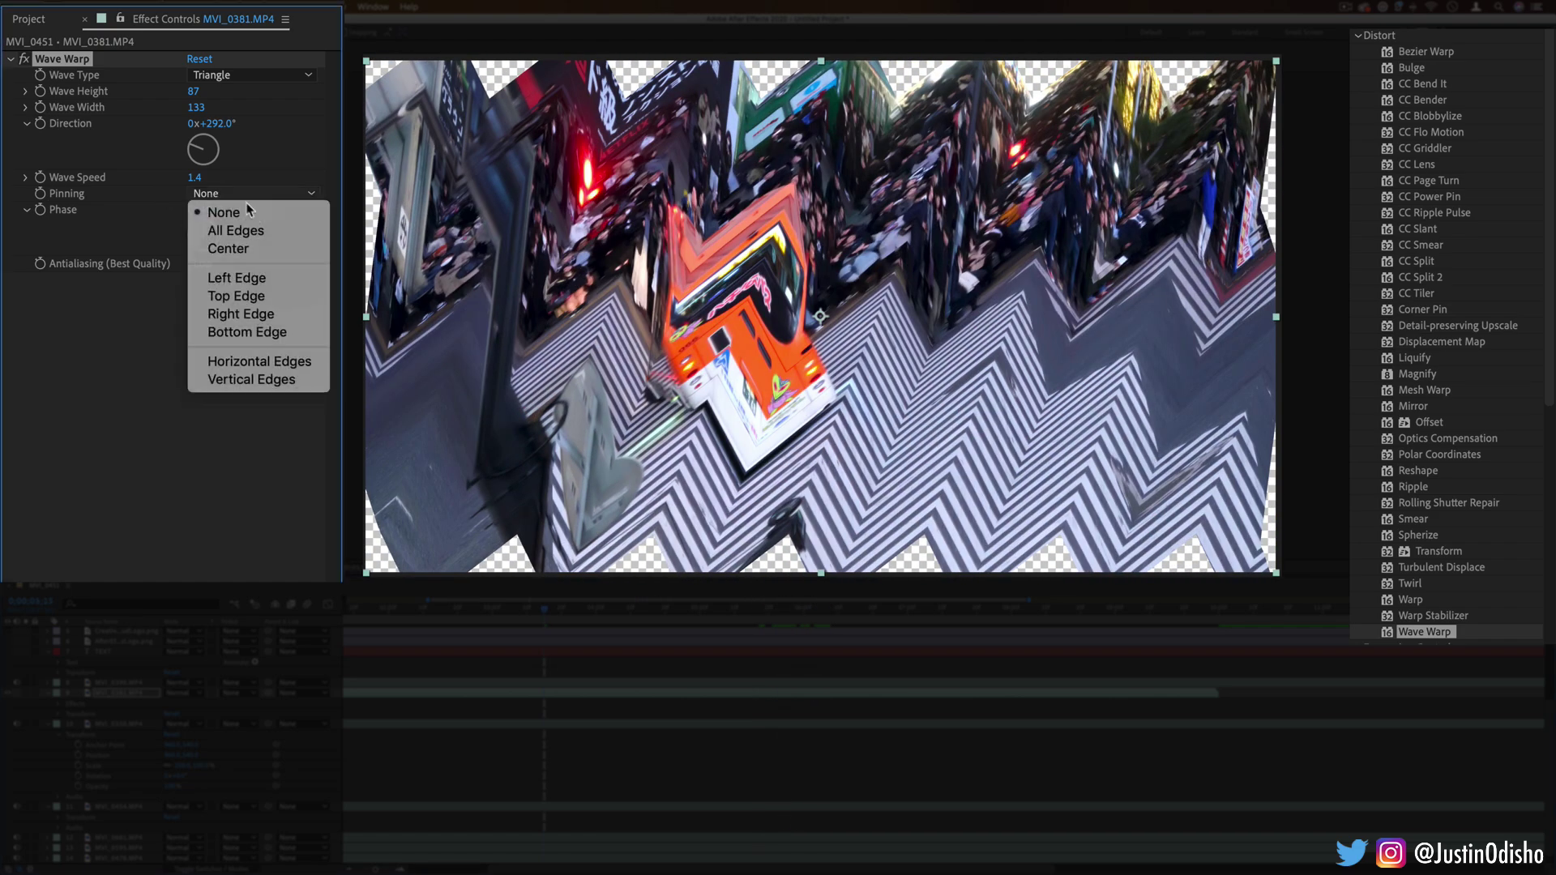
click(249, 212)
click(257, 193)
click(243, 231)
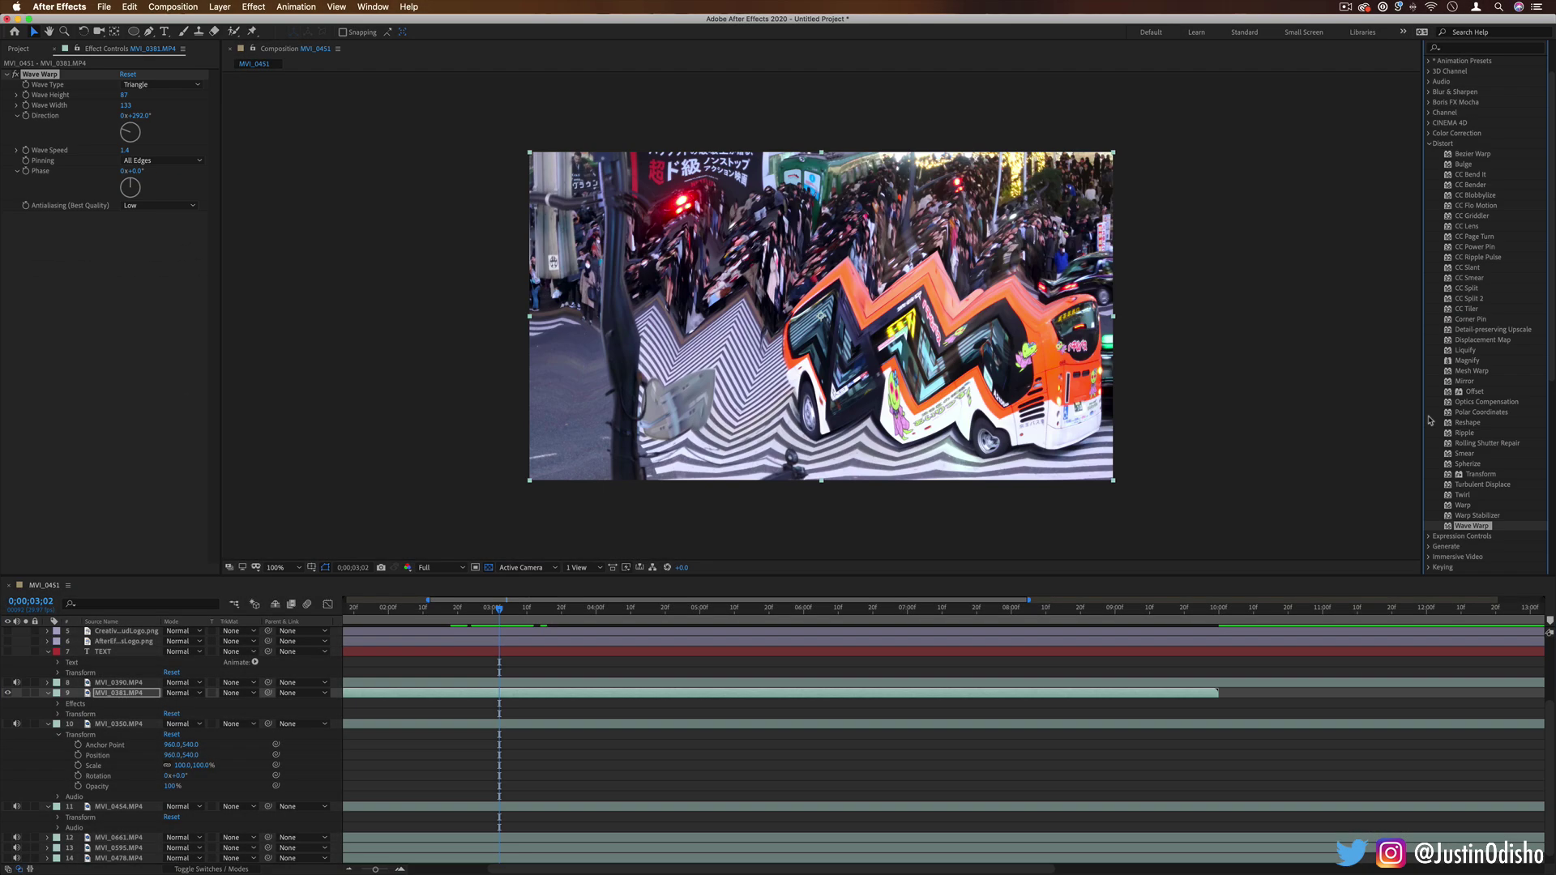
Collapse the Distort category and examine the effects in the Expression Controls category.
click(1488, 228)
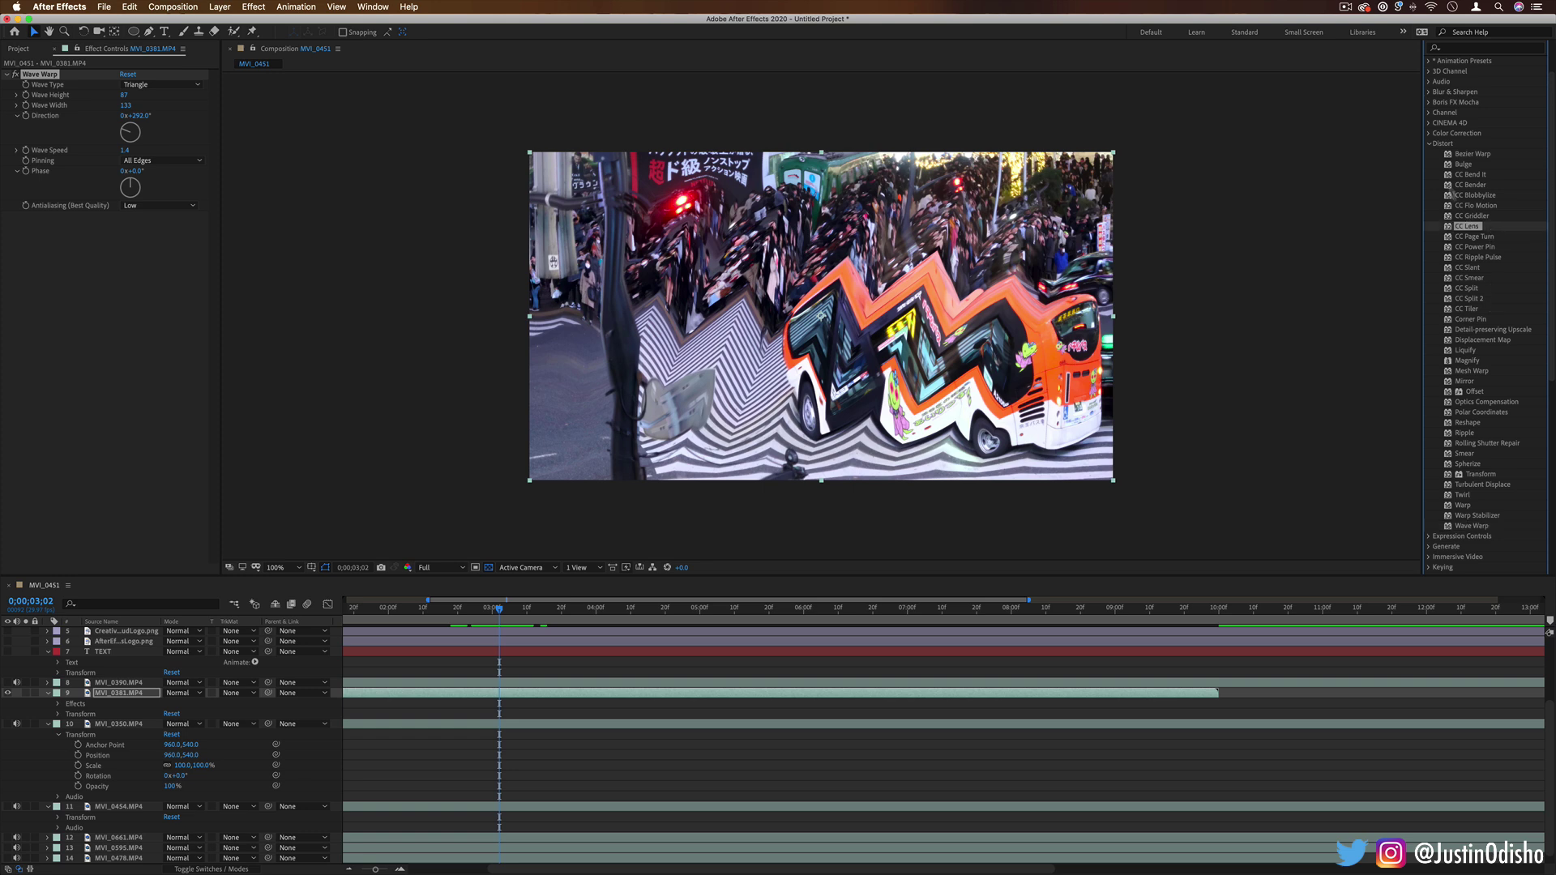
click(1431, 144)
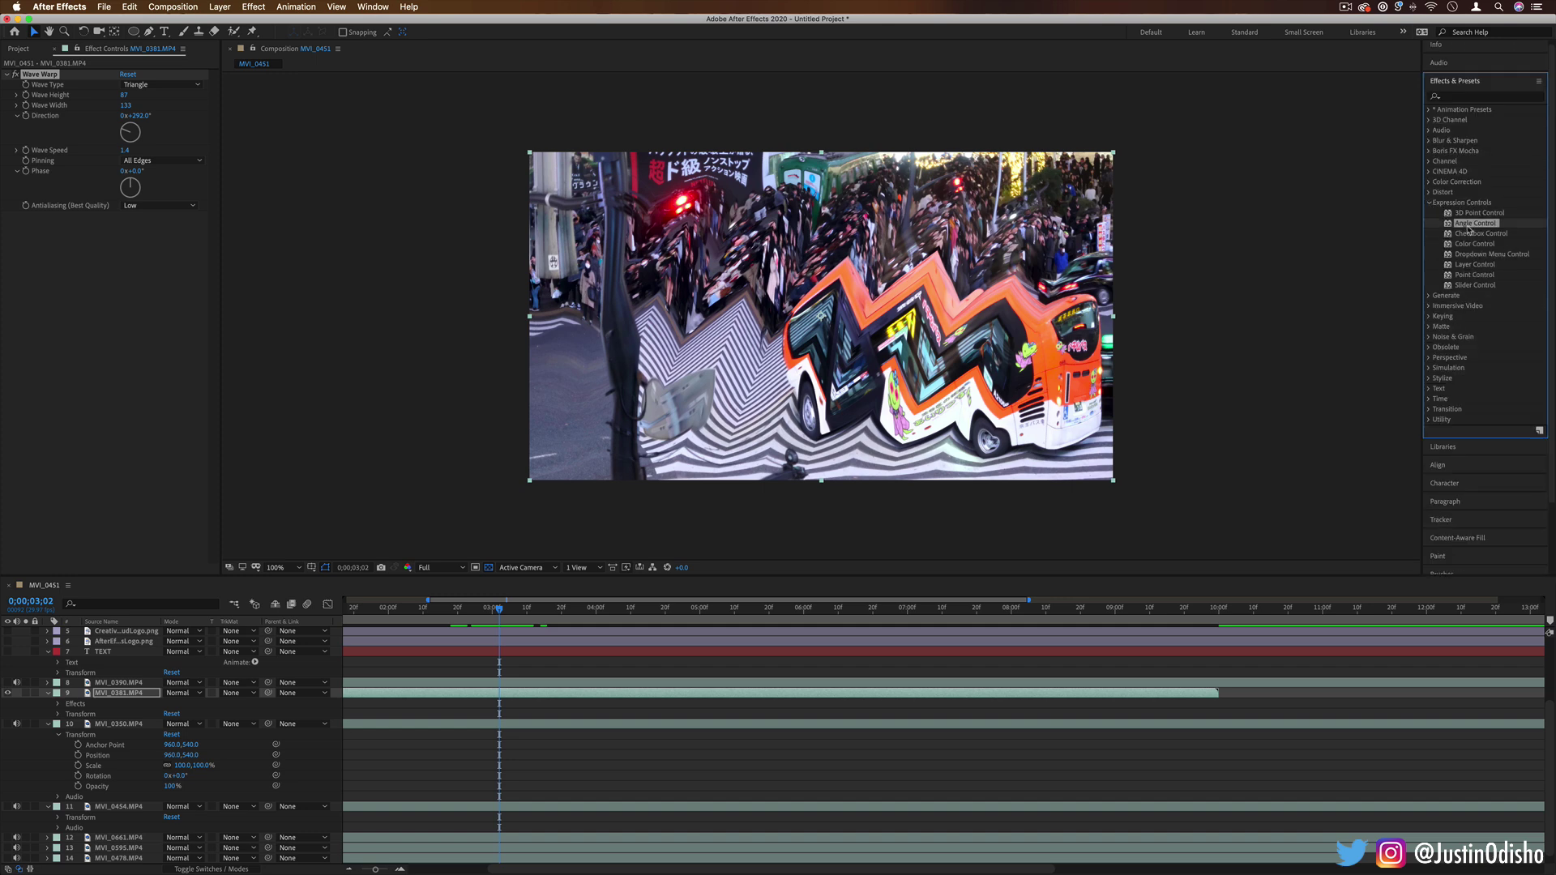
click(1428, 202)
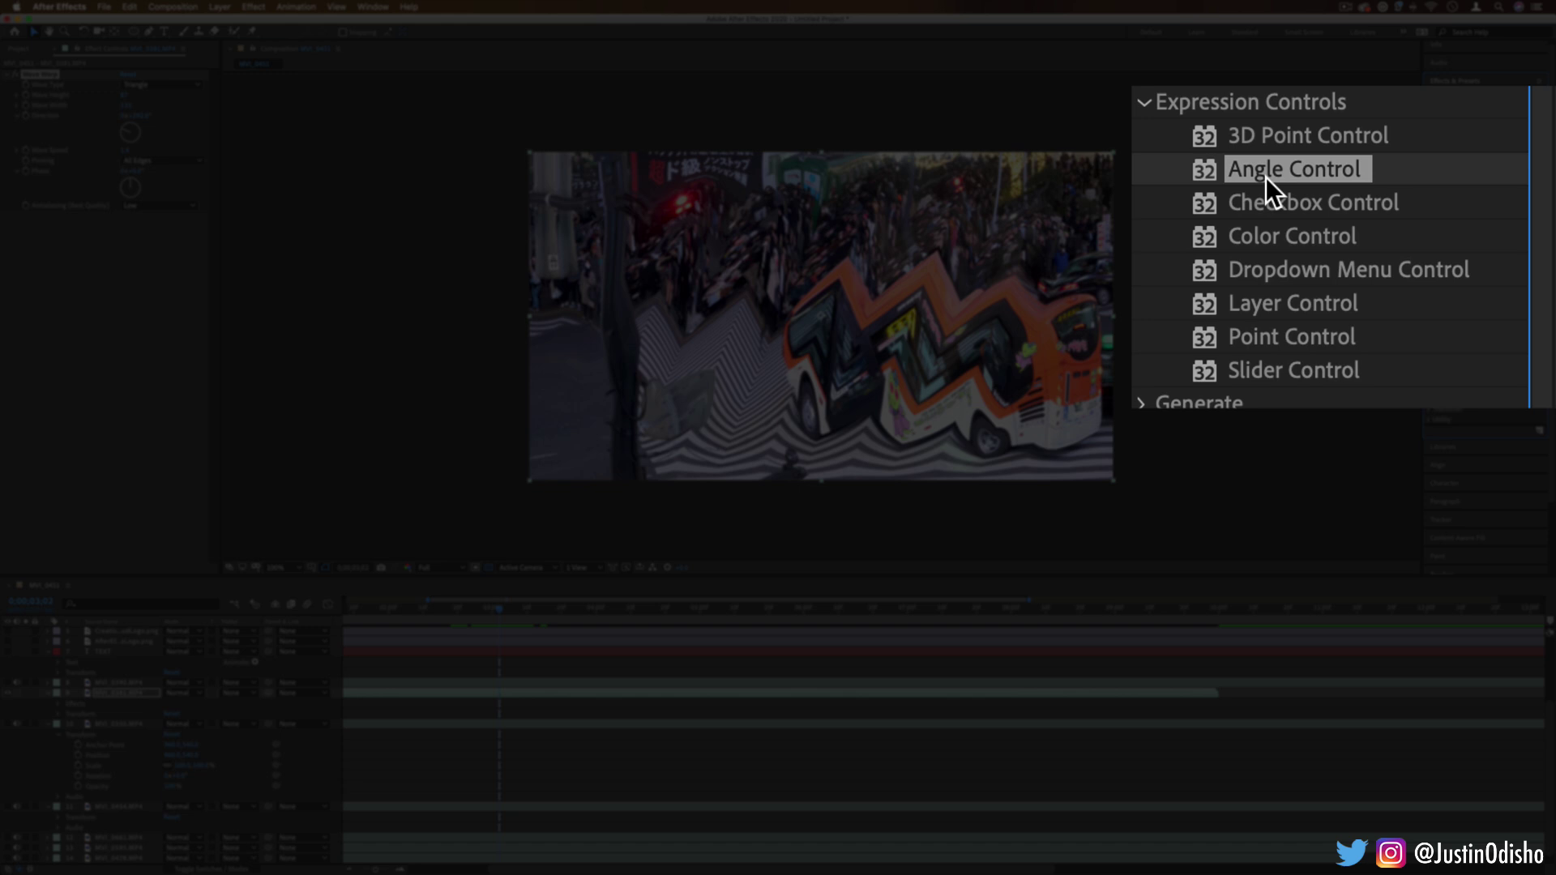
click(1272, 147)
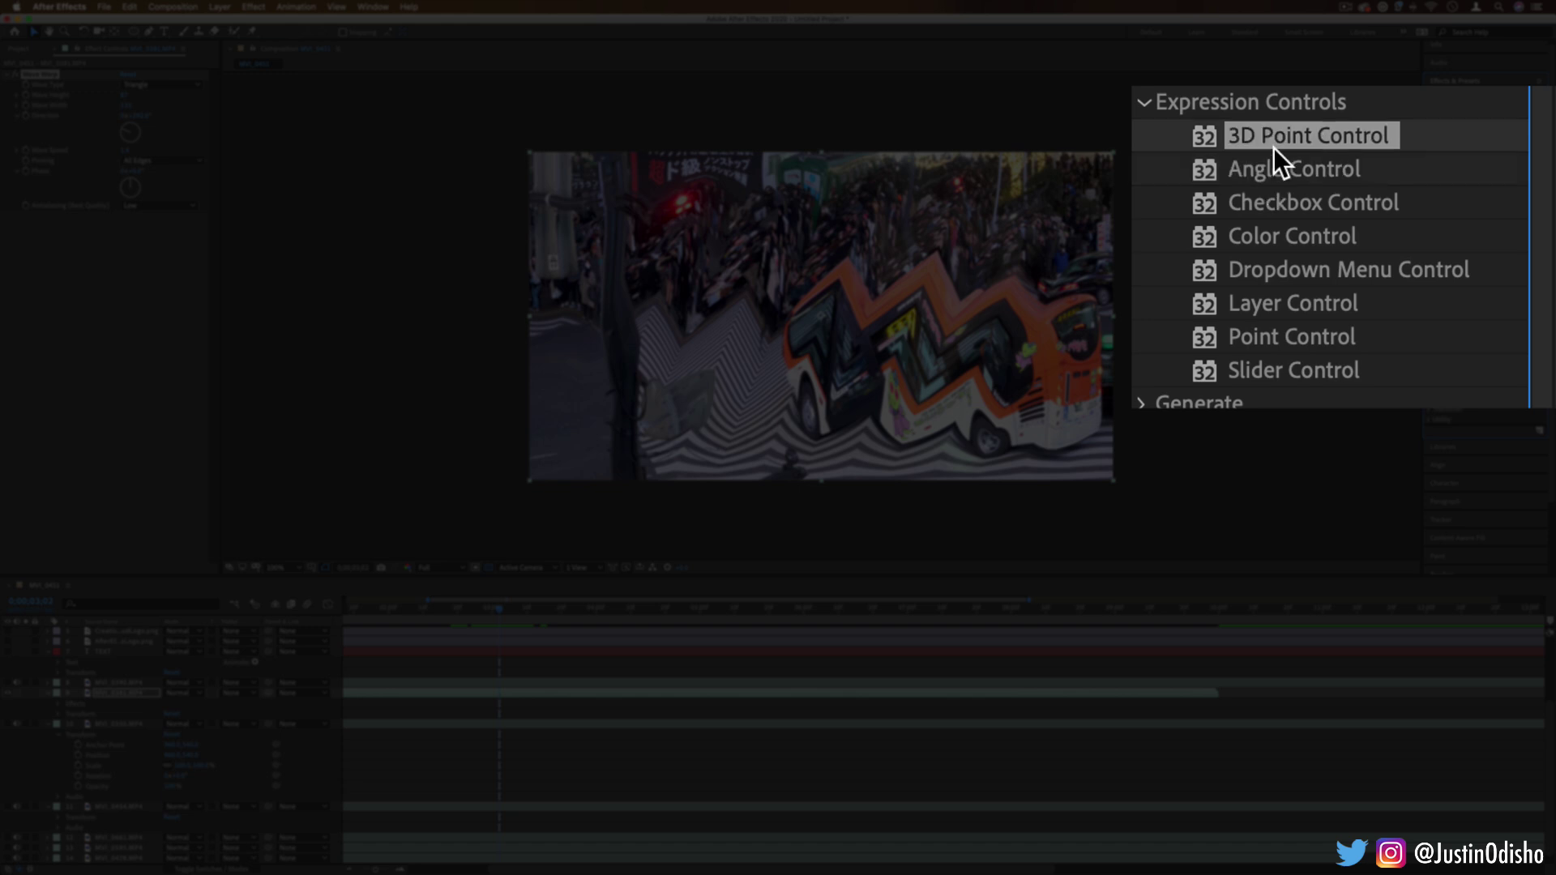
click(1301, 302)
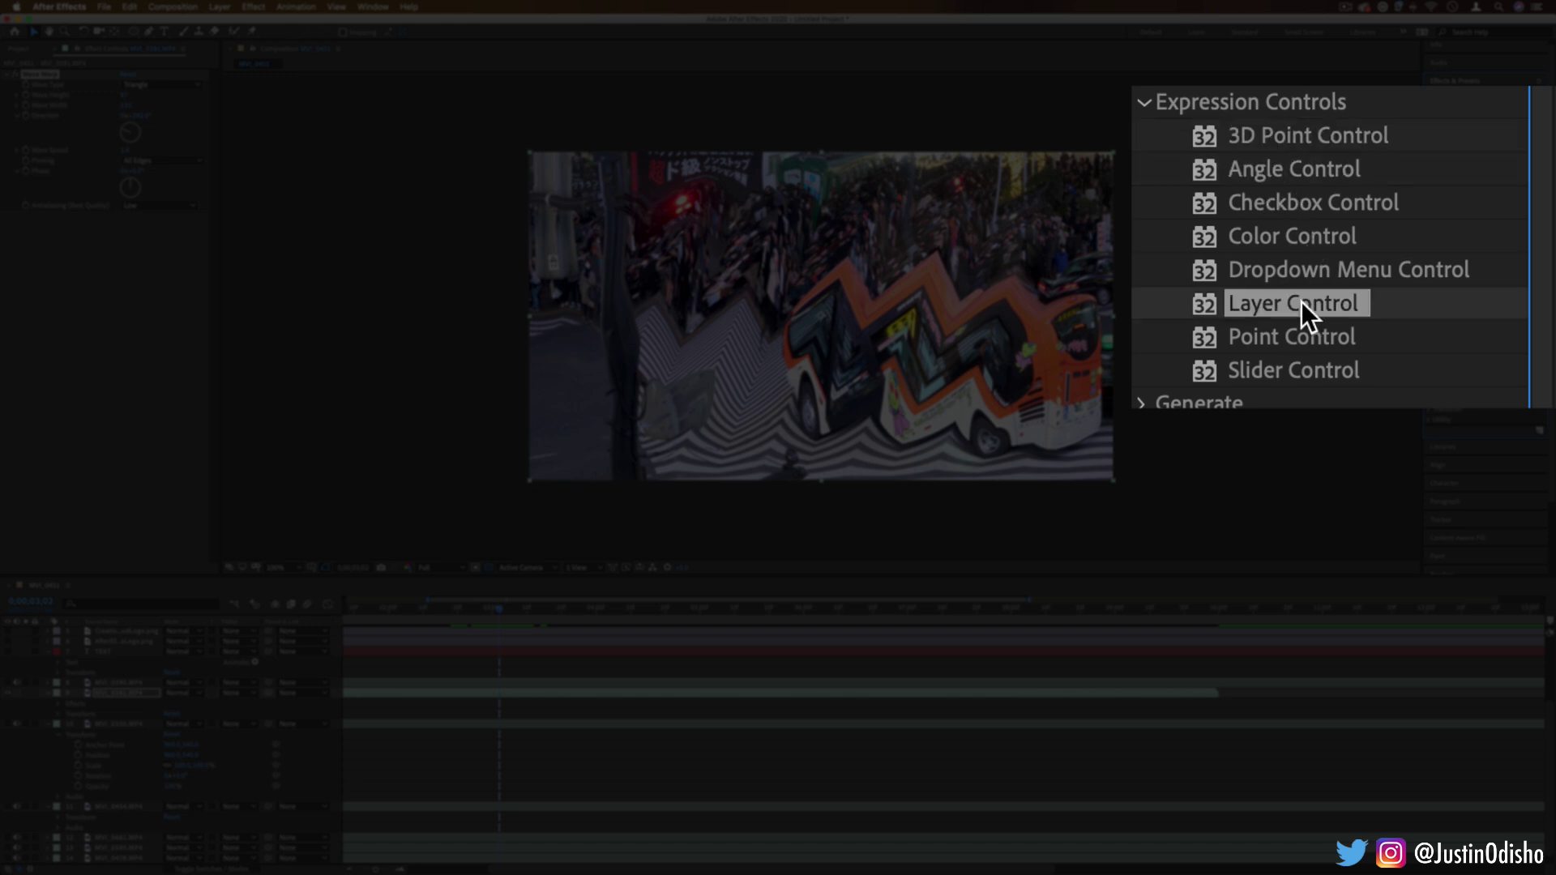